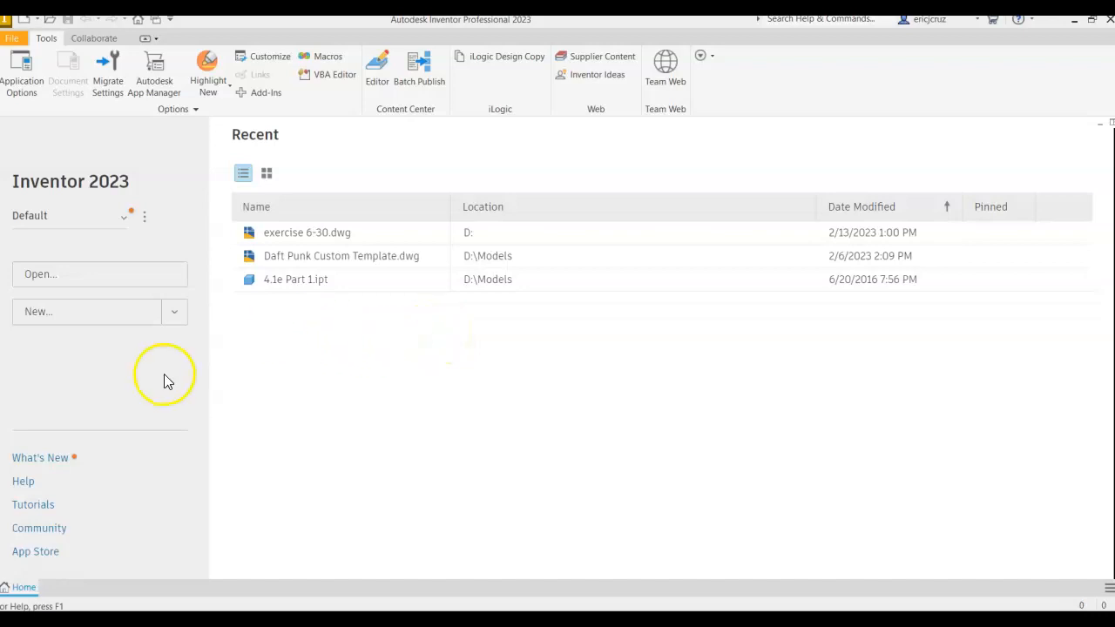
# Step: Create a new part and set its document length units to millimeter
pyautogui.click(35, 18)
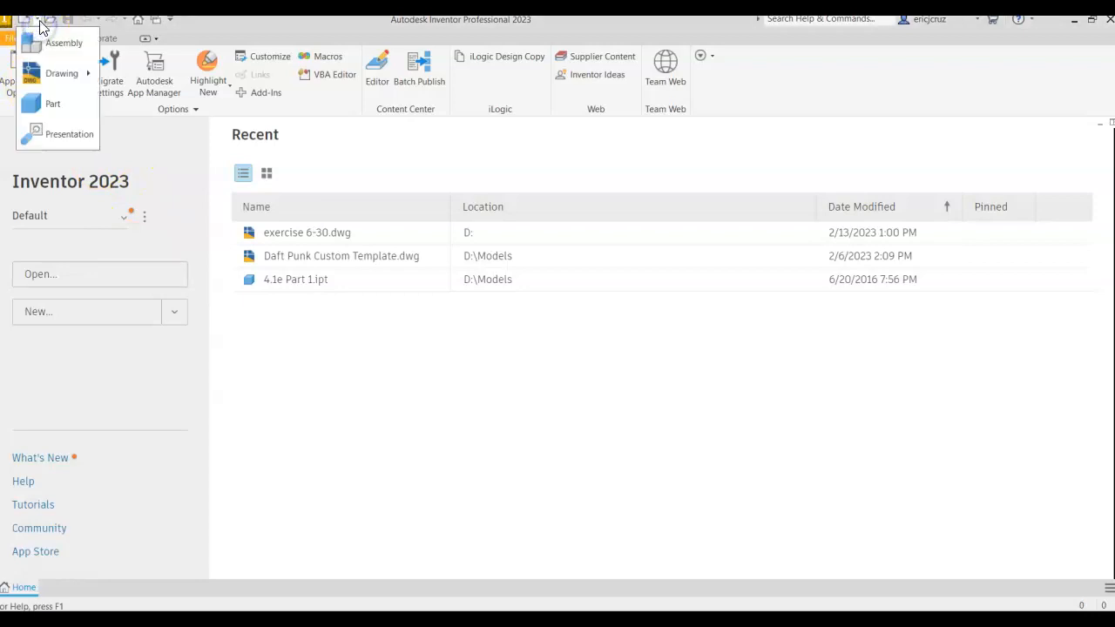
pyautogui.click(38, 106)
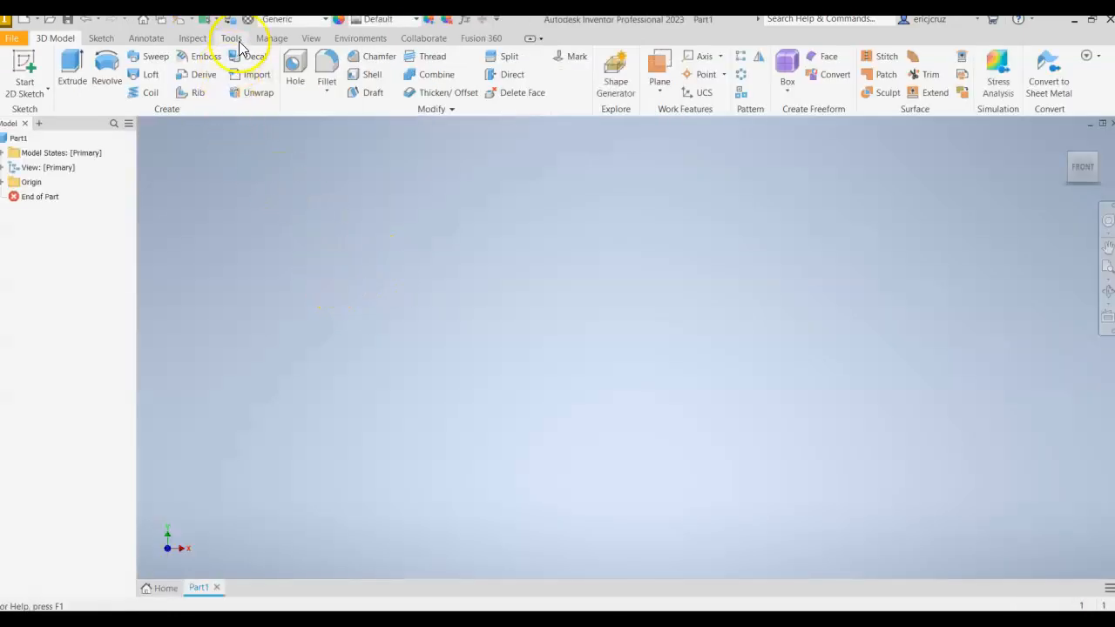
pyautogui.click(231, 37)
pyautogui.click(274, 80)
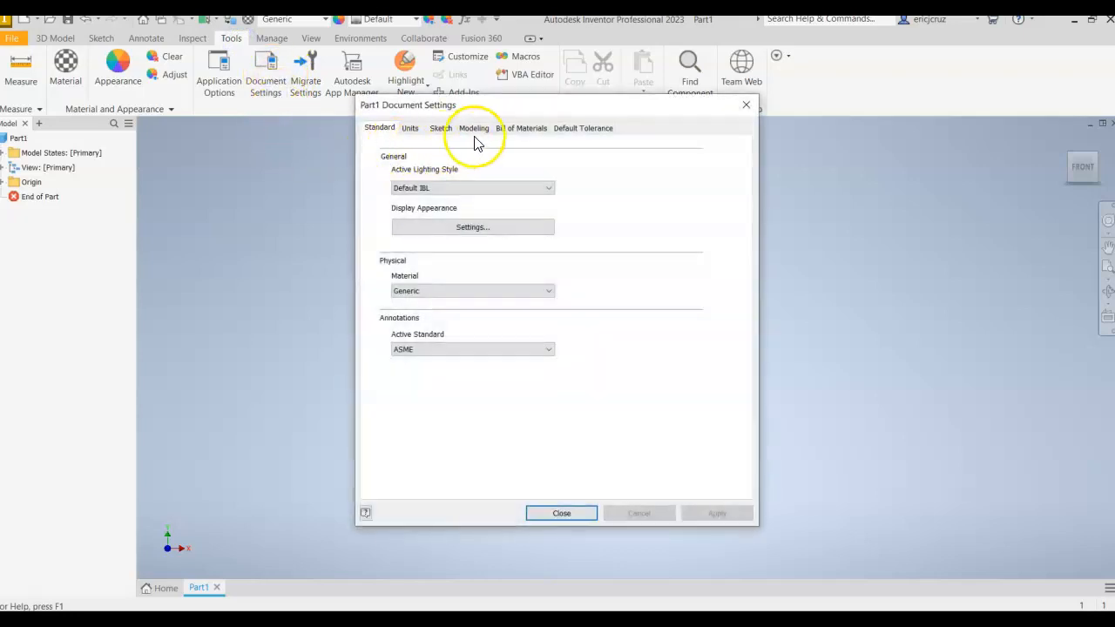
pyautogui.click(412, 131)
pyautogui.click(418, 174)
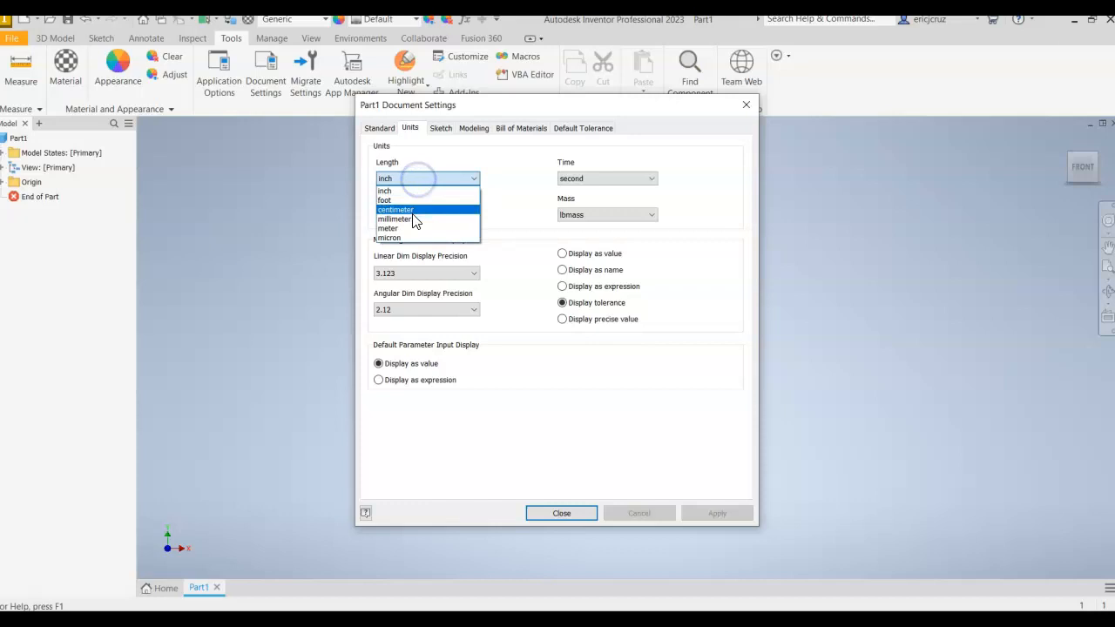
pyautogui.click(412, 213)
pyautogui.click(713, 514)
pyautogui.click(576, 514)
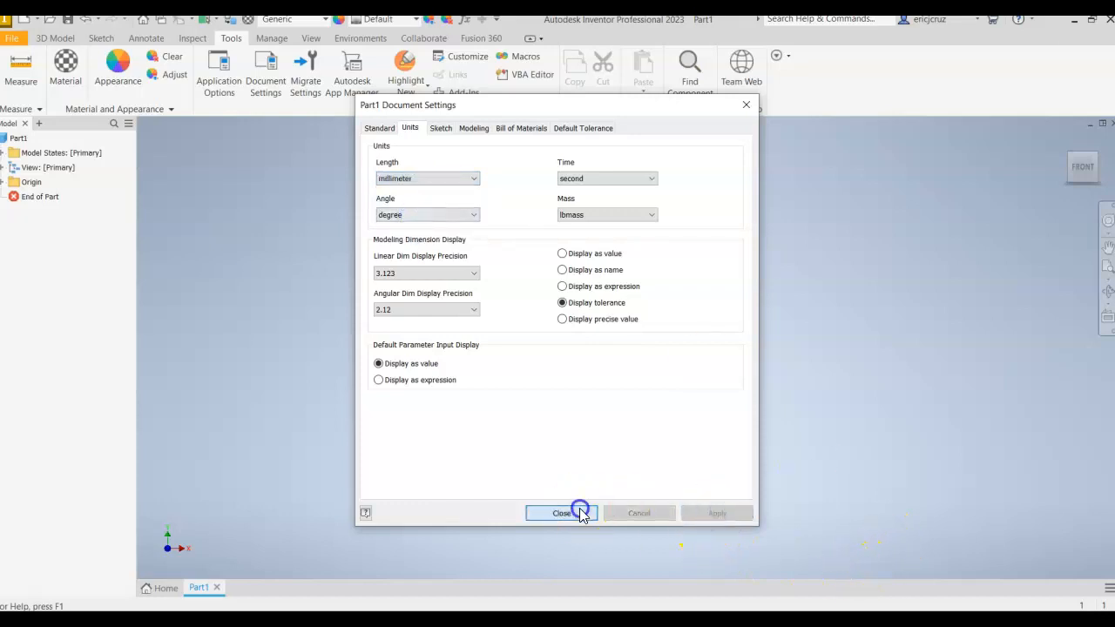
# Step: Start a 2D sketch on the front (XY) plane and draw a rectangle about 16 mm wide from the origin
pyautogui.click(55, 37)
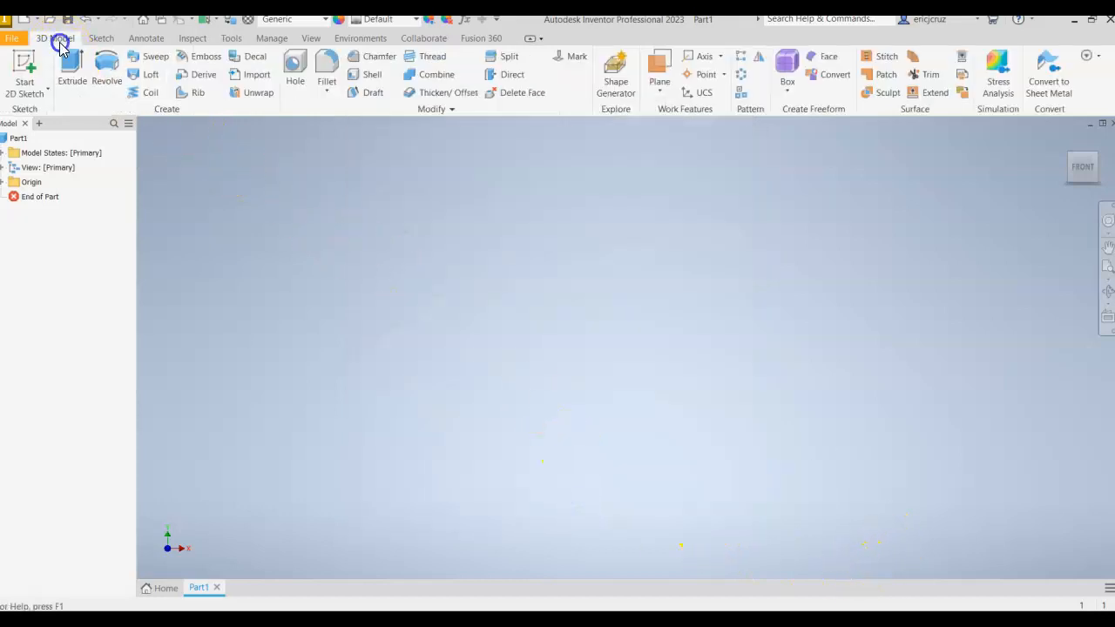
pyautogui.click(23, 61)
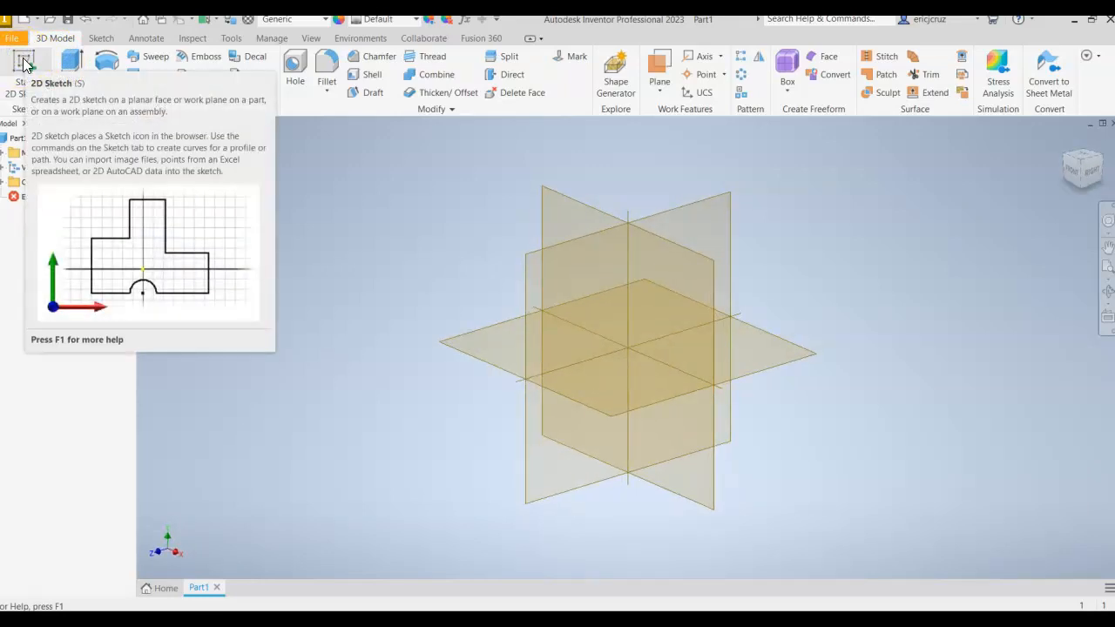
pyautogui.click(556, 209)
pyautogui.moveTo(772, 224); pyautogui.dragTo(511, 292, button='middle')
pyautogui.click(182, 83)
pyautogui.click(407, 411)
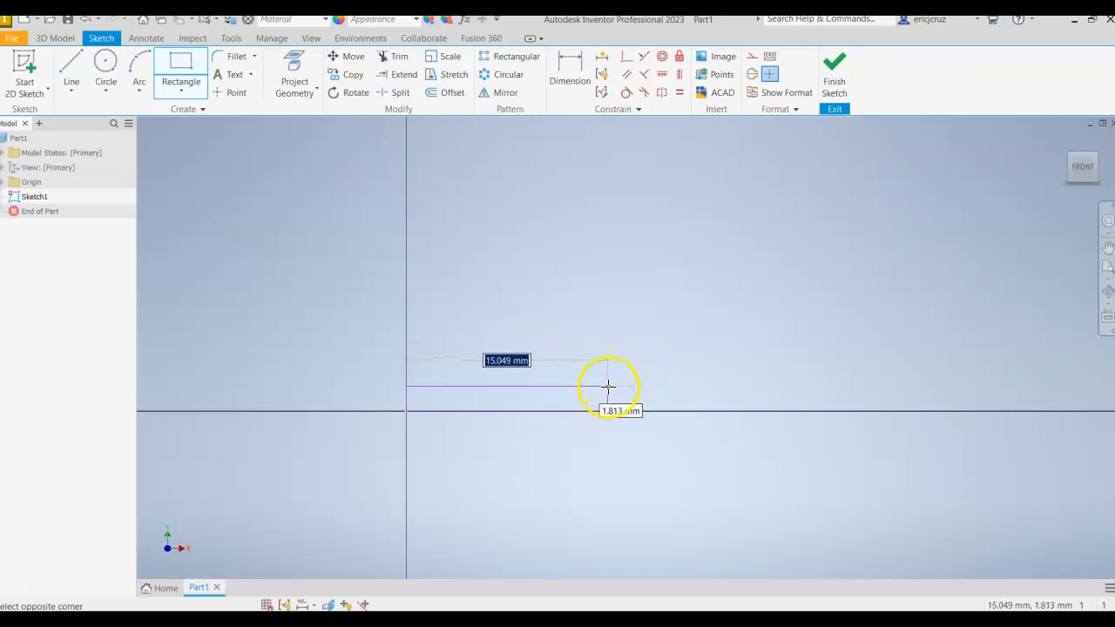
pyautogui.click(623, 360)
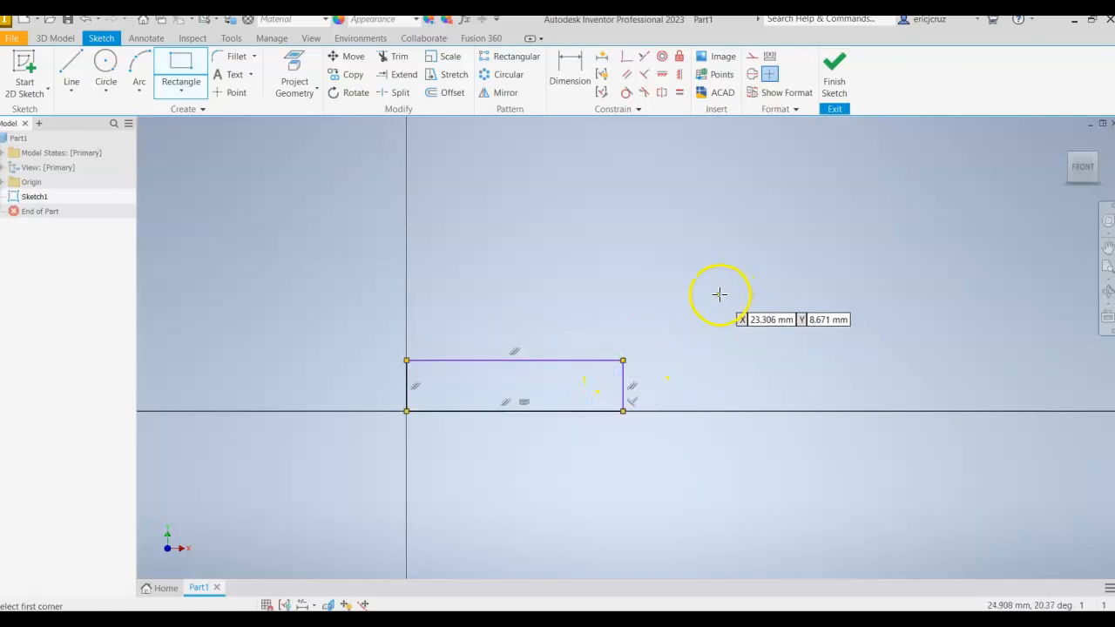
# Step: Dimension the rectangle's bottom edge and set its length to 140 mm
pyautogui.scroll(-1, 604, 293)
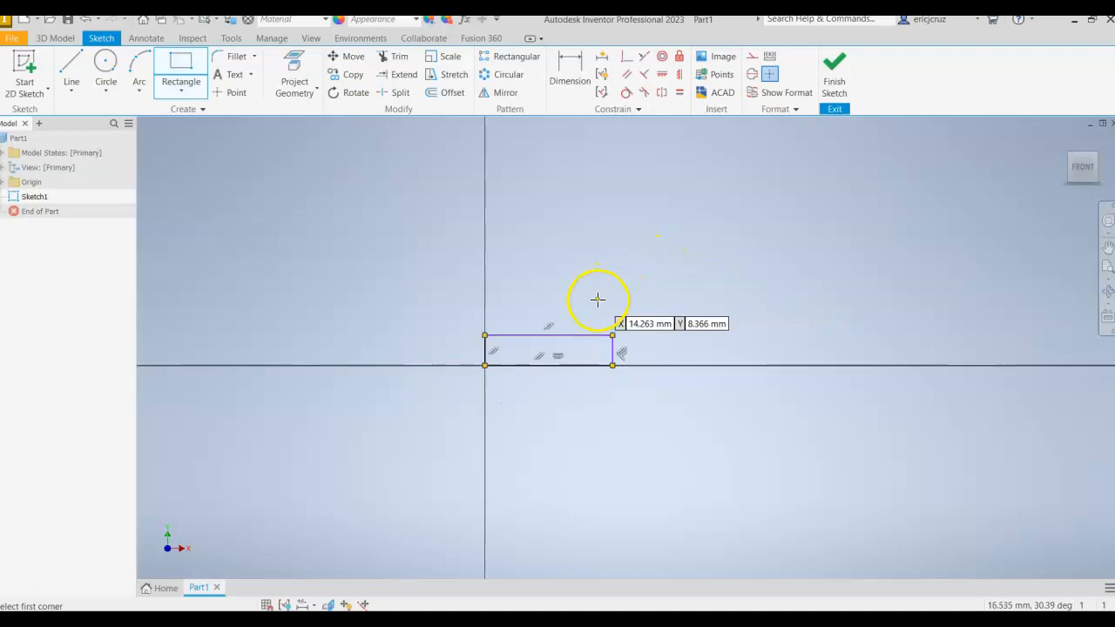
pyautogui.click(568, 81)
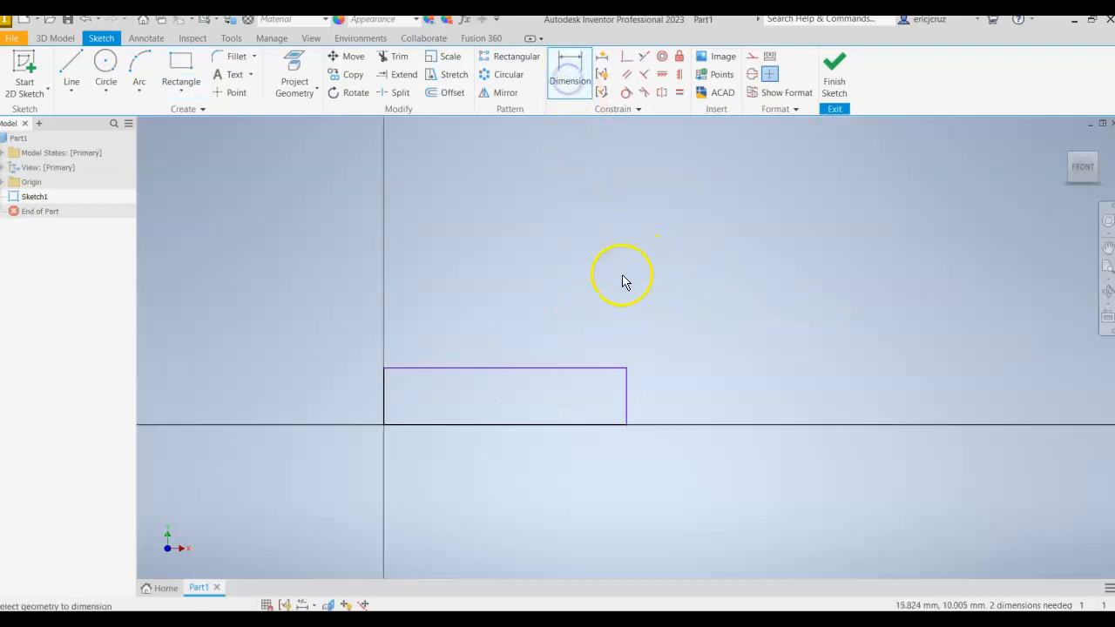
pyautogui.click(572, 426)
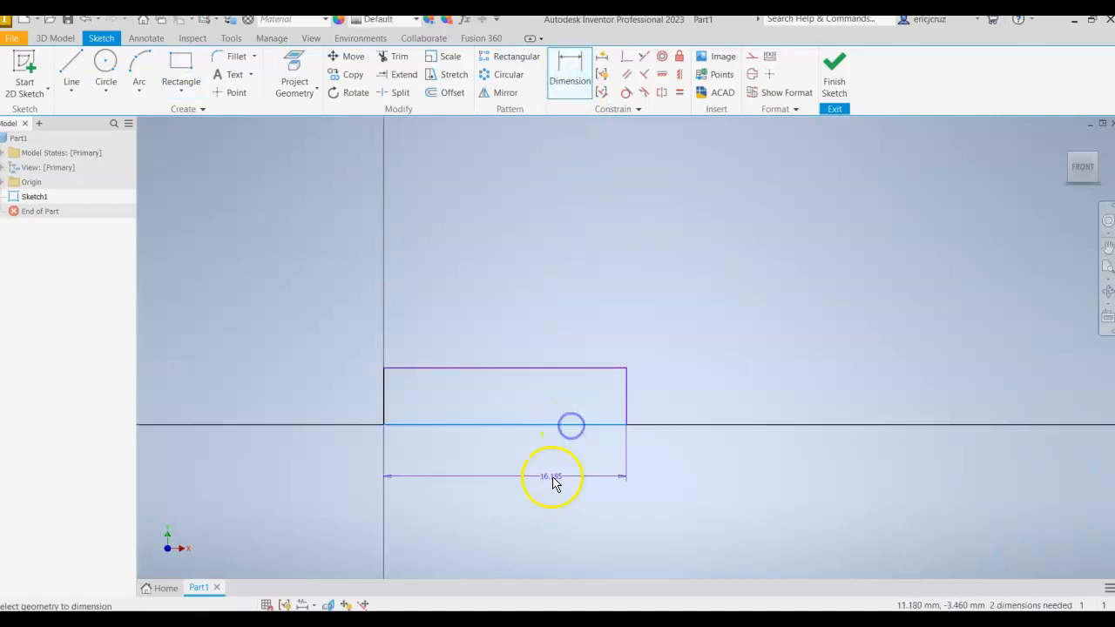
pyautogui.click(536, 475)
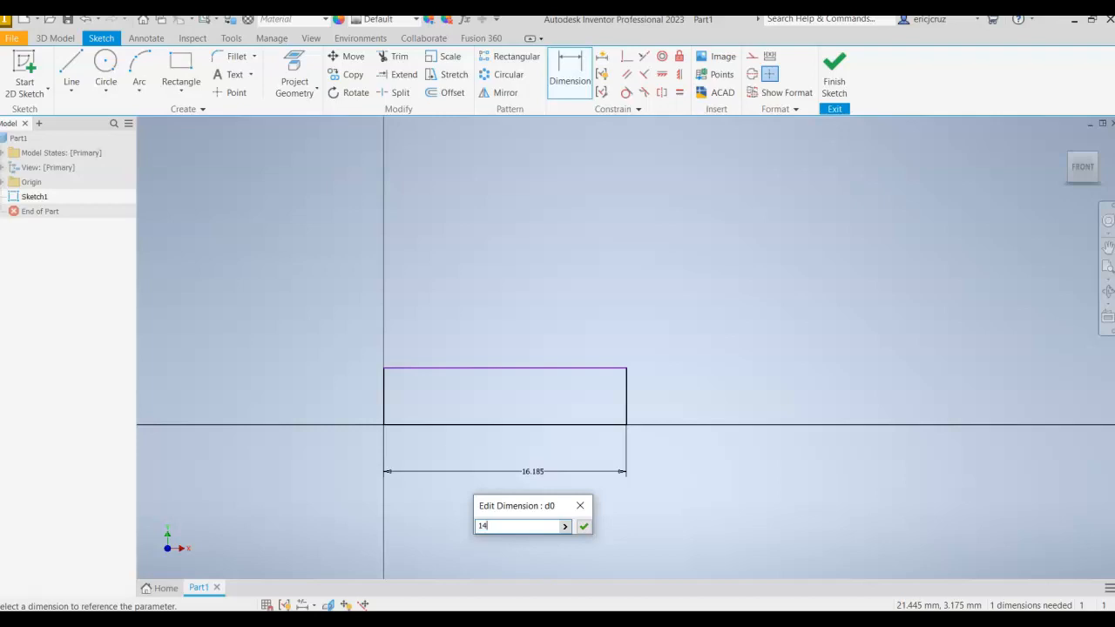
pyautogui.write('140')
pyautogui.press('Return')
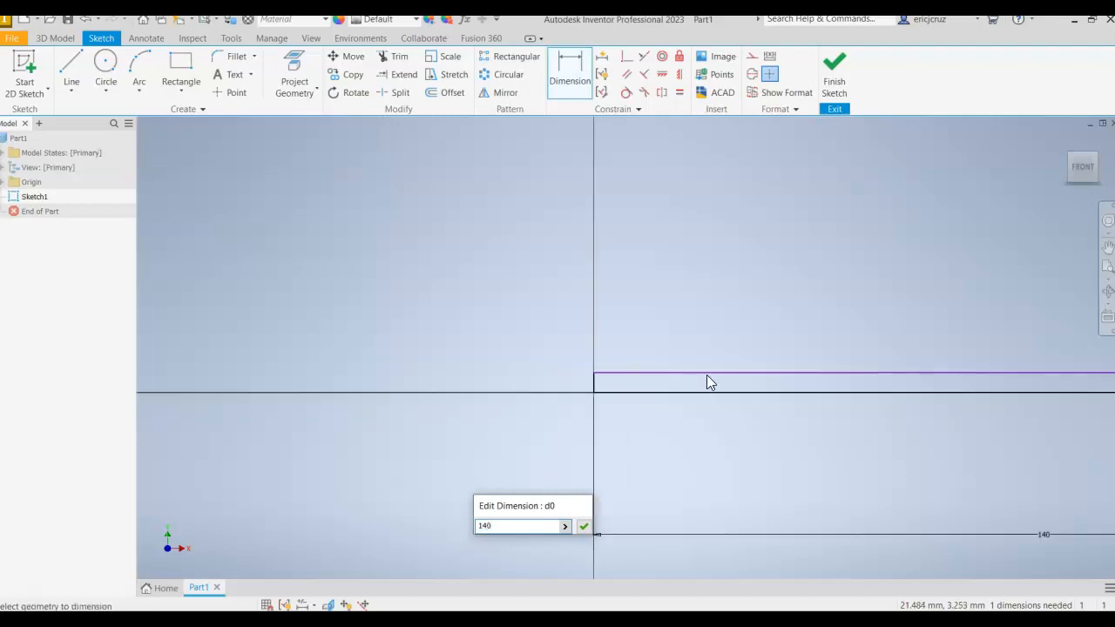
# Step: Dimension the rectangle's height and set it to 19 mm
pyautogui.click(1083, 165)
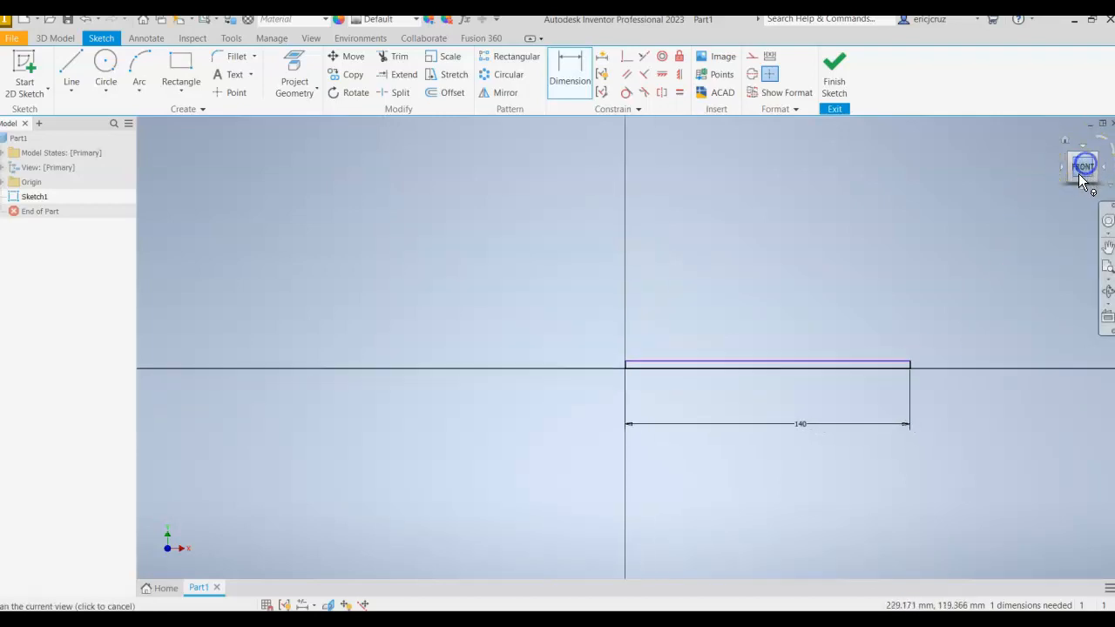
pyautogui.click(777, 301)
pyautogui.click(883, 301)
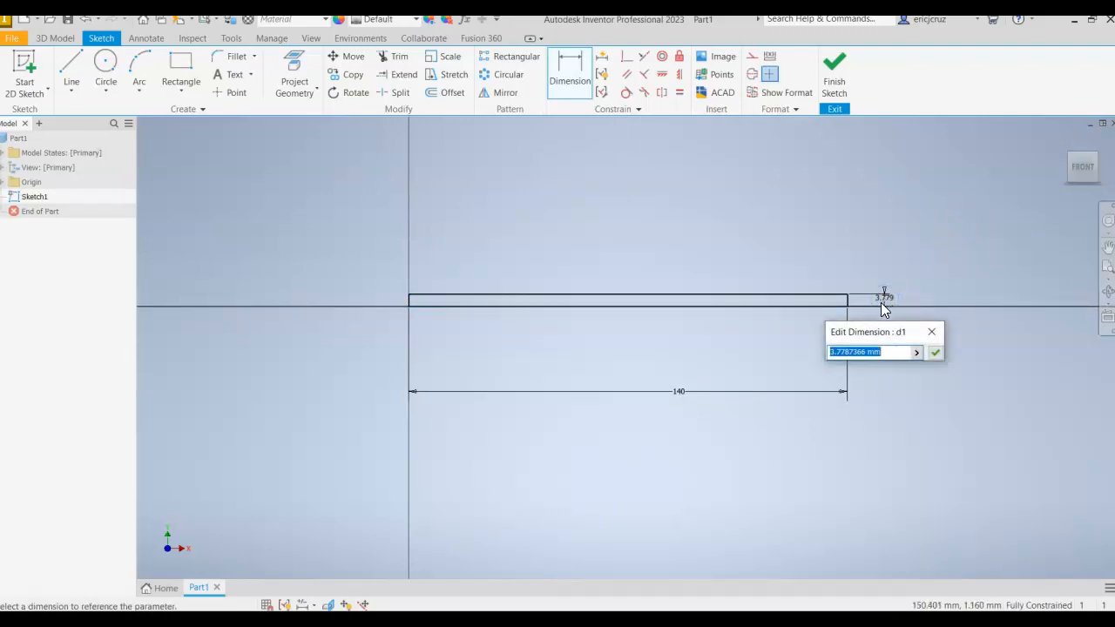
pyautogui.press('Return')
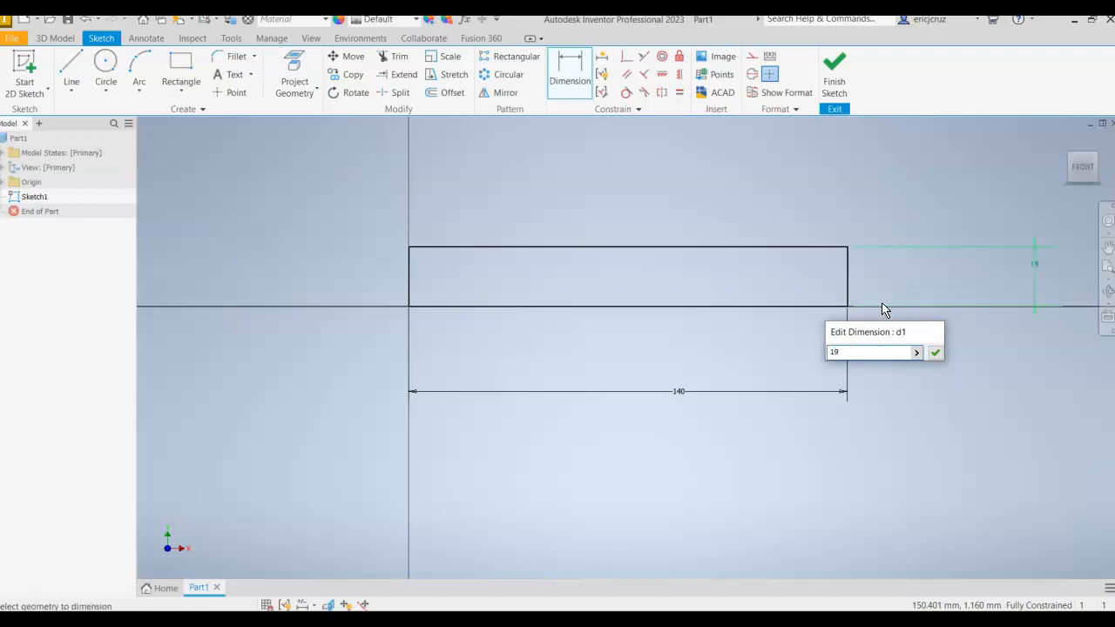
pyautogui.moveTo(883, 337)
pyautogui.mouseDown(button='middle')
pyautogui.moveTo(868, 383)
pyautogui.moveTo(834, 397)
pyautogui.mouseUp(button='middle')
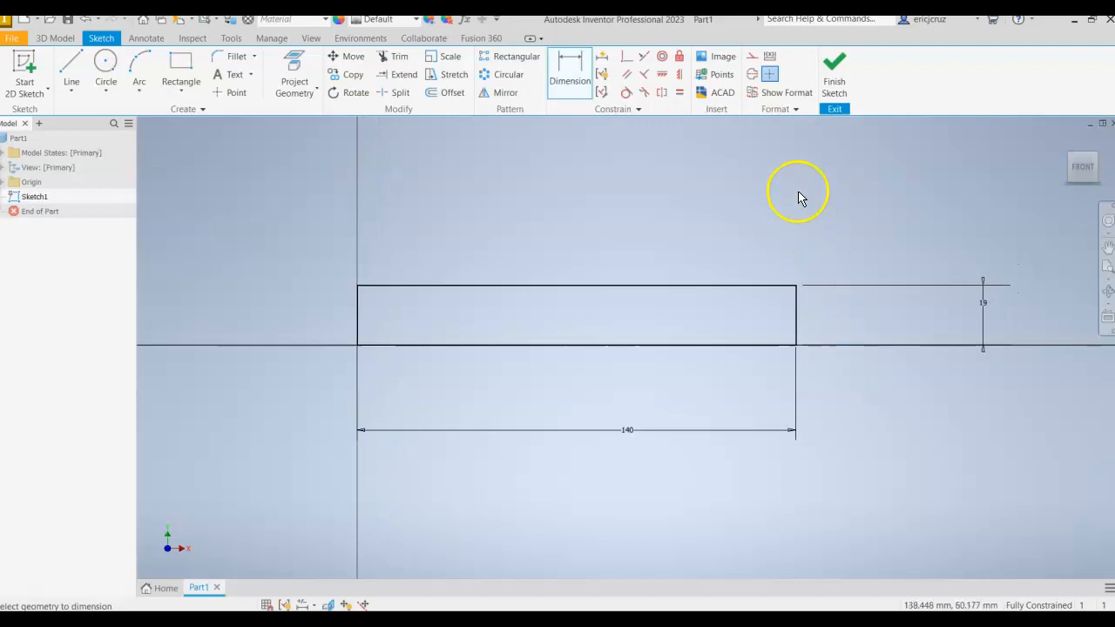
# Step: Finish the sketch and extrude the rectangle 70 mm into the solid base block
pyautogui.click(834, 70)
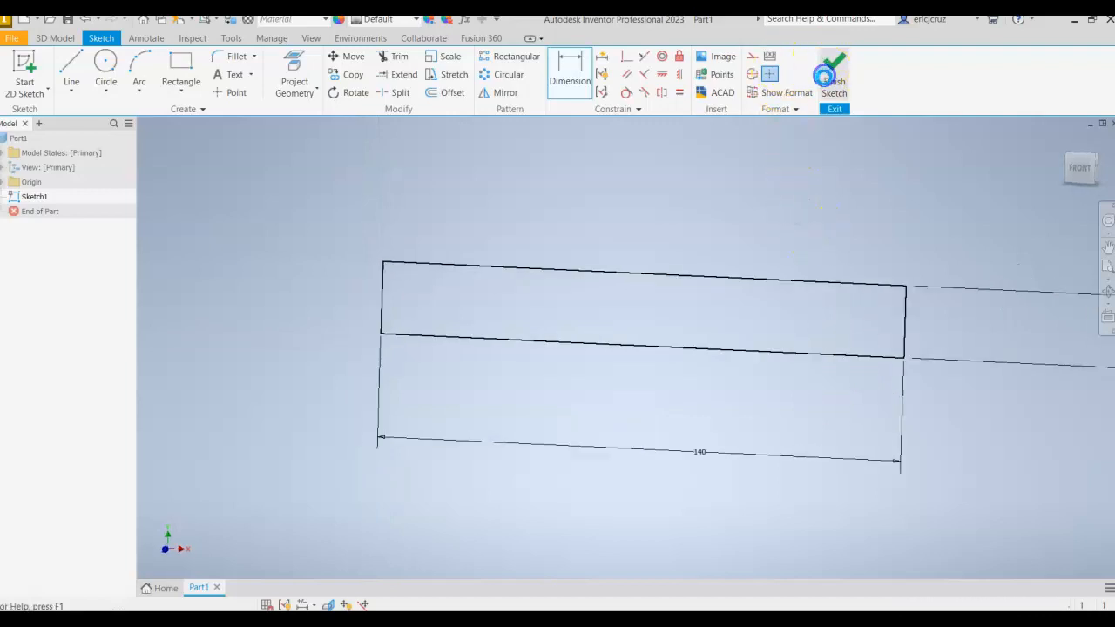
pyautogui.click(1059, 145)
pyautogui.scroll(-3, 834, 287)
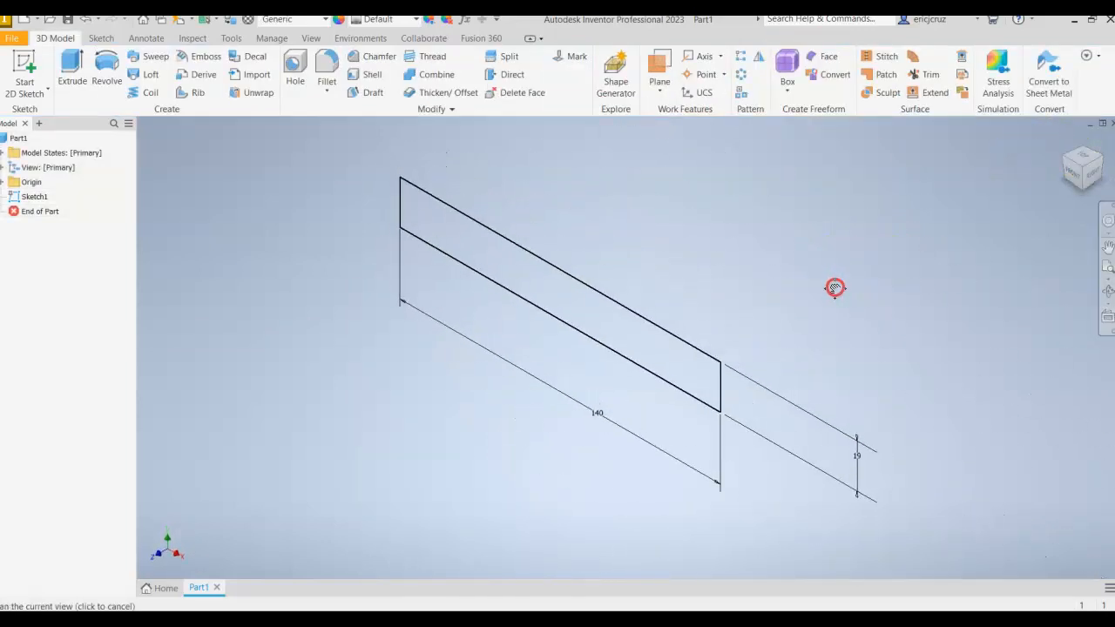
pyautogui.click(70, 77)
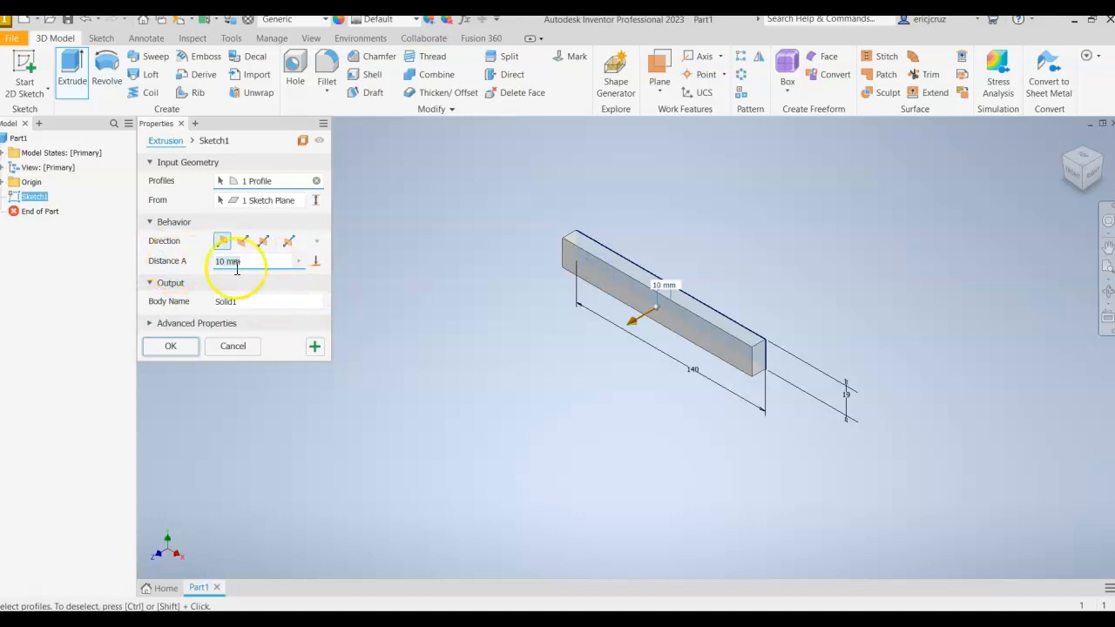
pyautogui.press('Return')
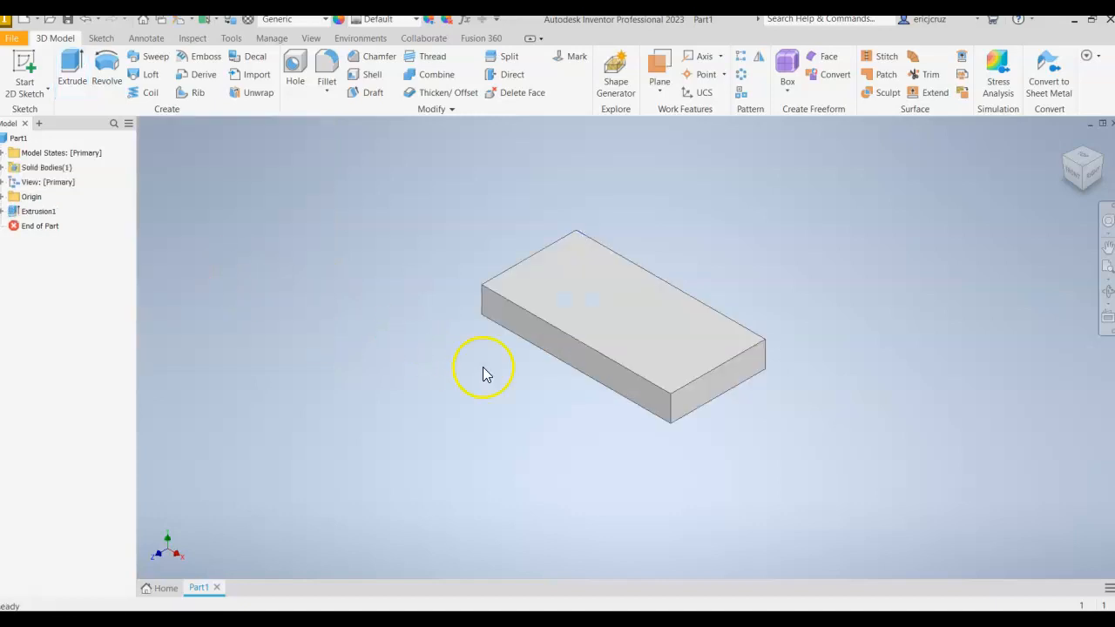
# Step: Check the bracket's dimensions on the reference drawing in Word and return to the Inventor model
pyautogui.click(1063, 141)
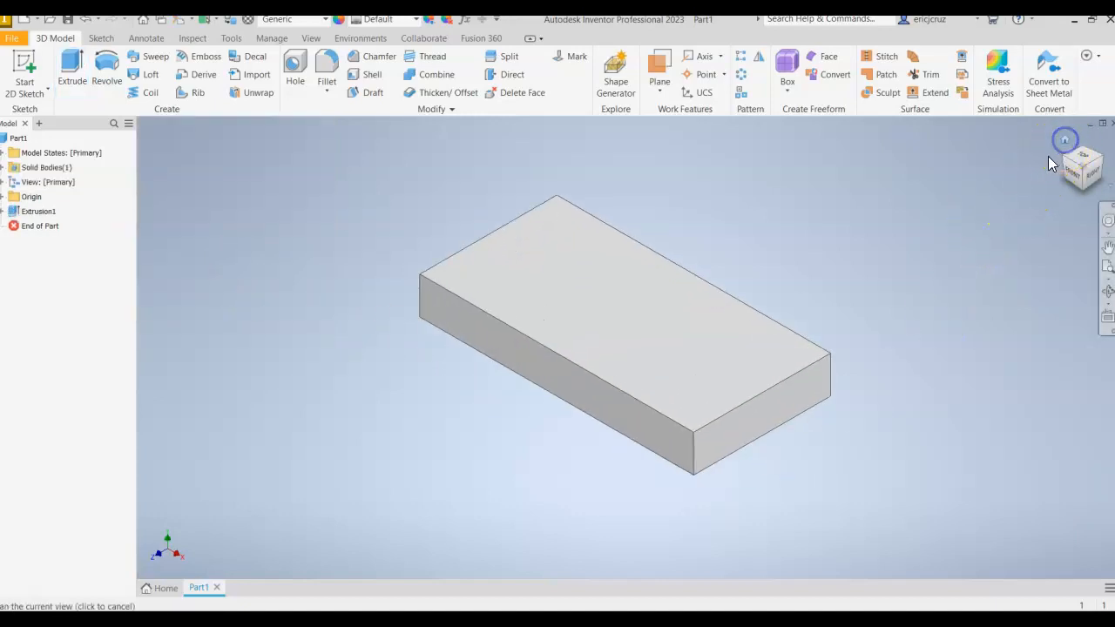
pyautogui.click(607, 621)
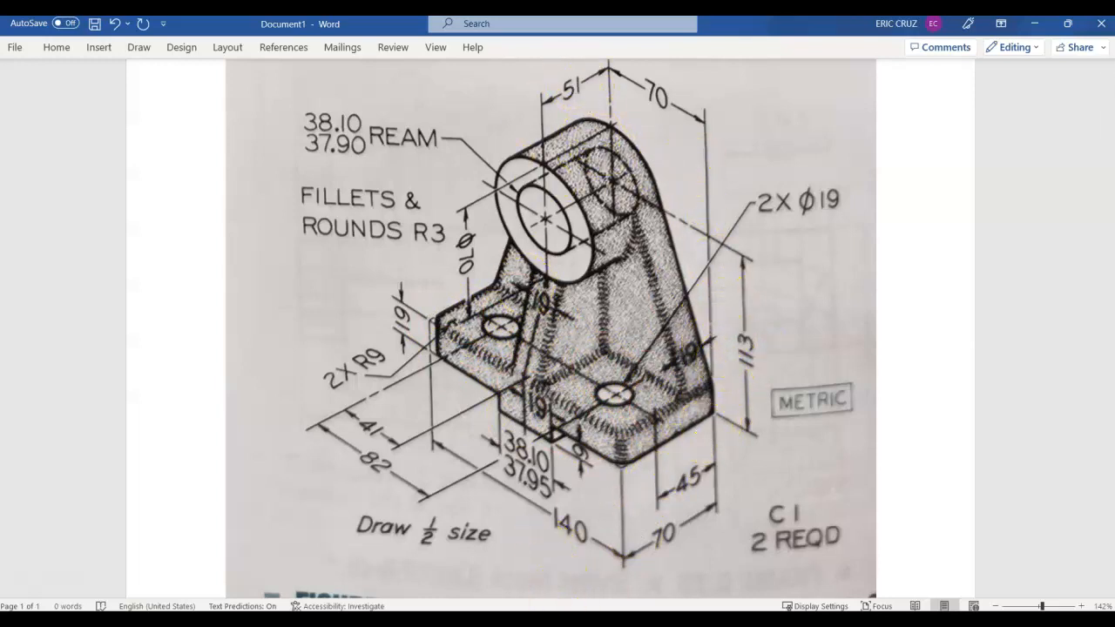
pyautogui.hotkey('alt', 'Tab')
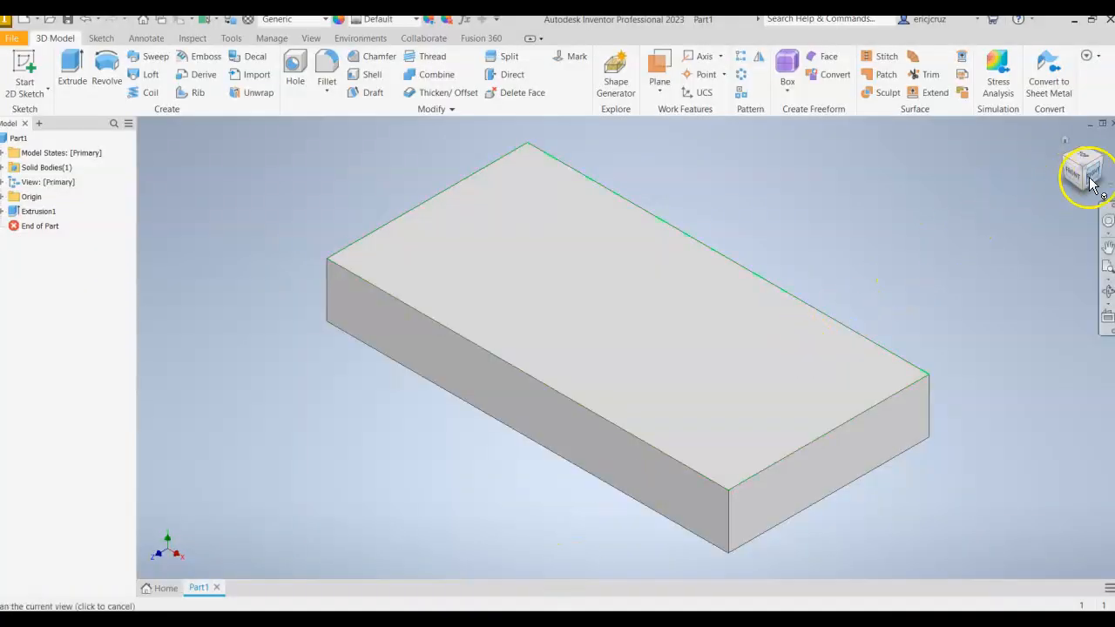
# Step: Start a new sketch on the block's long back face and project the face's outline into it
pyautogui.click(1105, 166)
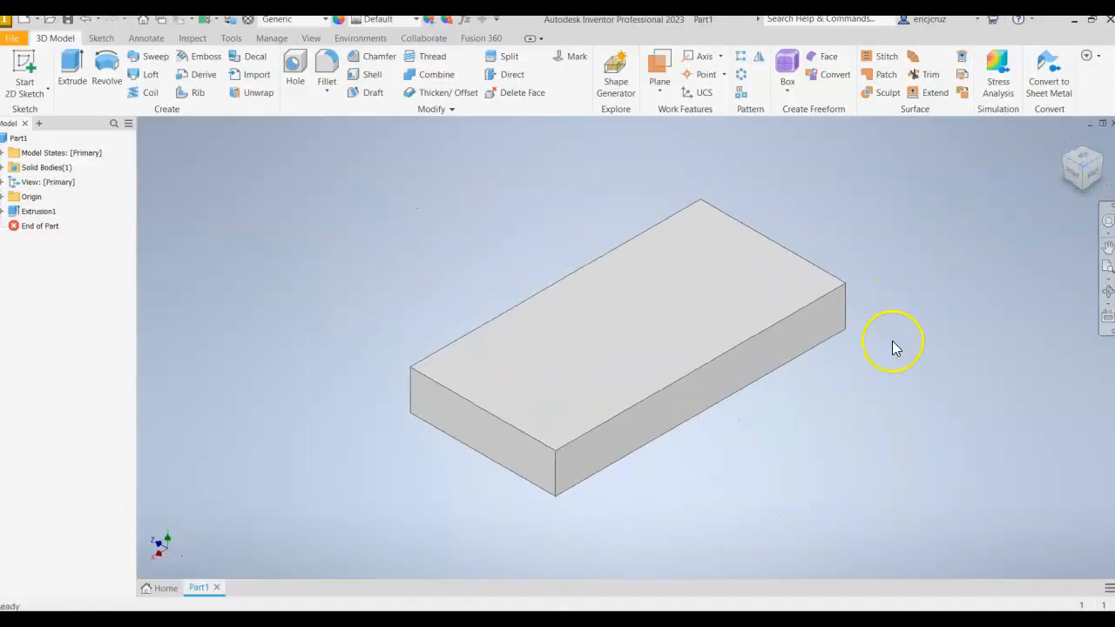
pyautogui.rightClick(770, 372)
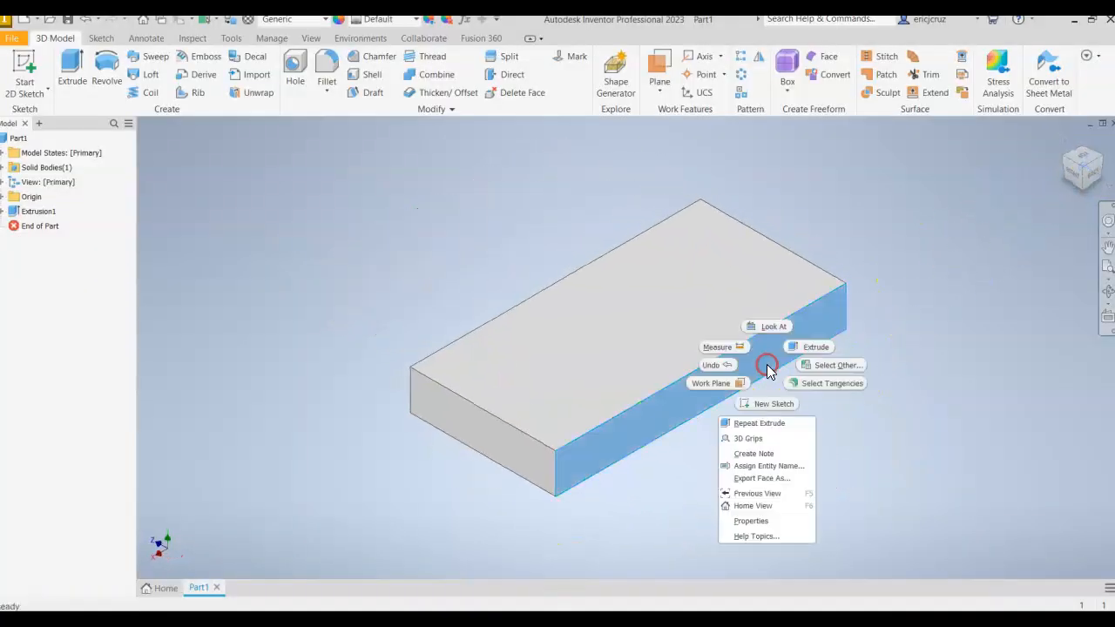
pyautogui.click(777, 408)
pyautogui.click(292, 59)
pyautogui.click(440, 330)
pyautogui.moveTo(466, 234)
pyautogui.mouseDown(button='middle')
pyautogui.moveTo(608, 353)
pyautogui.moveTo(642, 366)
pyautogui.moveTo(633, 374)
pyautogui.mouseUp(button='middle')
# Step: Draw a 70 mm diameter circle above the block, with its center aligned to the middle of the base
pyautogui.click(112, 77)
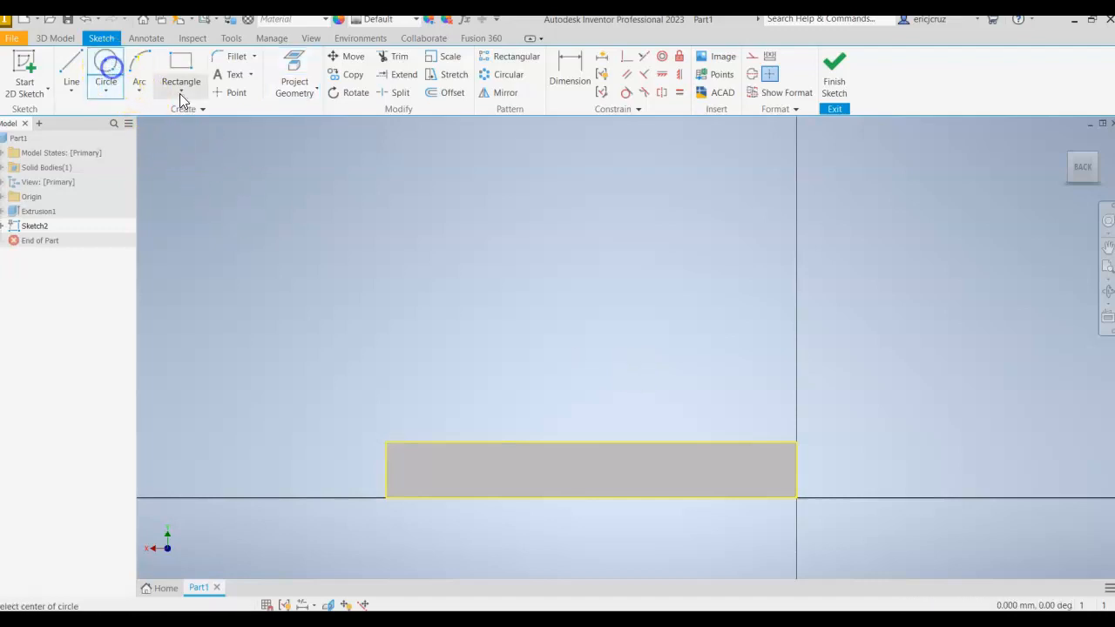
pyautogui.click(591, 211)
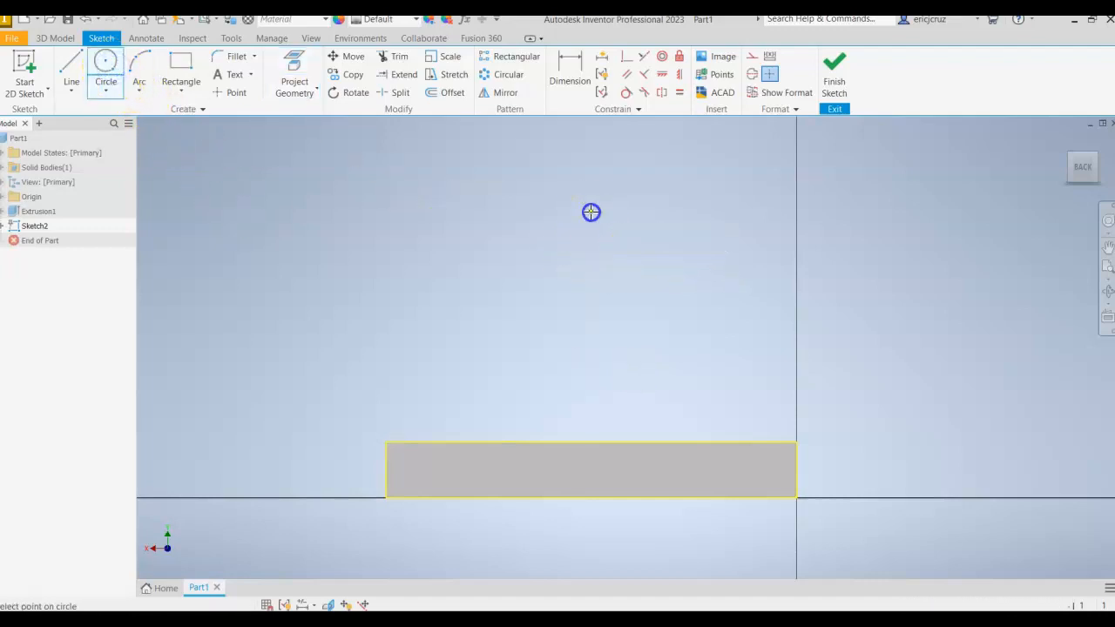
pyautogui.rightClick(662, 259)
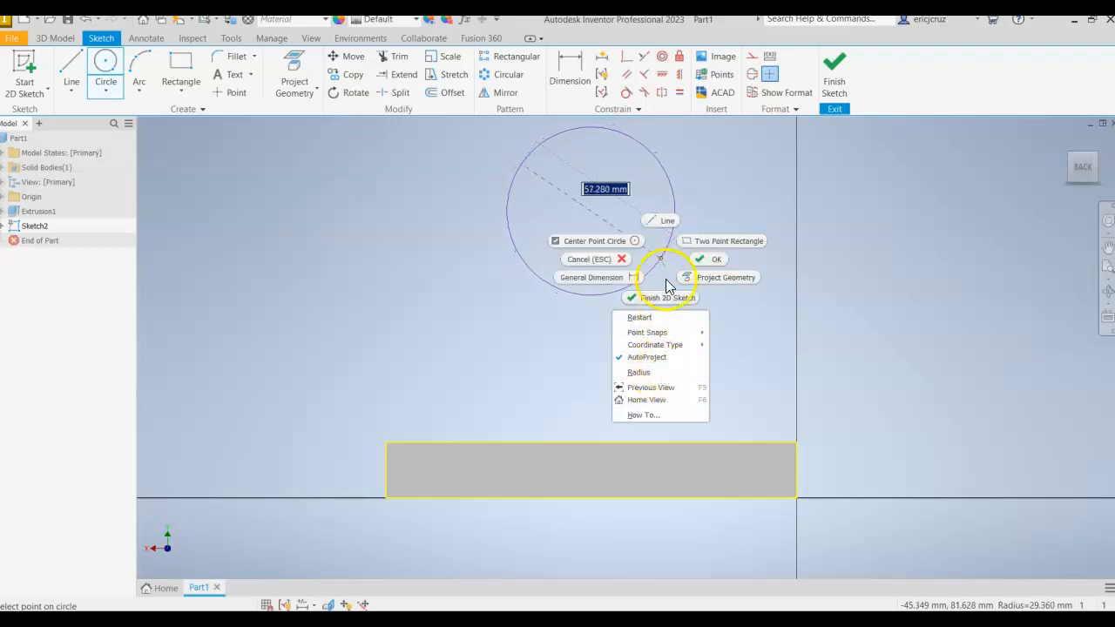
pyautogui.click(674, 375)
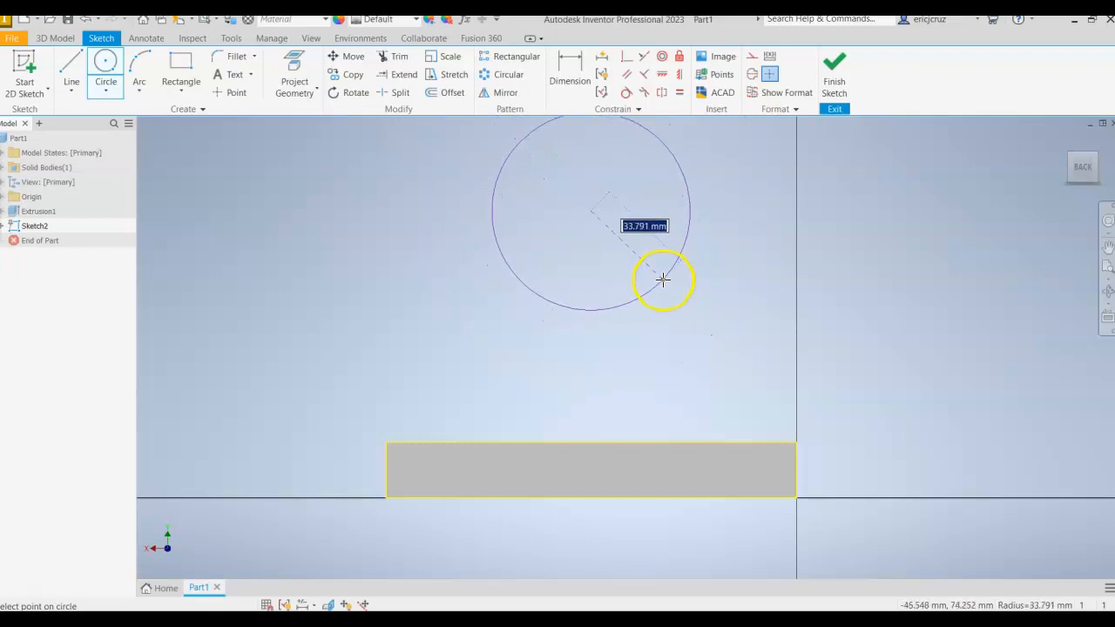
pyautogui.rightClick(663, 281)
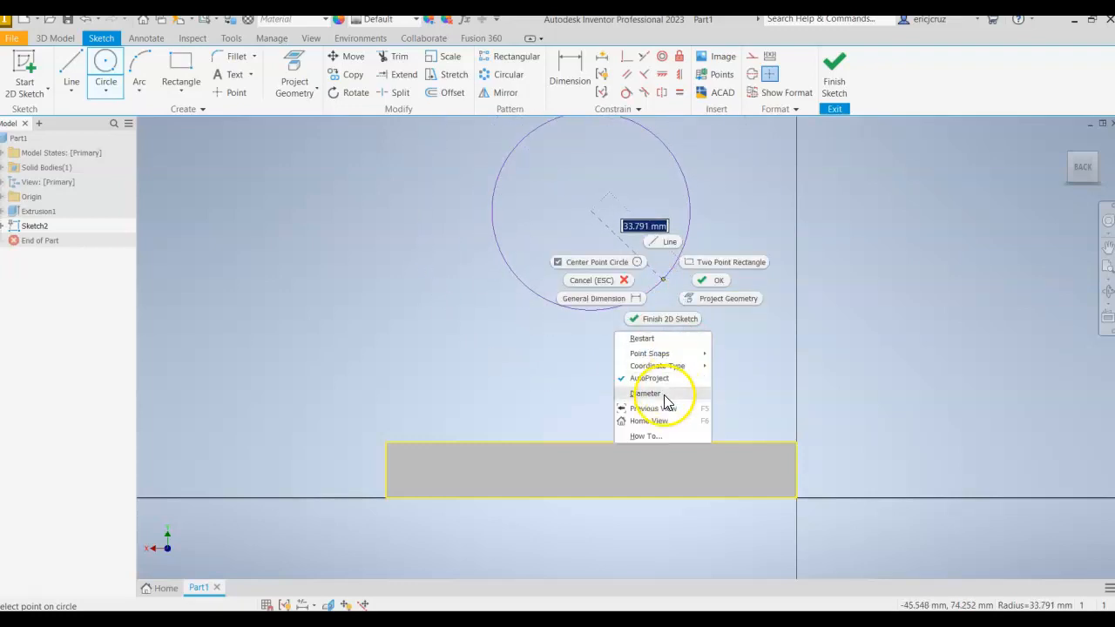
pyautogui.click(664, 396)
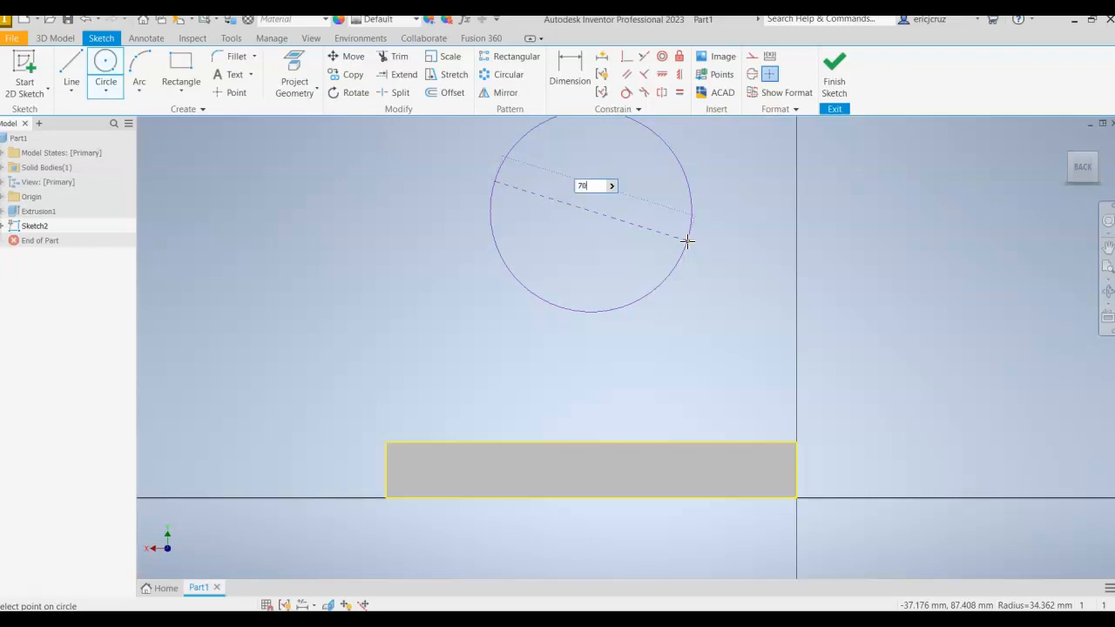
pyautogui.press('Return')
pyautogui.moveTo(710, 329); pyautogui.dragTo(663, 372, button='middle')
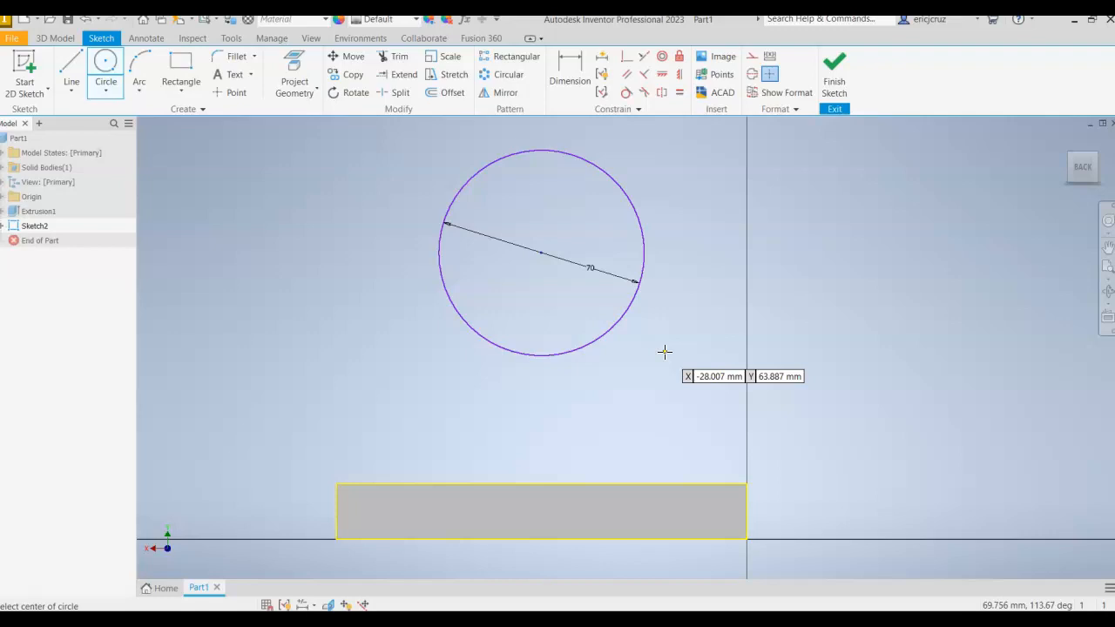
# Step: Dimension the circle's center height above the block's bottom edge and set it to 113 mm
pyautogui.click(558, 77)
pyautogui.click(644, 246)
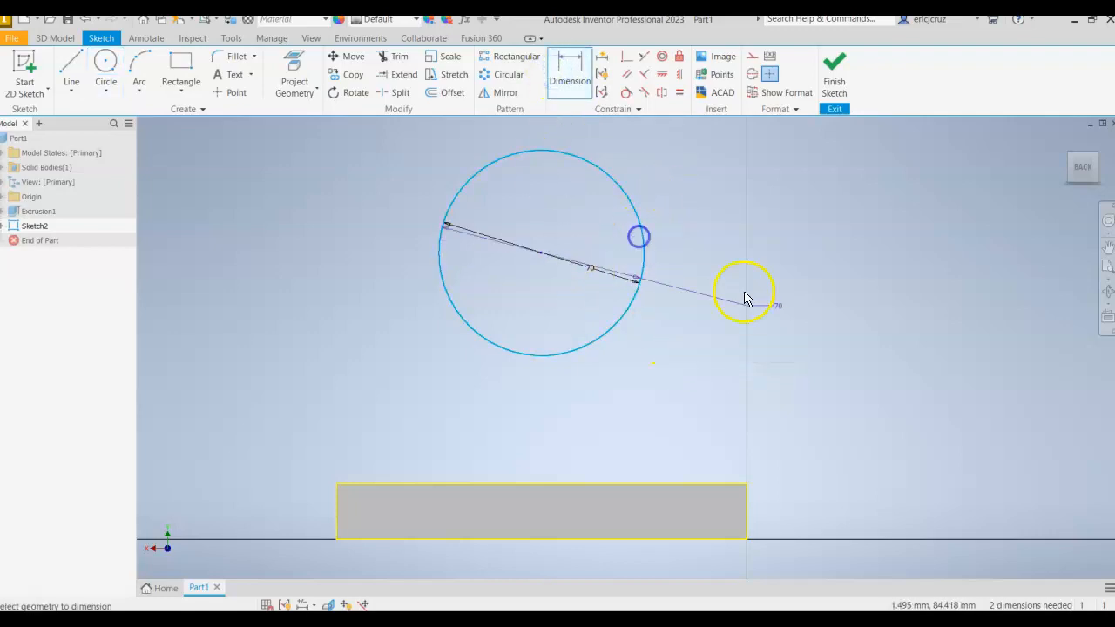
pyautogui.click(685, 540)
pyautogui.click(851, 398)
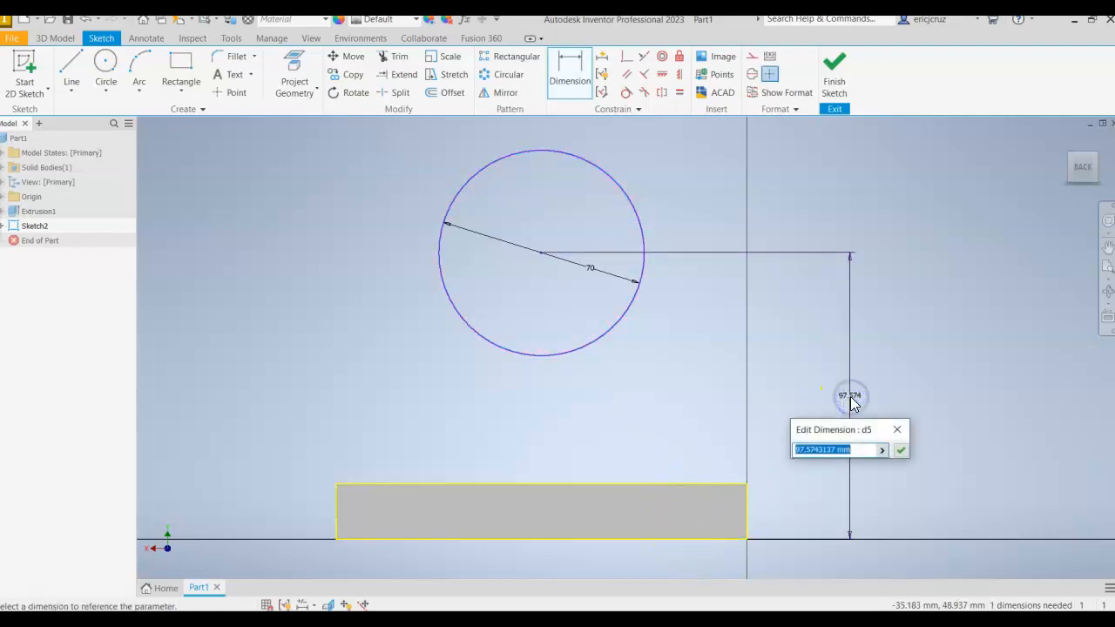
pyautogui.write('11')
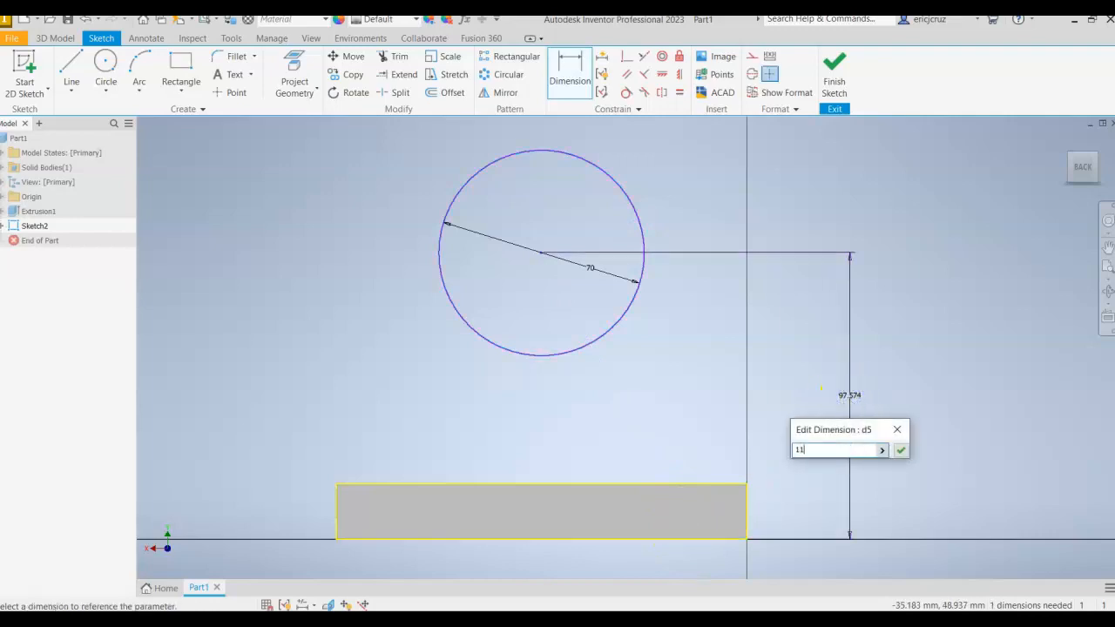
pyautogui.write('3')
pyautogui.press('Return')
# Step: Draw two inward-slanting lines from the block's upper corners up past either side of the circle
pyautogui.moveTo(695, 377); pyautogui.dragTo(680, 363, button='middle')
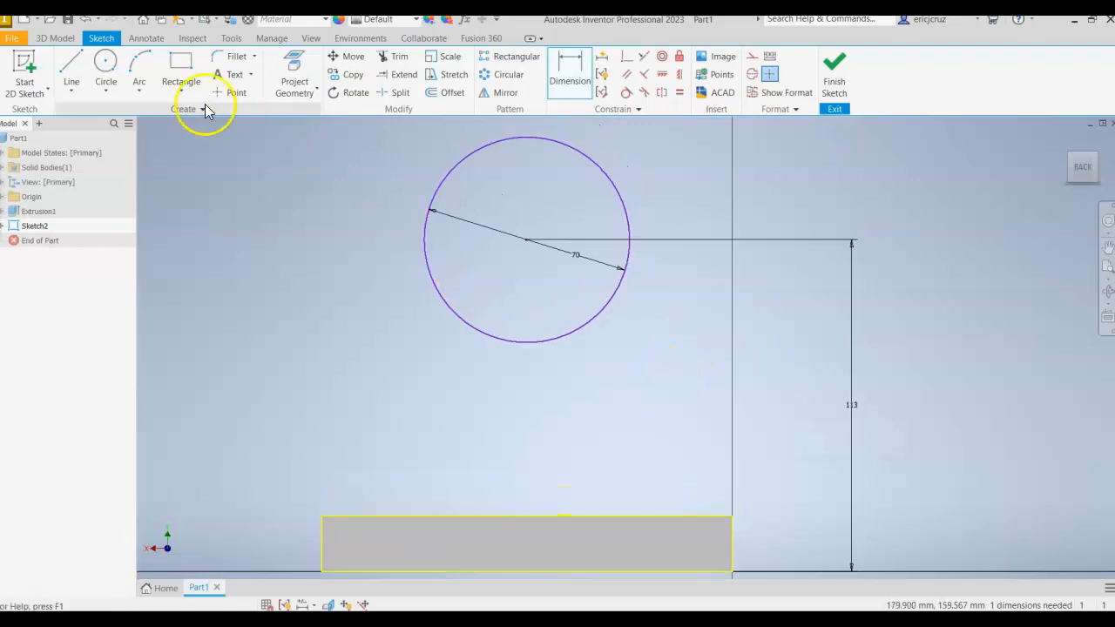
pyautogui.click(72, 70)
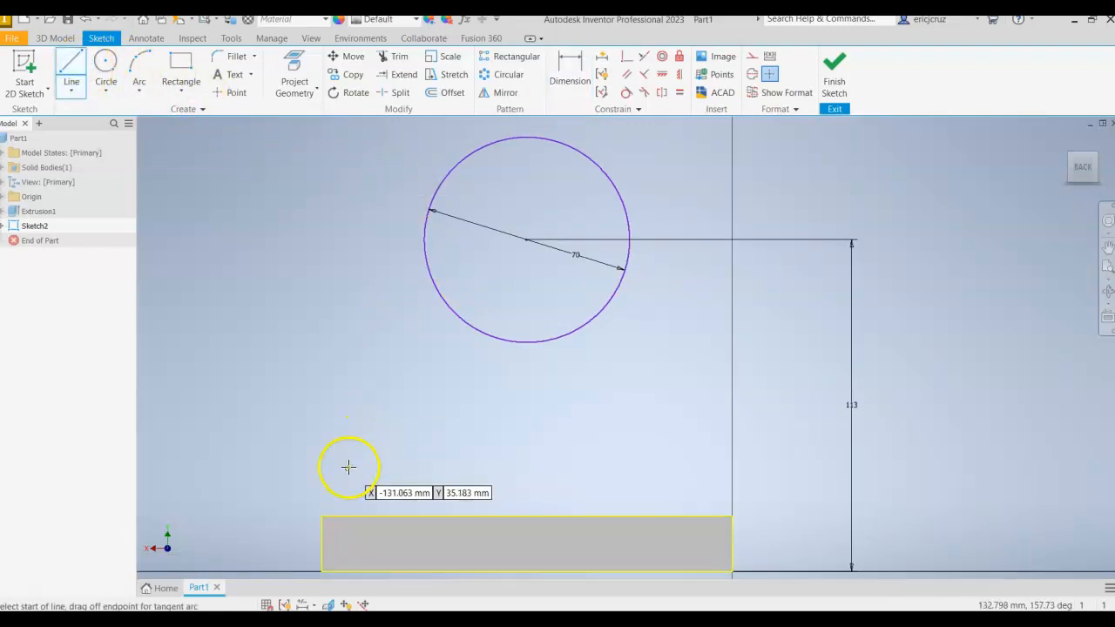
pyautogui.click(319, 515)
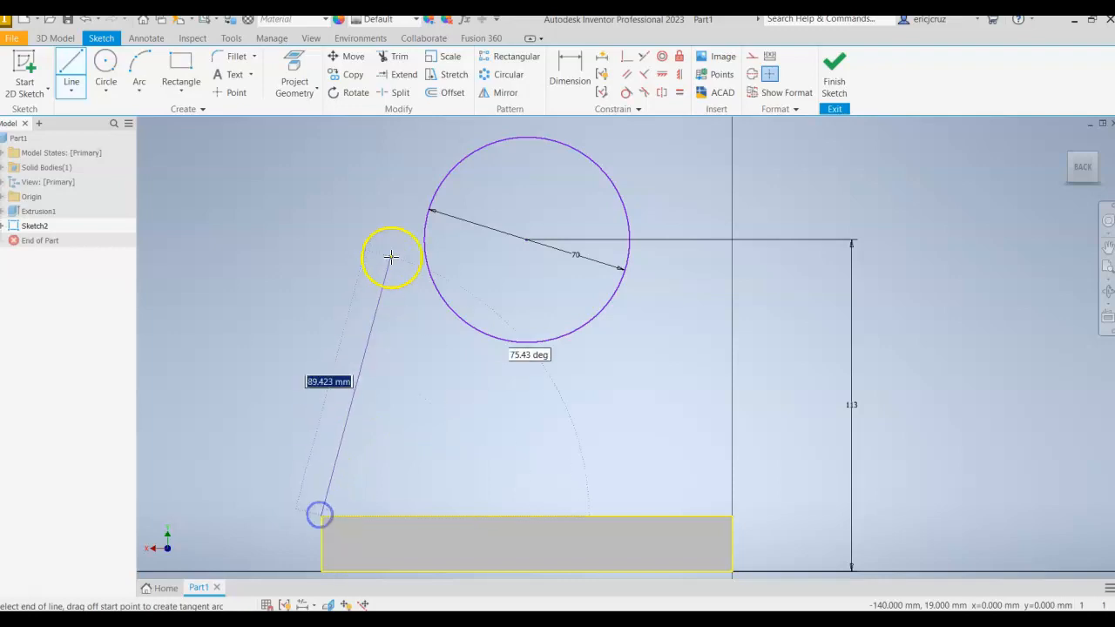
pyautogui.click(424, 152)
pyautogui.rightClick(496, 198)
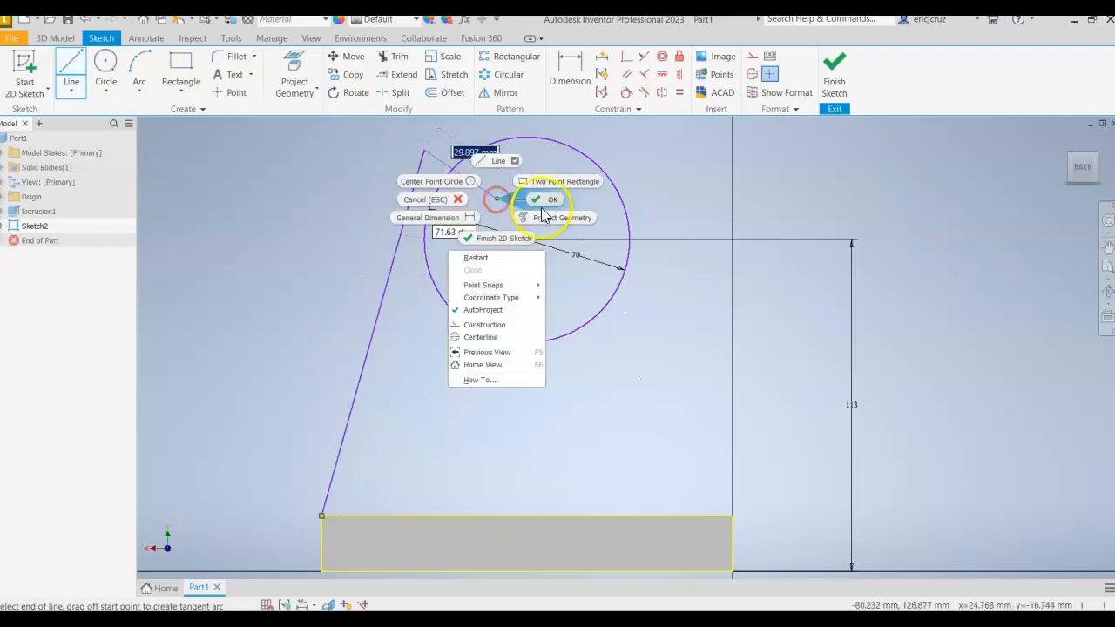
pyautogui.click(541, 202)
pyautogui.press('l')
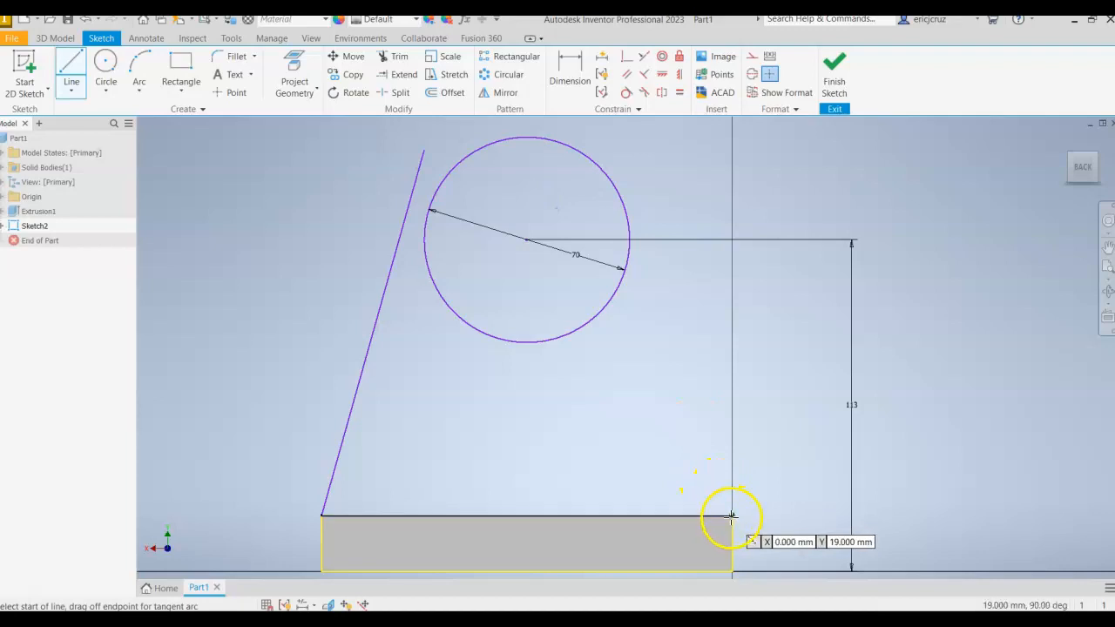
pyautogui.click(731, 516)
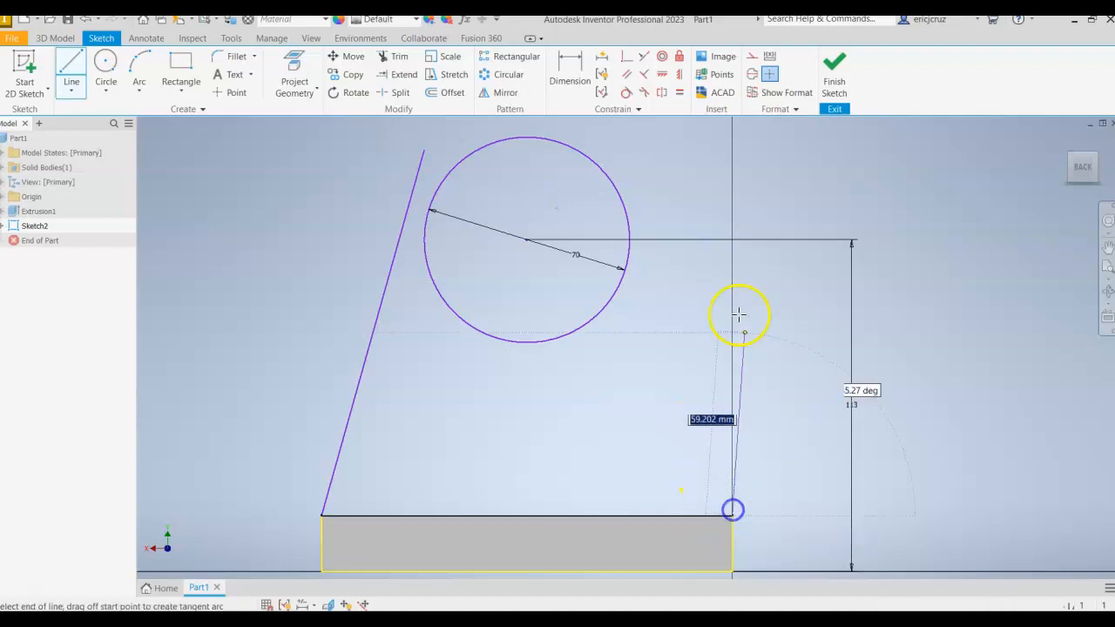
pyautogui.click(615, 136)
pyautogui.rightClick(667, 157)
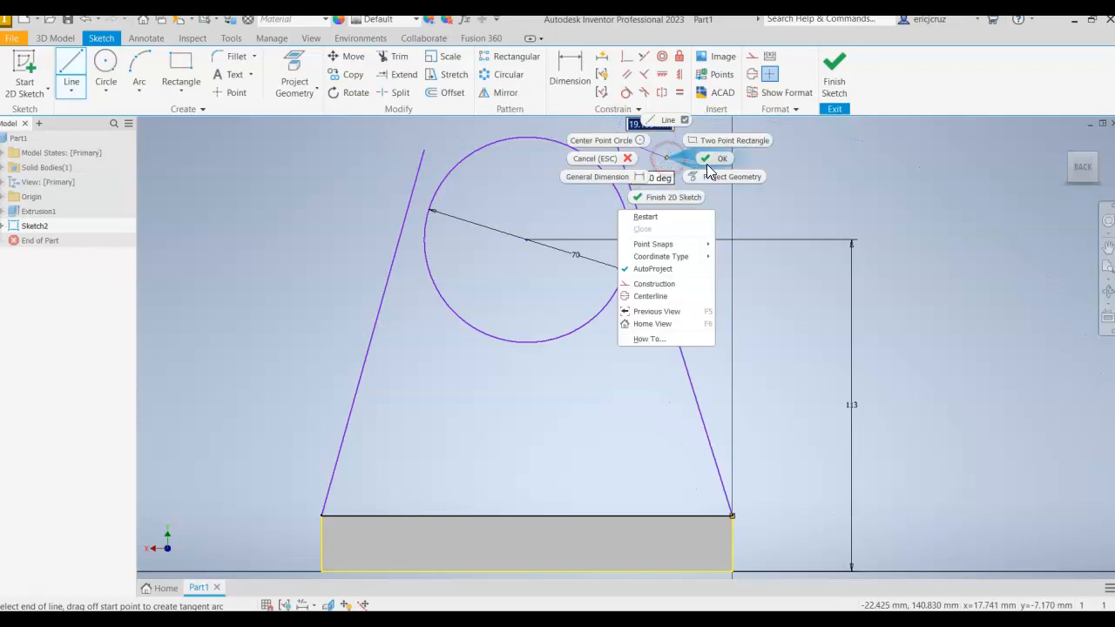
pyautogui.click(714, 160)
# Step: Constrain both slanted lines tangent to the 70 mm circle
pyautogui.moveTo(673, 187); pyautogui.dragTo(656, 174, button='middle')
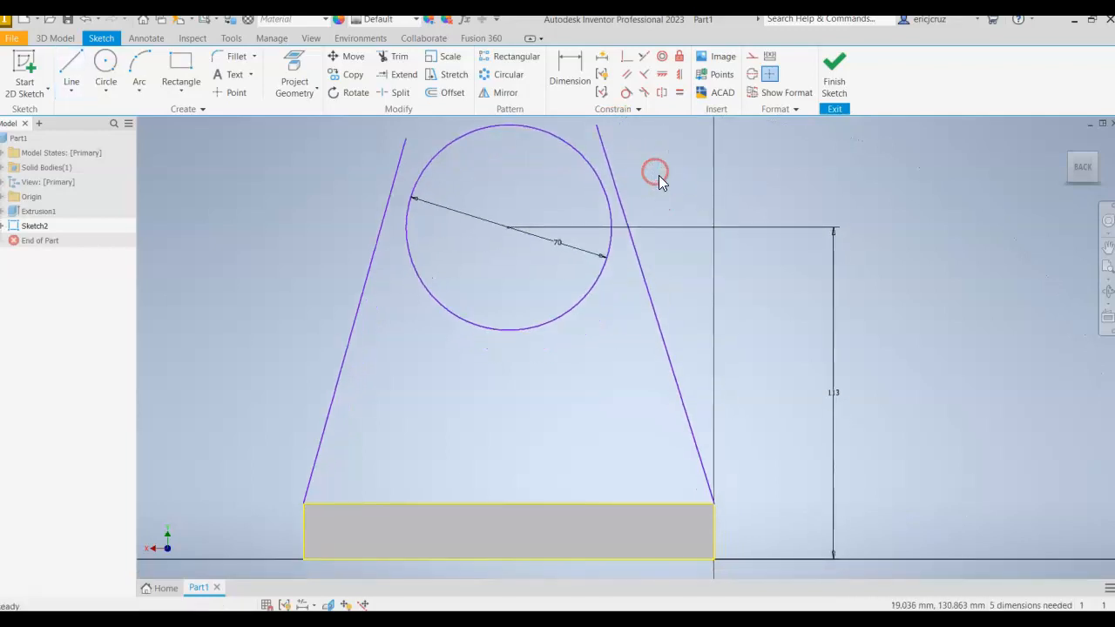
pyautogui.click(385, 212)
pyautogui.click(405, 226)
pyautogui.click(597, 171)
pyautogui.click(598, 173)
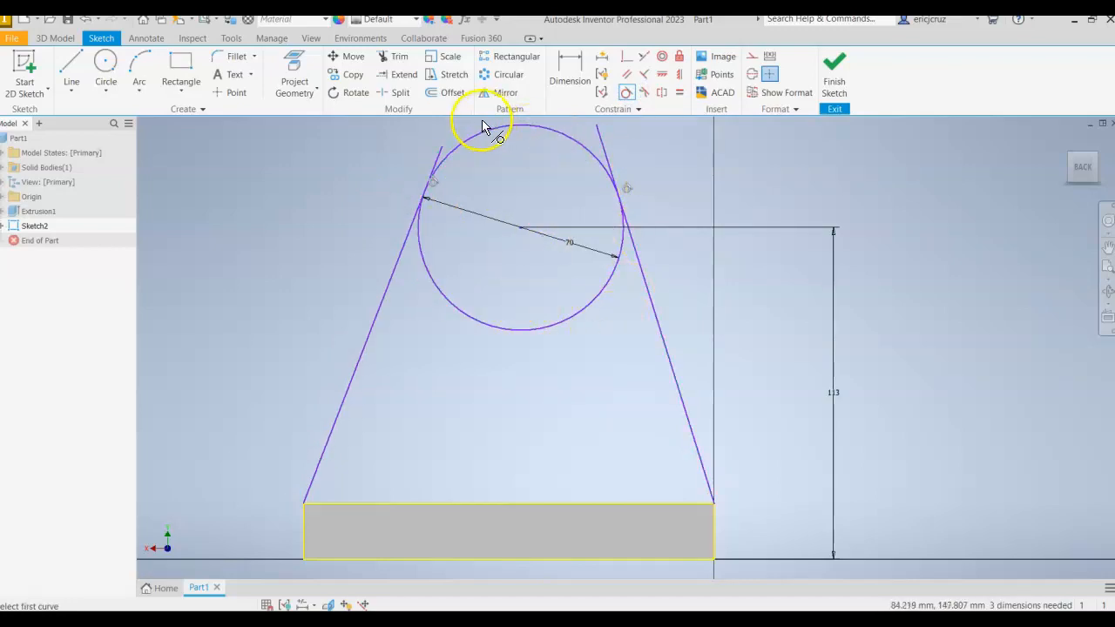
# Step: Align the circle's center vertically with the midpoint of the block's top edge
pyautogui.click(600, 373)
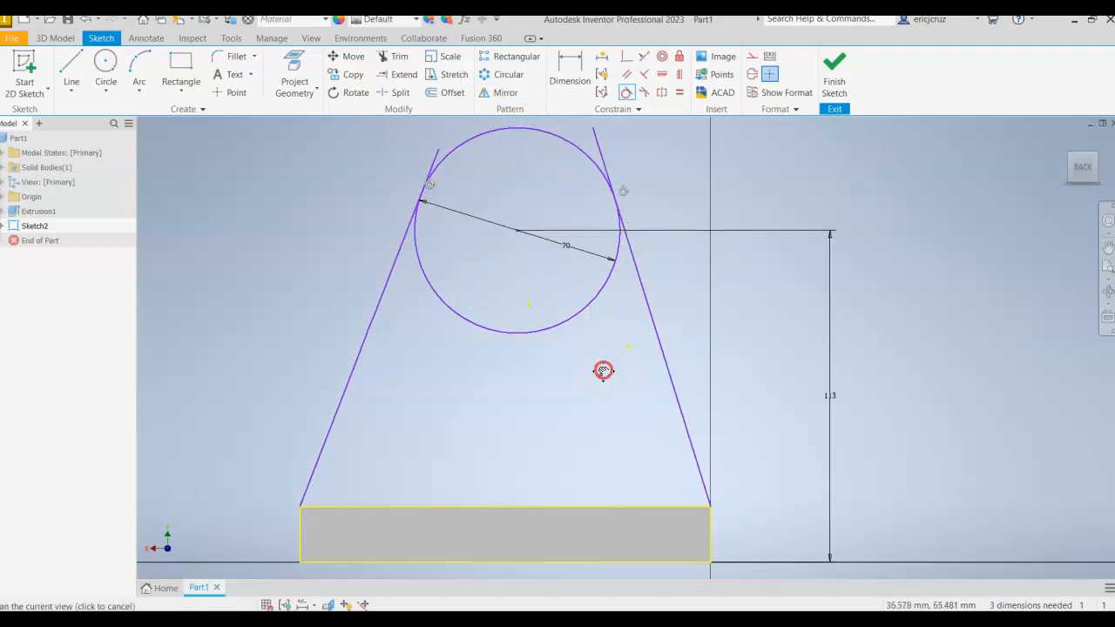
pyautogui.click(680, 75)
pyautogui.click(540, 232)
pyautogui.click(521, 233)
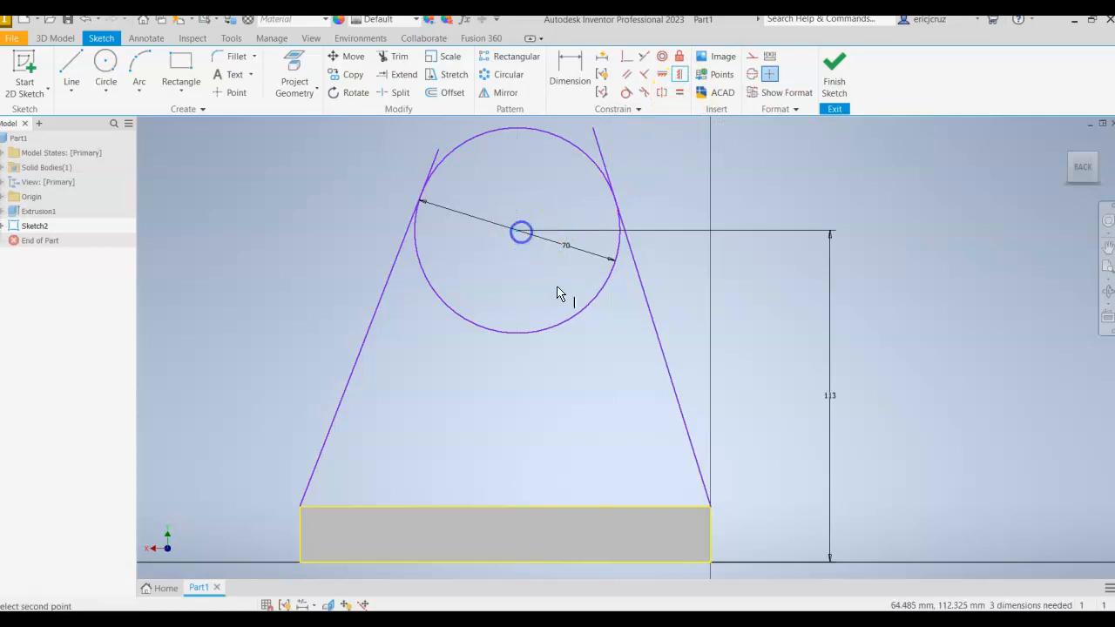
pyautogui.click(506, 507)
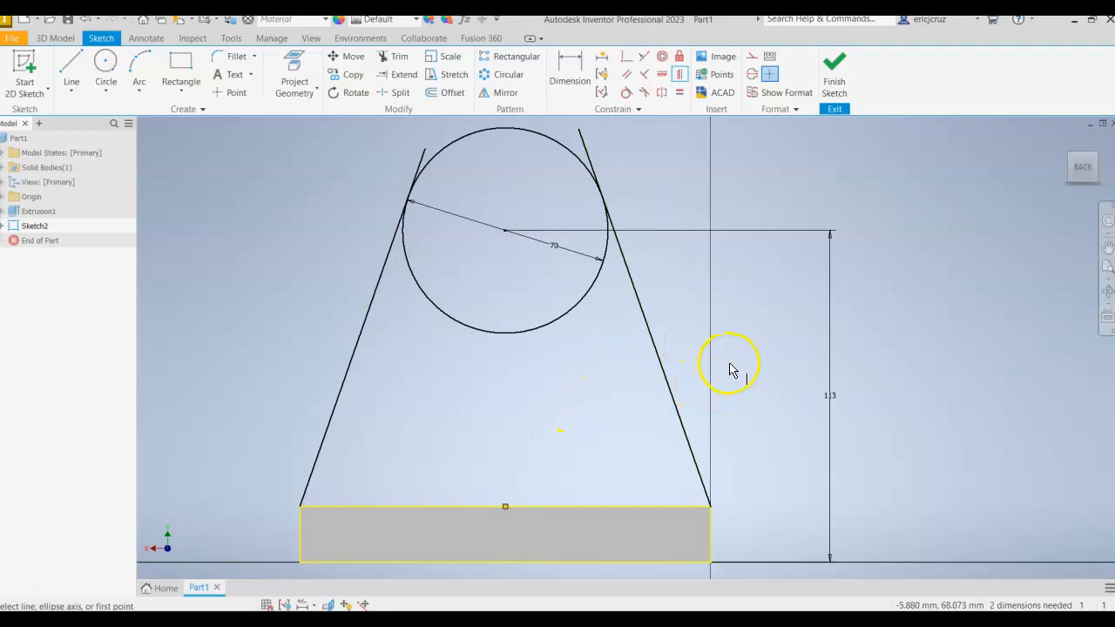
# Step: Trim off the ends of both slanted lines that extend past the circle
pyautogui.click(413, 57)
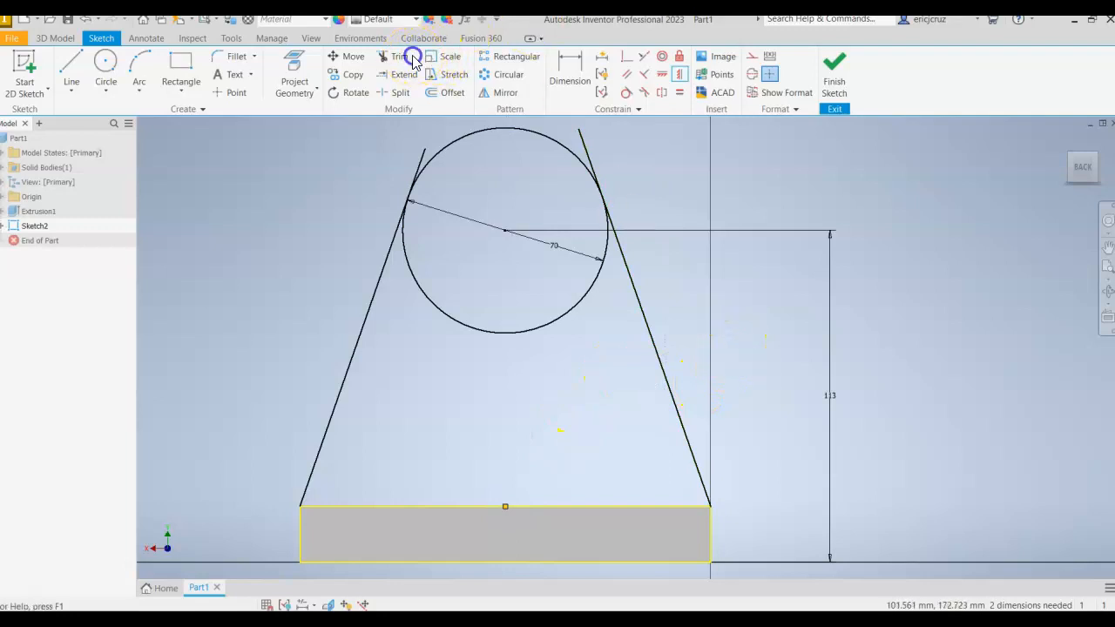
pyautogui.click(420, 161)
pyautogui.click(587, 146)
pyautogui.click(597, 286)
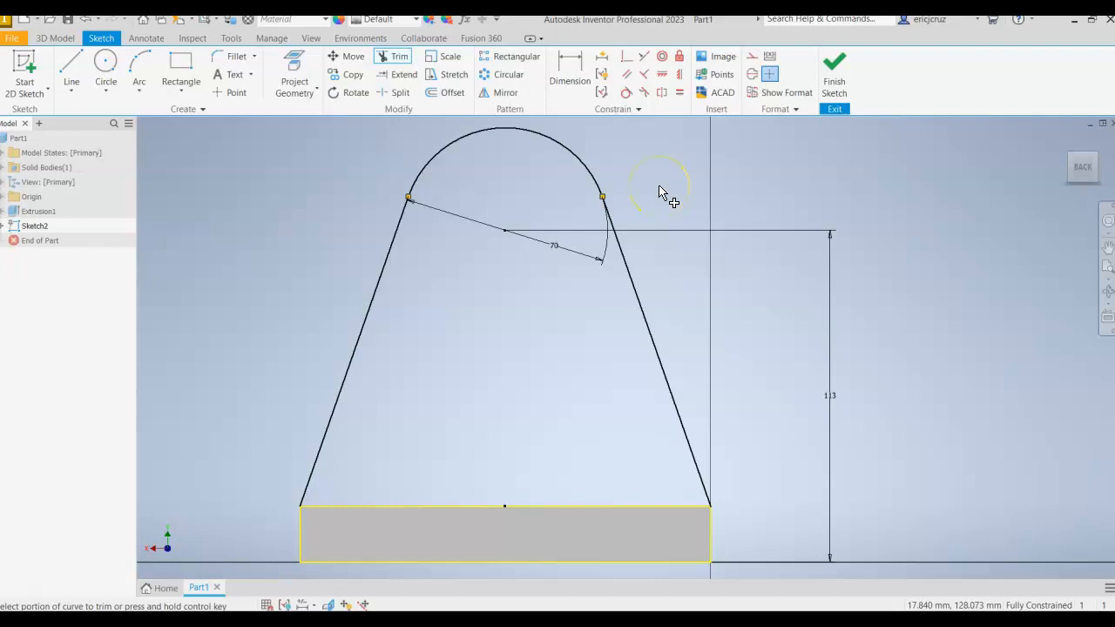
pyautogui.click(89, 21)
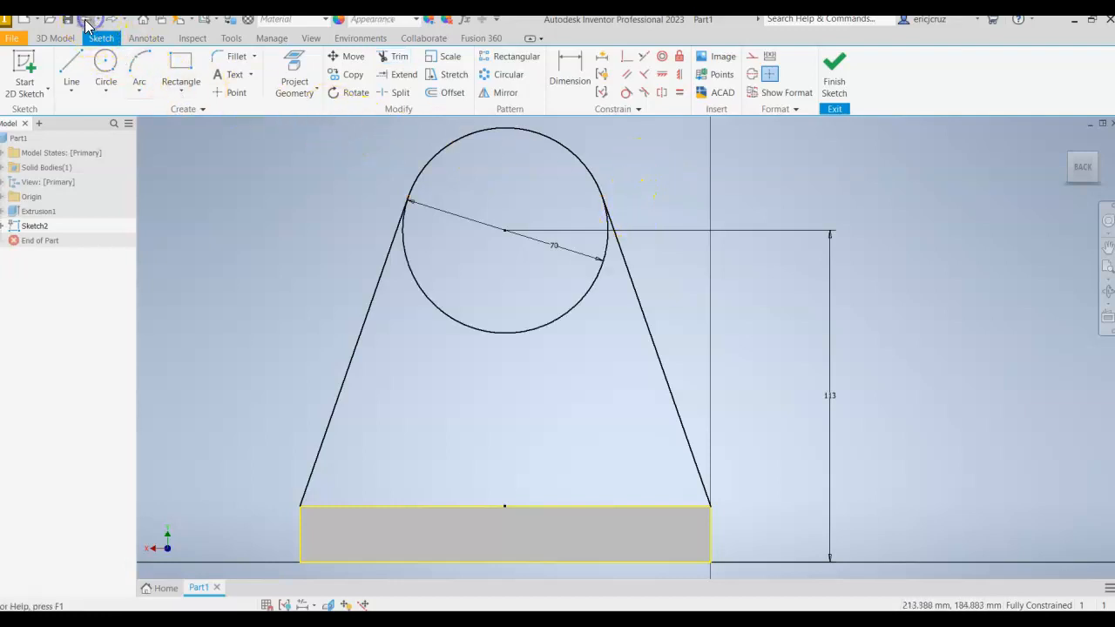
pyautogui.click(867, 266)
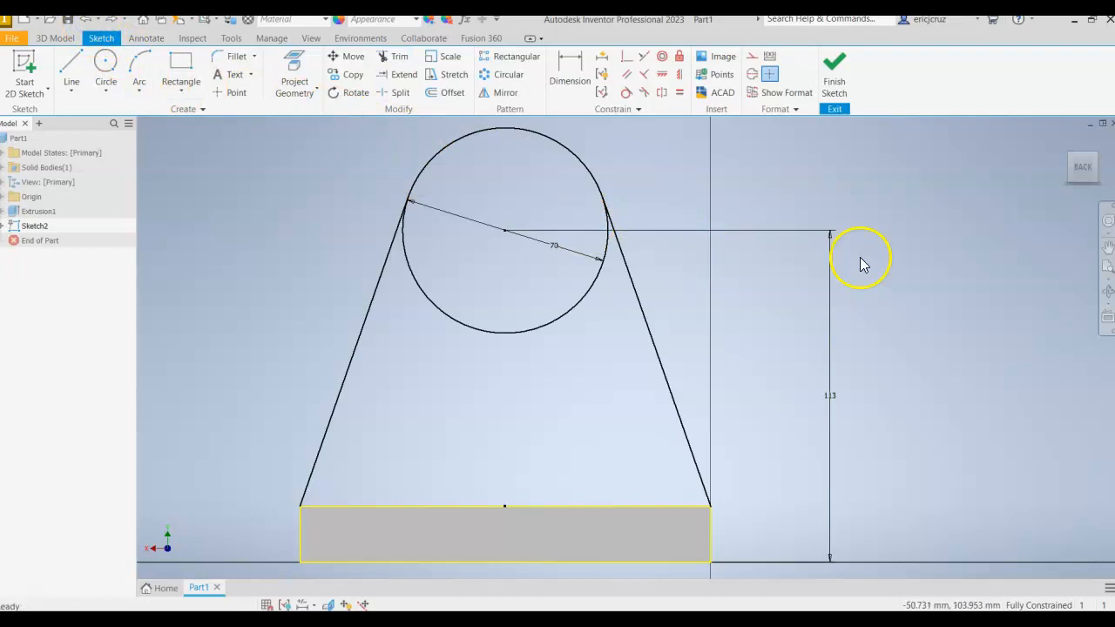
# Step: Check the upright plate on the reference drawing in Word, return to Inventor, and finish the sketch in an isometric view
pyautogui.hotkey('alt', 'Tab')
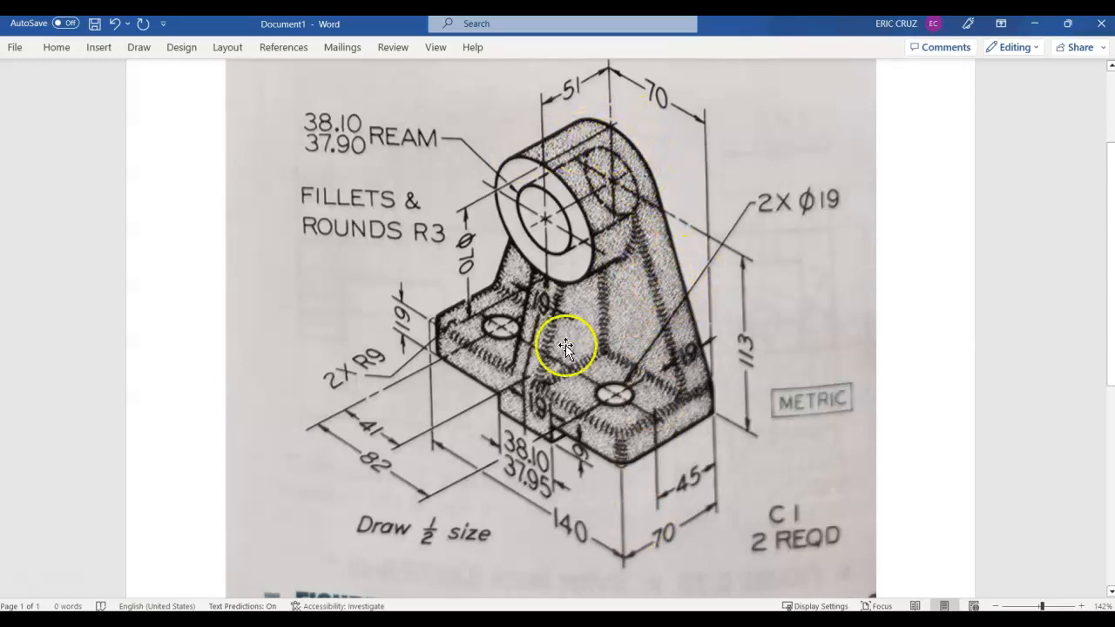
pyautogui.hotkey('alt', 'Tab')
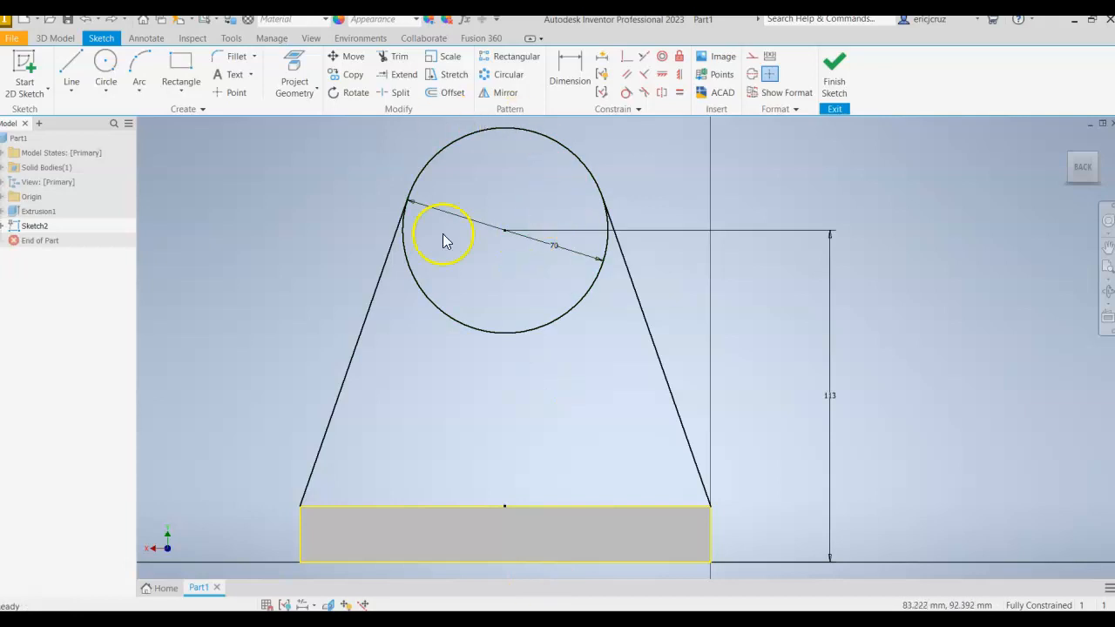
pyautogui.click(828, 82)
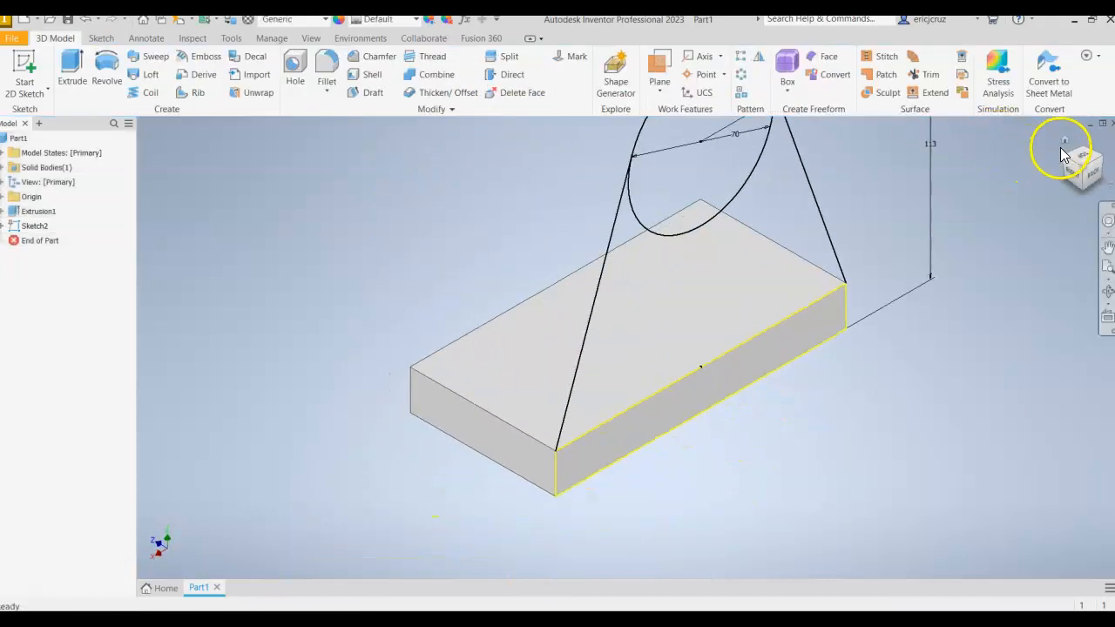
pyautogui.click(1068, 155)
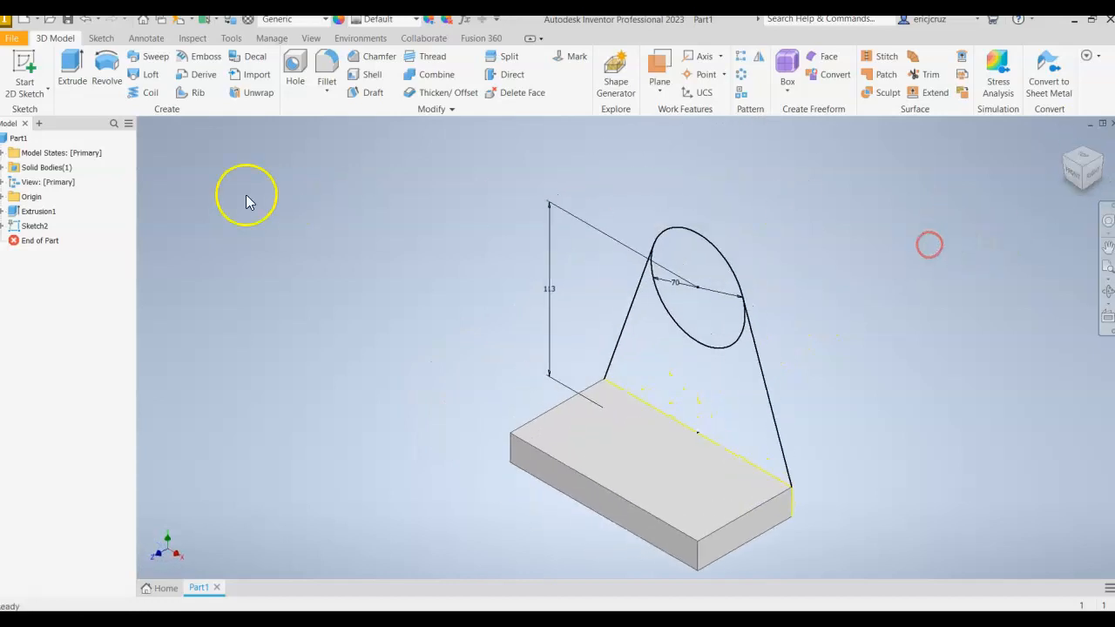
# Step: Extrude the tapered profile below the circle 19 mm in the flipped direction, over the base block, joined to the solid
pyautogui.click(67, 76)
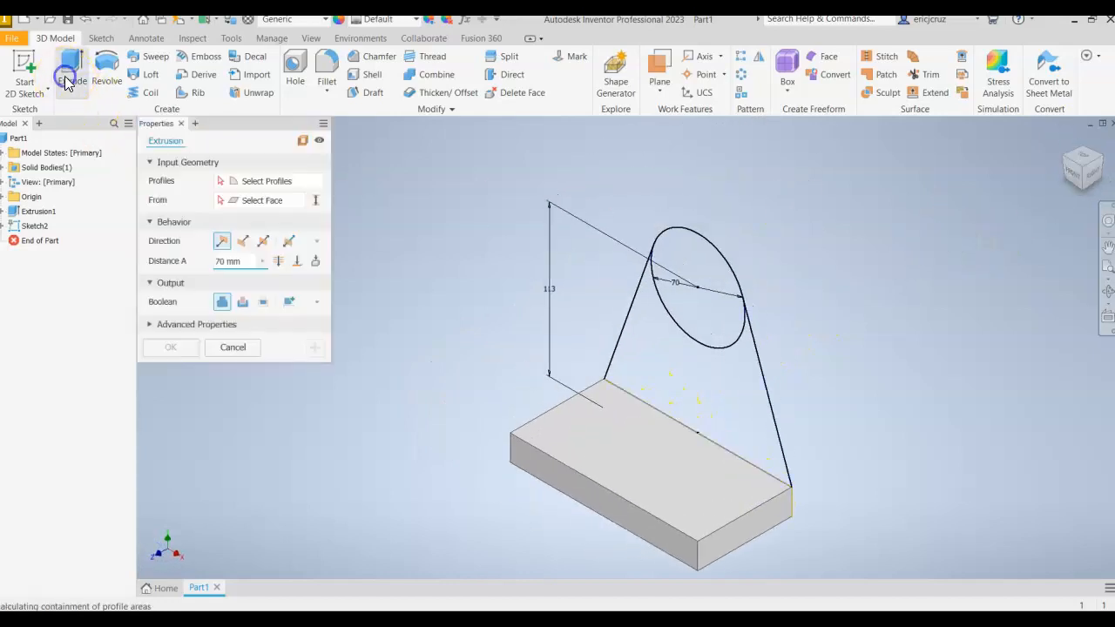
pyautogui.click(723, 389)
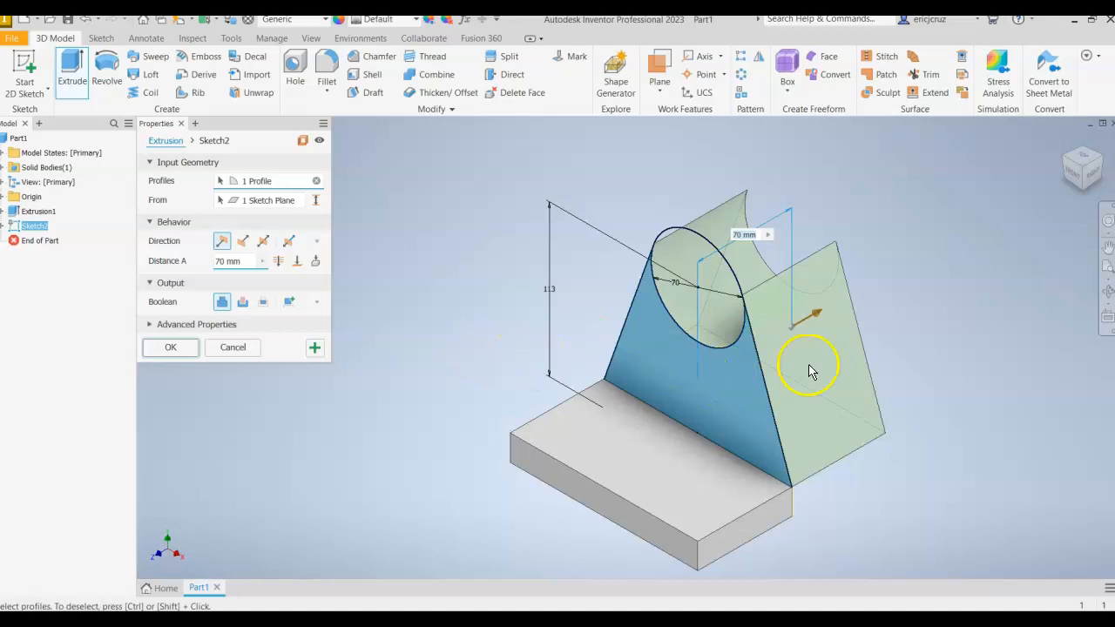
pyautogui.click(243, 244)
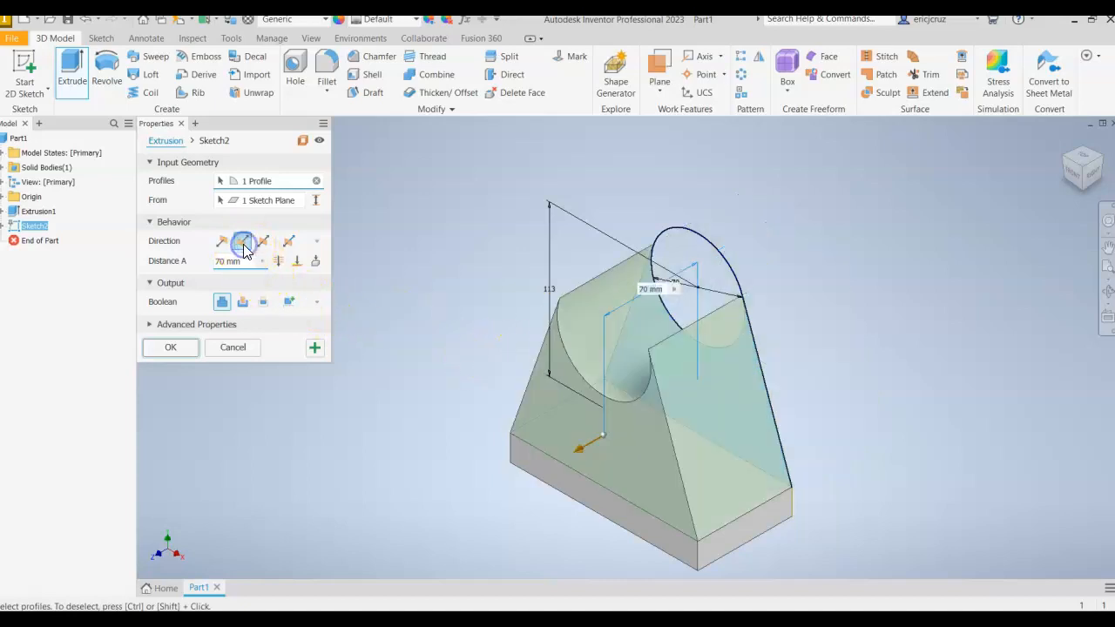
pyautogui.moveTo(249, 261); pyautogui.dragTo(141, 263)
pyautogui.click(251, 281)
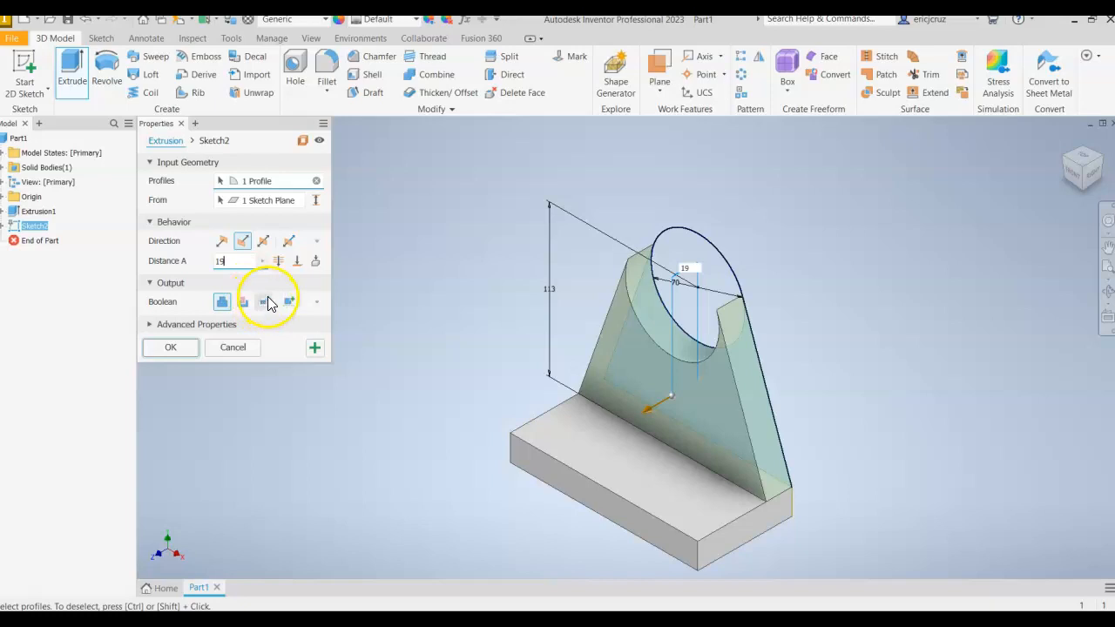
pyautogui.click(315, 351)
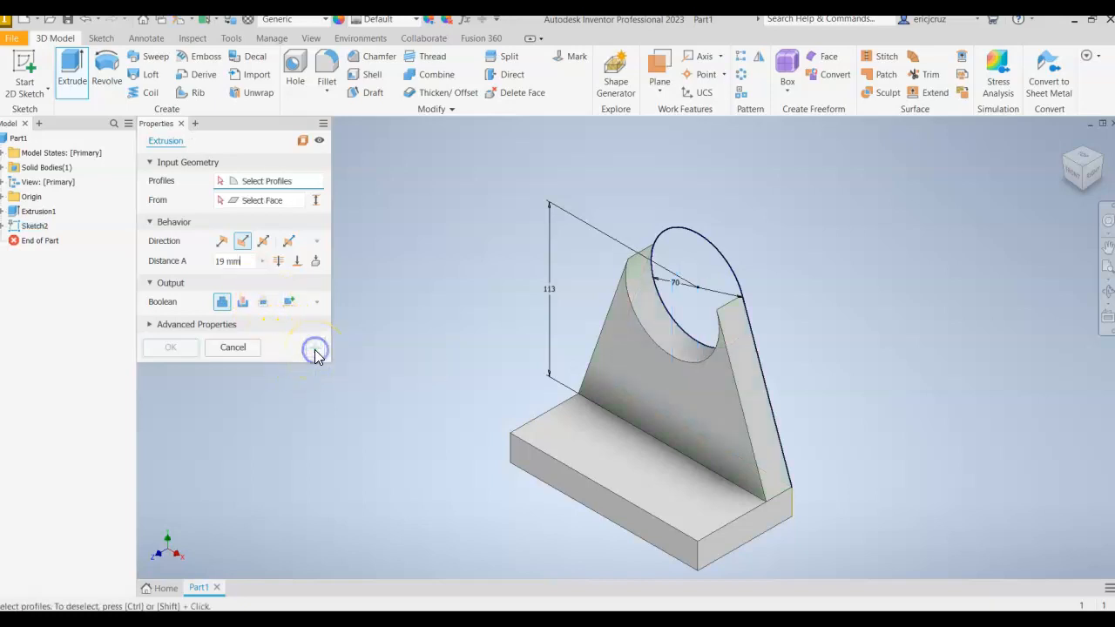
# Step: Extrude the circle profile 51 mm in the same direction to form the cylinder, joined to the plate
pyautogui.click(689, 262)
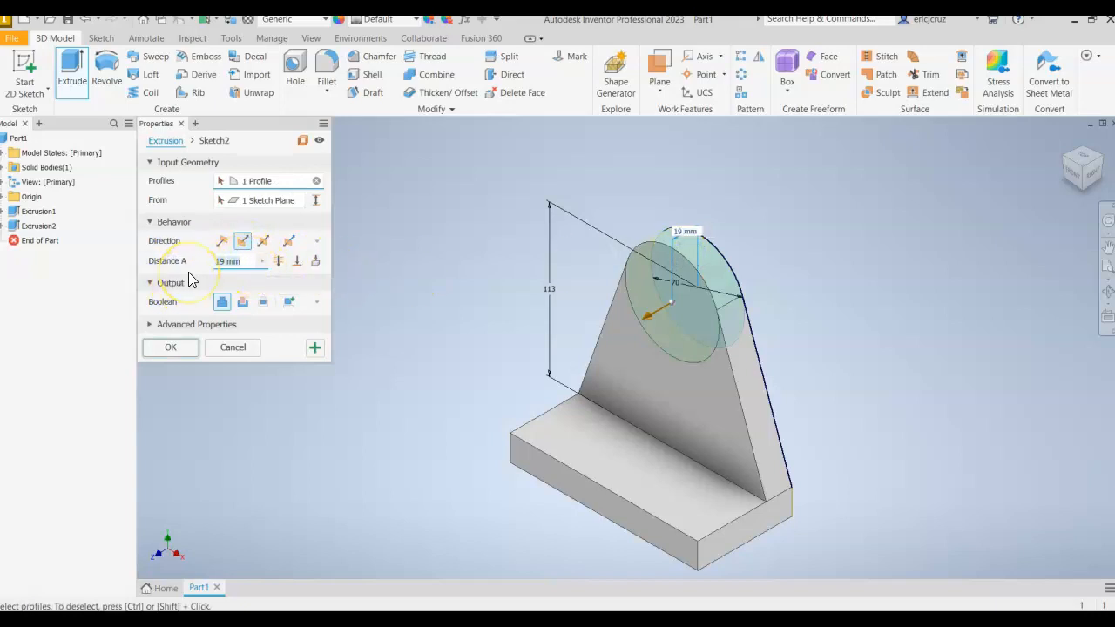
pyautogui.click(171, 346)
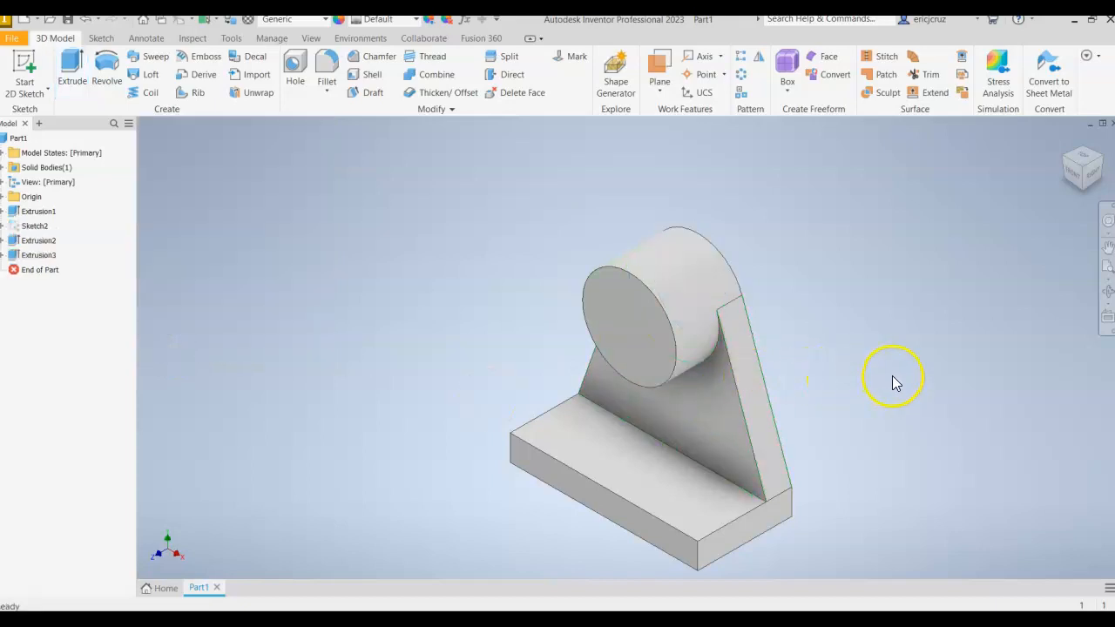
# Step: Consult the reference drawing in Word, return to Inventor, and open the sketch under the cylinder's extrusion for editing
pyautogui.hotkey('alt', 'Tab')
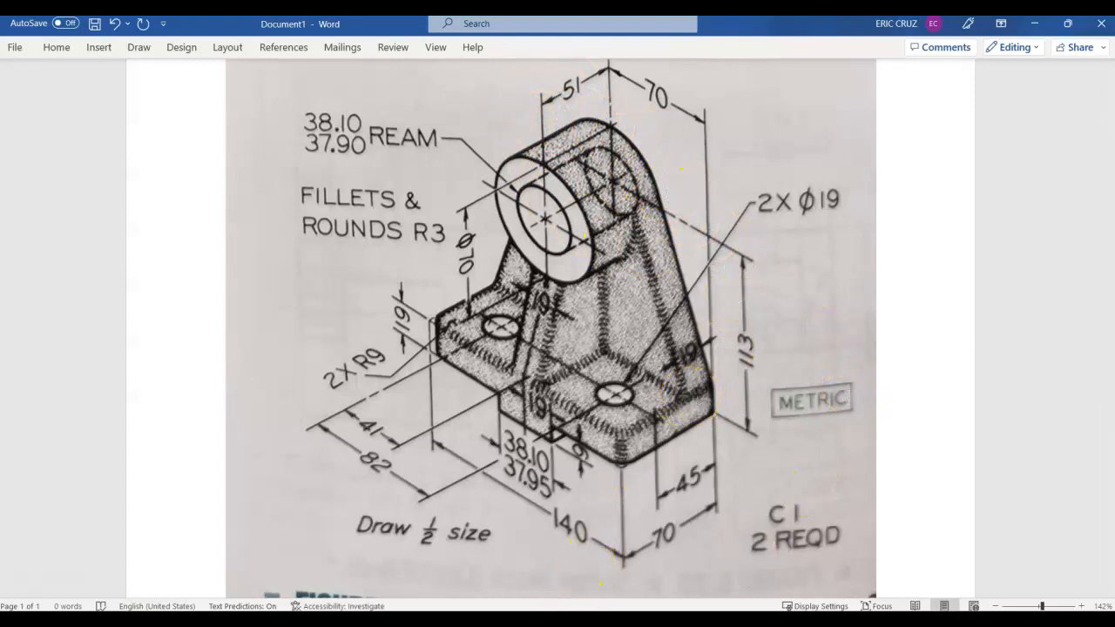
pyautogui.hotkey('alt', 'Tab')
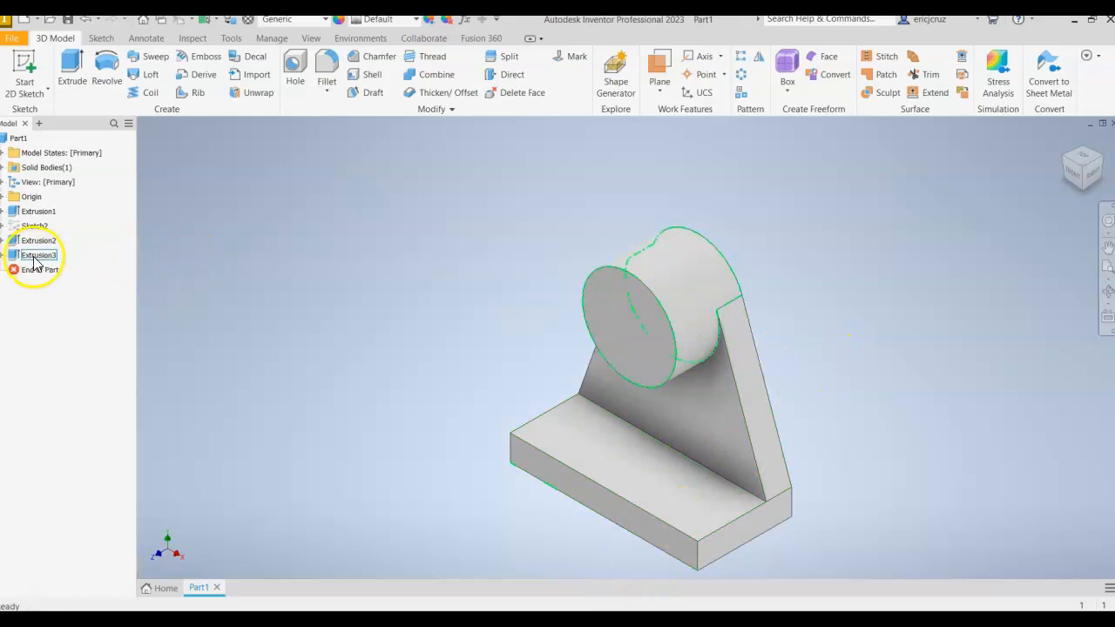
pyautogui.click(4, 255)
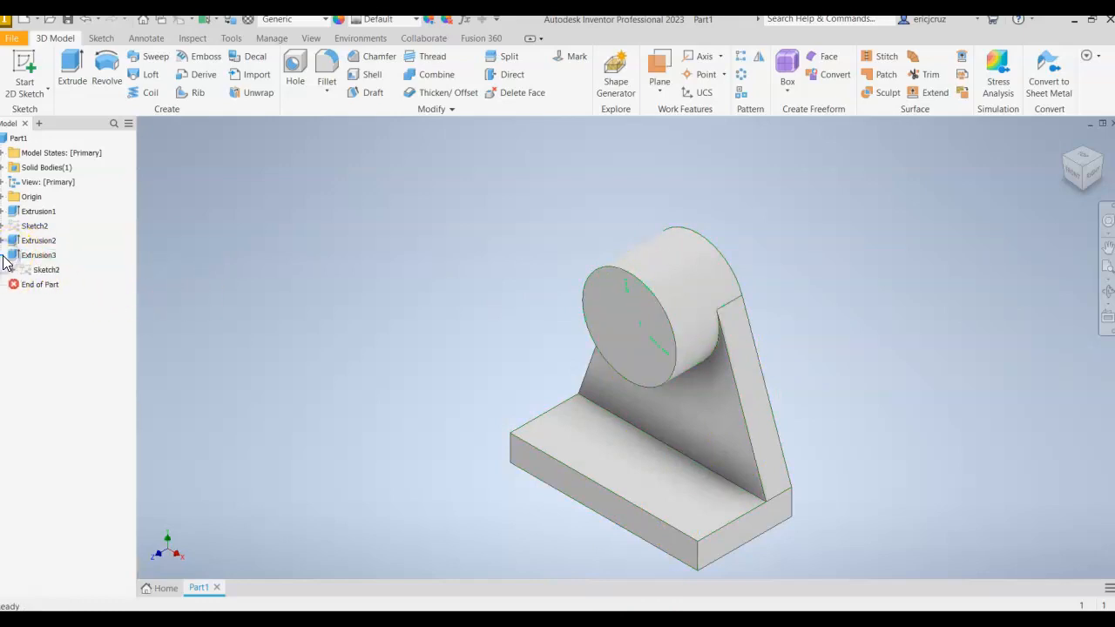
pyautogui.click(56, 272)
pyautogui.rightClick(57, 277)
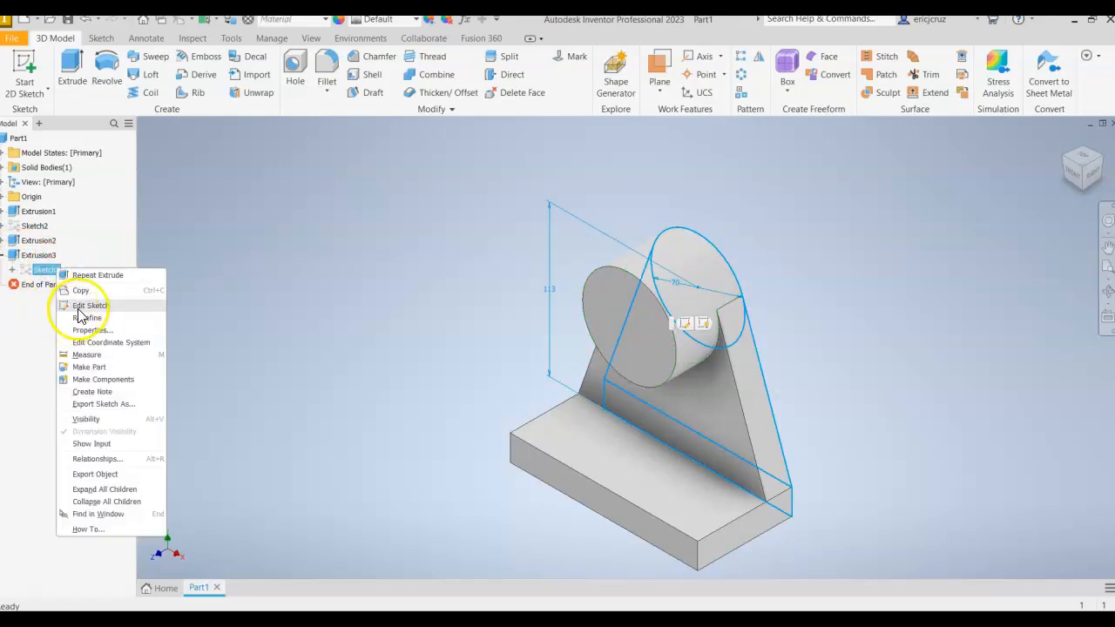
pyautogui.click(79, 307)
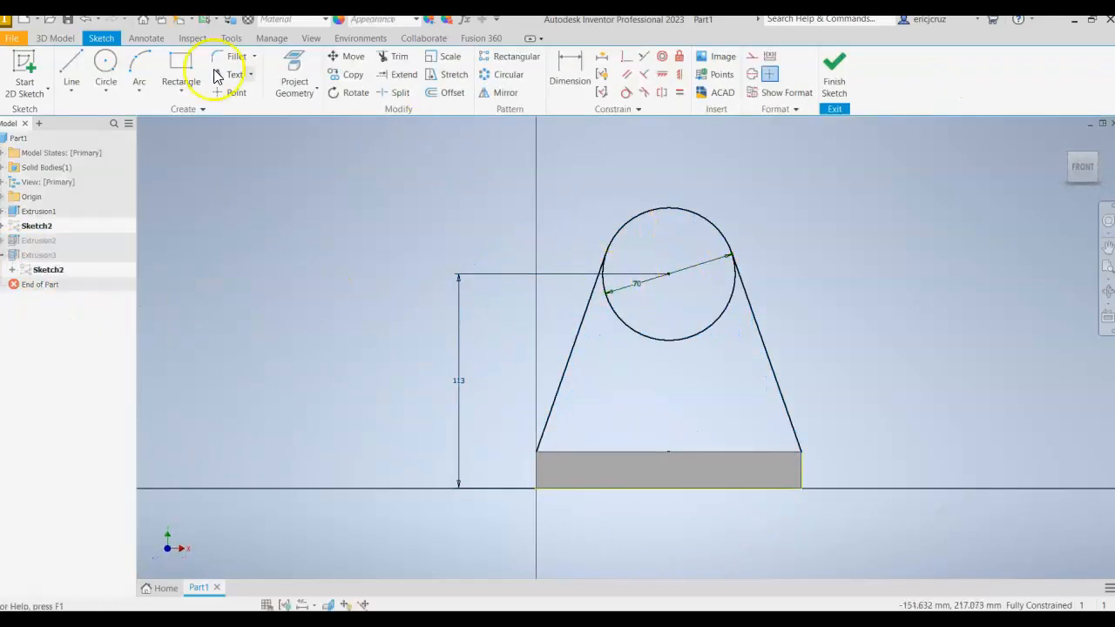
# Step: Sketch a 38 mm diameter circle concentric with the 70 mm circle and finish the sketch
pyautogui.click(106, 68)
pyautogui.click(667, 273)
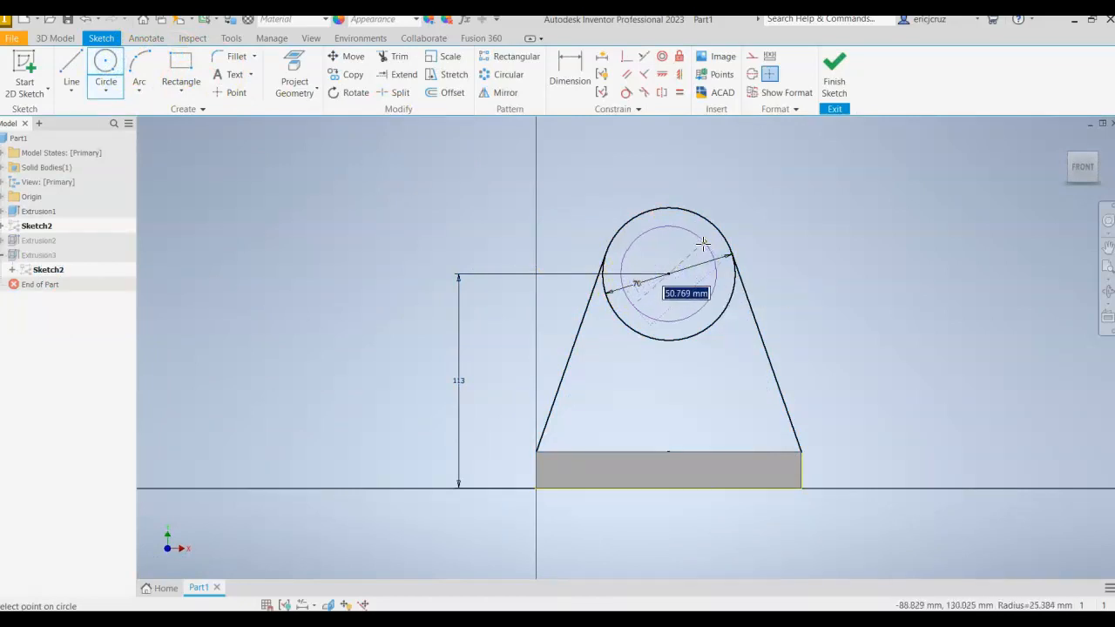
pyautogui.click(704, 252)
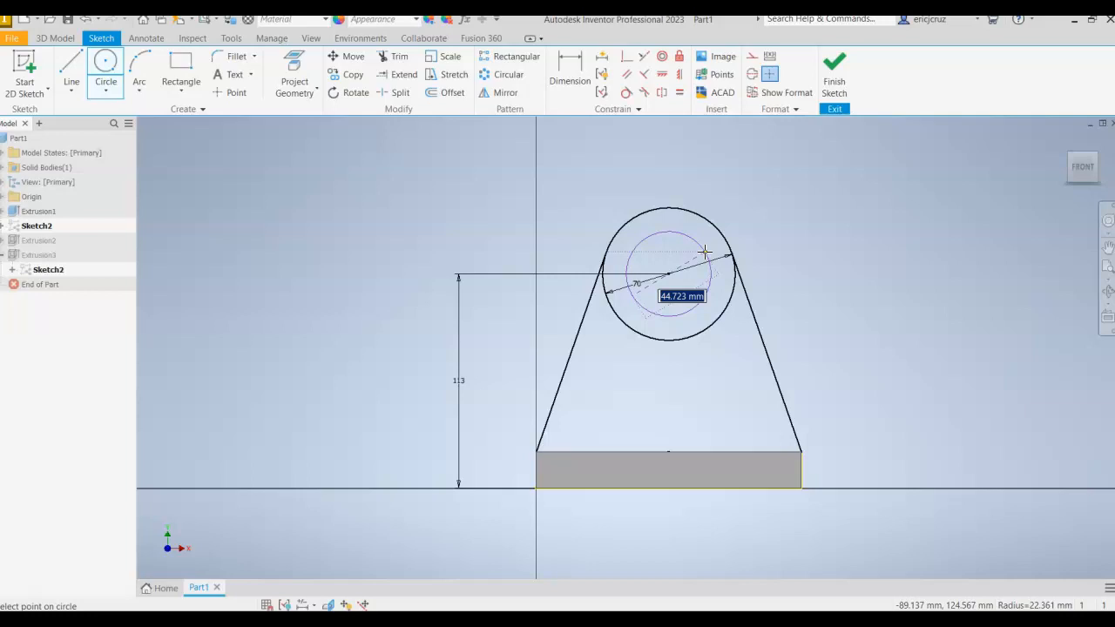
pyautogui.press('Return')
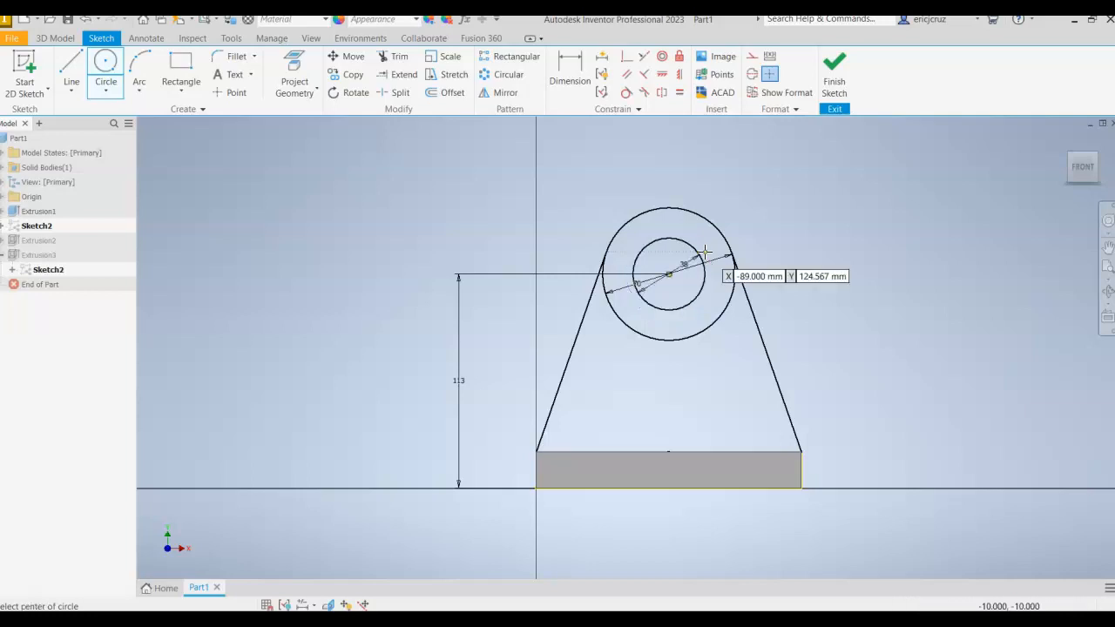
pyautogui.click(834, 87)
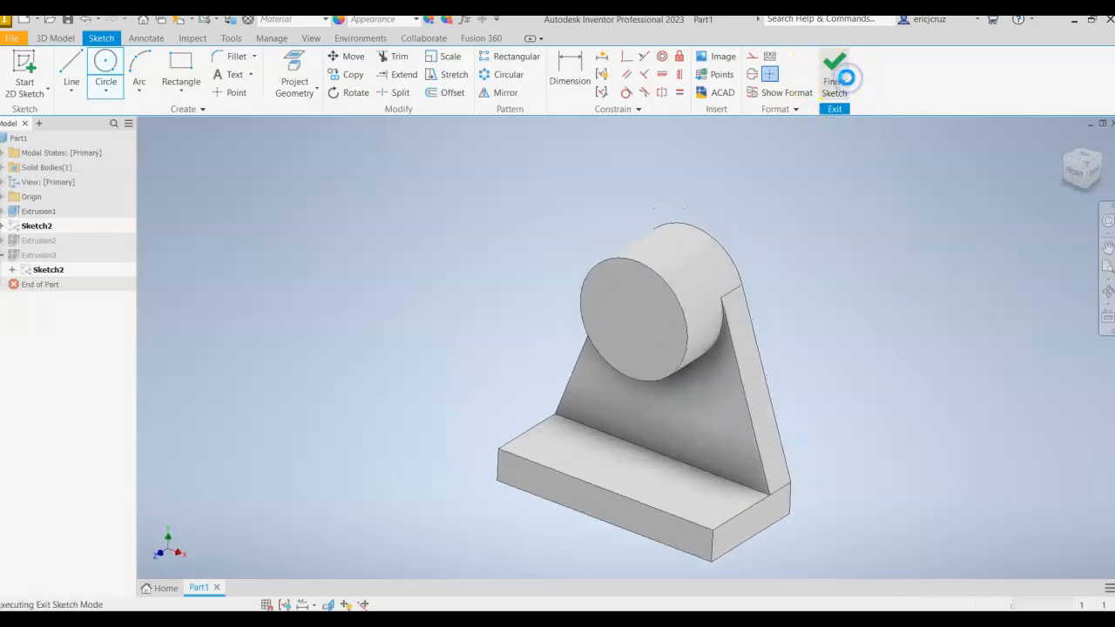
# Step: Edit the cylinder's 51 mm extrusion with both circle profiles included, apply it, and continue with a new extrusion from the rear view
pyautogui.rightClick(46, 257)
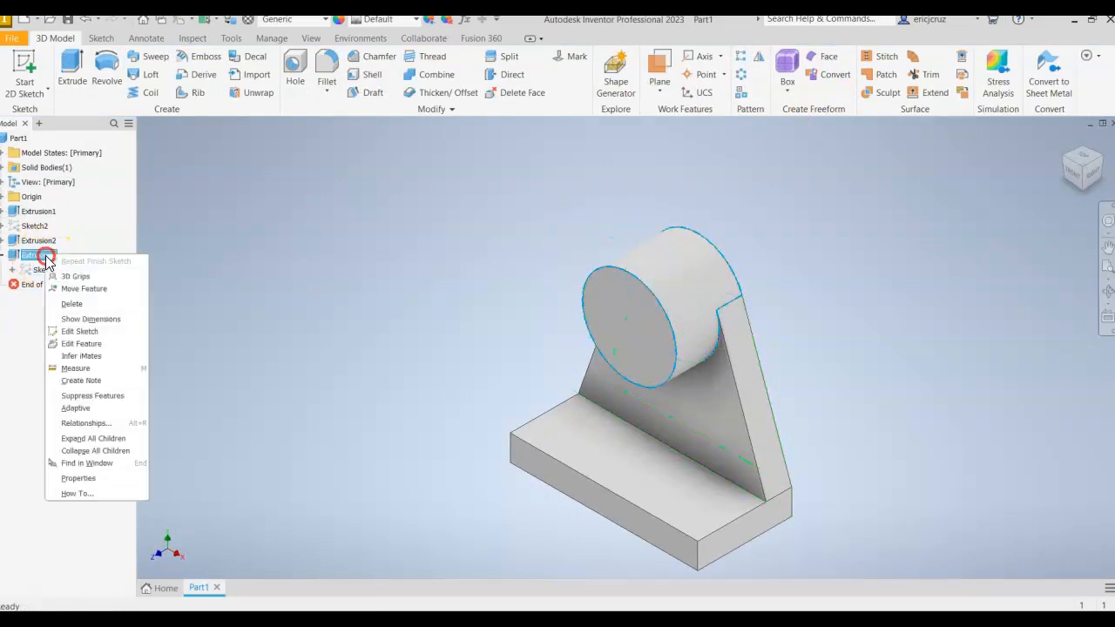
pyautogui.click(83, 343)
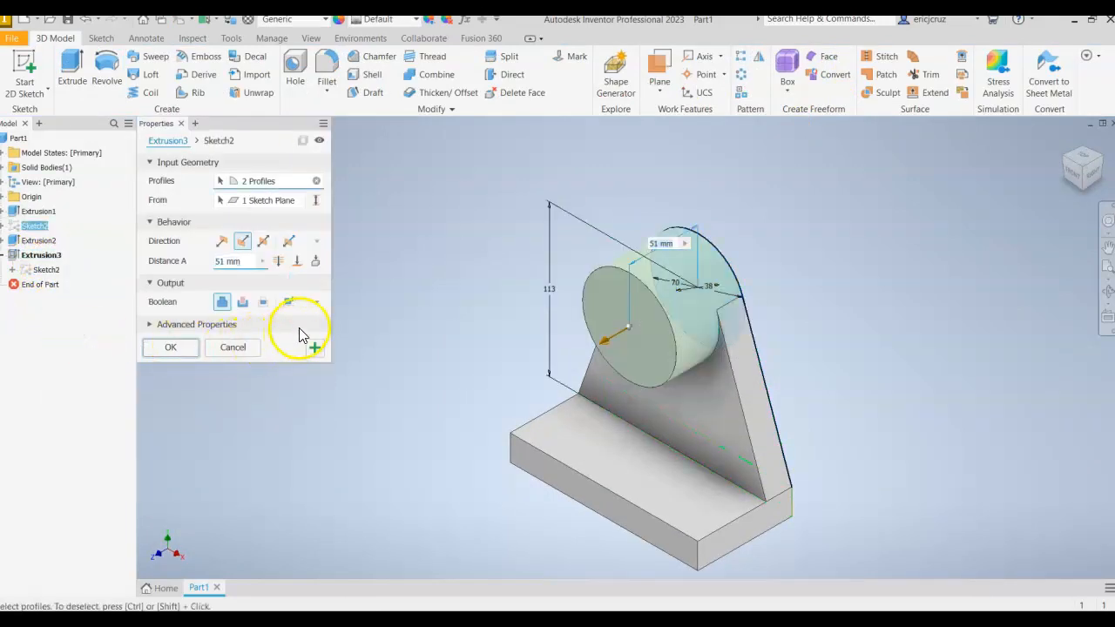
pyautogui.click(1096, 177)
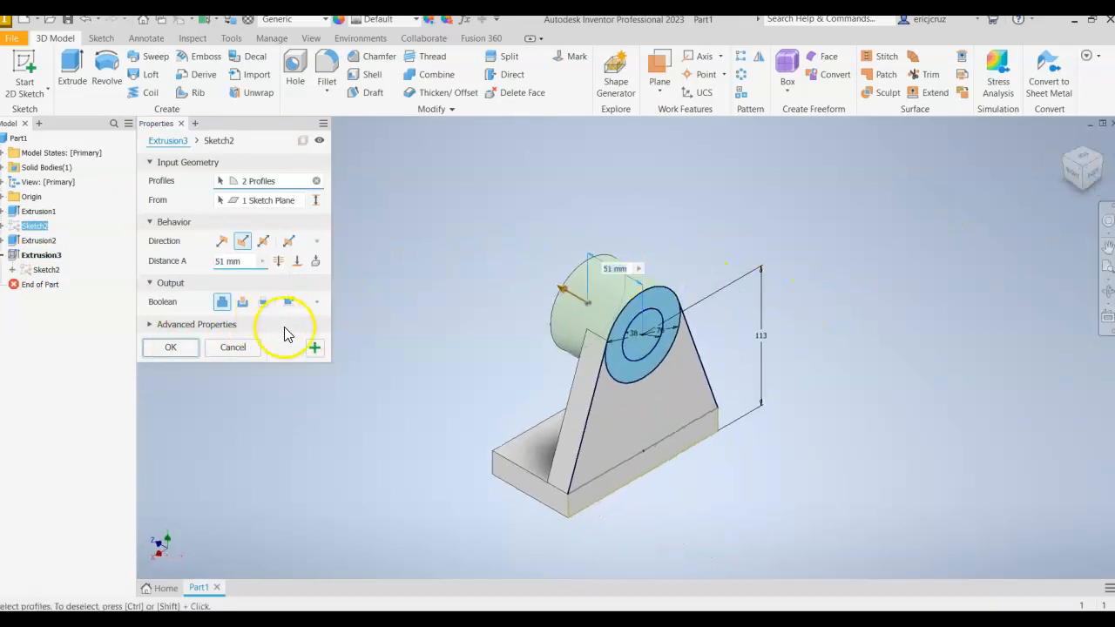
pyautogui.click(314, 347)
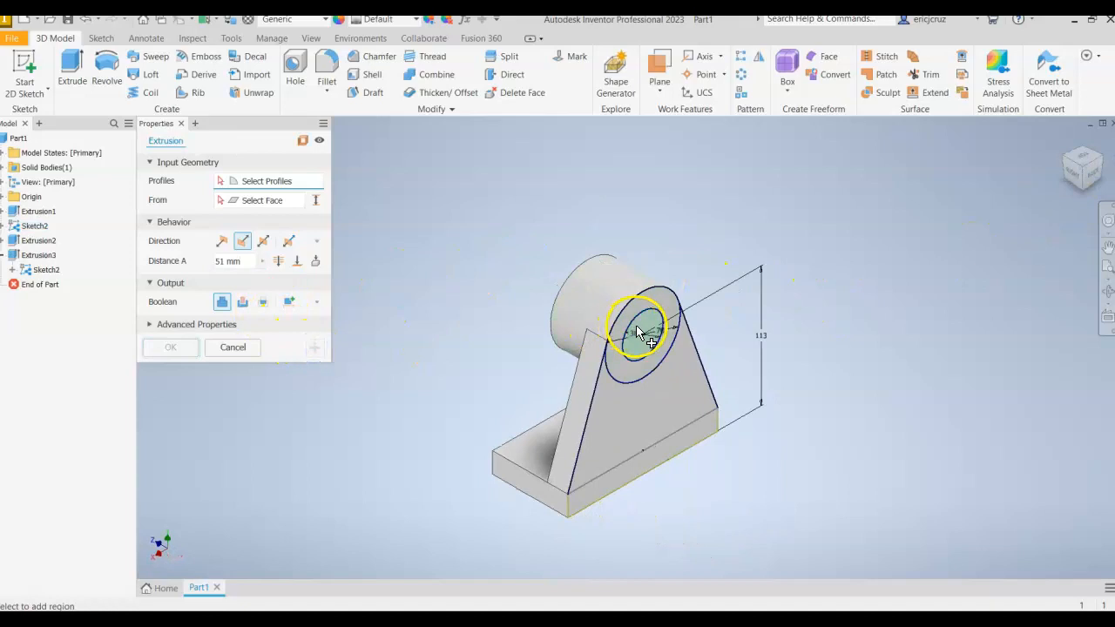
# Step: Cut the inner 38 mm circle profile through all of the plate and cylinder to form the bore
pyautogui.click(632, 328)
pyautogui.click(248, 305)
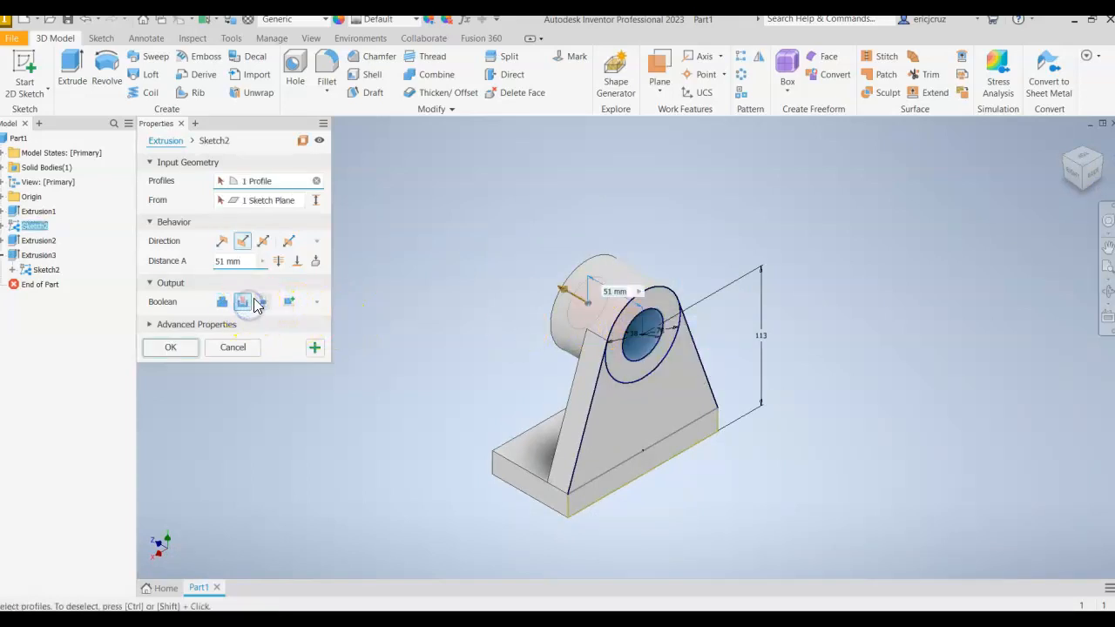
pyautogui.click(279, 262)
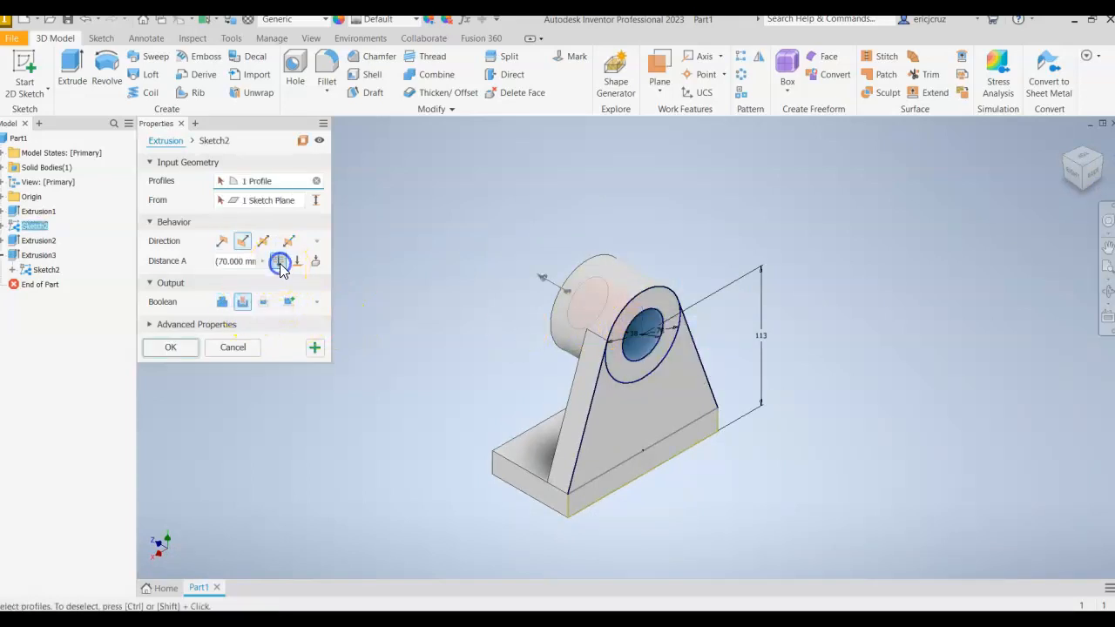
pyautogui.click(190, 349)
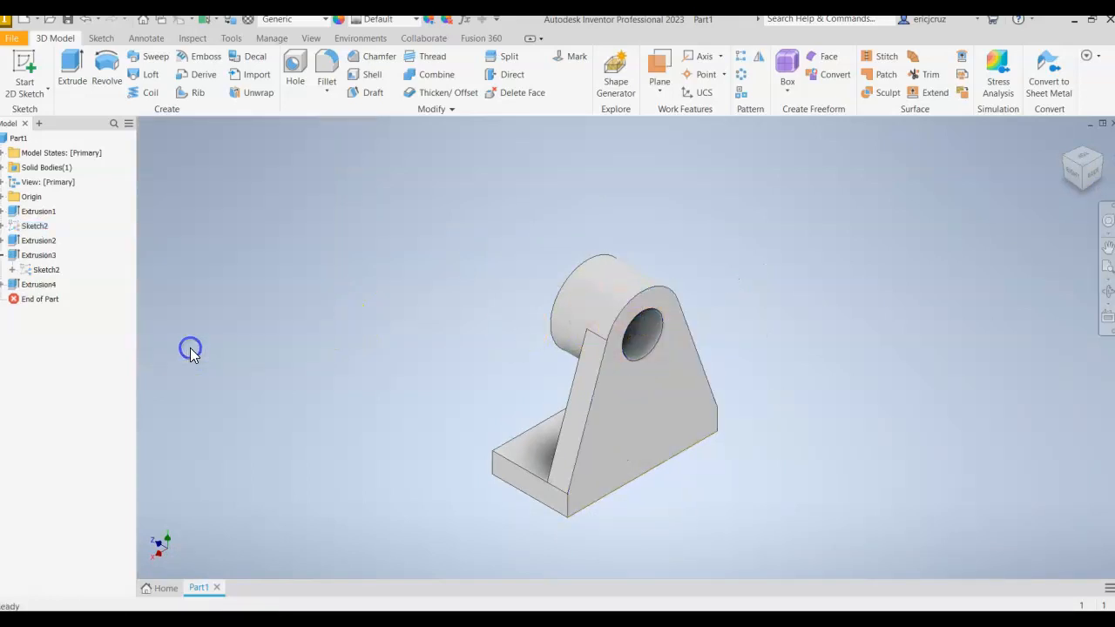
pyautogui.click(1066, 144)
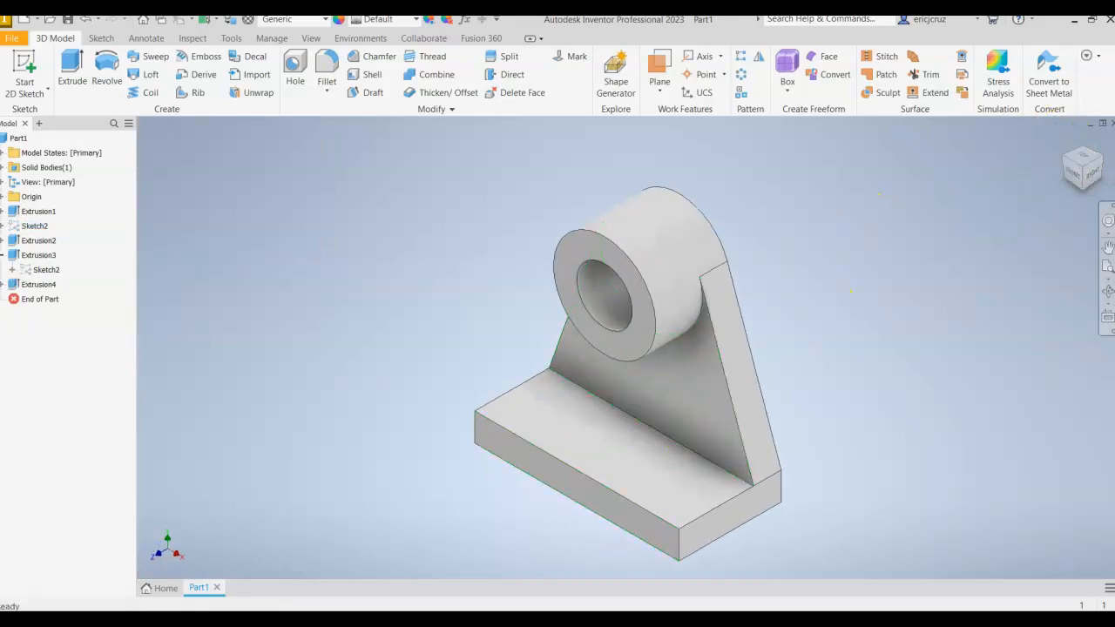
# Step: Consult the bracket's reference drawing in Word for the remaining features and return to Inventor
pyautogui.click(558, 620)
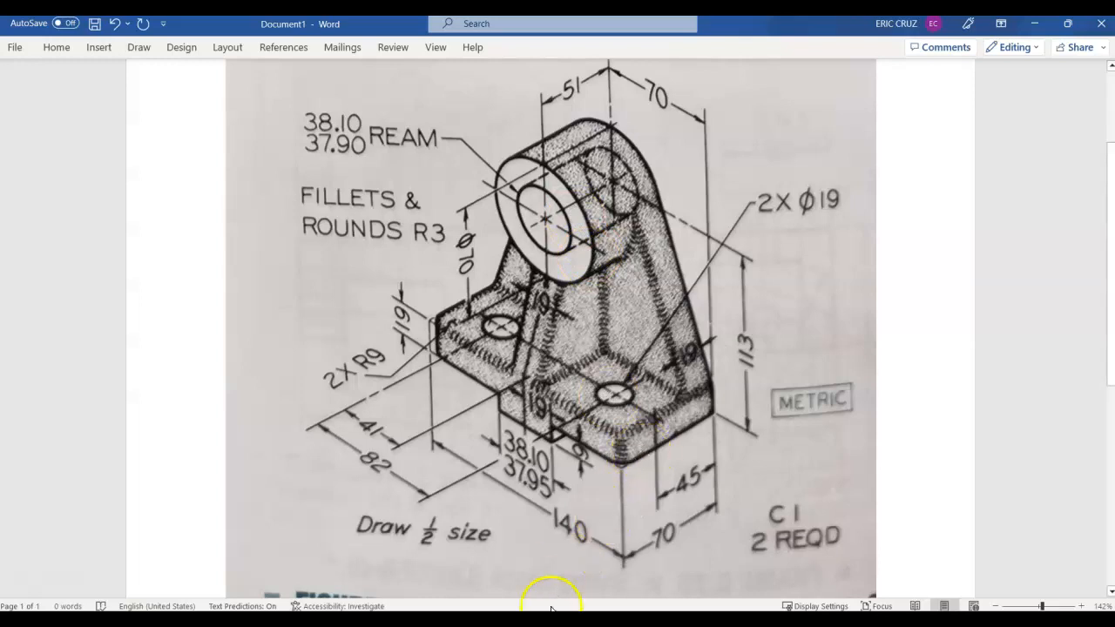
pyautogui.hotkey('alt', 'Tab')
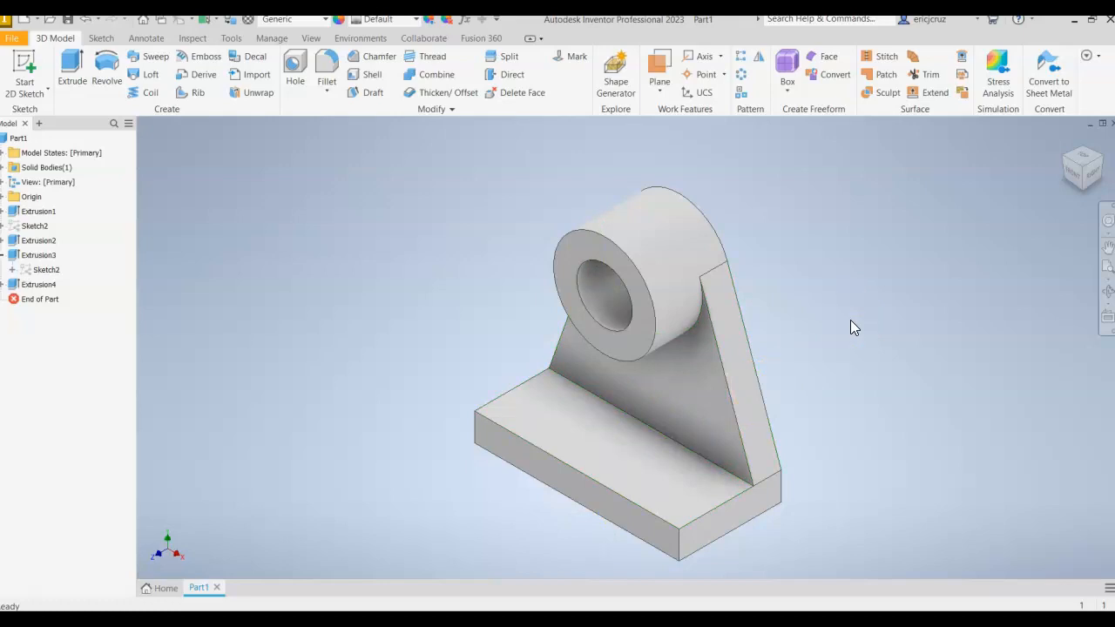
pyautogui.click(803, 310)
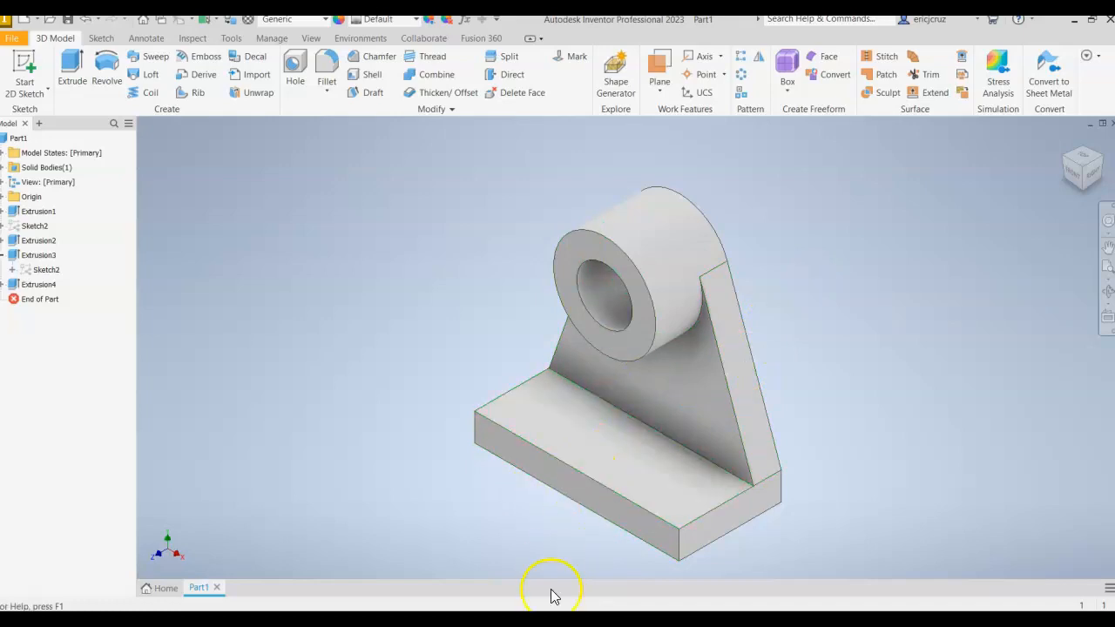
pyautogui.hotkey('alt', 'Tab')
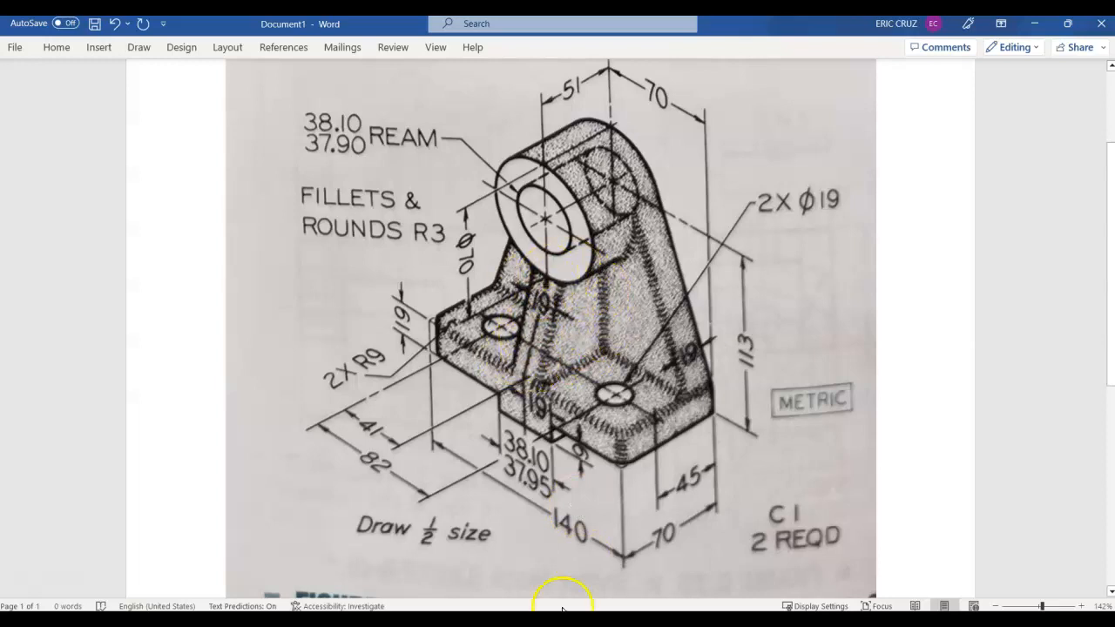
pyautogui.hotkey('alt', 'Tab')
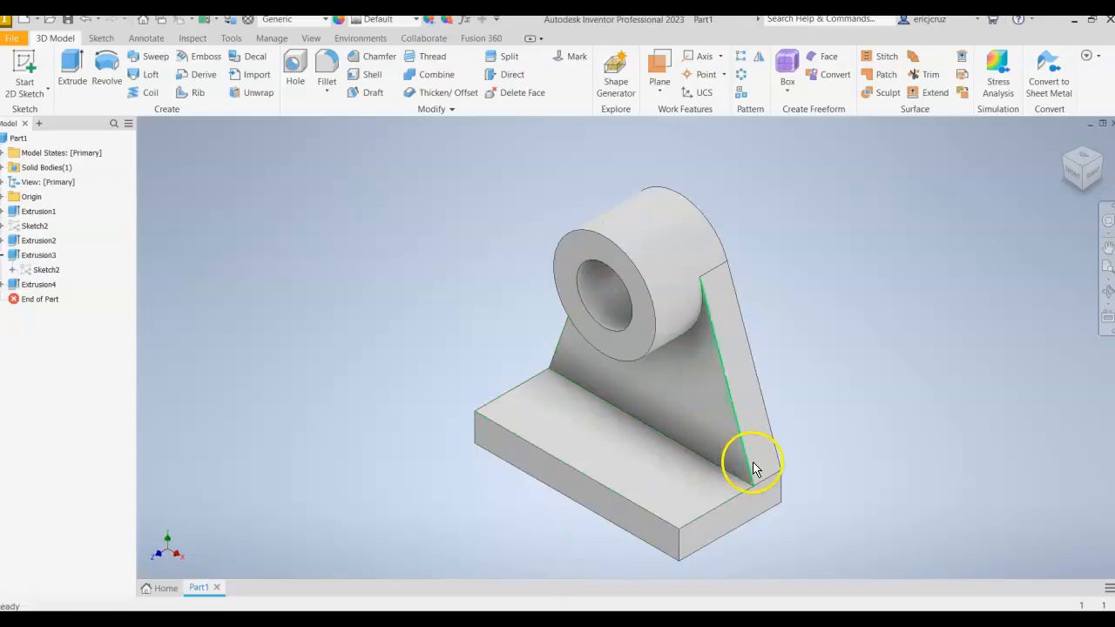
# Step: Create a work plane midway between the two end faces of the base block
pyautogui.rightClick(743, 521)
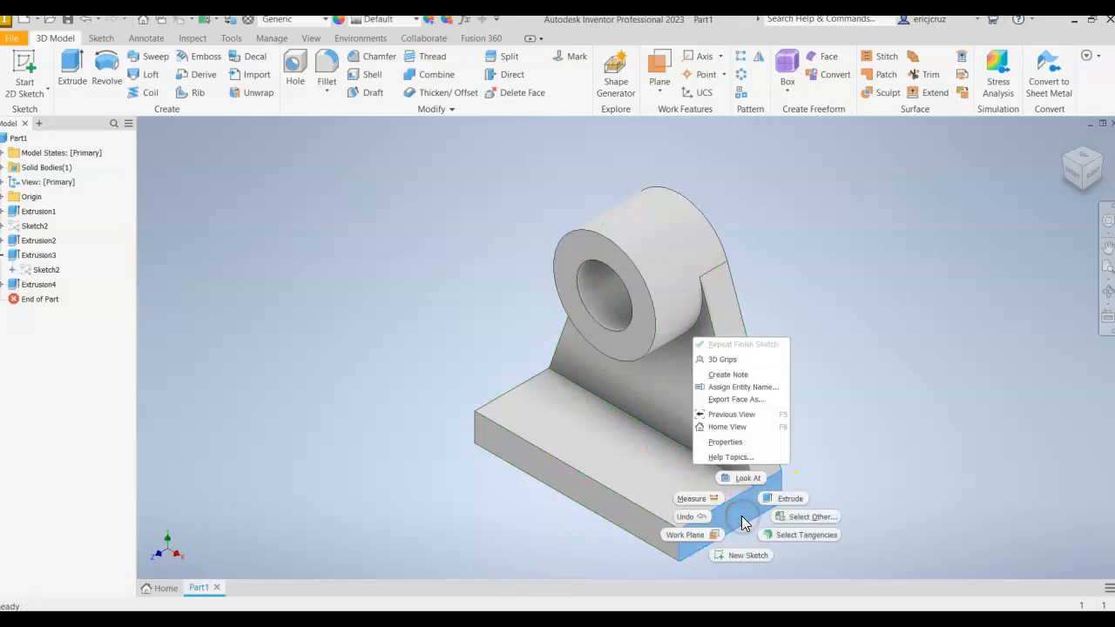
pyautogui.press('Escape')
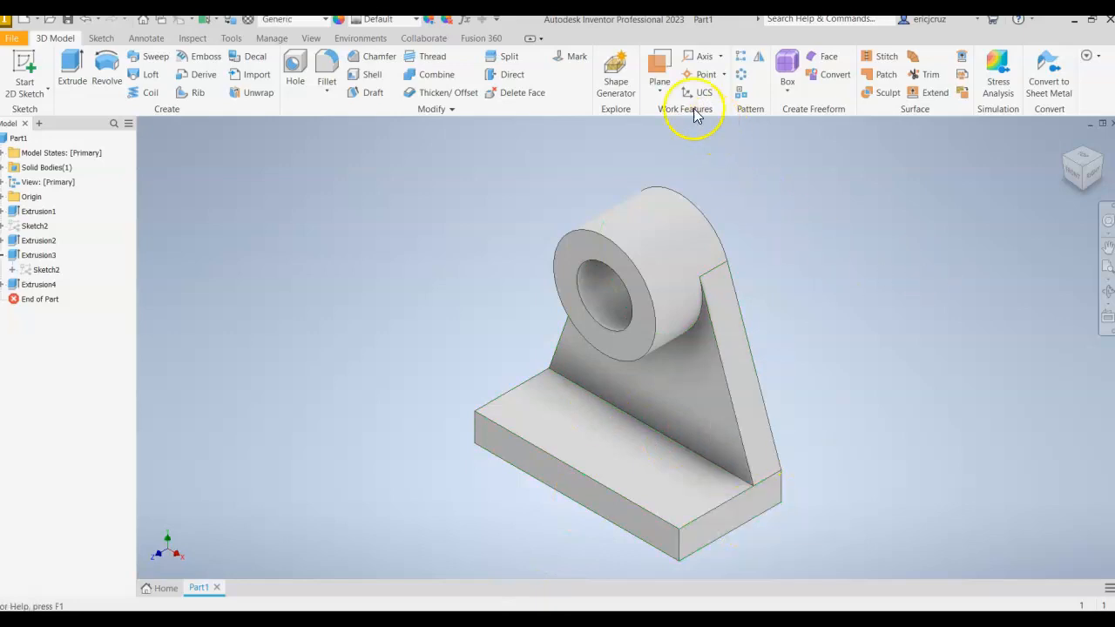
pyautogui.click(668, 92)
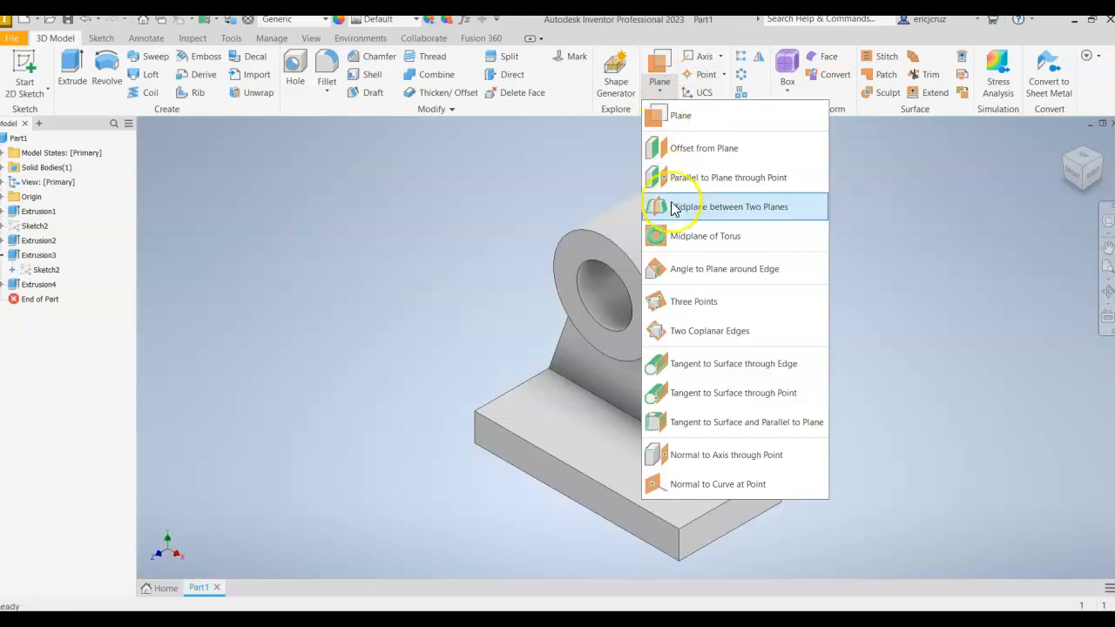
pyautogui.click(768, 209)
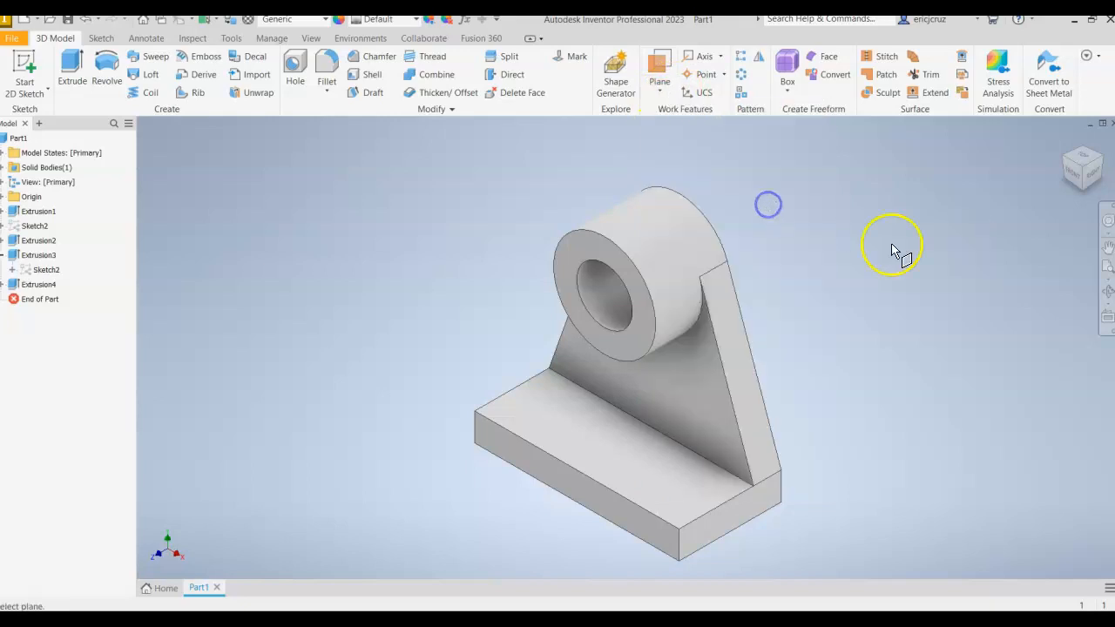
pyautogui.click(739, 517)
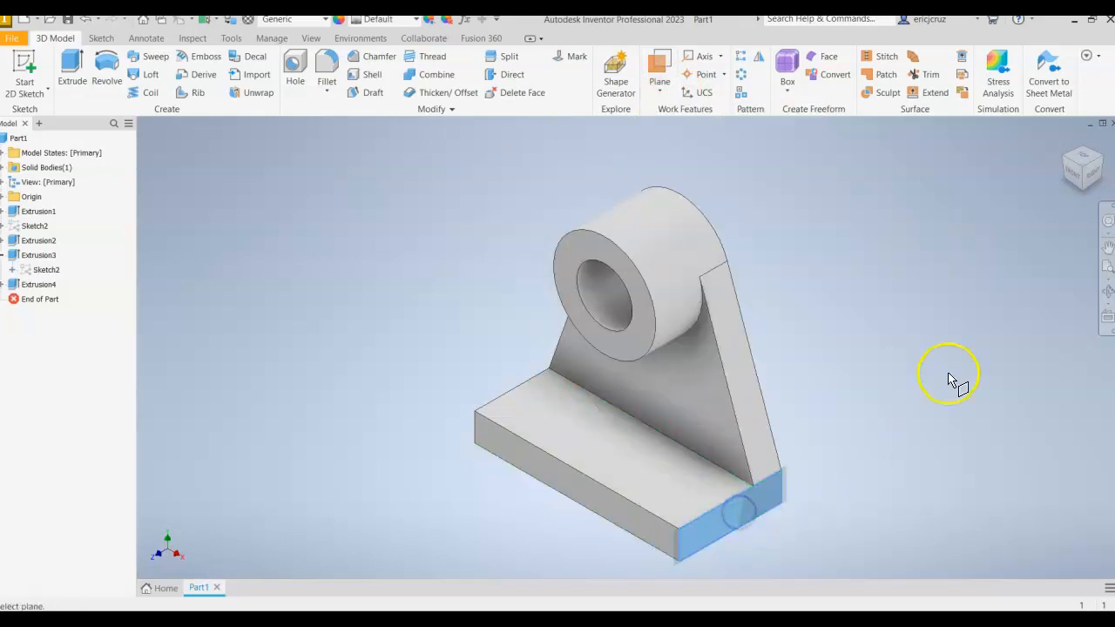
pyautogui.click(1064, 166)
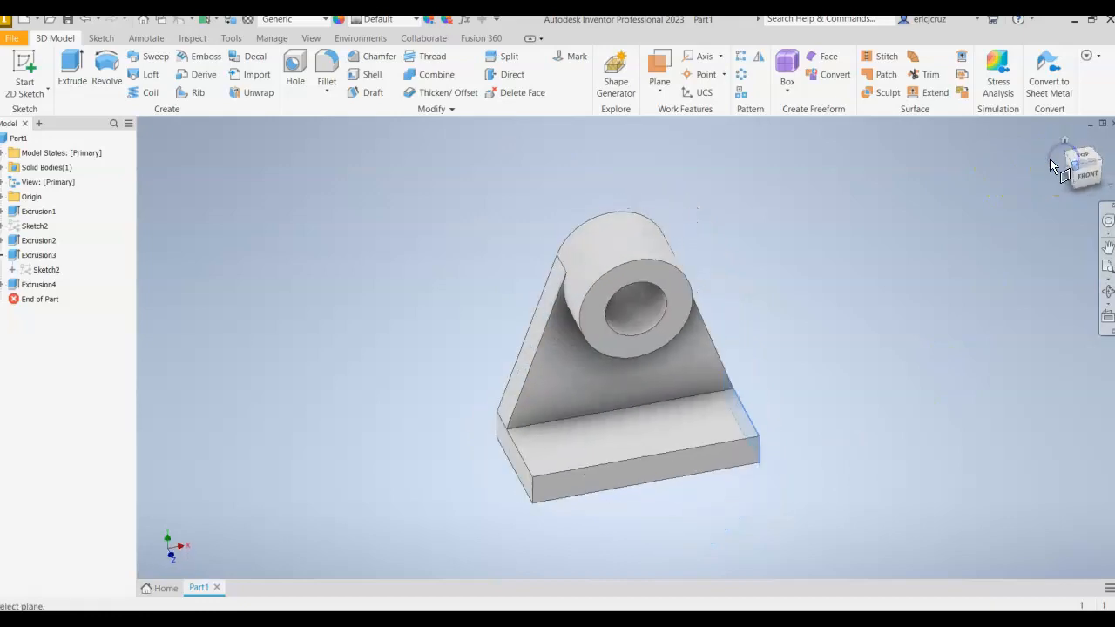
pyautogui.click(559, 486)
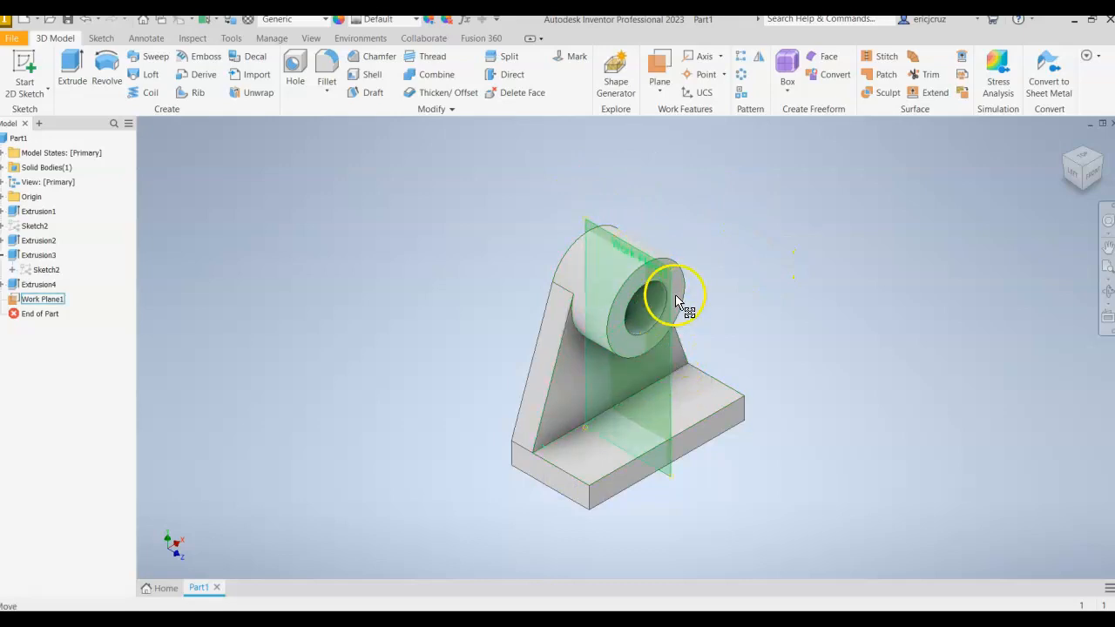
# Step: Start a sketch on the new midplane and slice the graphics at the sketch plane
pyautogui.rightClick(645, 254)
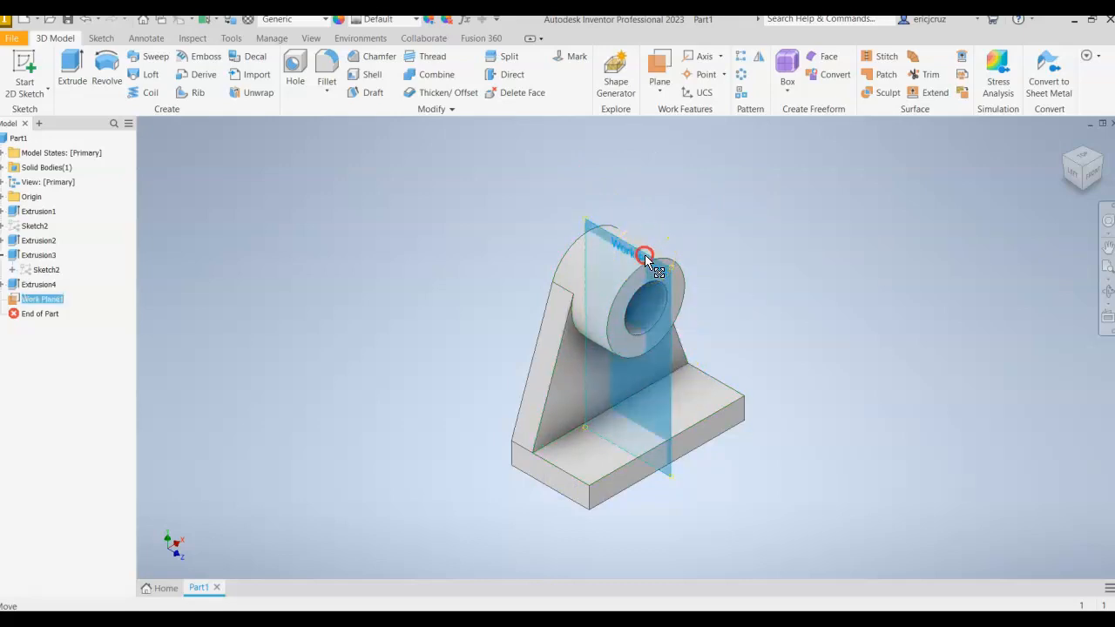
pyautogui.click(649, 294)
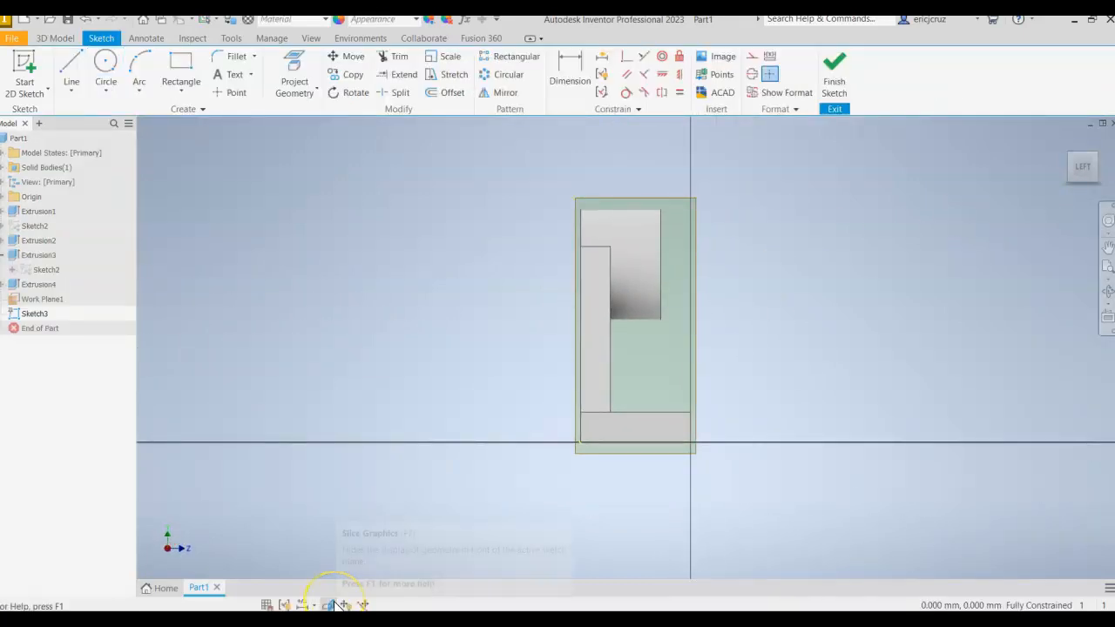
pyautogui.click(335, 605)
pyautogui.scroll(3, 702, 361)
# Step: Project the outlines of the upright plate and base block and the cylinder's front and lower edges into the midplane sketch
pyautogui.click(294, 71)
pyautogui.click(617, 290)
pyautogui.click(645, 501)
pyautogui.click(513, 399)
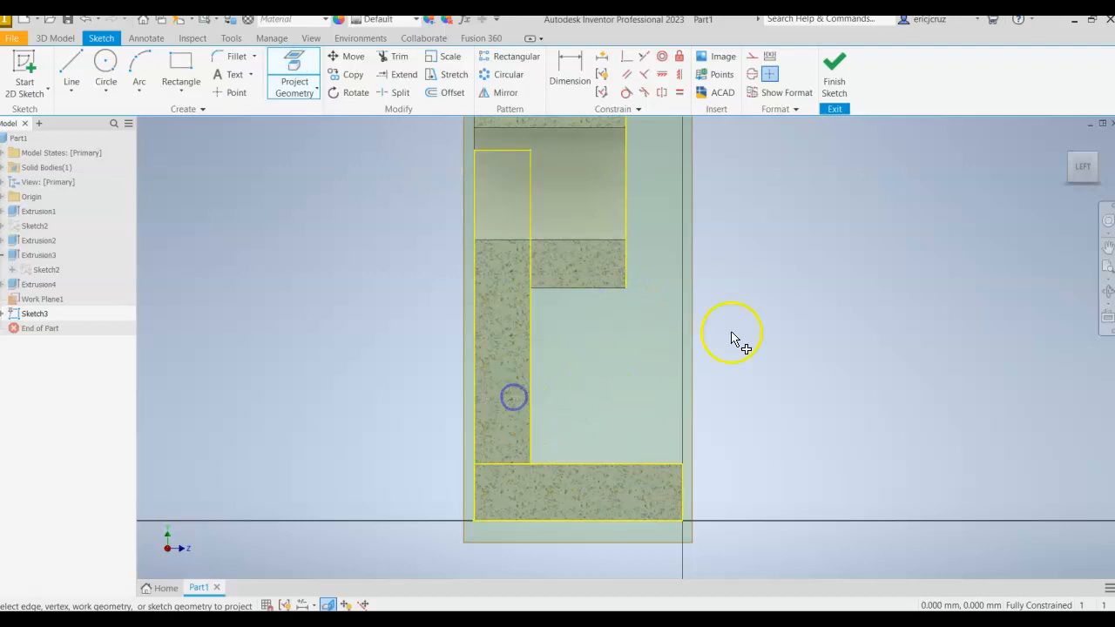
pyautogui.click(595, 292)
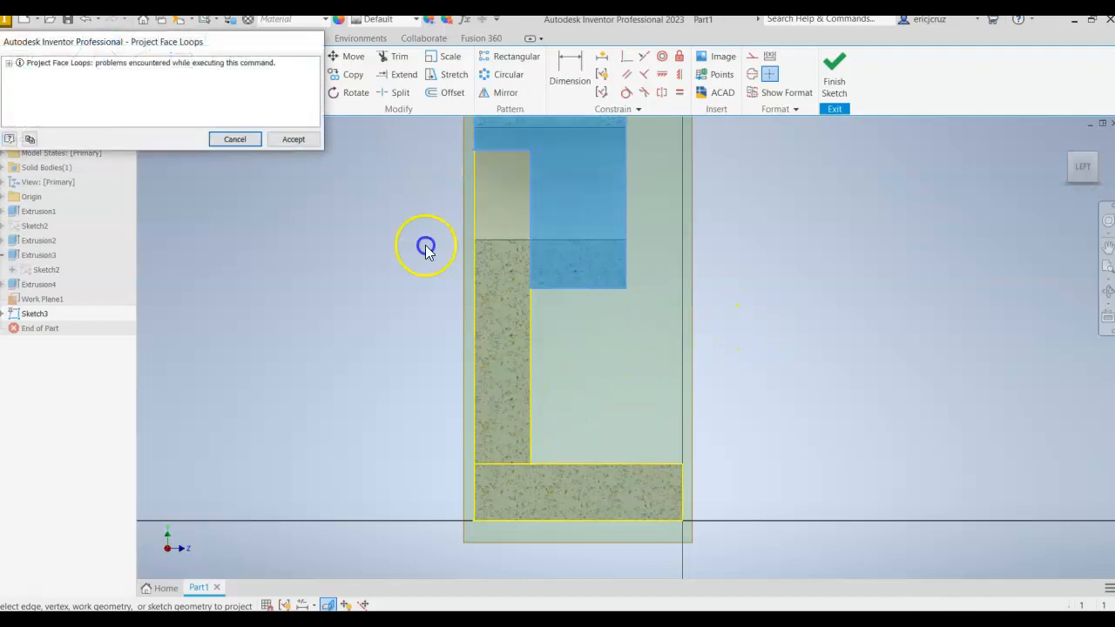
pyautogui.click(289, 139)
pyautogui.click(285, 87)
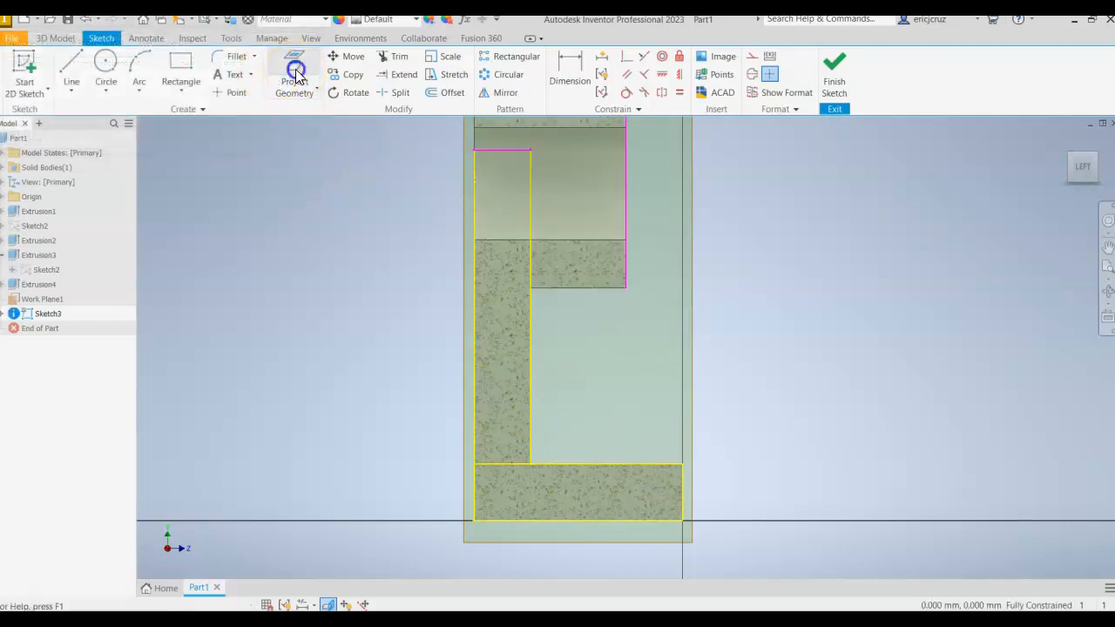
pyautogui.click(601, 285)
pyautogui.click(627, 272)
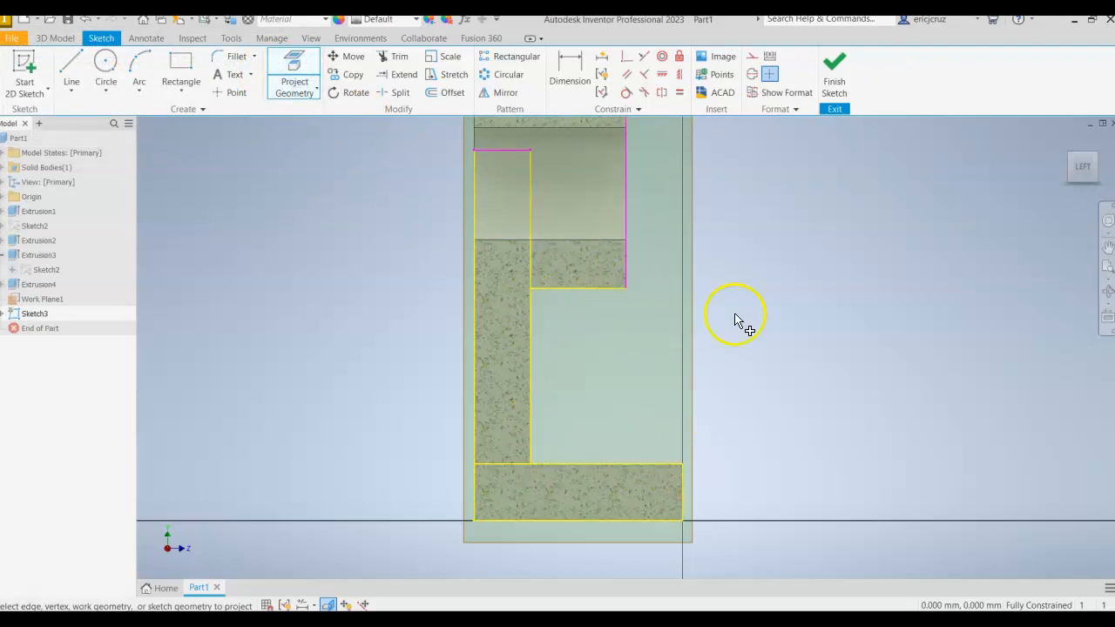
# Step: Draw a sloped line from the cylinder's lower front corner to the base block's upper front corner and finish the sketch
pyautogui.click(73, 64)
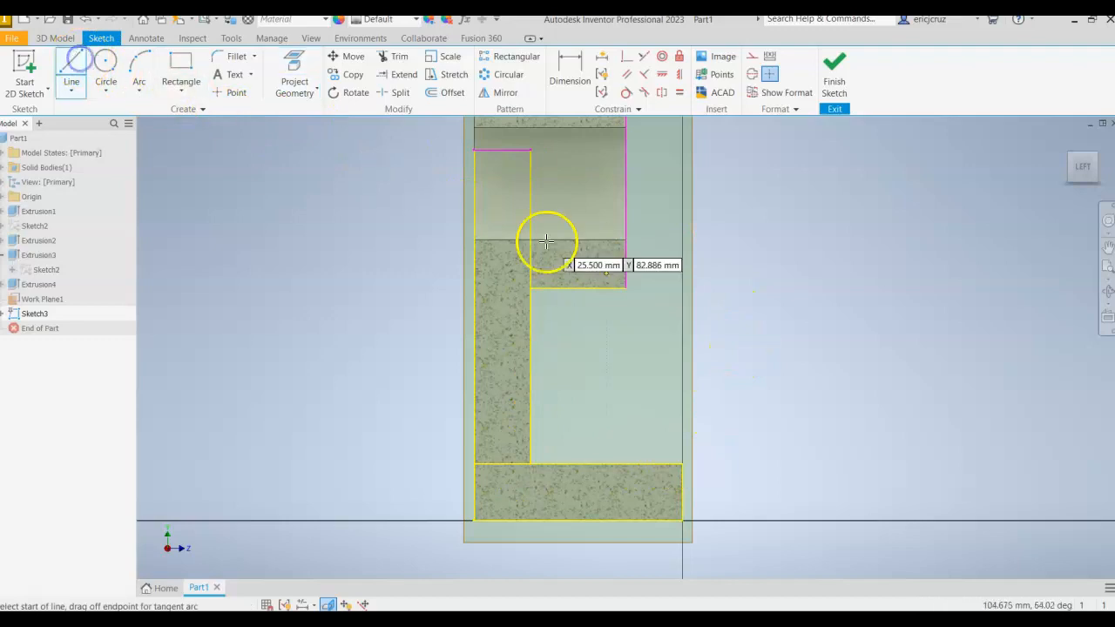
pyautogui.click(625, 287)
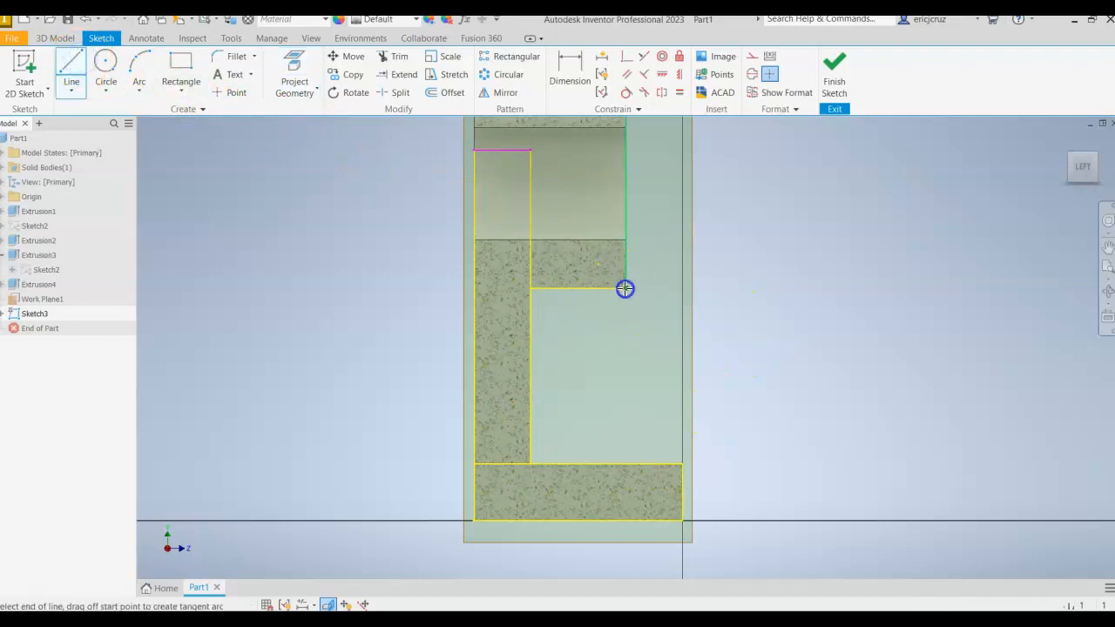
pyautogui.doubleClick(682, 465)
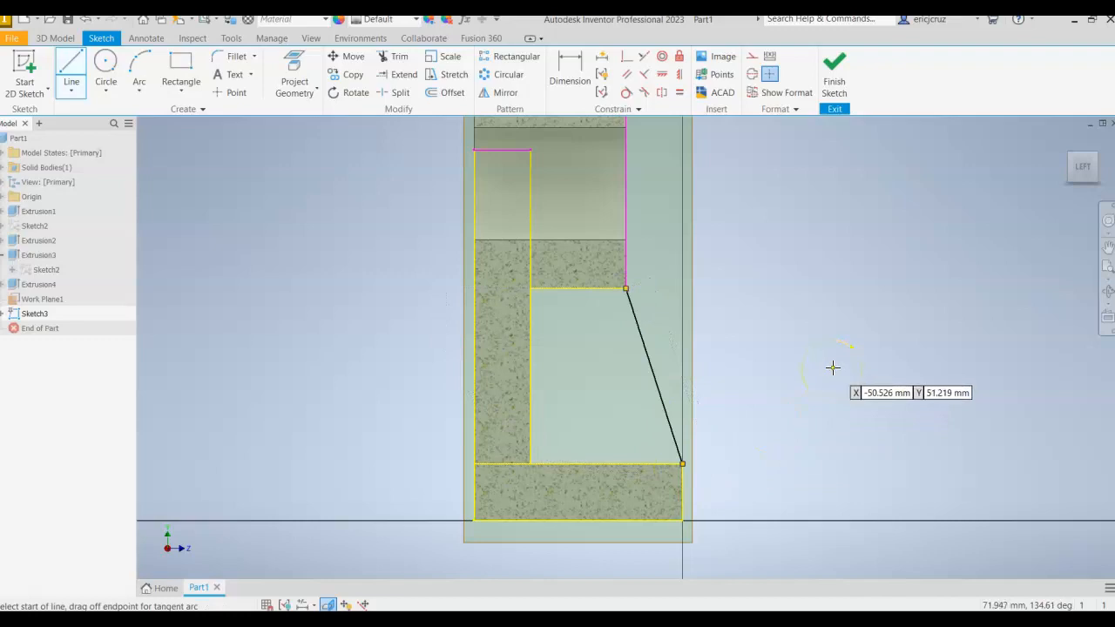
pyautogui.click(835, 69)
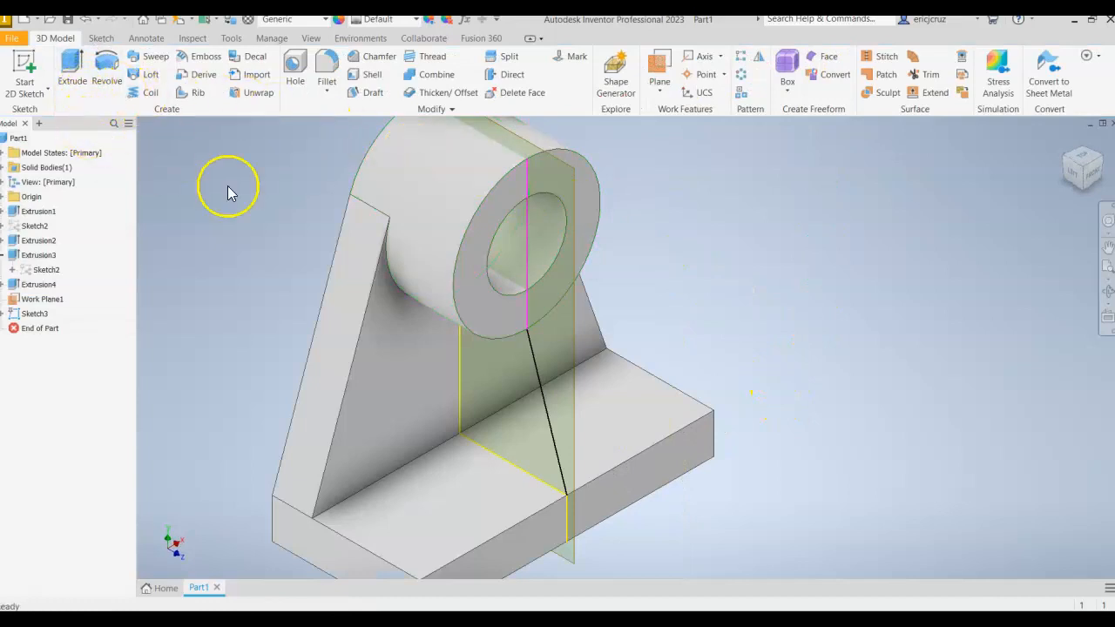
# Step: Extrude the triangular rib profile 19 mm symmetrically about the midplane, joined to the body, and accept the feature
pyautogui.click(72, 64)
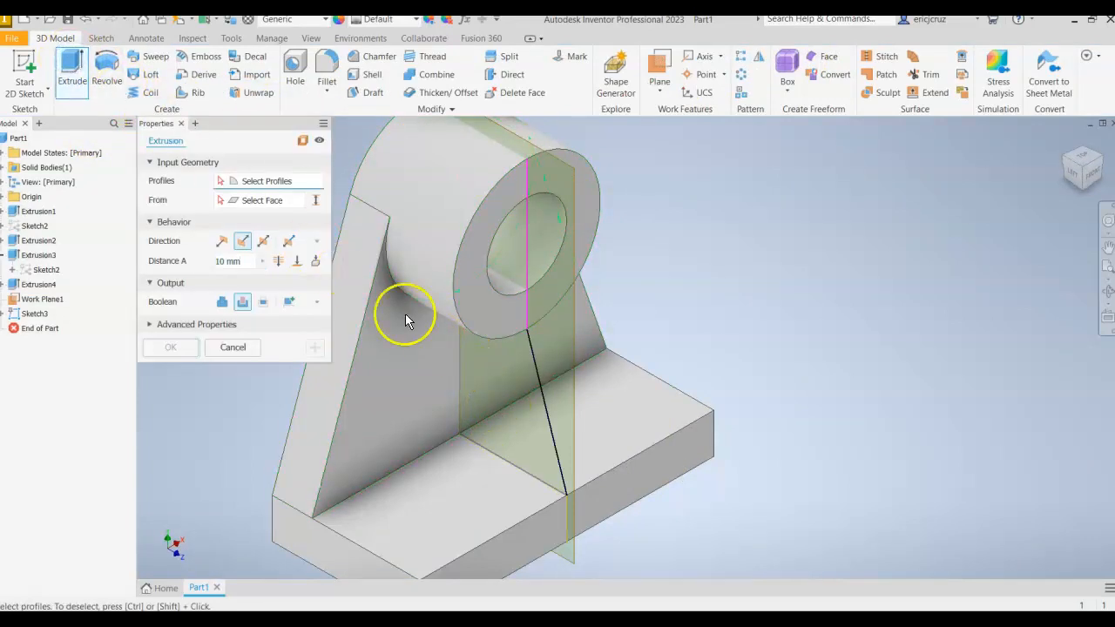
pyautogui.click(502, 377)
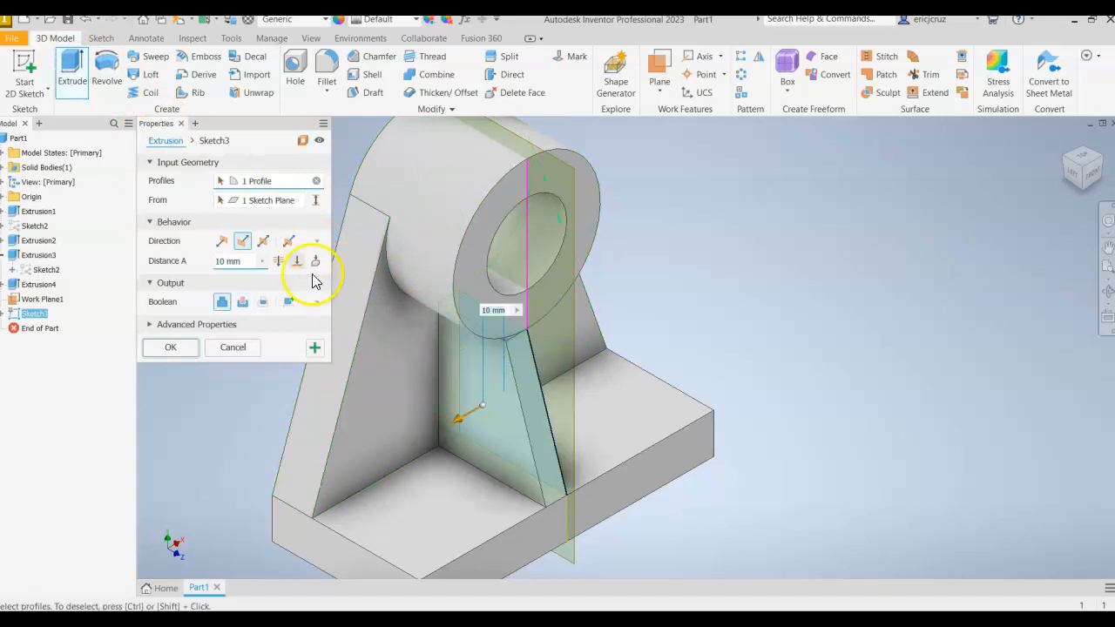
pyautogui.click(264, 242)
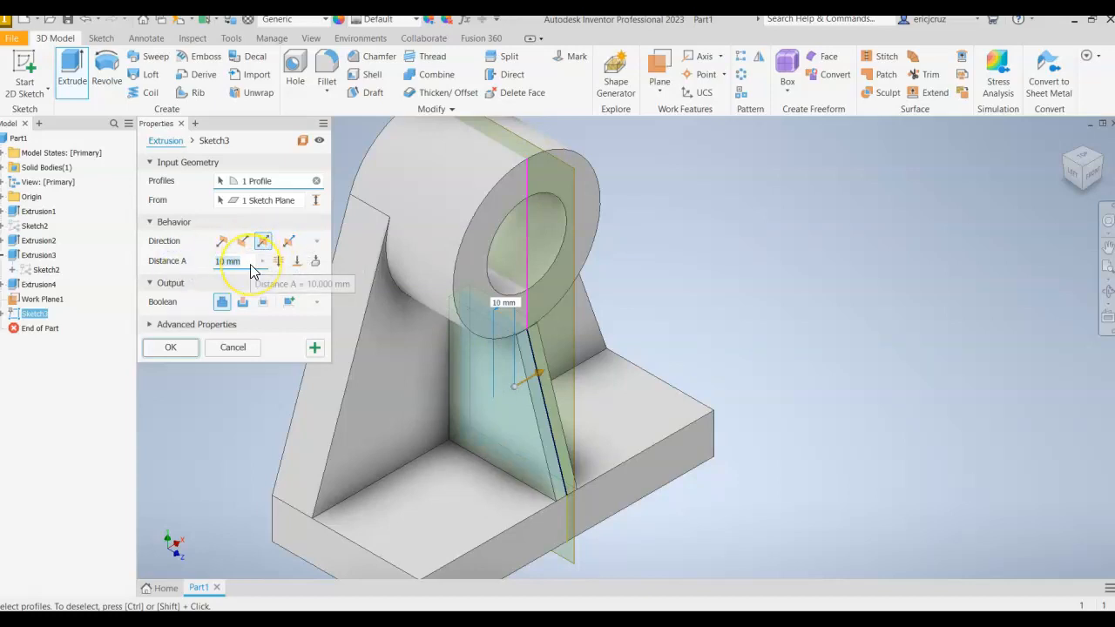
pyautogui.click(162, 348)
pyautogui.click(296, 136)
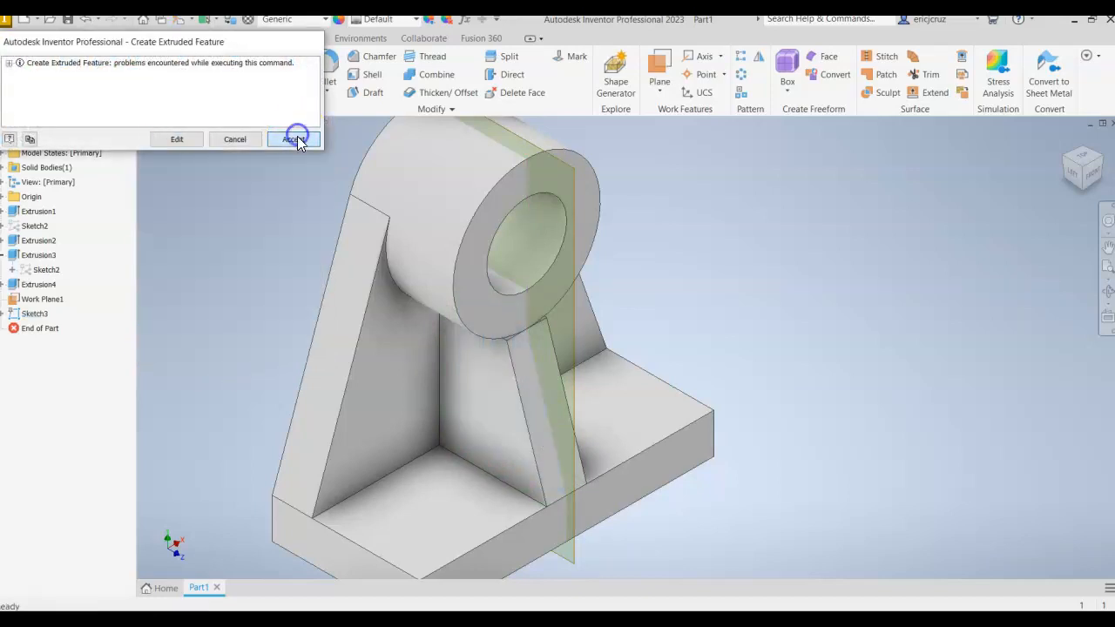
# Step: Hide the midplane work plane
pyautogui.keyDown('shift'); pyautogui.moveTo(721, 340); pyautogui.dragTo(770, 392, button='middle'); pyautogui.keyUp('shift')
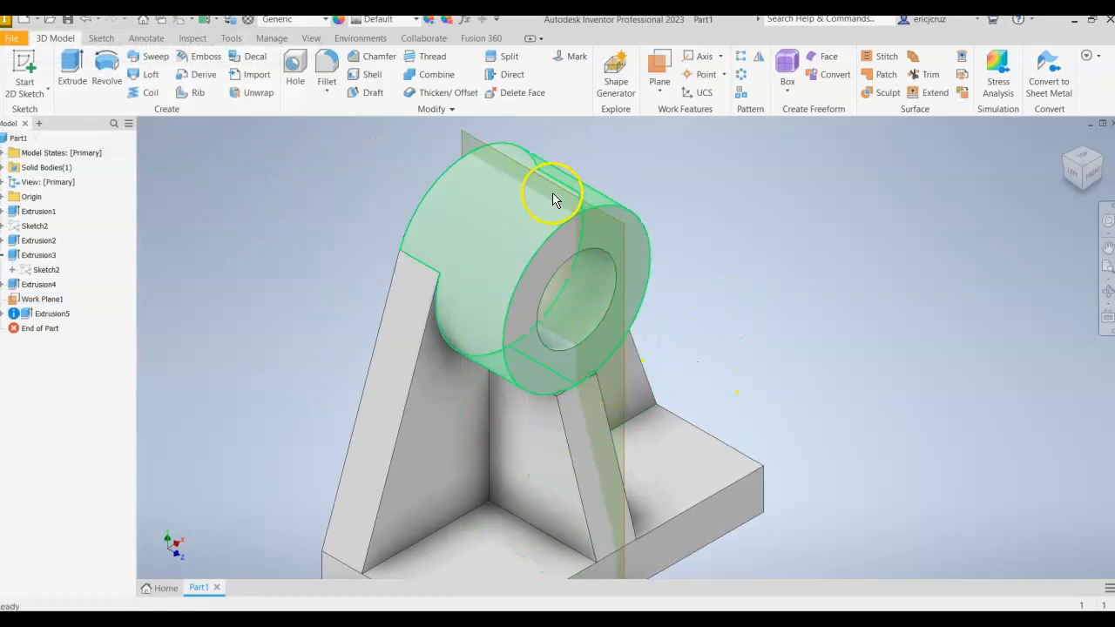
pyautogui.rightClick(610, 218)
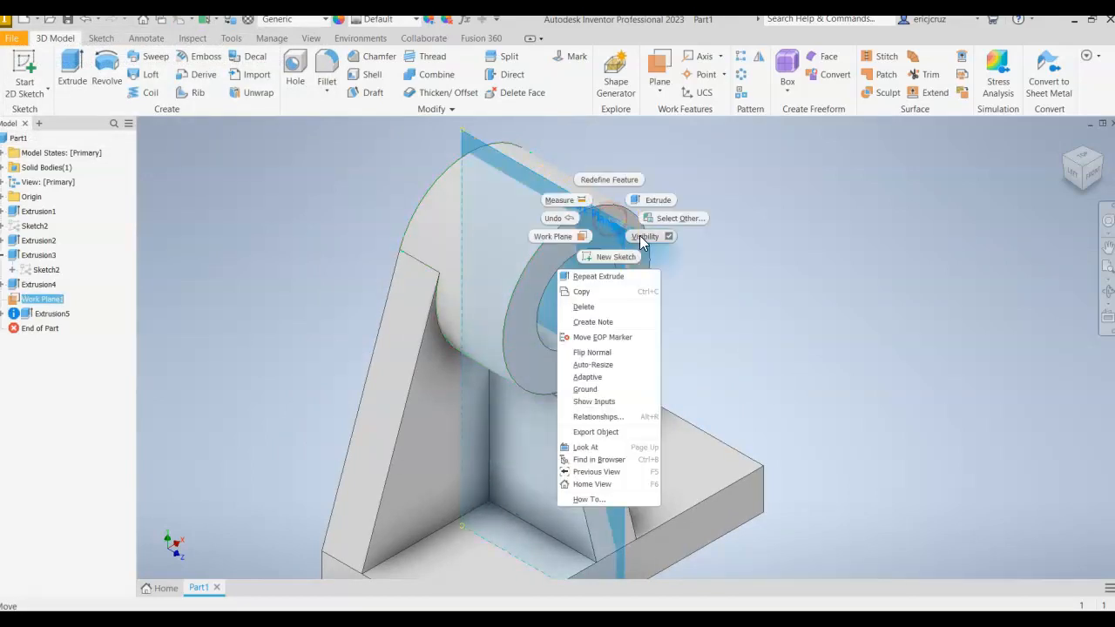
pyautogui.click(638, 236)
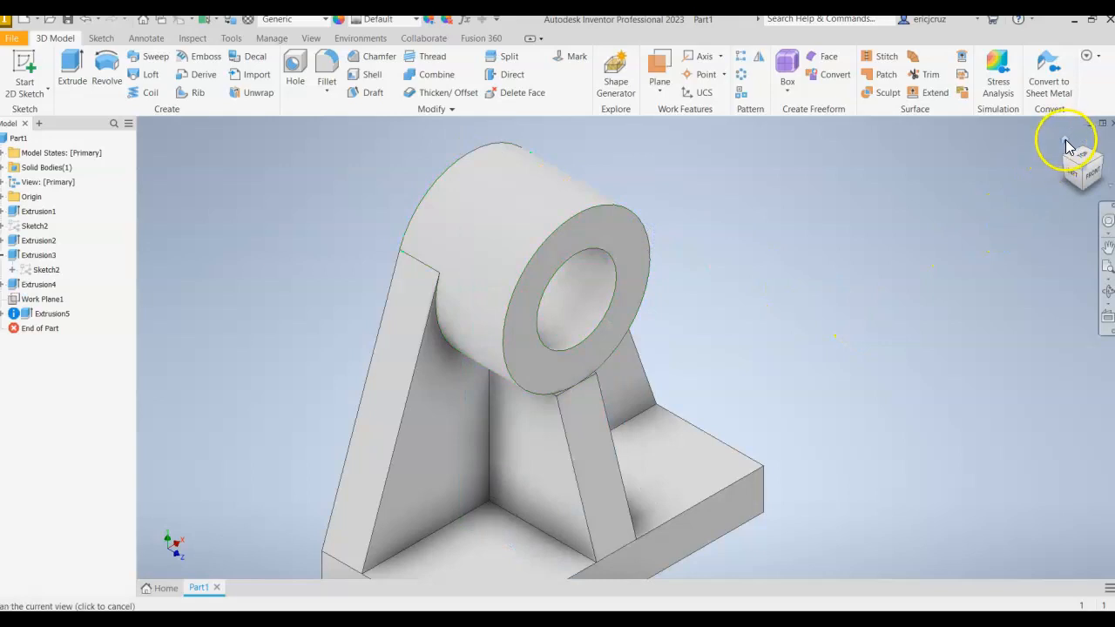
# Step: Start a new sketch on the narrow front face of the base block
pyautogui.click(1065, 140)
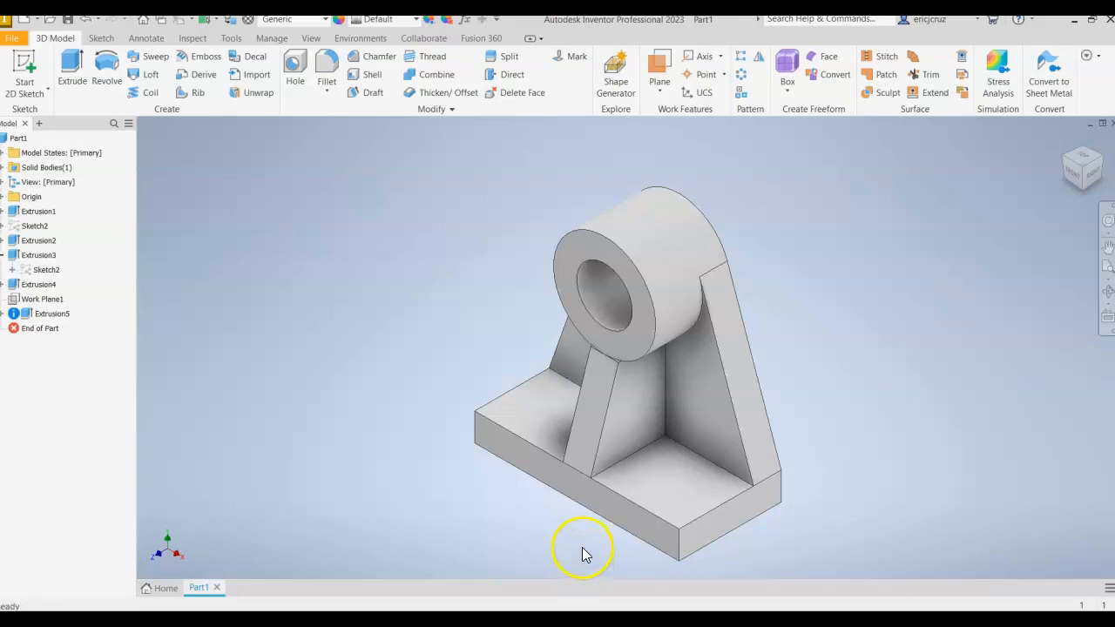
pyautogui.rightClick(578, 503)
pyautogui.click(375, 513)
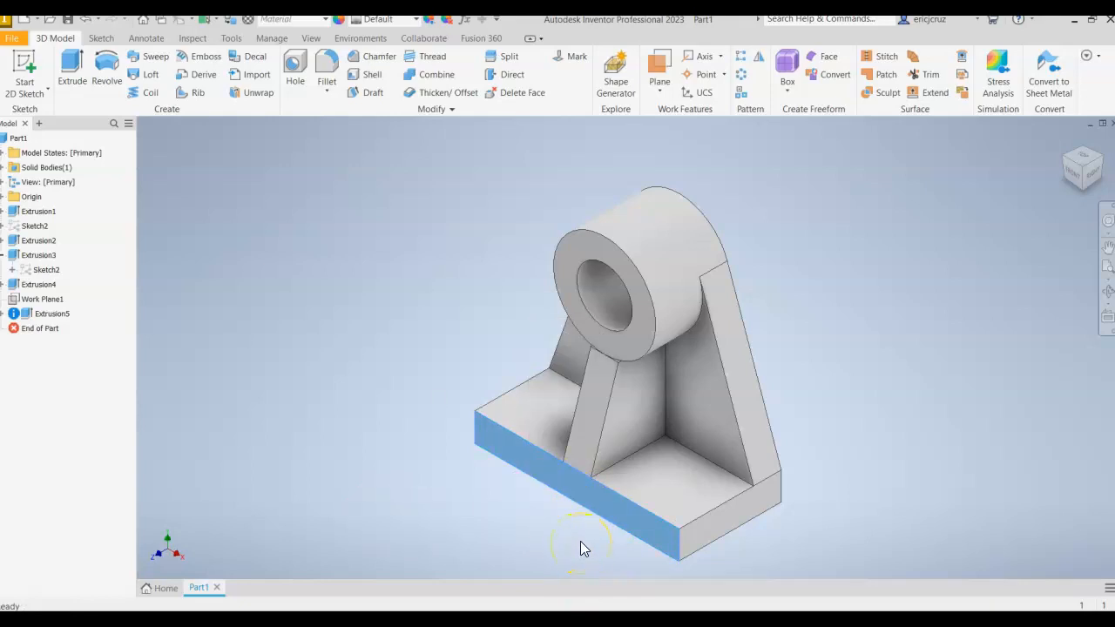
pyautogui.rightClick(558, 497)
pyautogui.click(562, 504)
pyautogui.rightClick(562, 502)
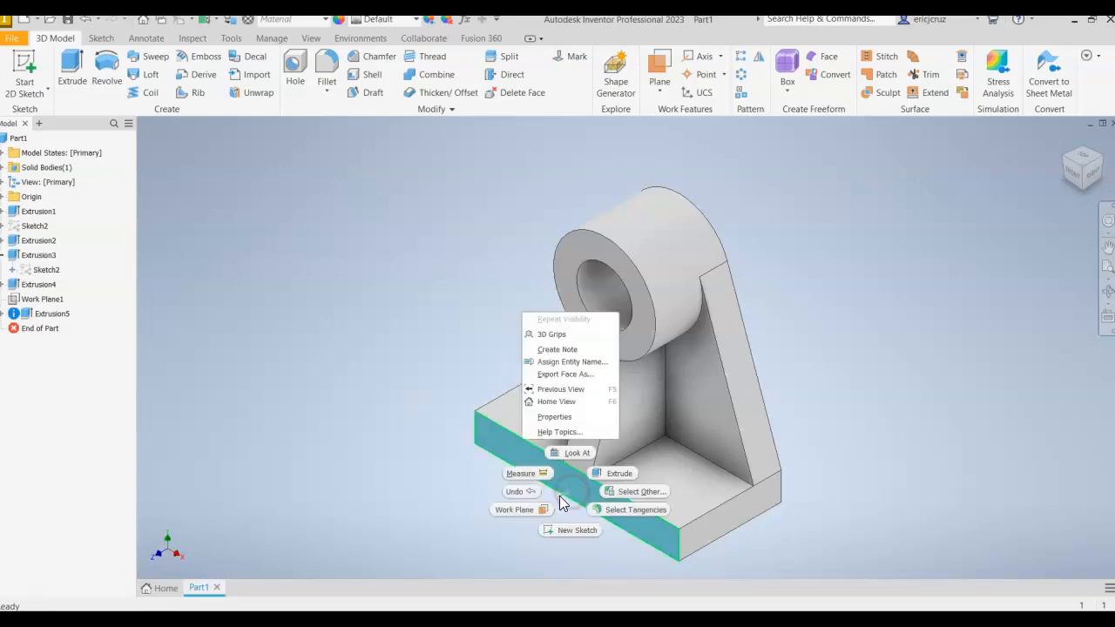
pyautogui.click(555, 531)
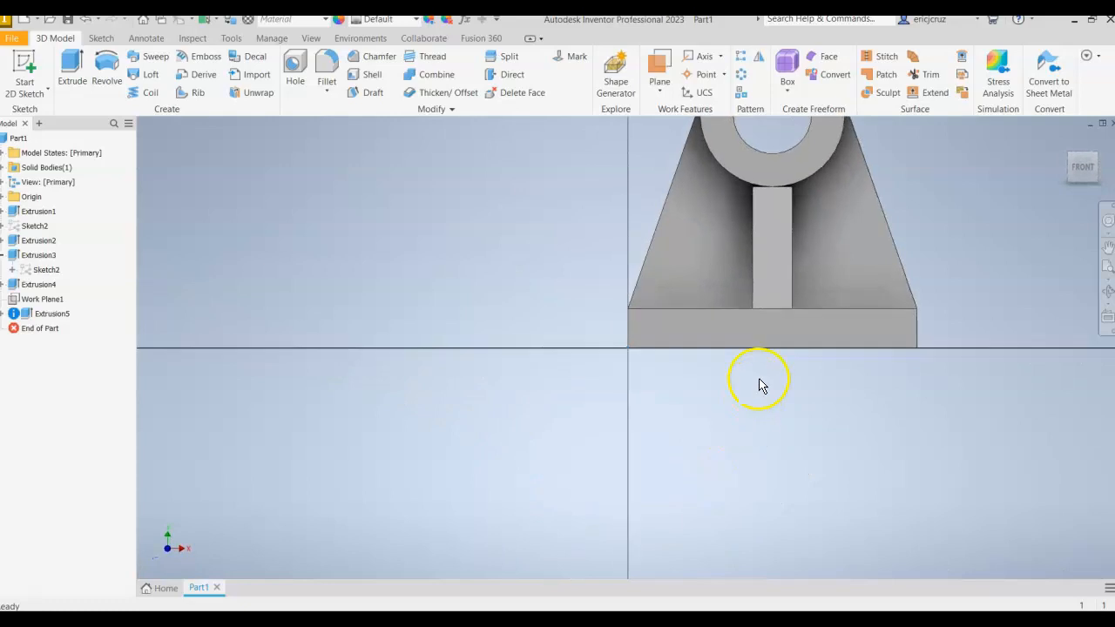
# Step: Project the front face's outline and draw a rectangle about 43 by 10 mm hanging from its bottom edge
pyautogui.click(294, 83)
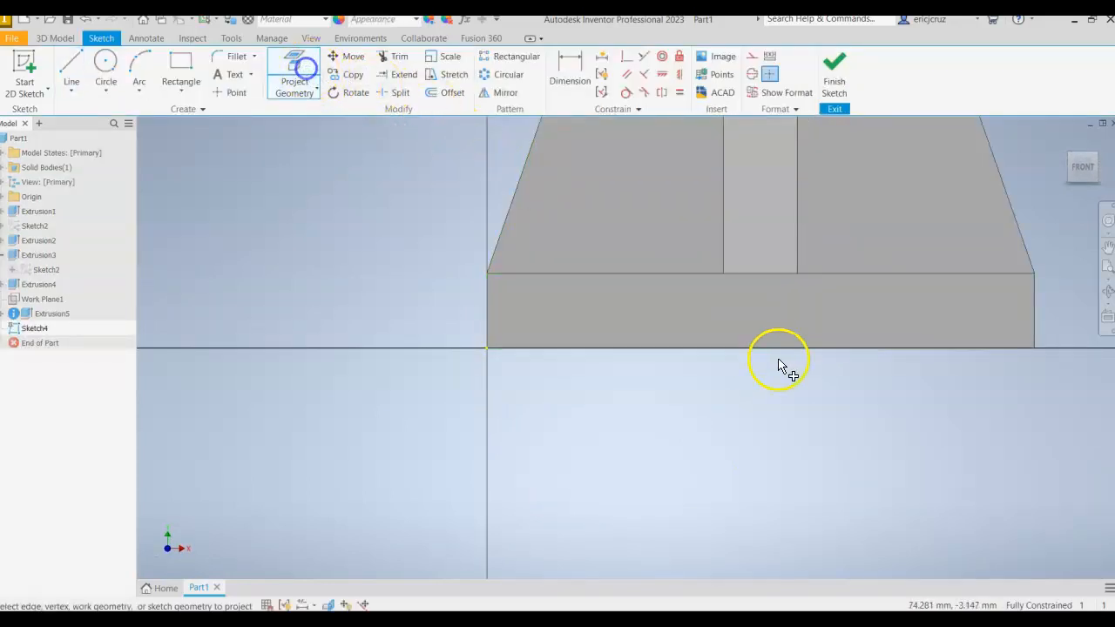
pyautogui.click(753, 322)
pyautogui.scroll(3, 867, 445)
pyautogui.scroll(-4, 836, 457)
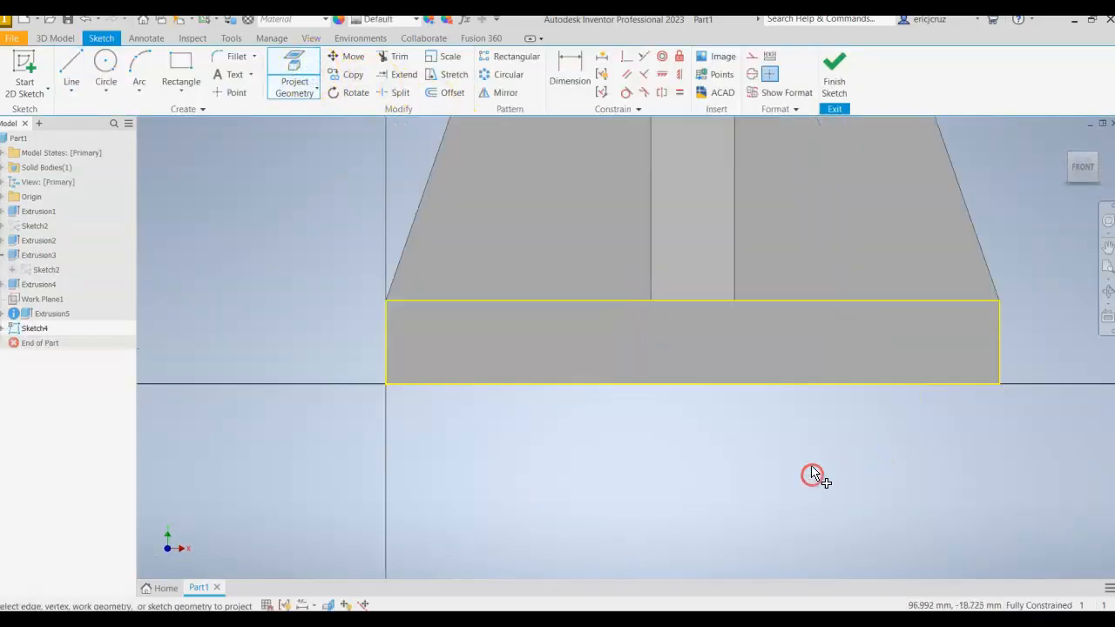
pyautogui.click(181, 68)
pyautogui.click(577, 384)
pyautogui.click(765, 436)
# Step: Dimension the rectangle below the base block to 38 mm wide and 9 mm high
pyautogui.click(570, 75)
pyautogui.click(660, 435)
pyautogui.click(685, 486)
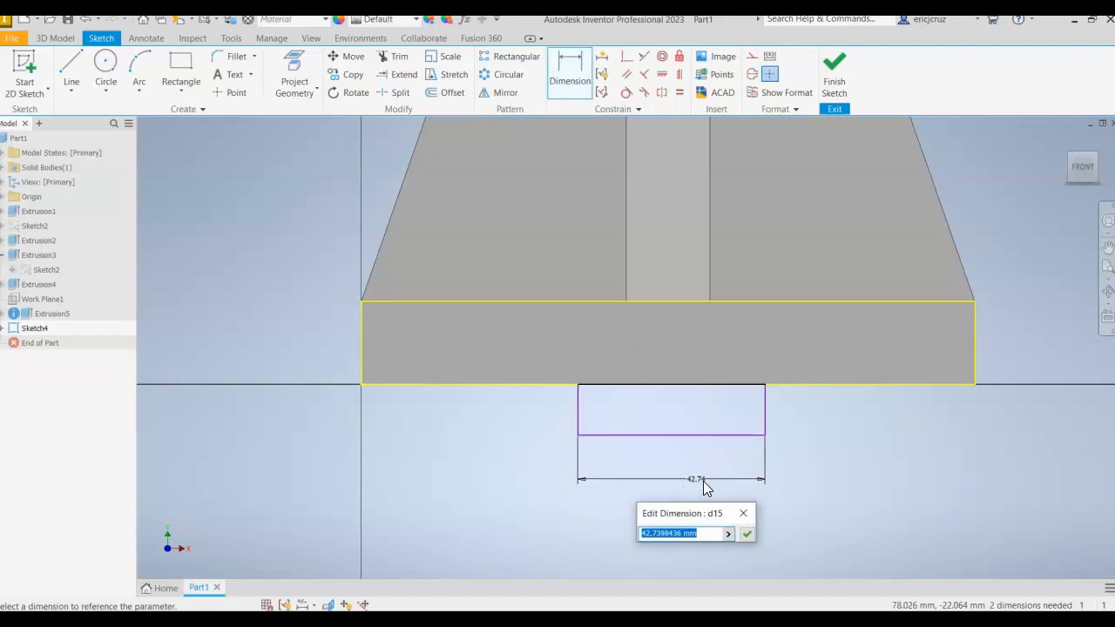
pyautogui.write('38')
pyautogui.press('Return')
pyautogui.click(722, 419)
pyautogui.click(752, 413)
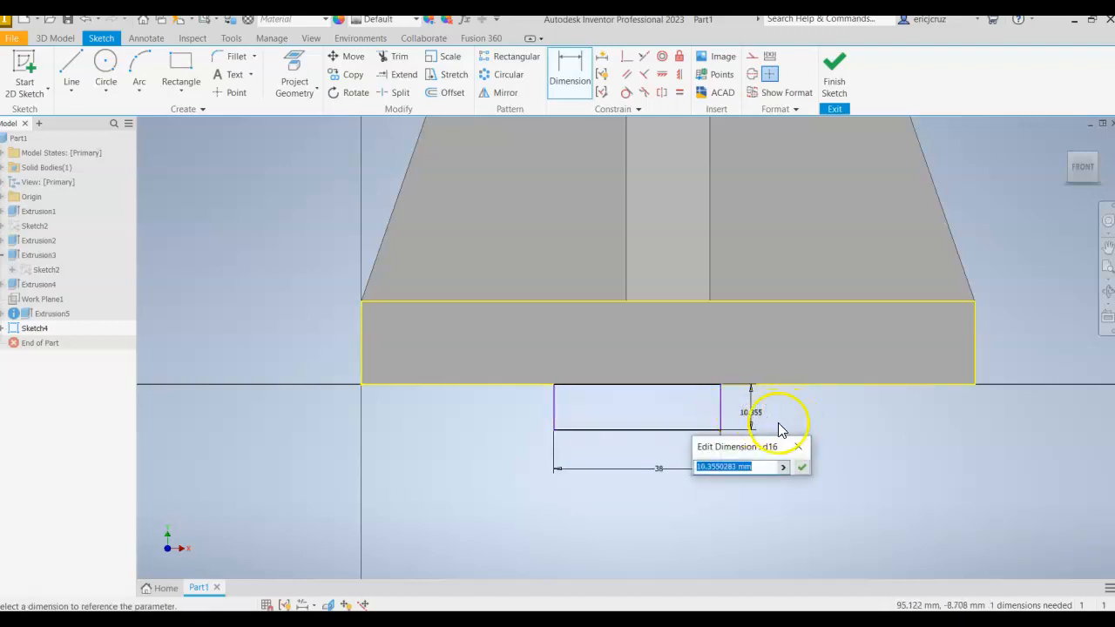
pyautogui.write('9')
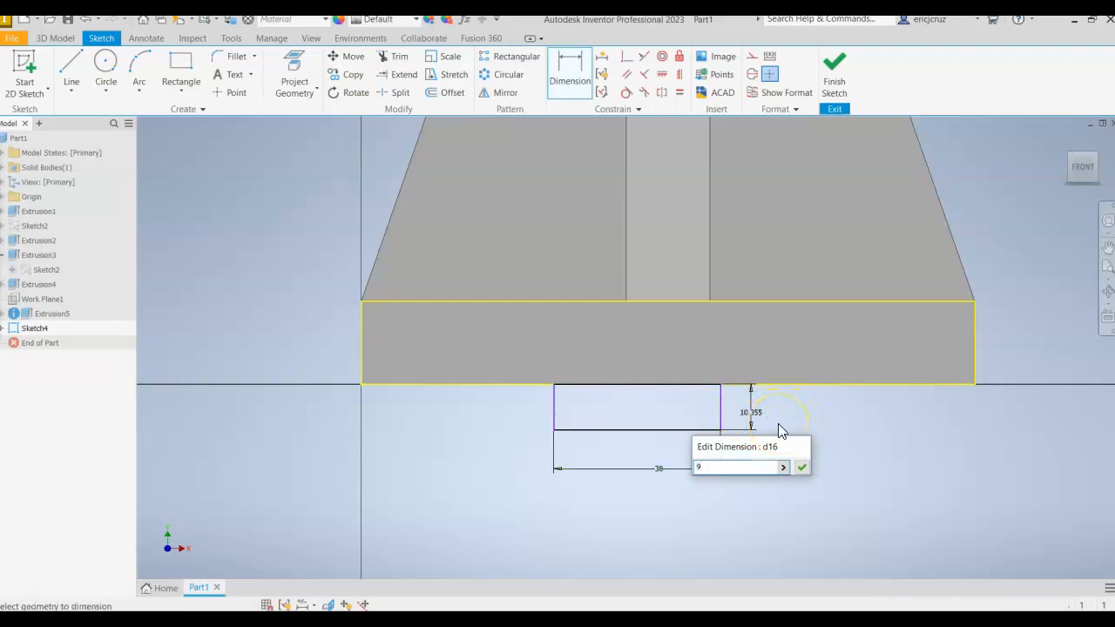
pyautogui.press('Return')
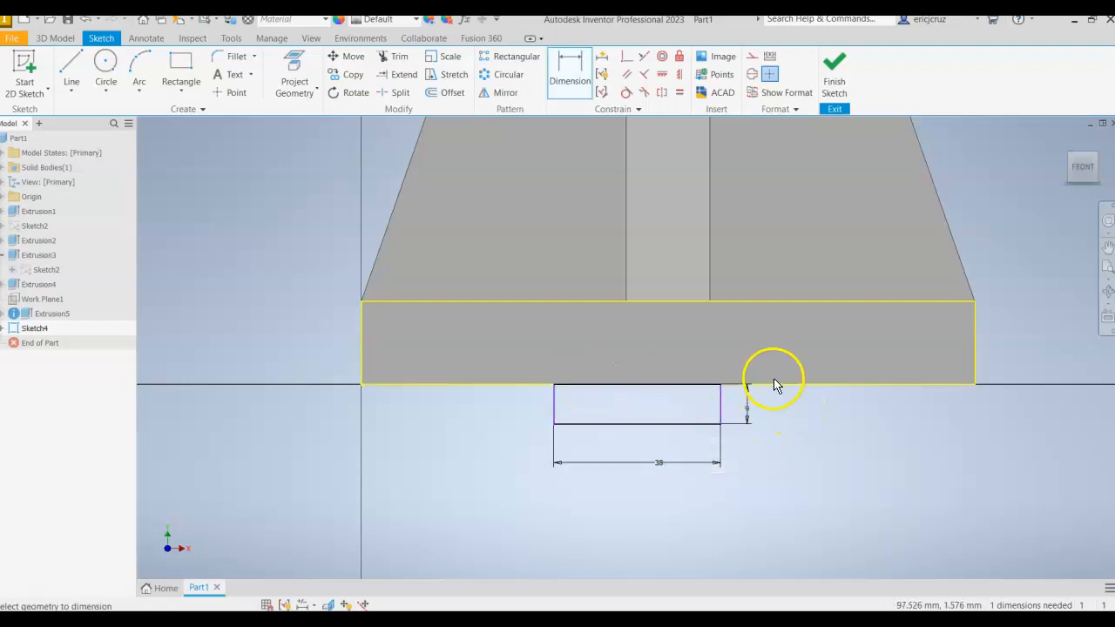
# Step: Vertically align the midpoint of the rectangle's lower edge with the midpoint of the base's upper edge and finish the sketch
pyautogui.click(681, 76)
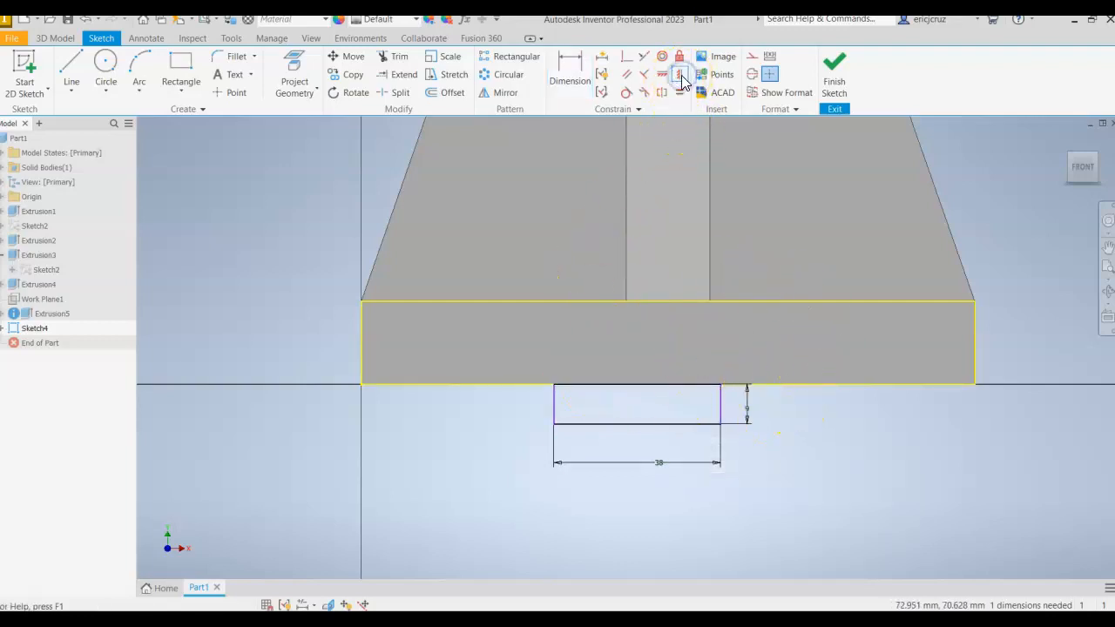
pyautogui.click(639, 425)
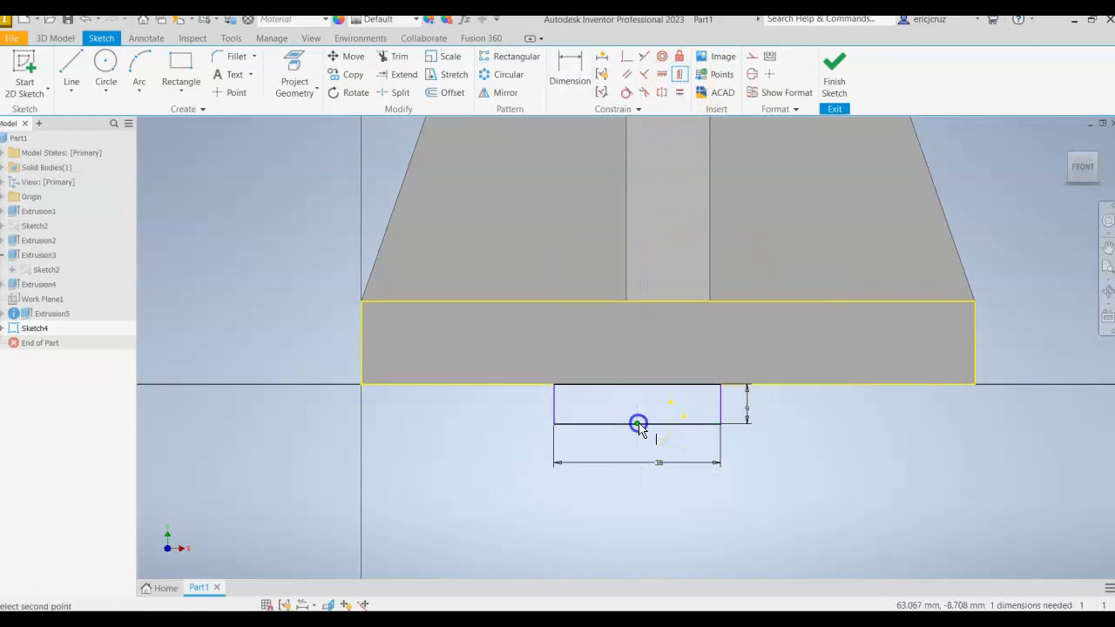
pyautogui.click(668, 301)
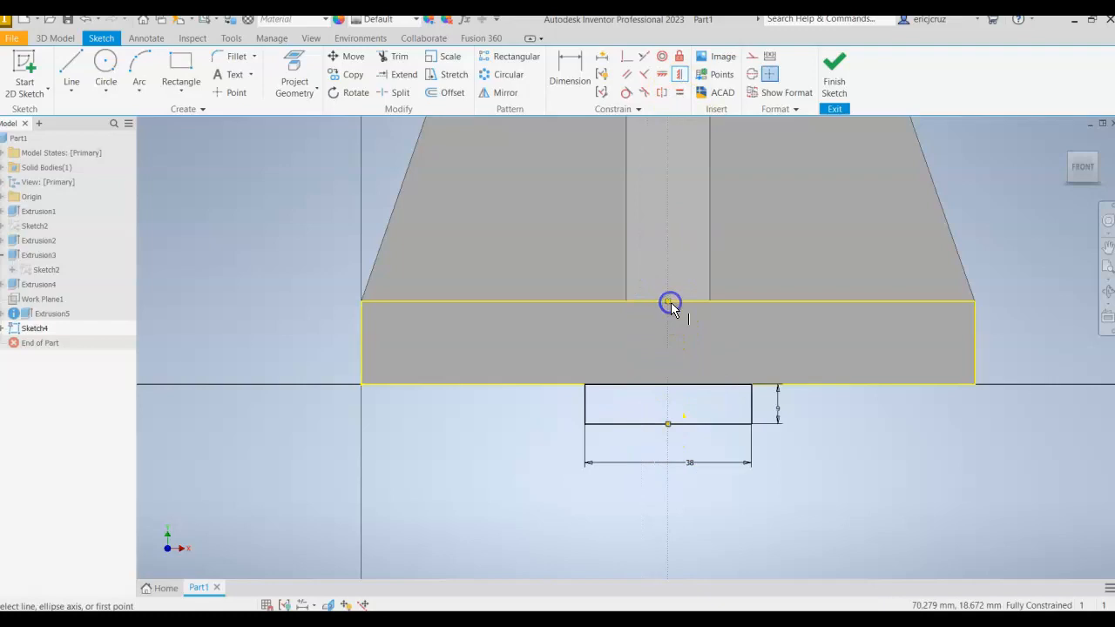
pyautogui.click(832, 76)
# Step: Extrude the 38 by 9 mm rectangle backwards under the base, up to the upright plate's rear face, joined to the body
pyautogui.keyDown('shift'); pyautogui.moveTo(817, 392); pyautogui.dragTo(821, 327, button='middle'); pyautogui.keyUp('shift')
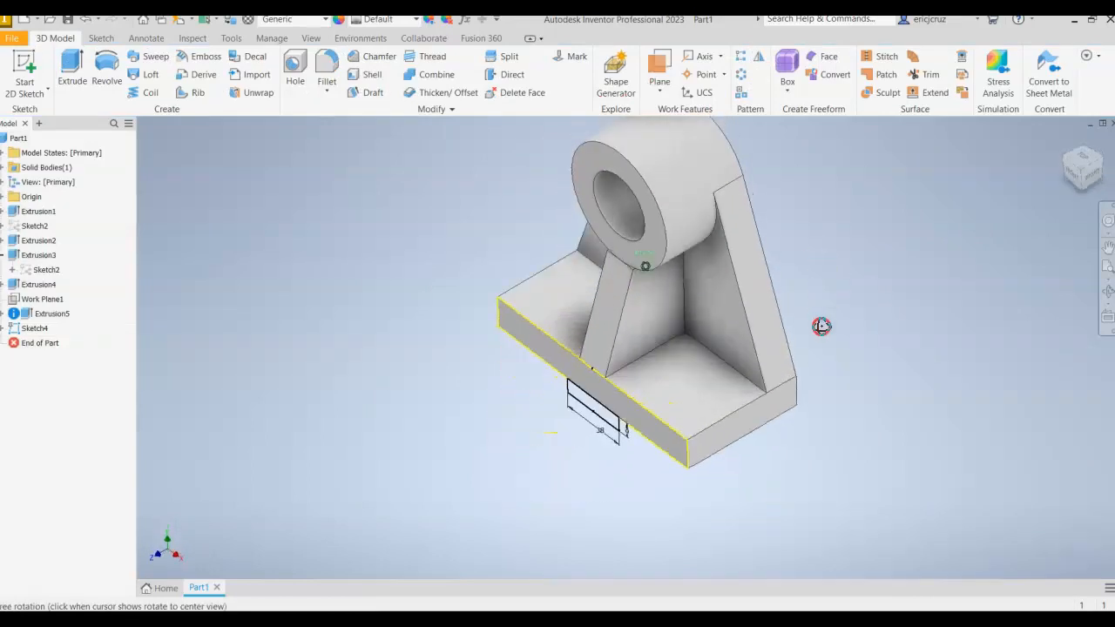
pyautogui.click(71, 70)
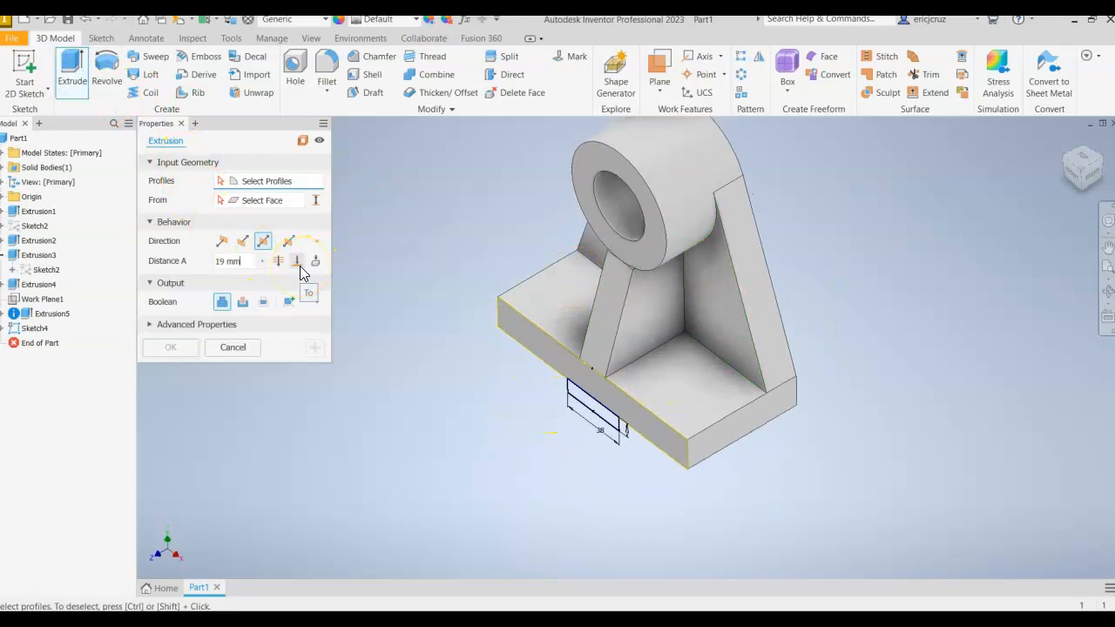
pyautogui.scroll(5, 567, 386)
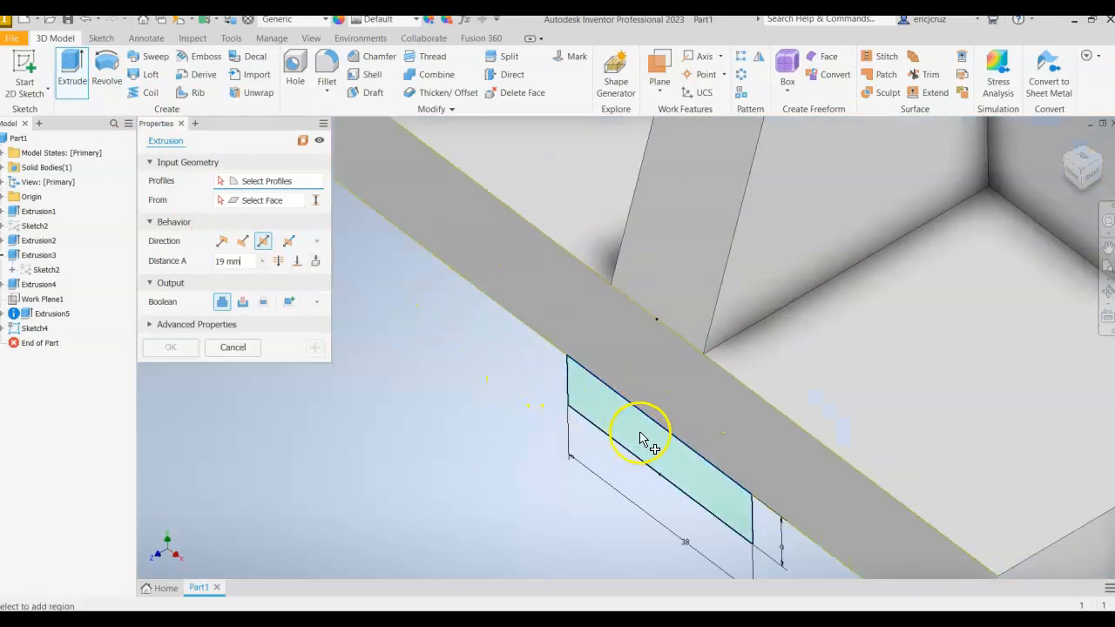
pyautogui.click(640, 433)
pyautogui.scroll(-5, 640, 433)
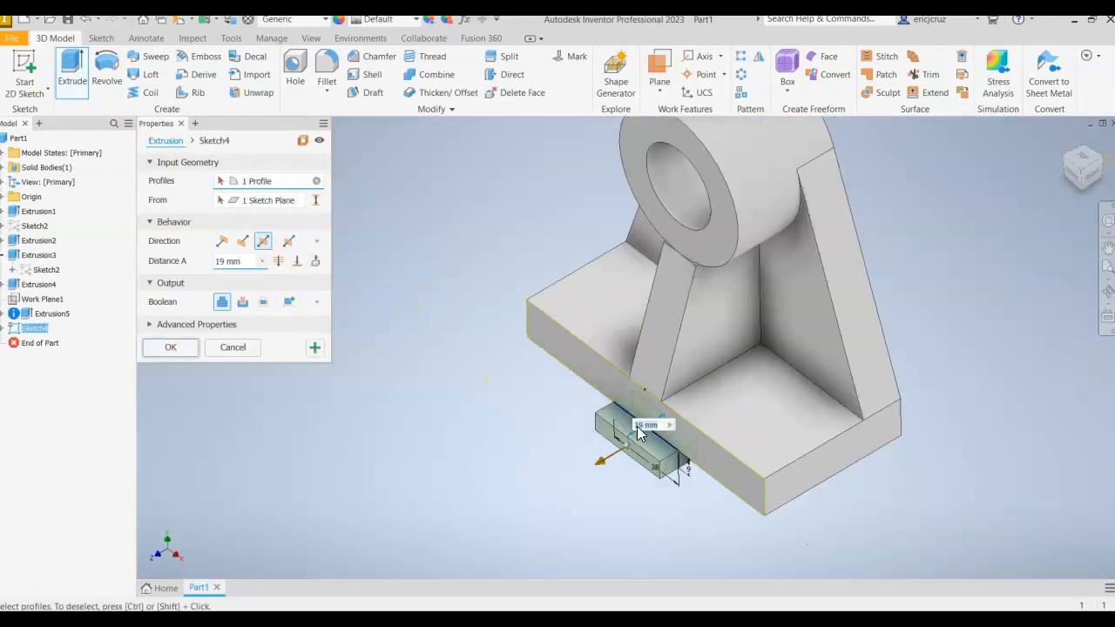
pyautogui.click(221, 241)
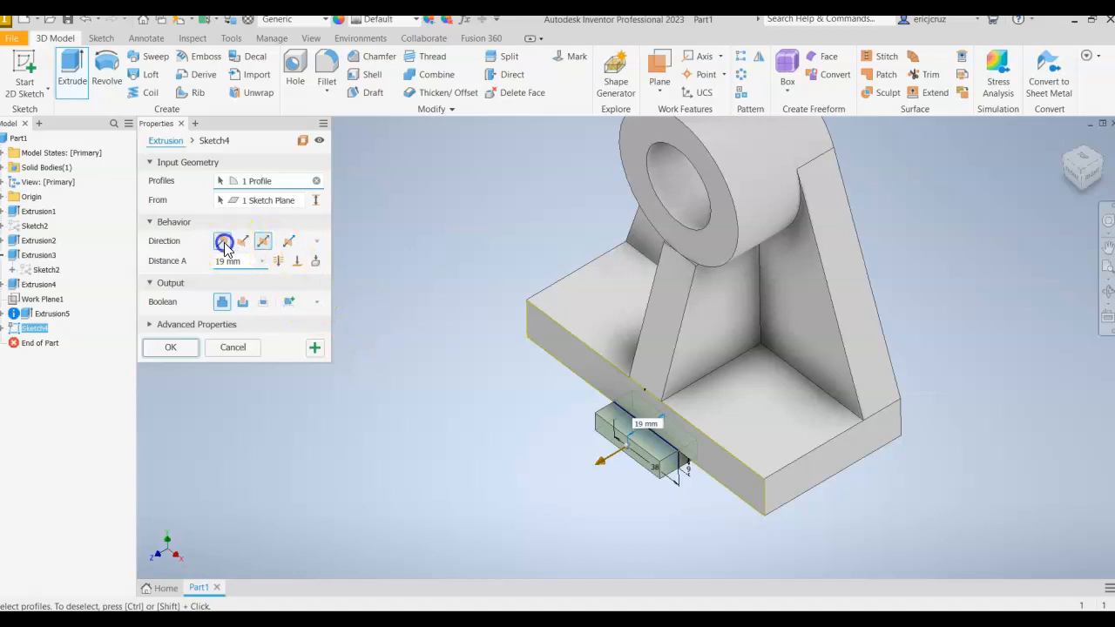
pyautogui.click(238, 242)
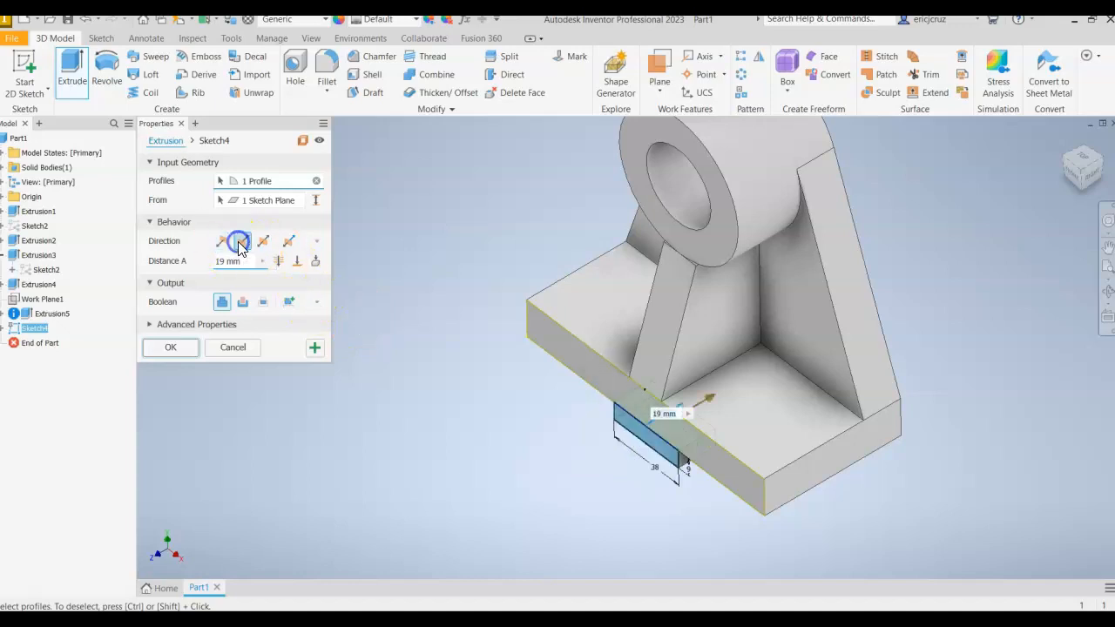
pyautogui.click(1094, 167)
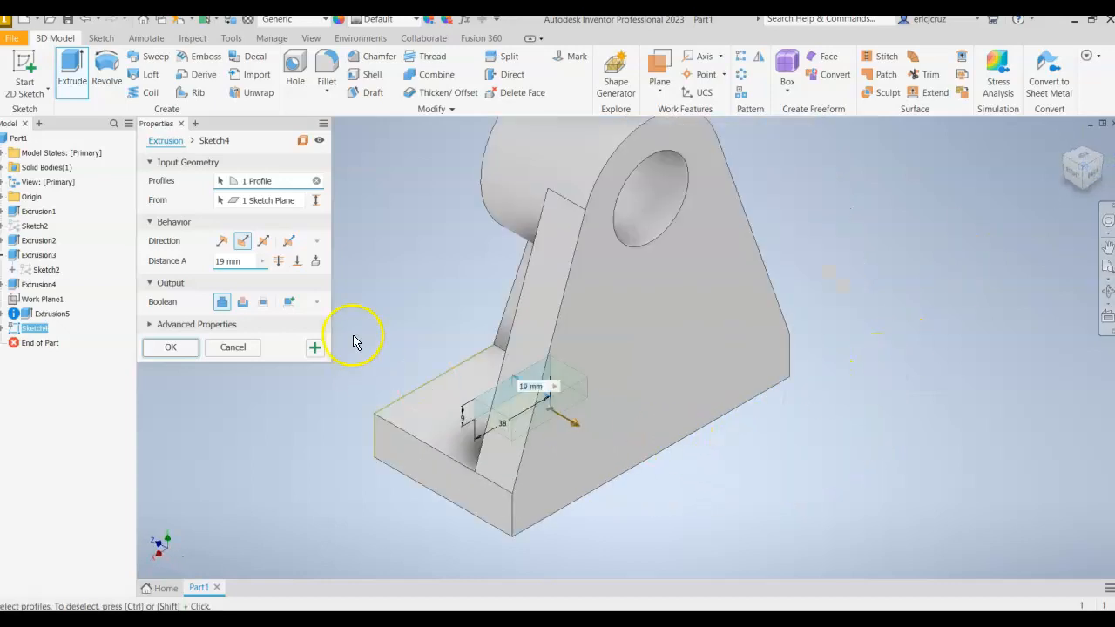
pyautogui.click(296, 261)
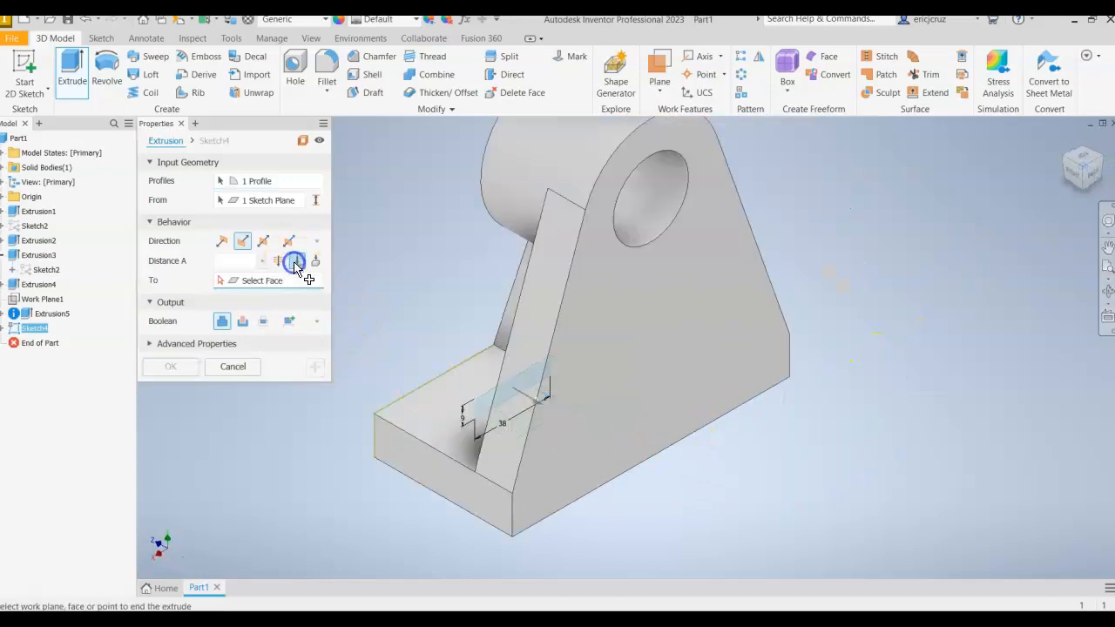
pyautogui.click(648, 430)
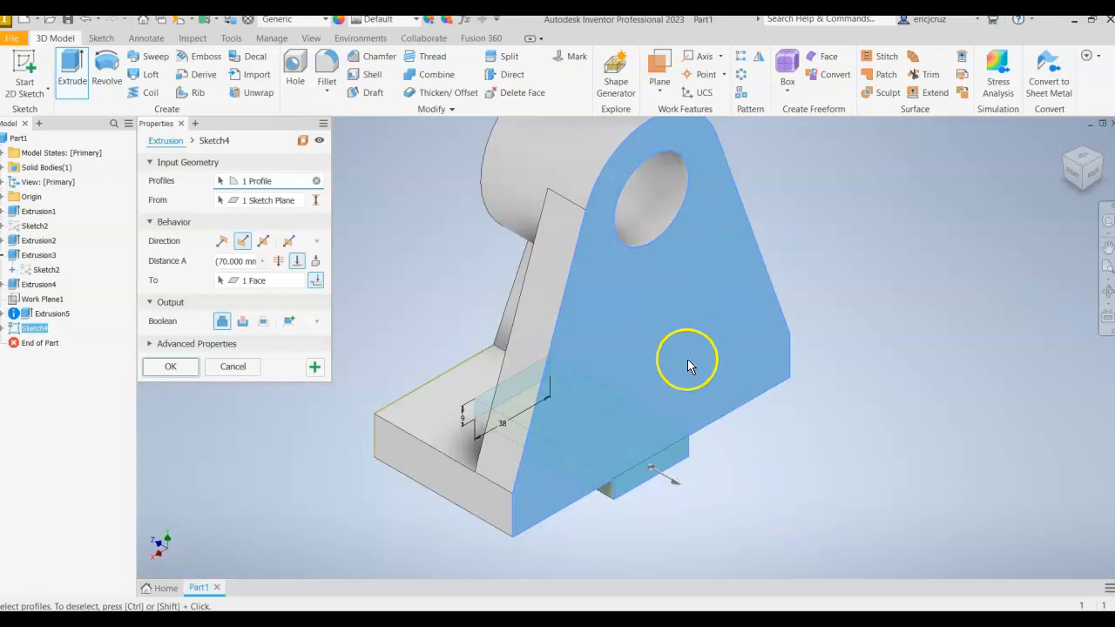
pyautogui.click(171, 367)
# Step: Start a new sketch on the base block's upper face beside the rib
pyautogui.keyDown('shift'); pyautogui.moveTo(764, 465); pyautogui.dragTo(834, 475, button='middle'); pyautogui.keyUp('shift')
pyautogui.click(1067, 145)
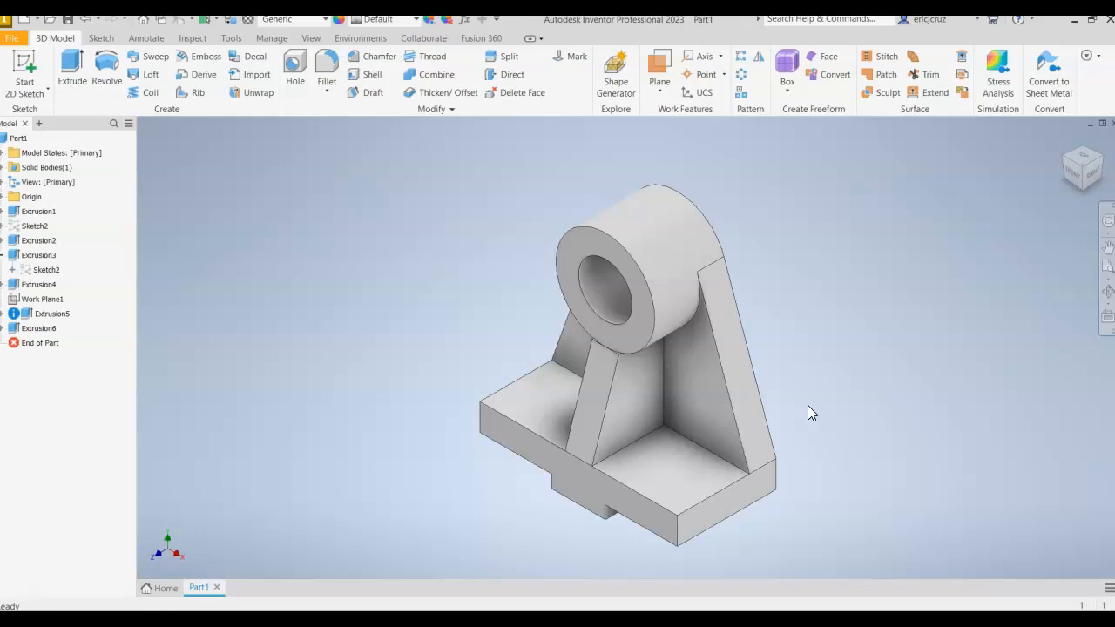
pyautogui.click(760, 423)
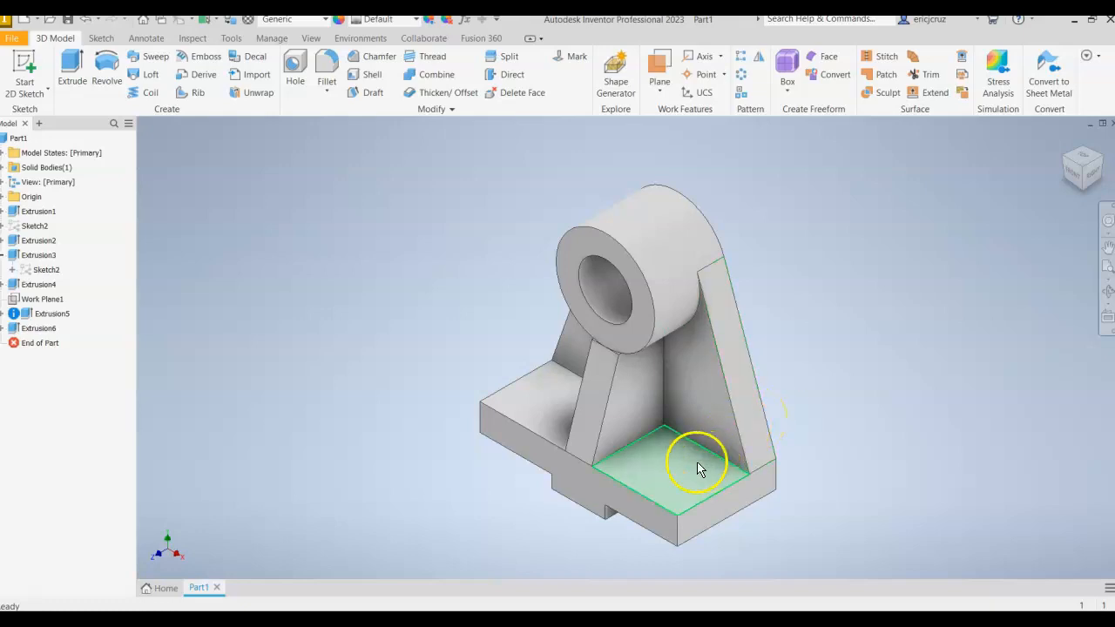
pyautogui.moveTo(907, 384); pyautogui.dragTo(885, 355, button='middle')
pyautogui.moveTo(869, 448)
pyautogui.mouseDown()
pyautogui.moveTo(903, 371)
pyautogui.moveTo(915, 463)
pyautogui.mouseUp()
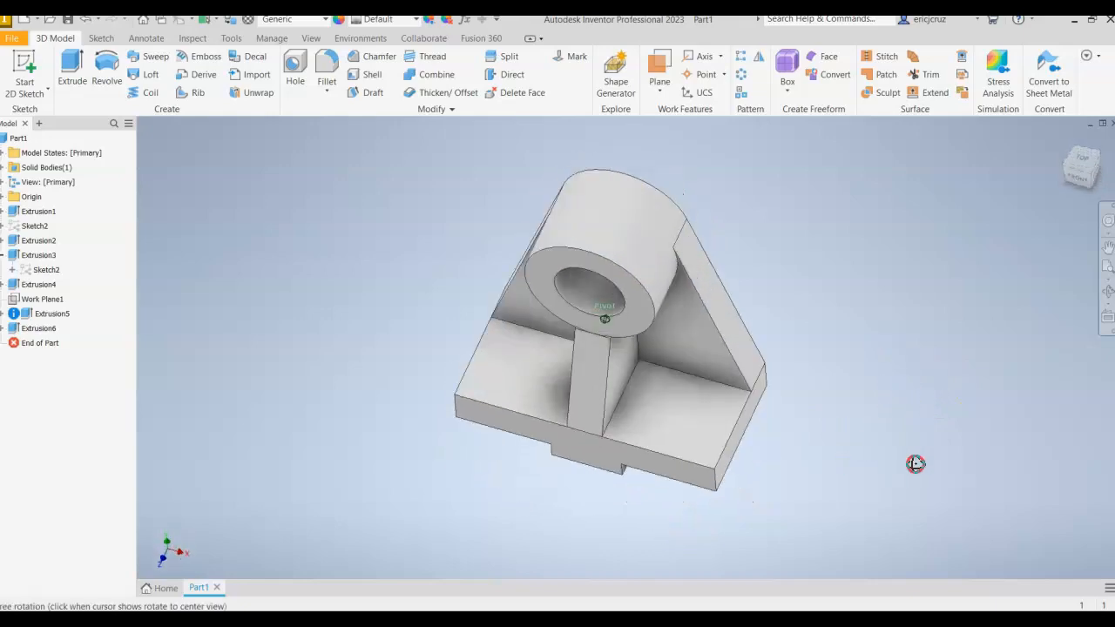
pyautogui.press('Escape')
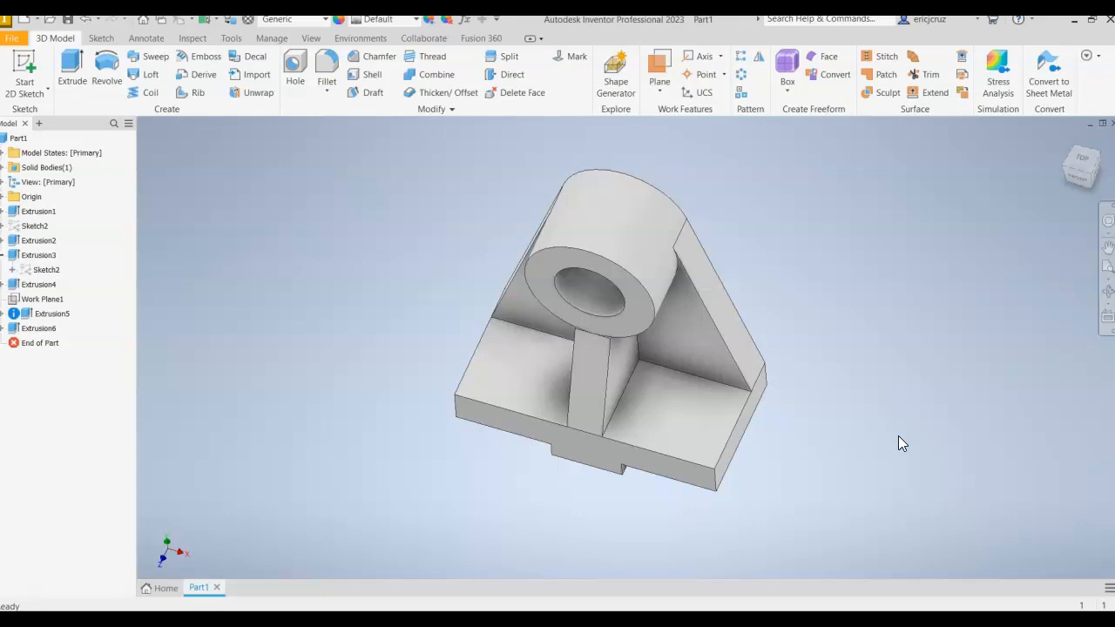
pyautogui.rightClick(702, 411)
pyautogui.click(706, 445)
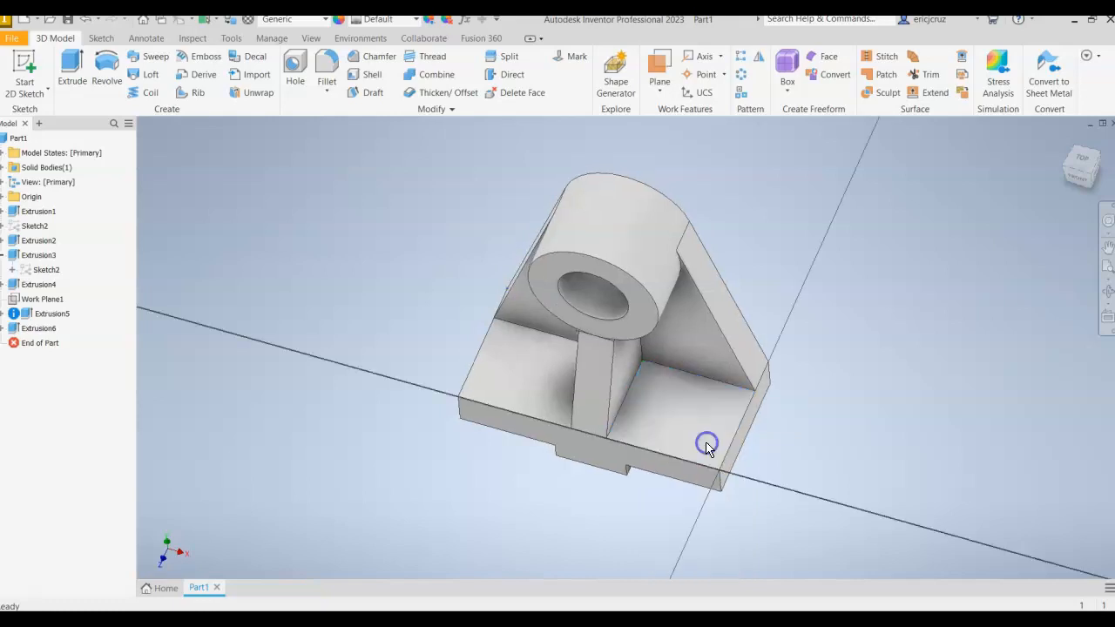
pyautogui.moveTo(779, 428); pyautogui.dragTo(691, 387, button='middle')
pyautogui.scroll(-3, 663, 380)
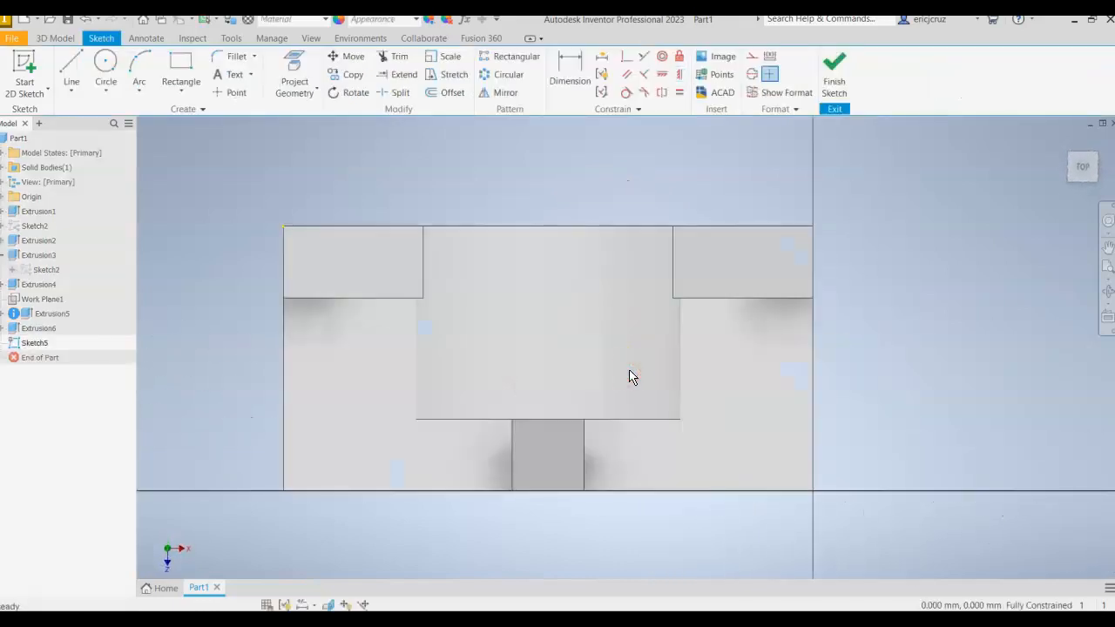
# Step: Place two sketch points on the base block's upper face, one on each side of the rib
pyautogui.click(649, 397)
pyautogui.click(234, 93)
pyautogui.click(741, 400)
pyautogui.click(354, 399)
pyautogui.press('Escape')
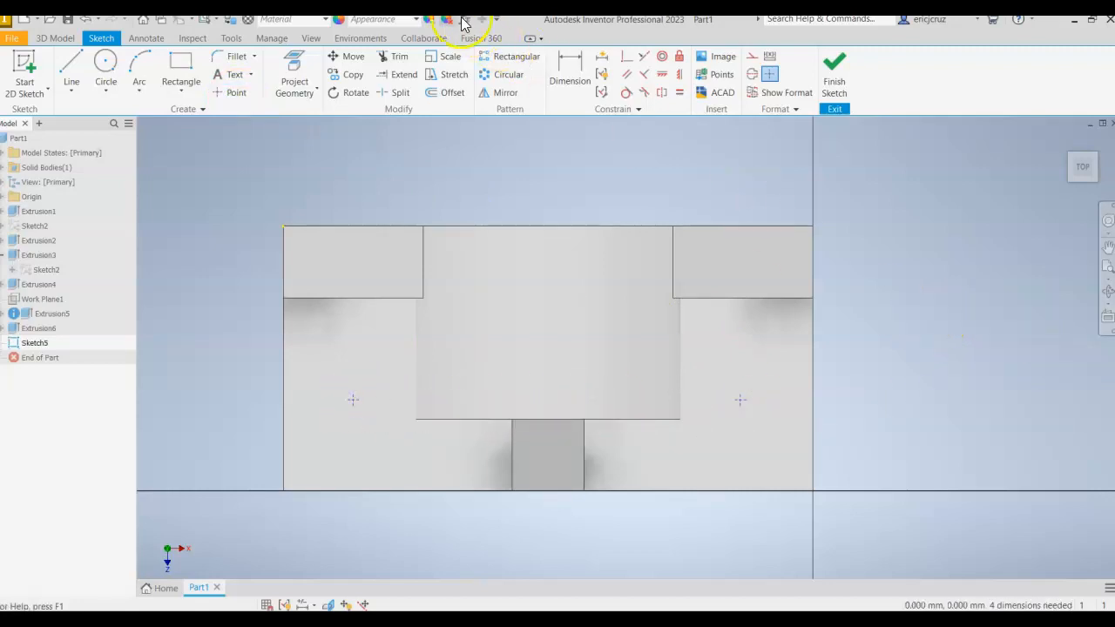
# Step: Dimension the right-hand point 45 mm from the base block's rear edge
pyautogui.click(563, 81)
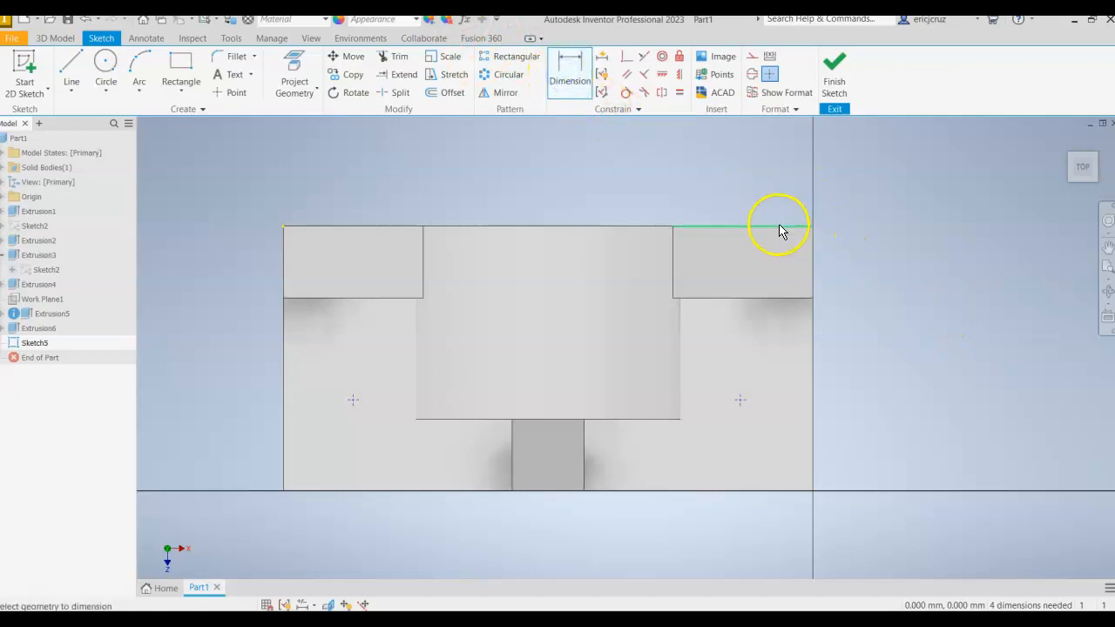
pyautogui.keyDown('shift'); pyautogui.moveTo(916, 241); pyautogui.dragTo(867, 337, button='middle'); pyautogui.keyUp('shift')
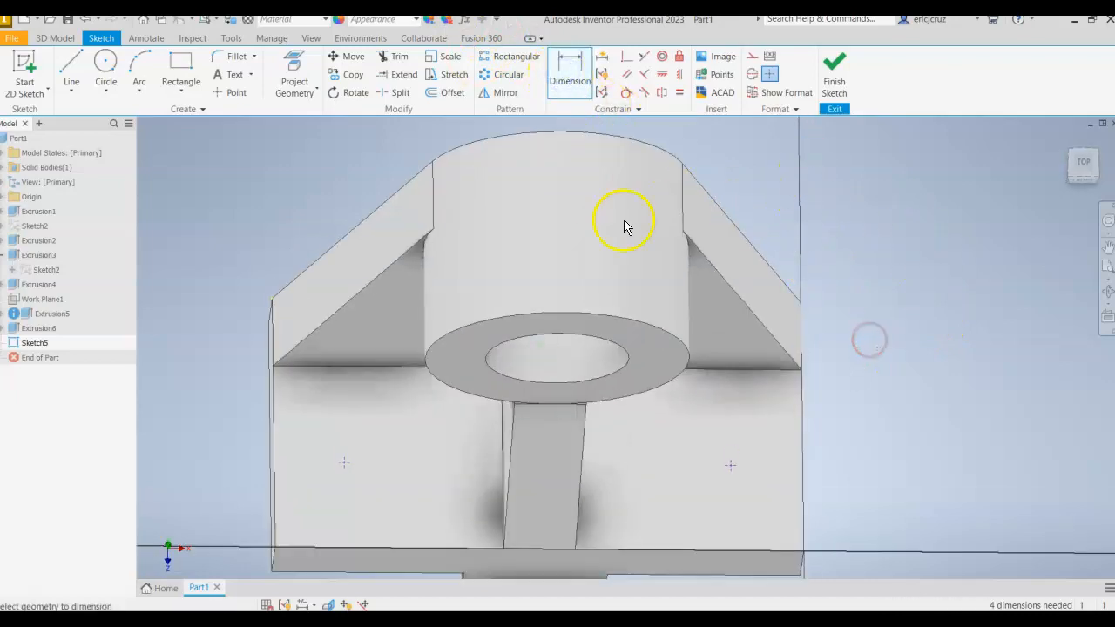
pyautogui.click(1084, 162)
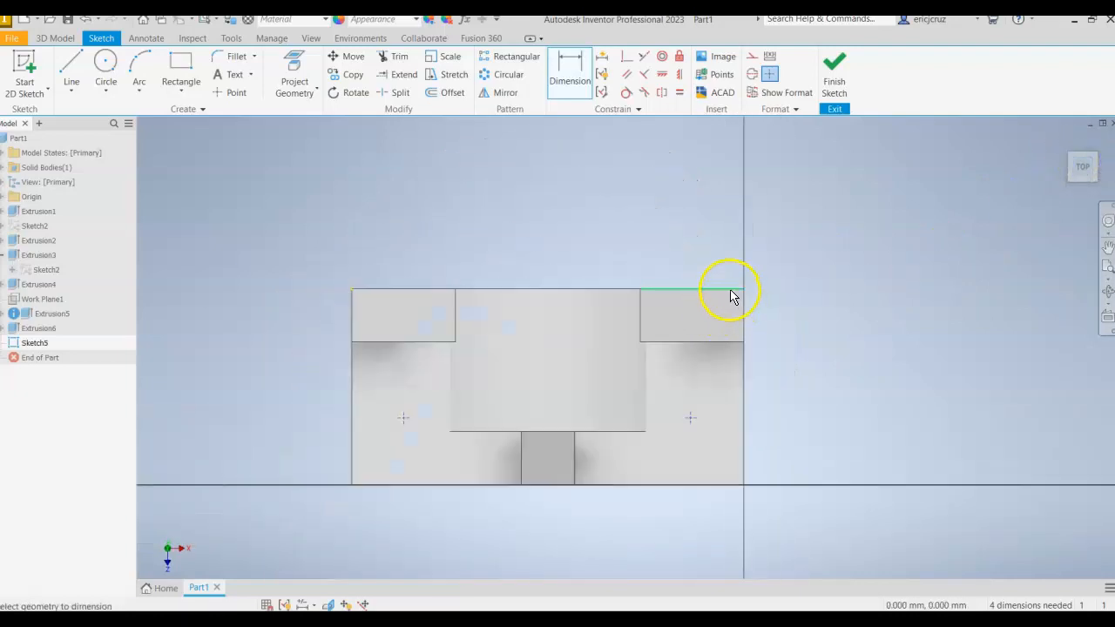
pyautogui.click(731, 297)
pyautogui.click(690, 418)
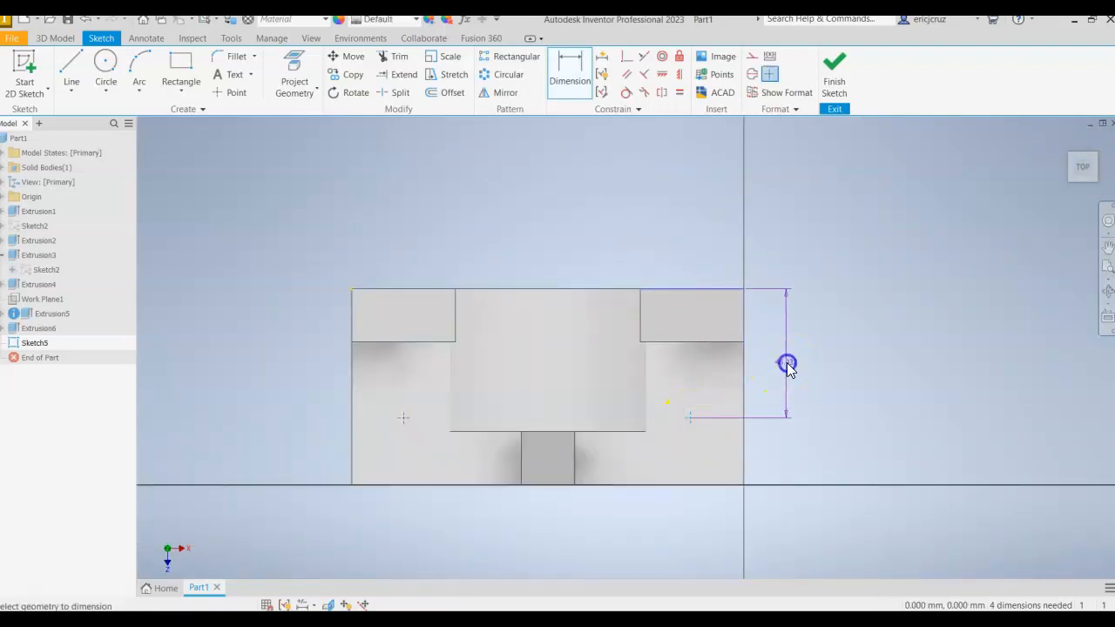
pyautogui.click(787, 365)
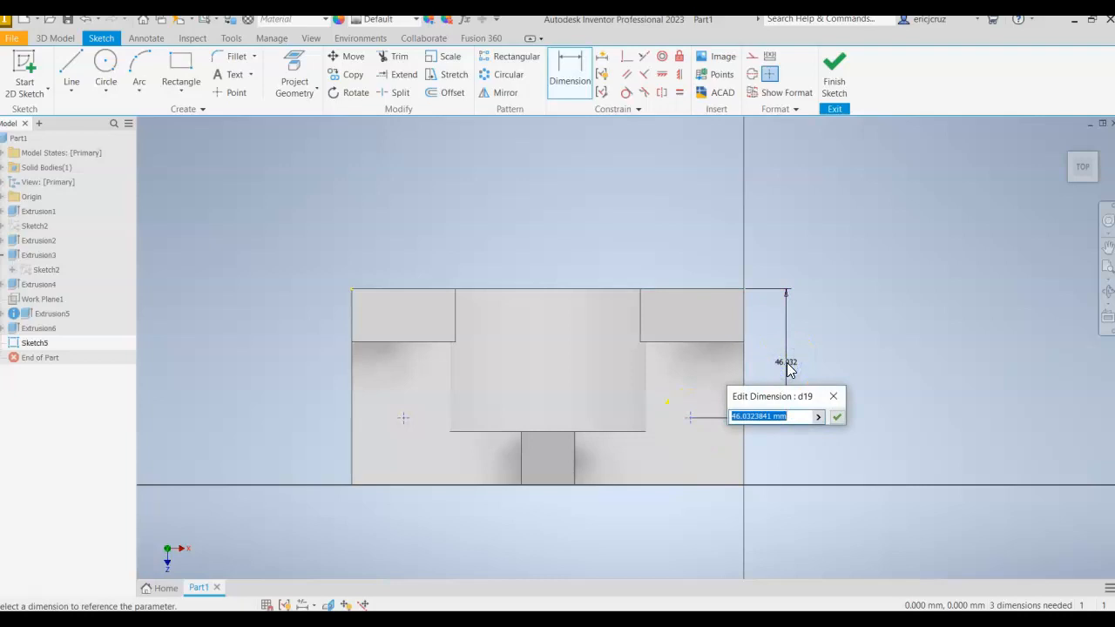
pyautogui.write('45')
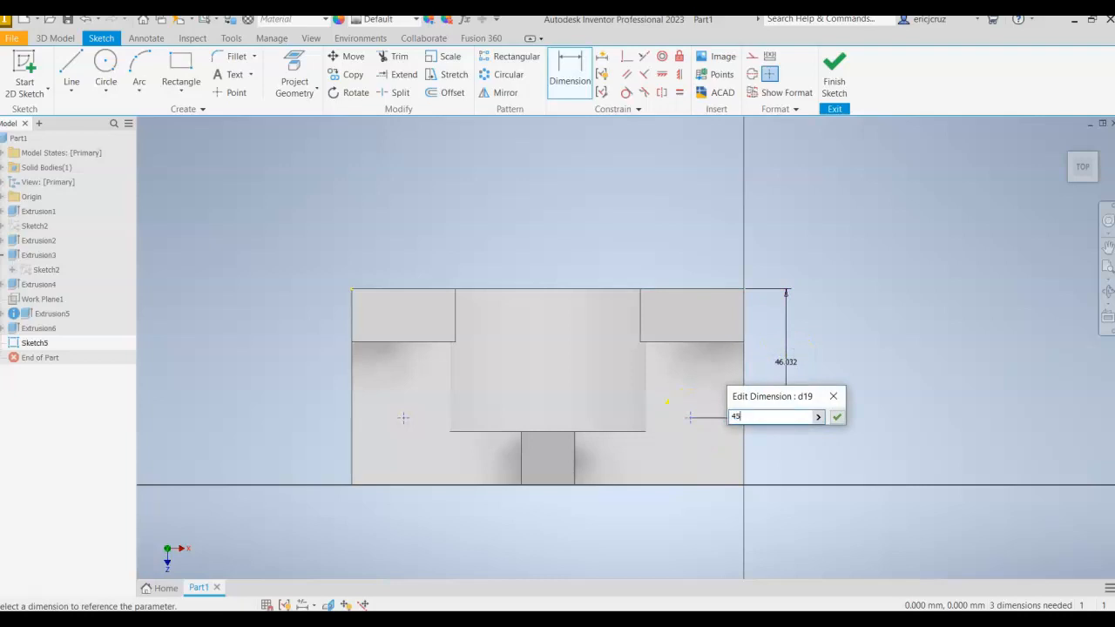
pyautogui.press('Return')
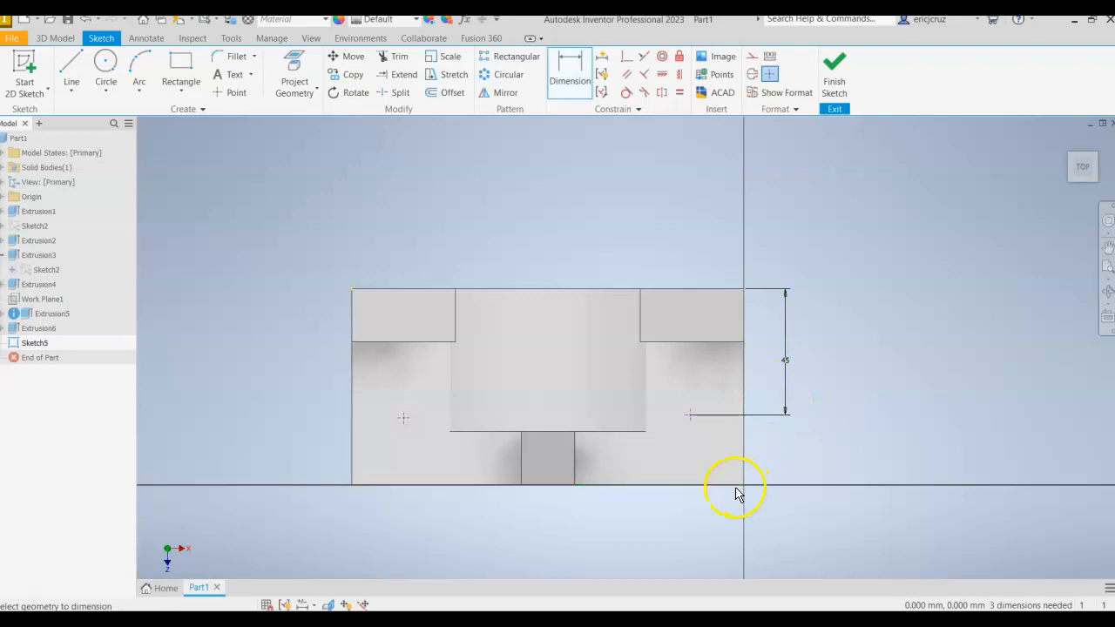
# Step: Dimension the left-hand point 45 mm from the base block's rear edge
pyautogui.click(399, 418)
pyautogui.click(418, 291)
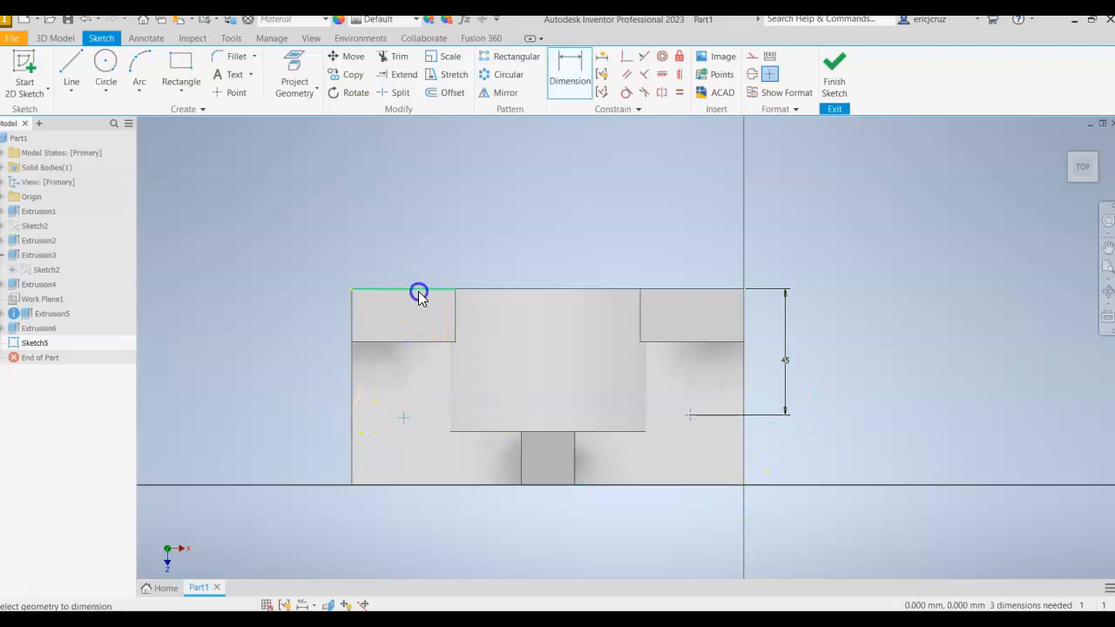
pyautogui.click(296, 336)
pyautogui.write('45')
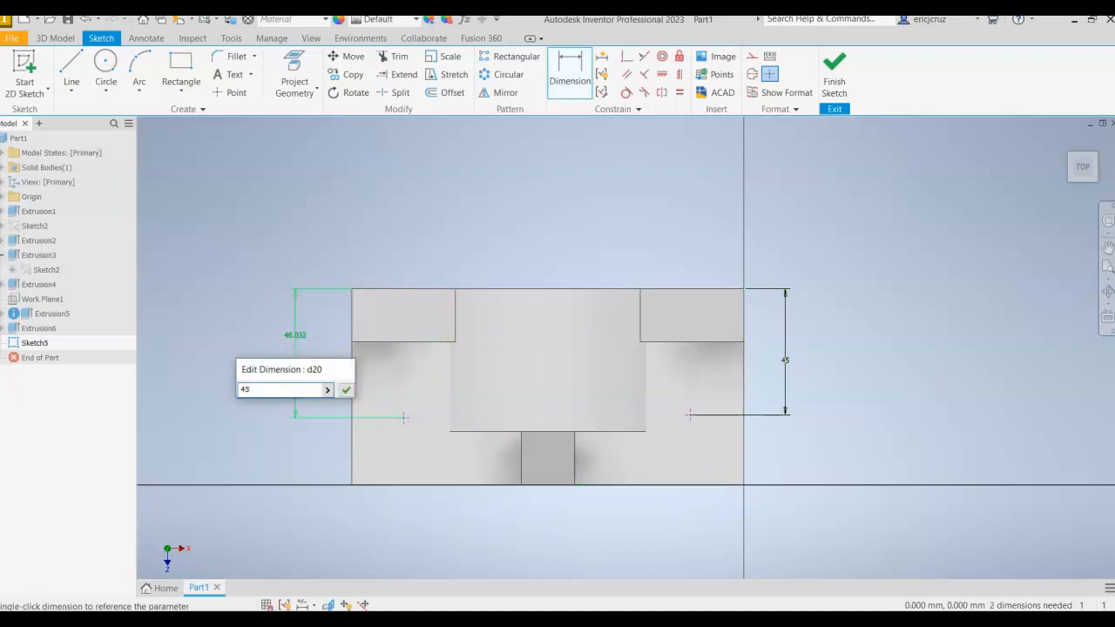
pyautogui.press('Return')
pyautogui.scroll(3, 338, 309)
pyautogui.scroll(-3, 338, 311)
pyautogui.moveTo(354, 314); pyautogui.dragTo(312, 295, button='middle')
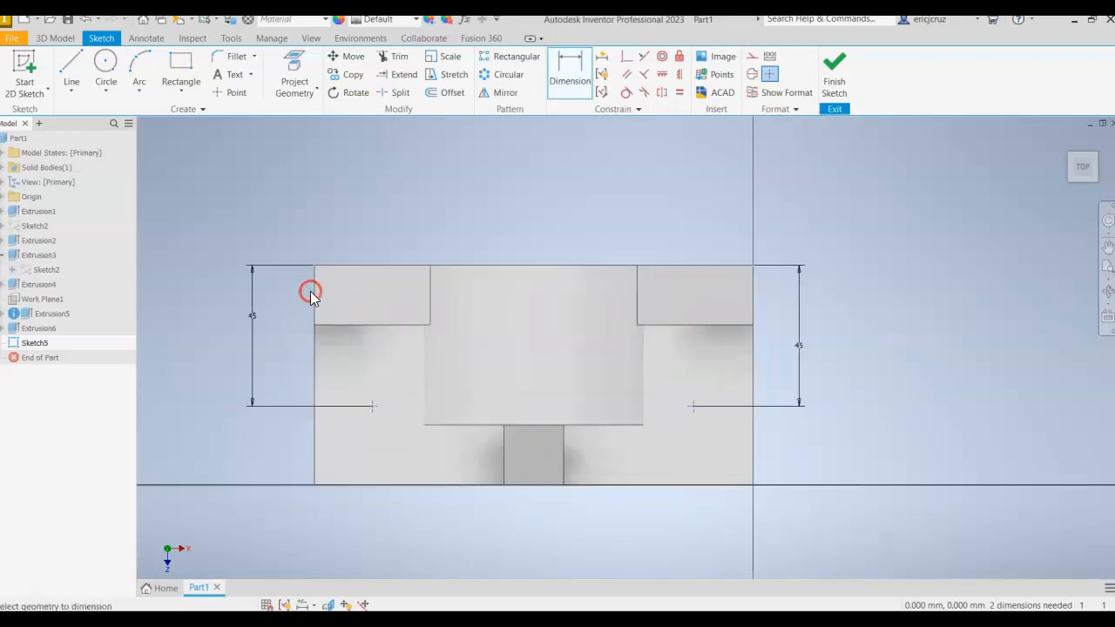
pyautogui.click(330, 316)
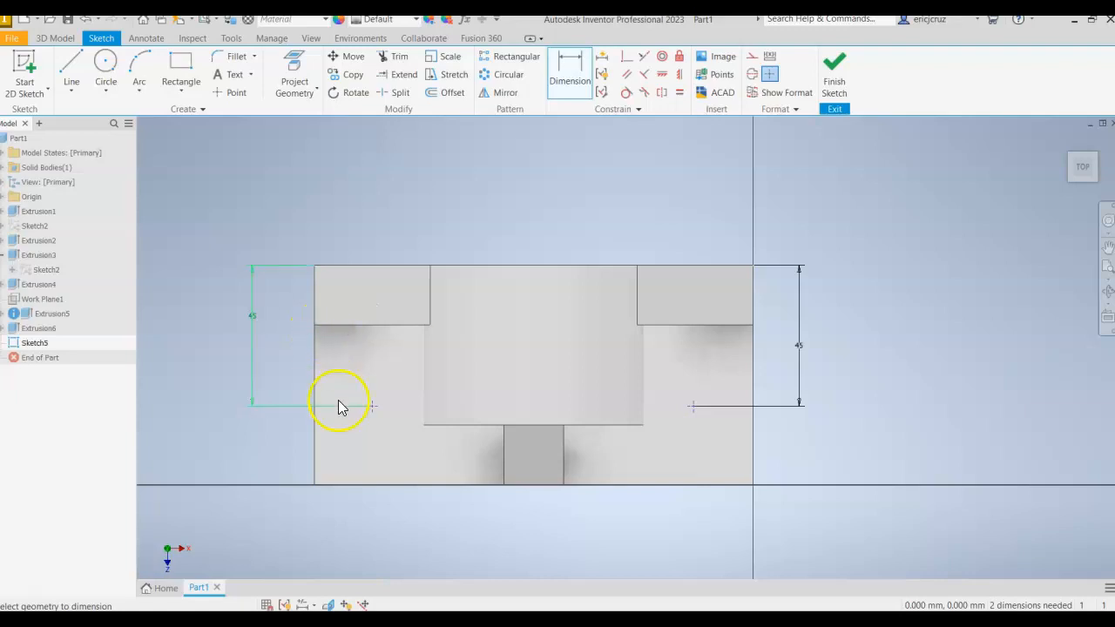
# Step: Set the horizontal distance between the two sketch points to 82 mm
pyautogui.click(373, 407)
pyautogui.click(695, 408)
pyautogui.click(622, 526)
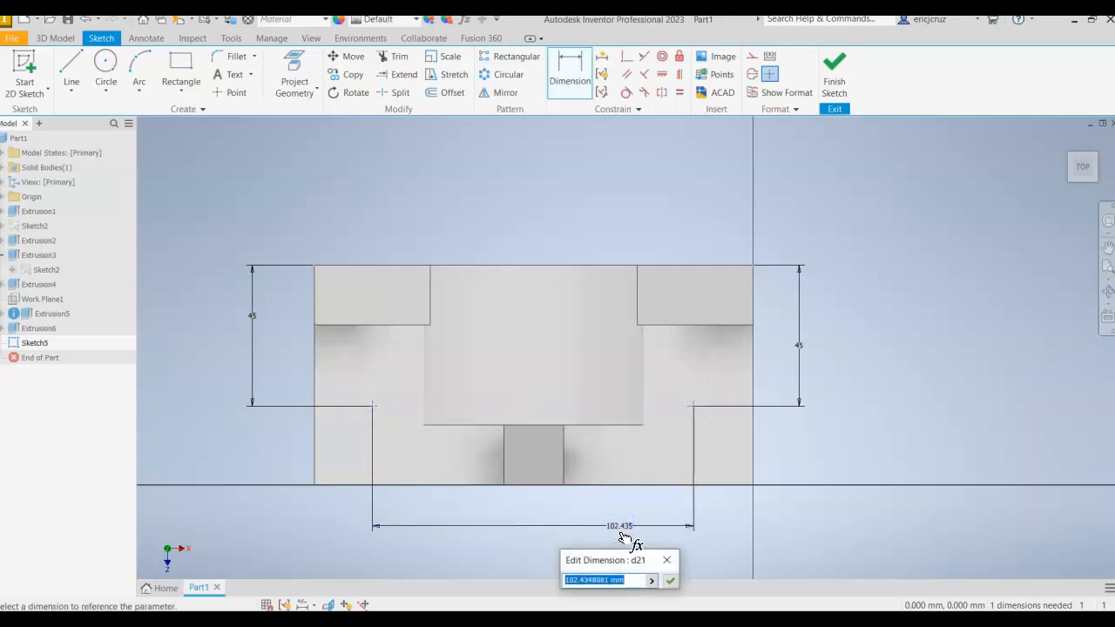
pyautogui.write('82')
pyautogui.press('Return')
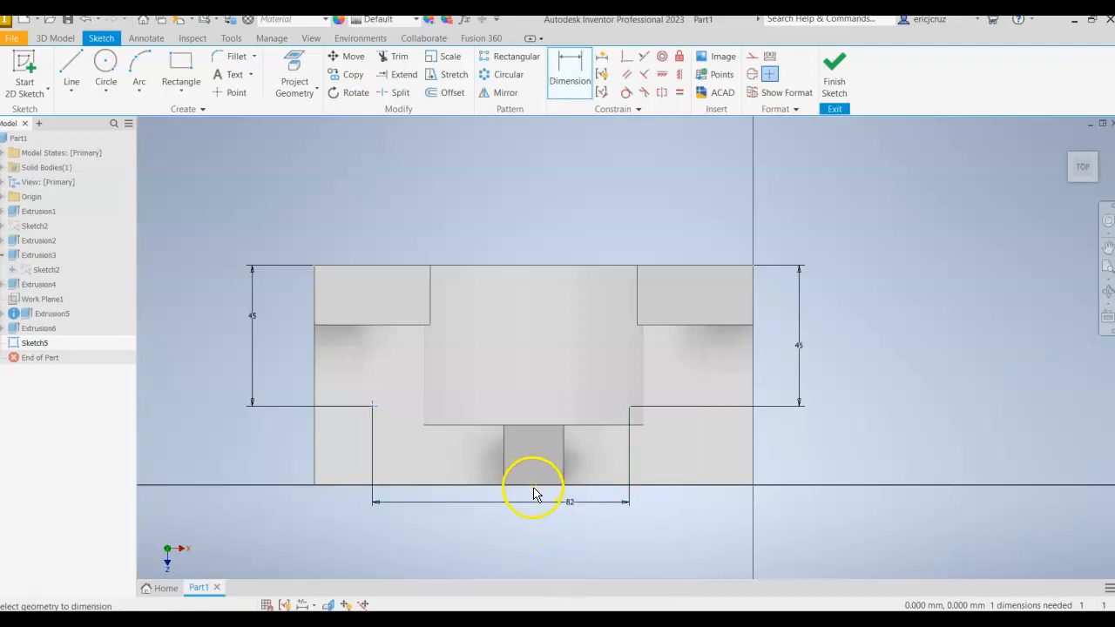
# Step: Dimension the left-hand point 41 mm horizontally from the rear edge's midpoint and finish the sketch
pyautogui.click(375, 408)
pyautogui.click(534, 266)
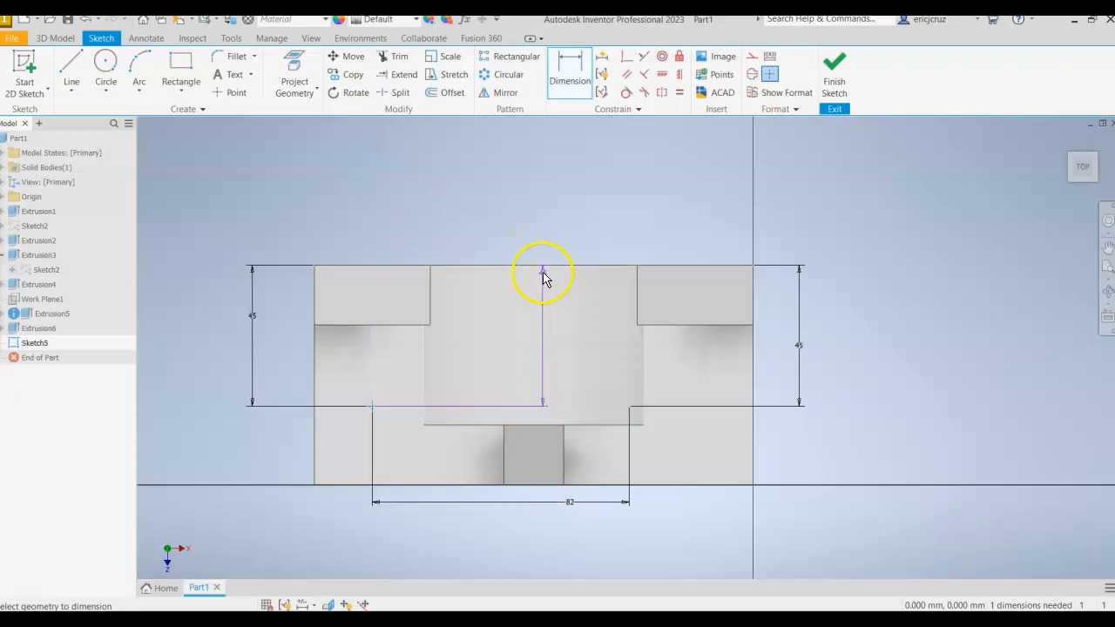
pyautogui.click(462, 228)
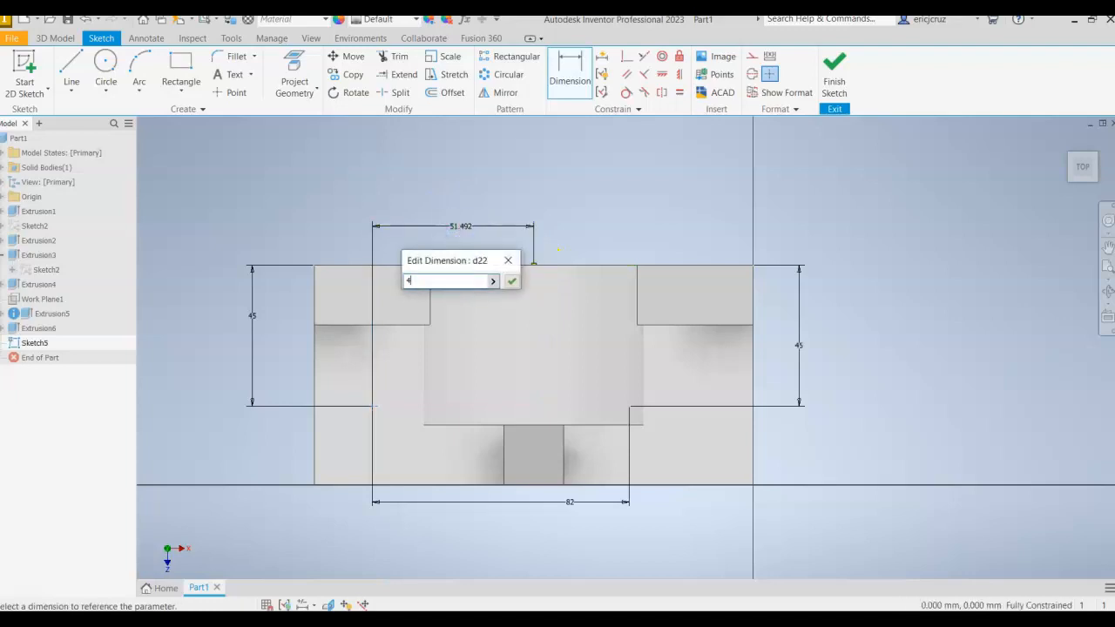
pyautogui.write('1')
pyautogui.press('Return')
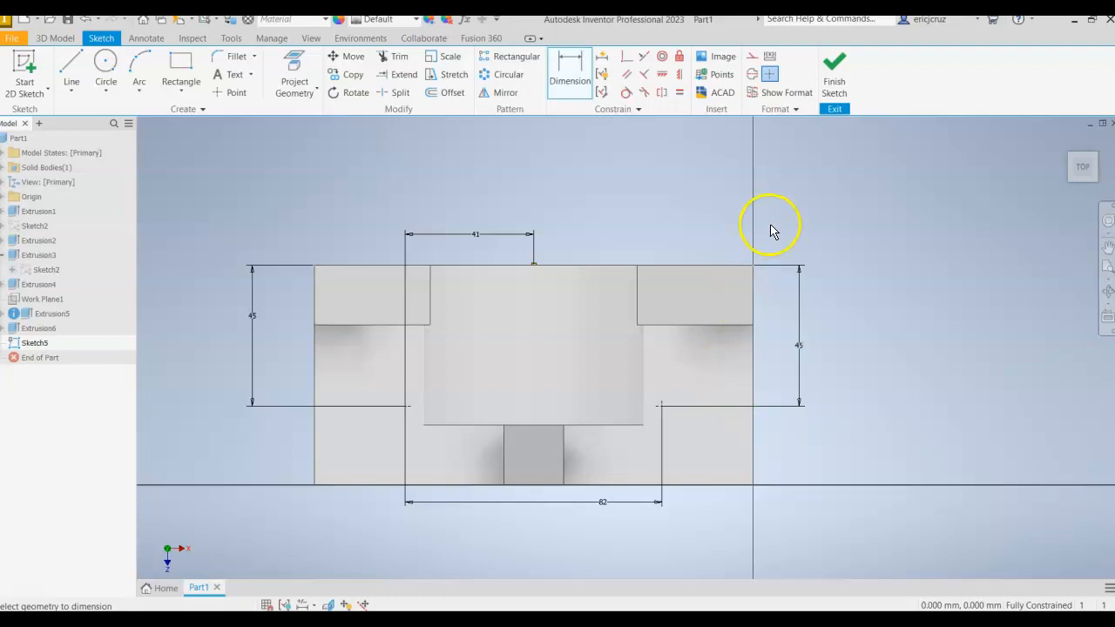
pyautogui.click(832, 87)
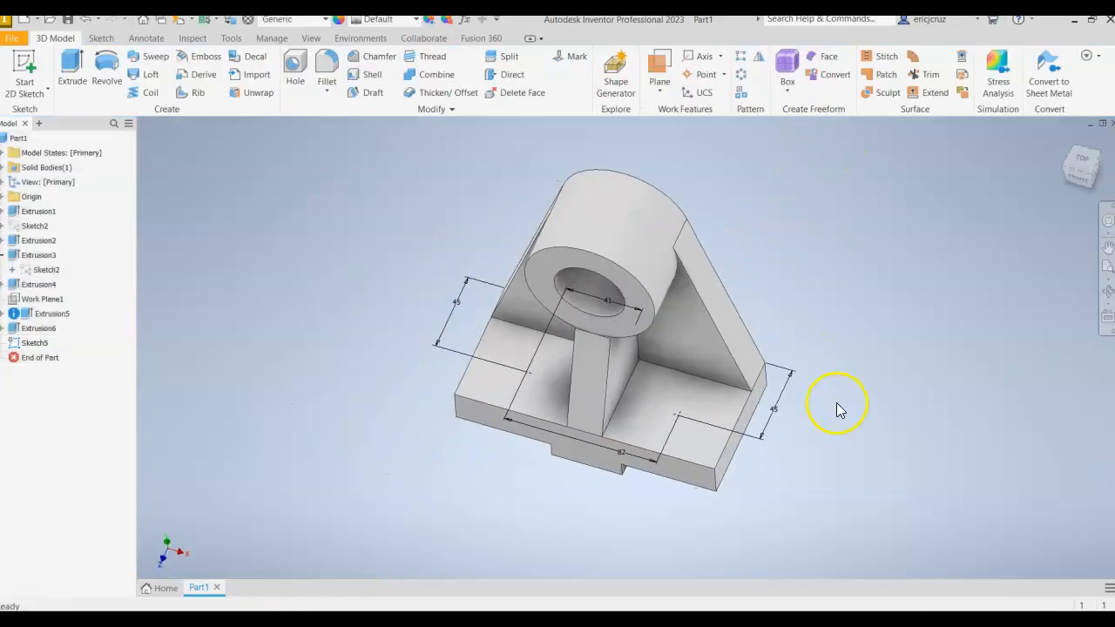
# Step: Cut simple 19 mm through-all holes at both sketch points on the base block
pyautogui.click(294, 69)
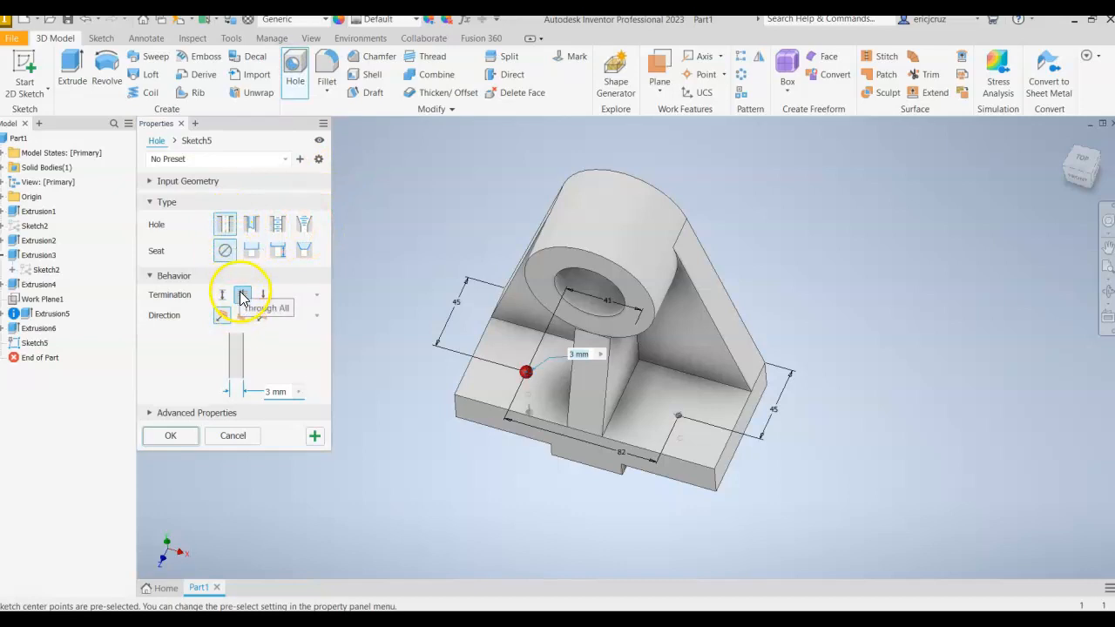
pyautogui.click(283, 393)
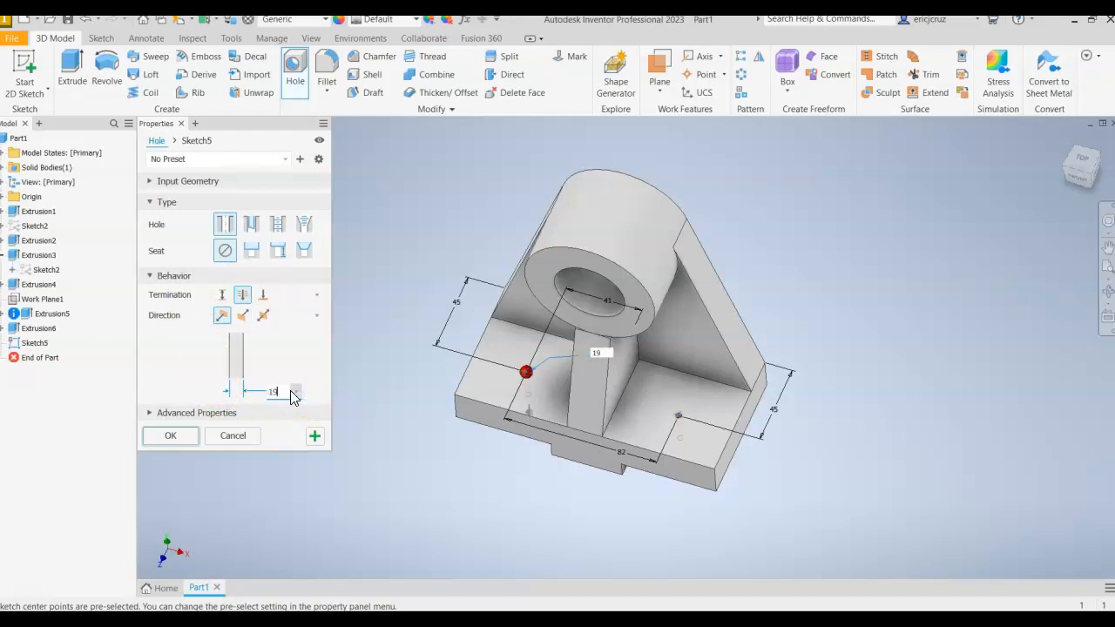
pyautogui.click(179, 436)
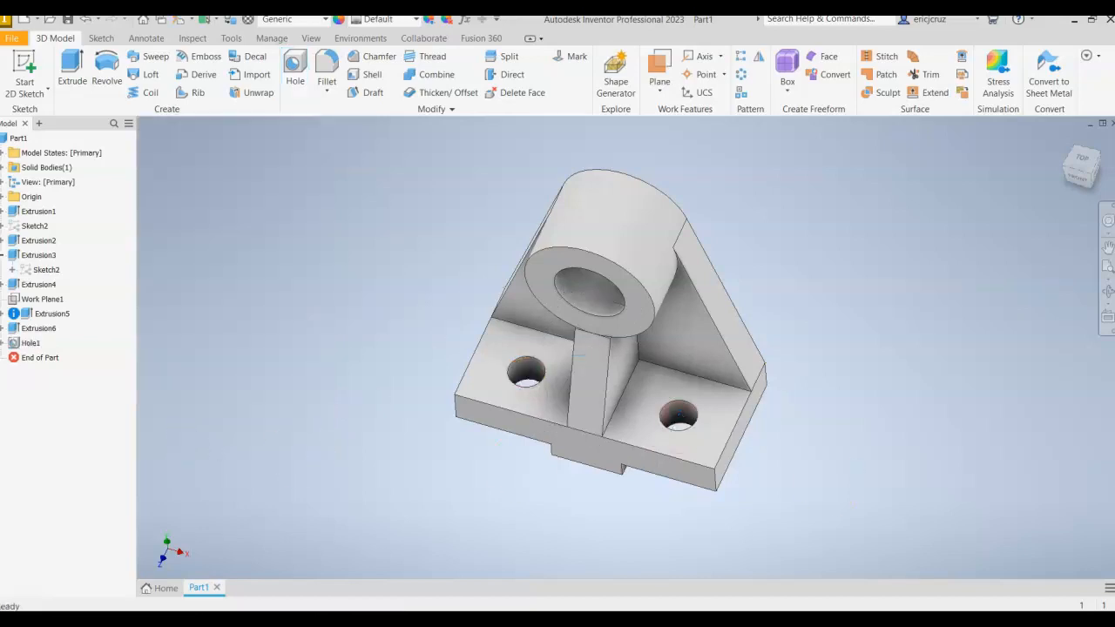
pyautogui.click(1064, 150)
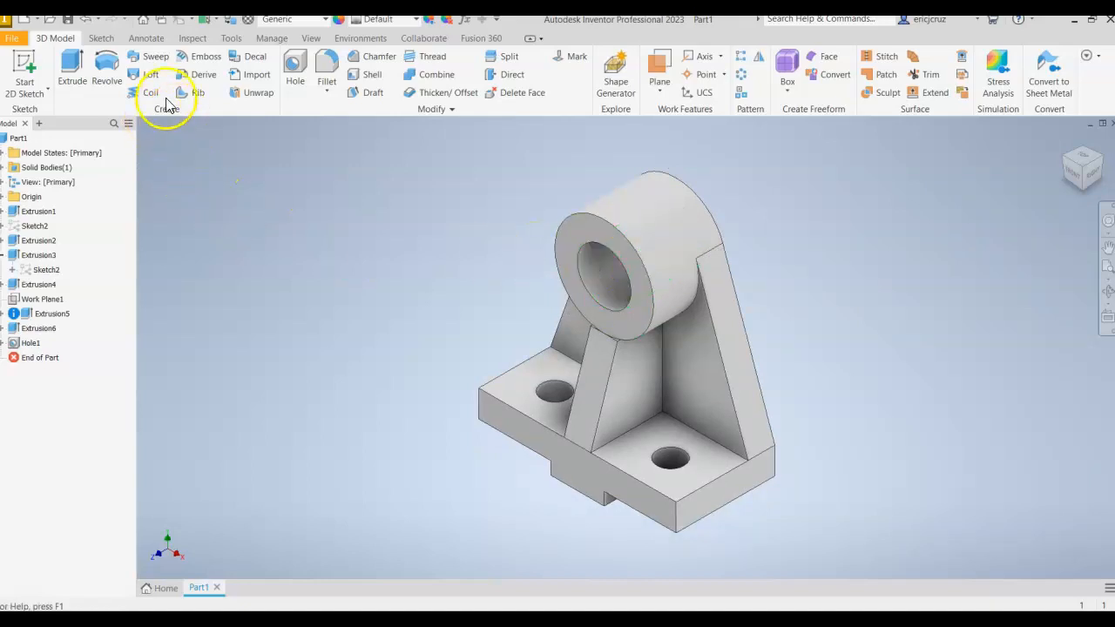
pyautogui.click(328, 80)
pyautogui.click(247, 200)
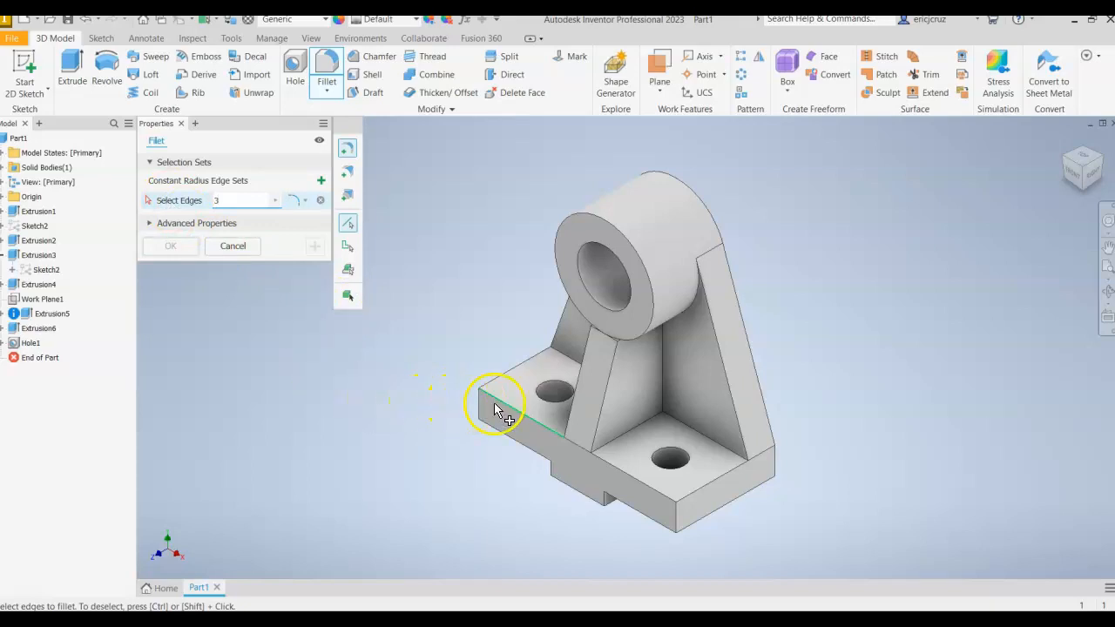
pyautogui.click(783, 459)
pyautogui.click(676, 515)
pyautogui.click(676, 519)
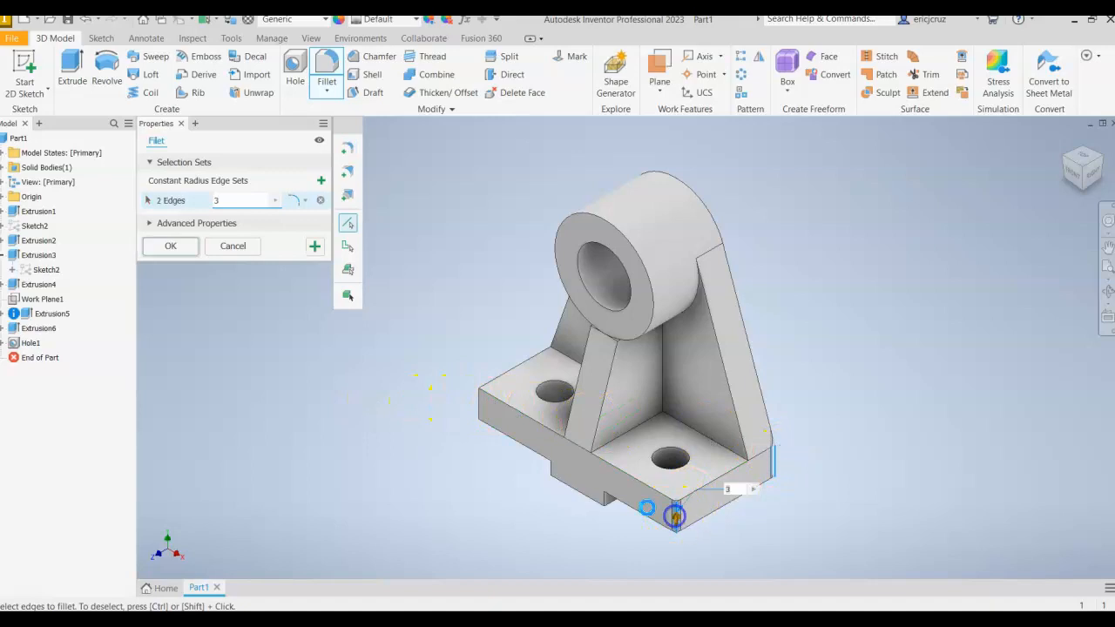
pyautogui.click(482, 408)
pyautogui.click(1063, 160)
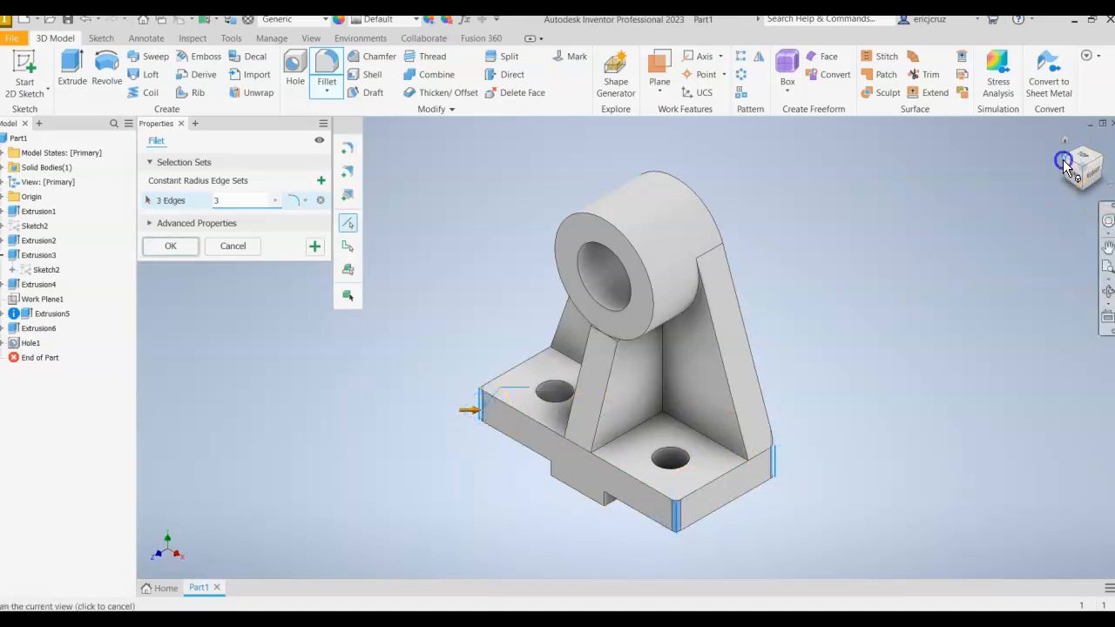
pyautogui.click(517, 449)
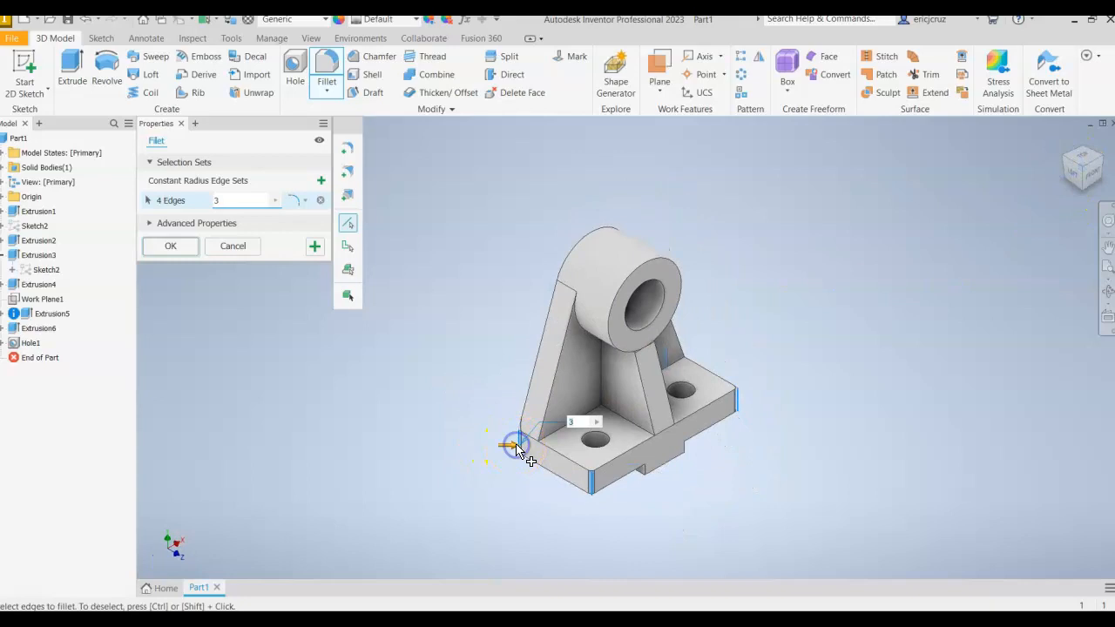
pyautogui.scroll(3, 517, 449)
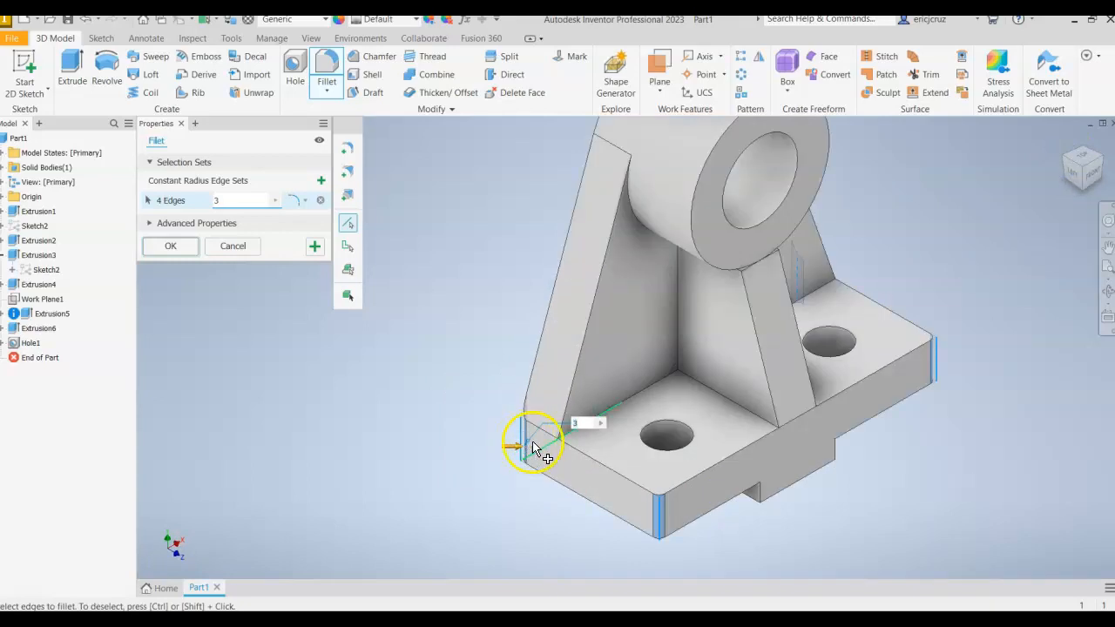
pyautogui.click(542, 433)
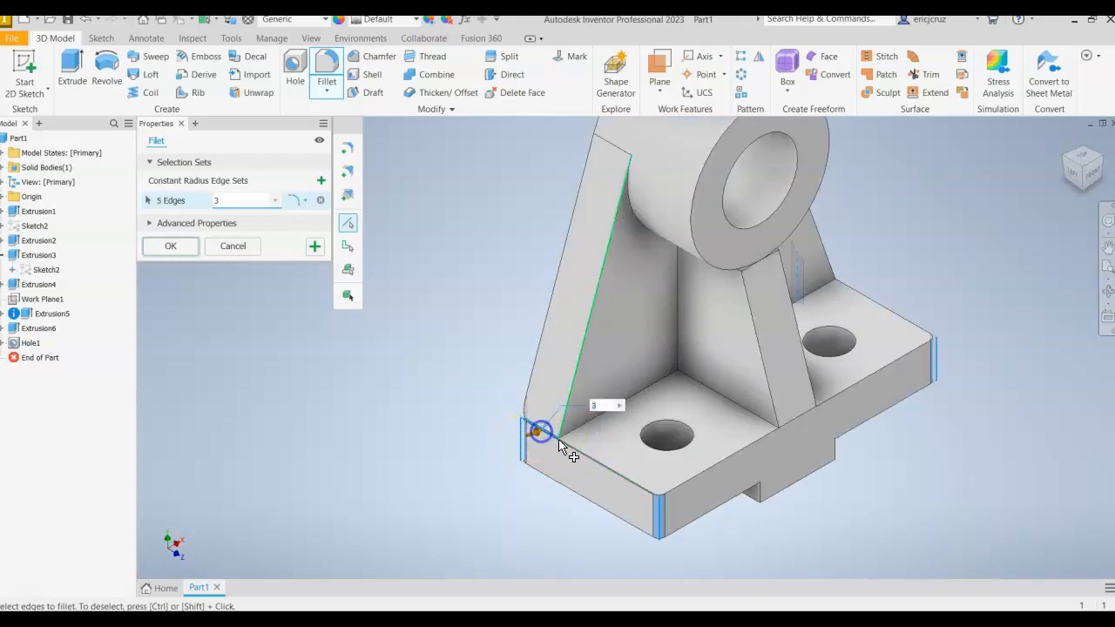
pyautogui.click(586, 454)
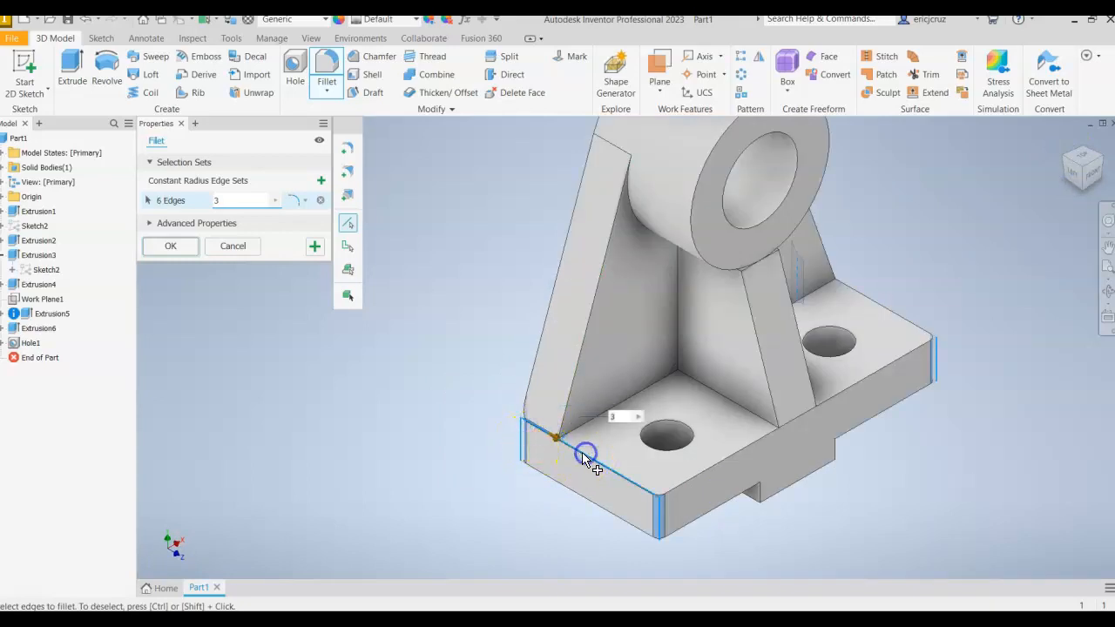
pyautogui.click(702, 483)
pyautogui.click(851, 391)
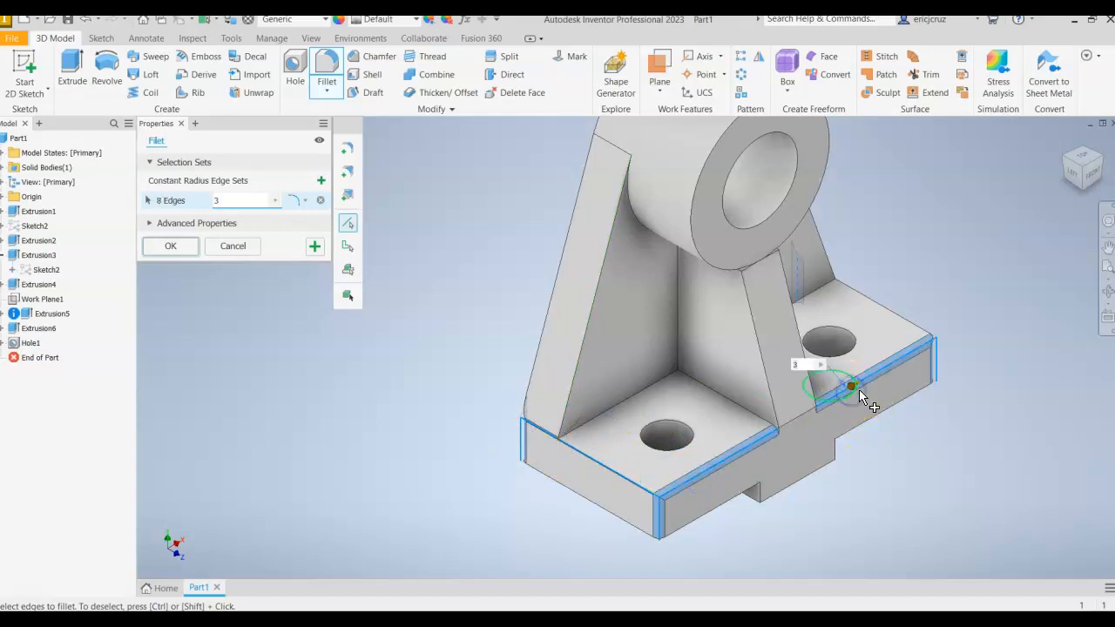
pyautogui.scroll(3, 547, 440)
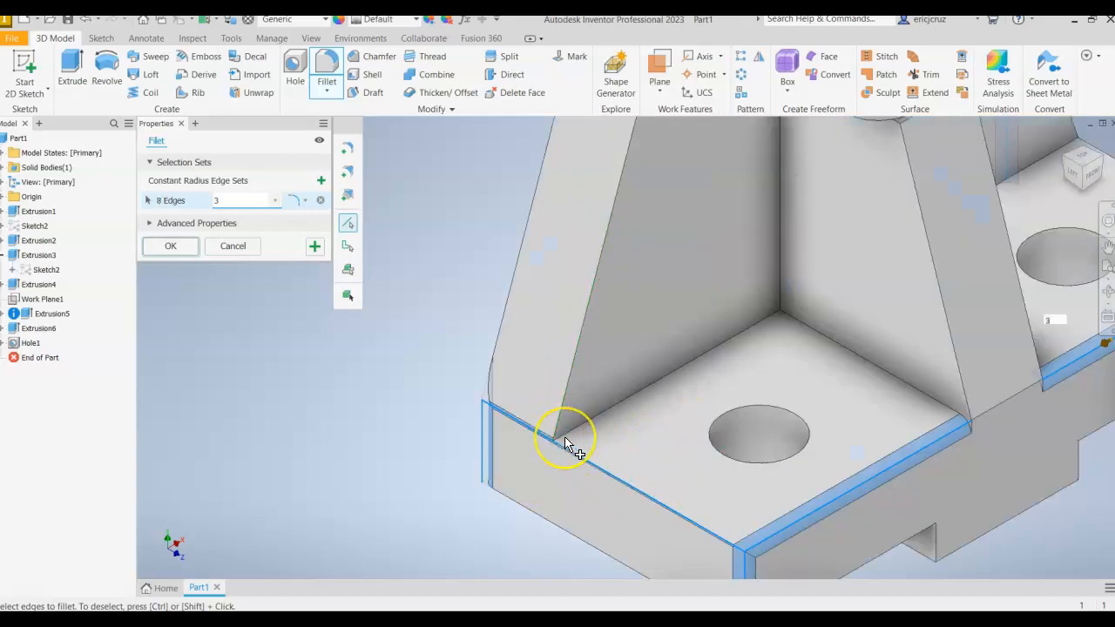
pyautogui.scroll(2, 566, 445)
pyautogui.scroll(-5, 567, 444)
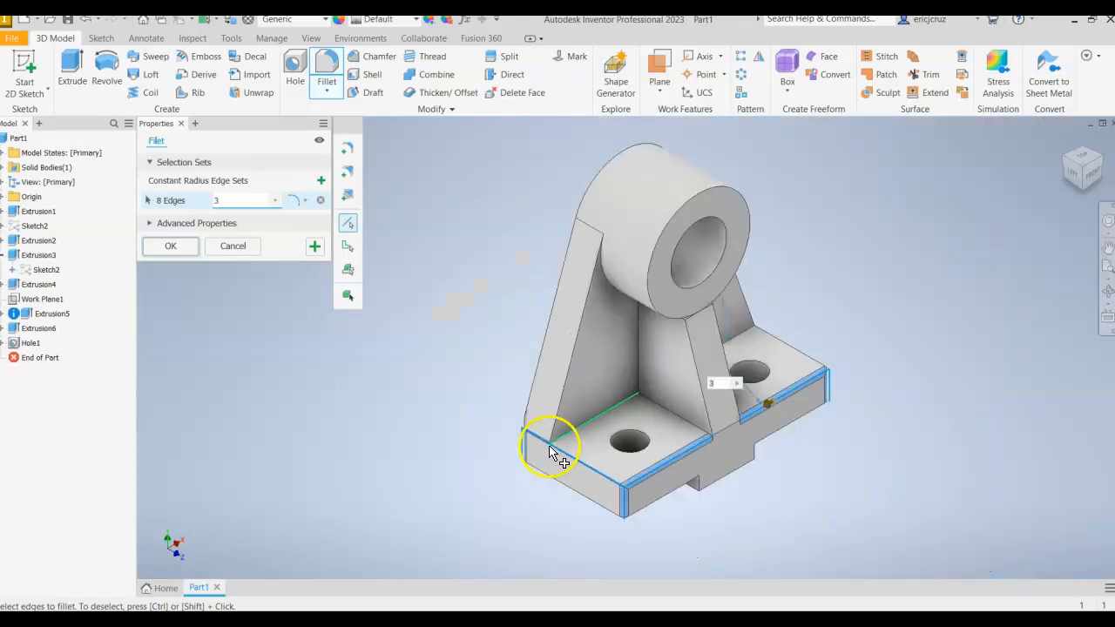
pyautogui.click(251, 251)
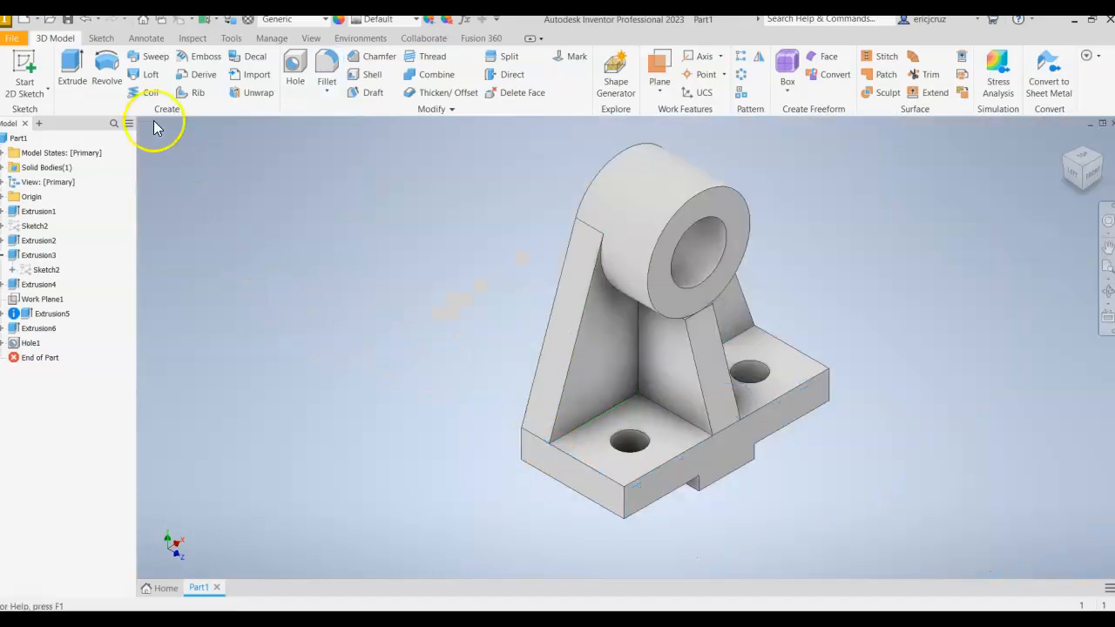
pyautogui.click(325, 75)
pyautogui.click(605, 477)
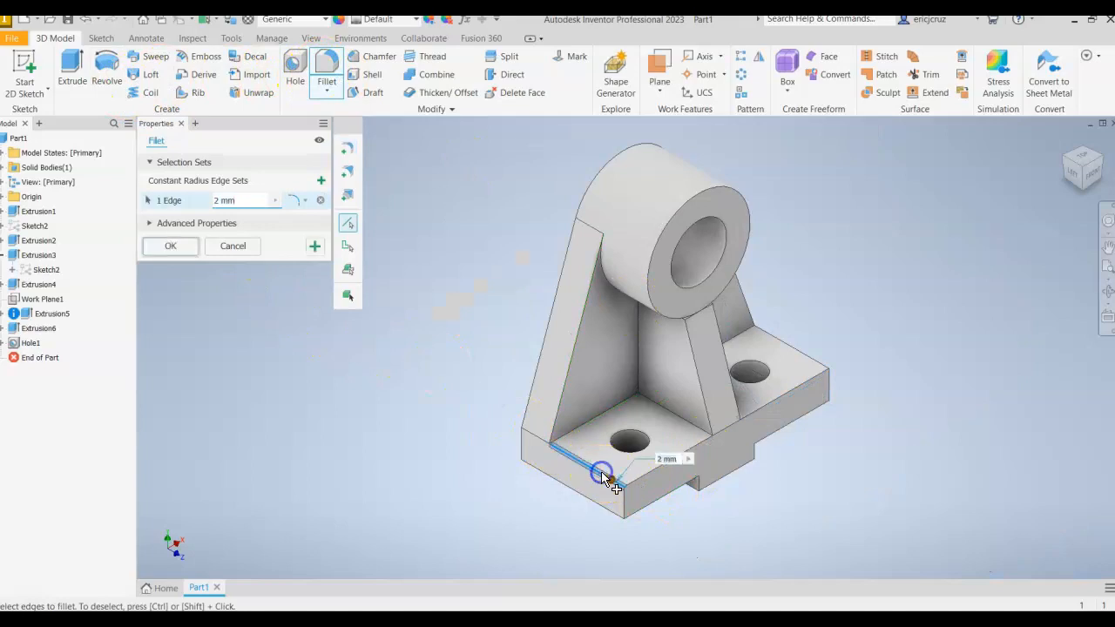
pyautogui.click(177, 201)
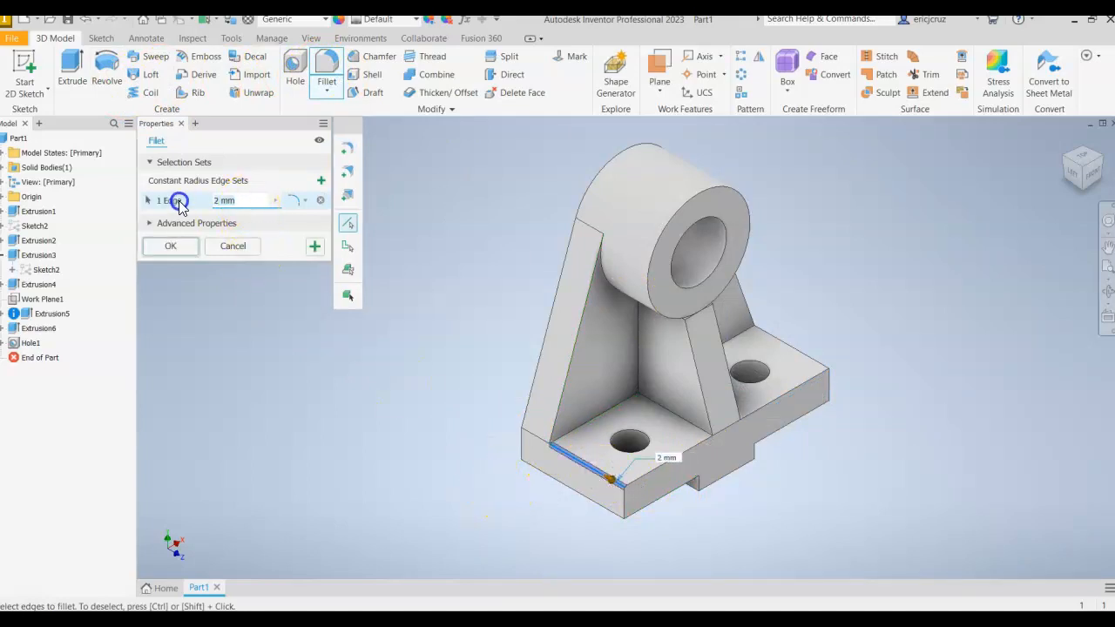
pyautogui.write('3')
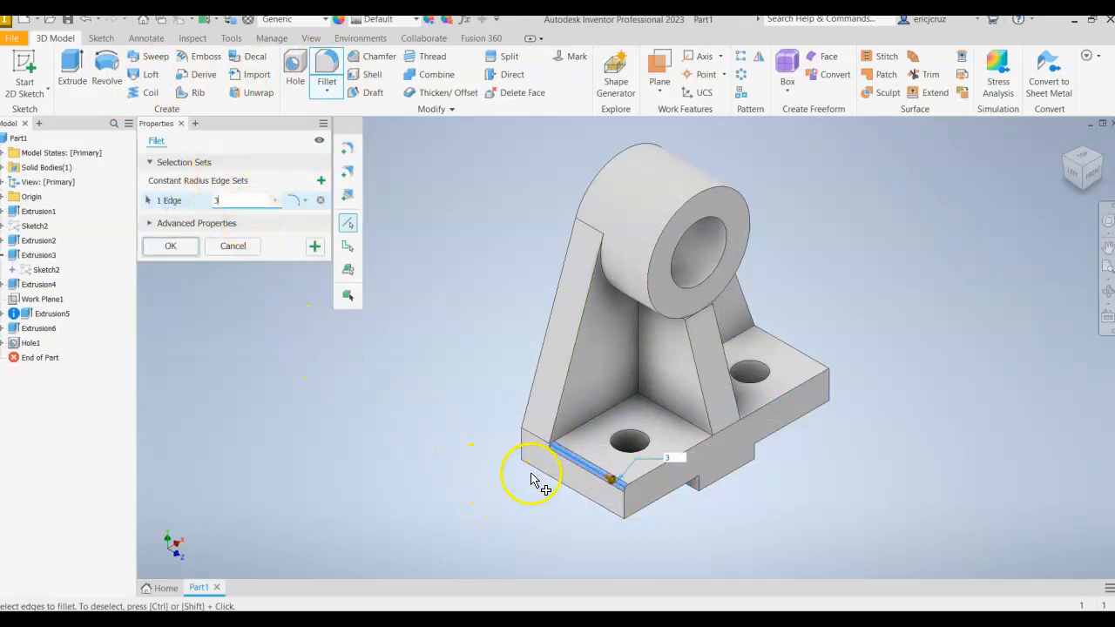
pyautogui.press('Return')
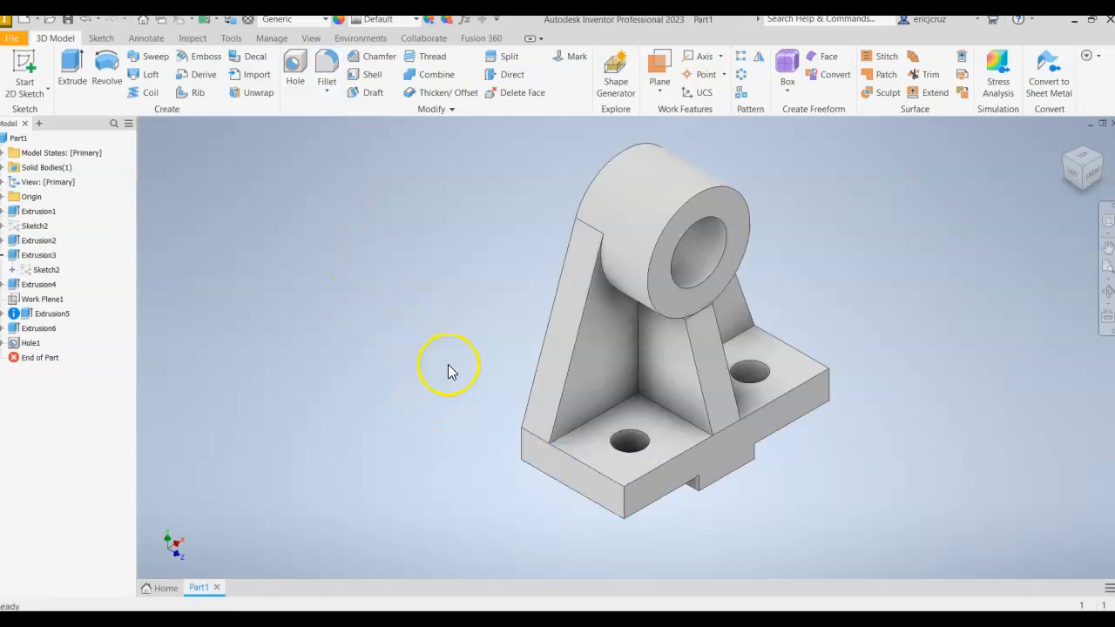
# Step: Try a 3 mm fillet on the base block's vertical corners and outer top edges
pyautogui.click(327, 70)
pyautogui.write('3')
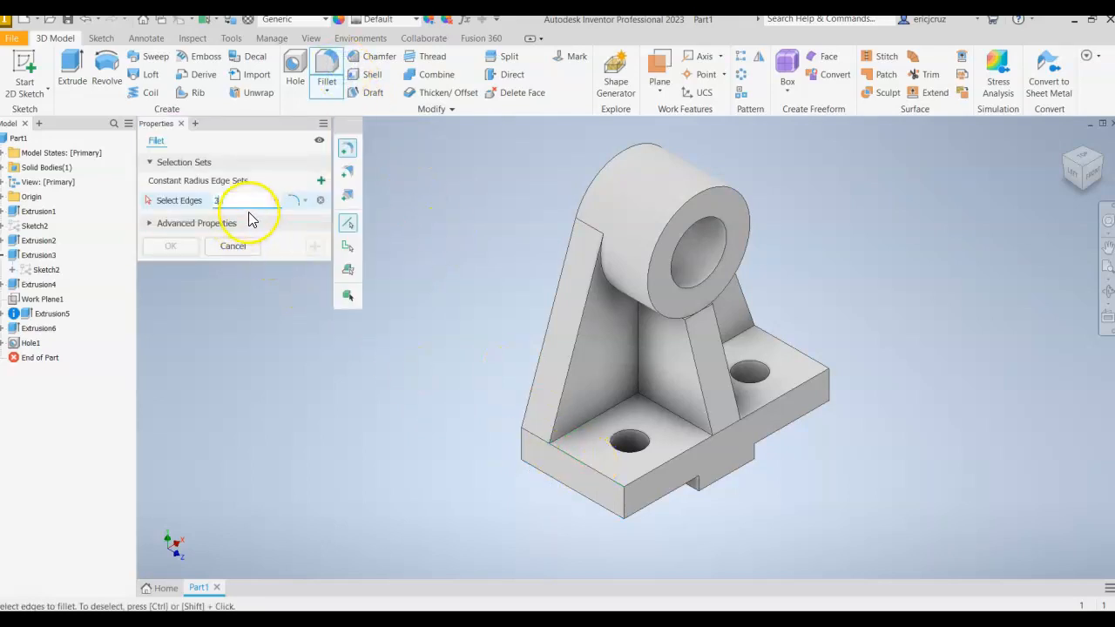
pyautogui.click(608, 478)
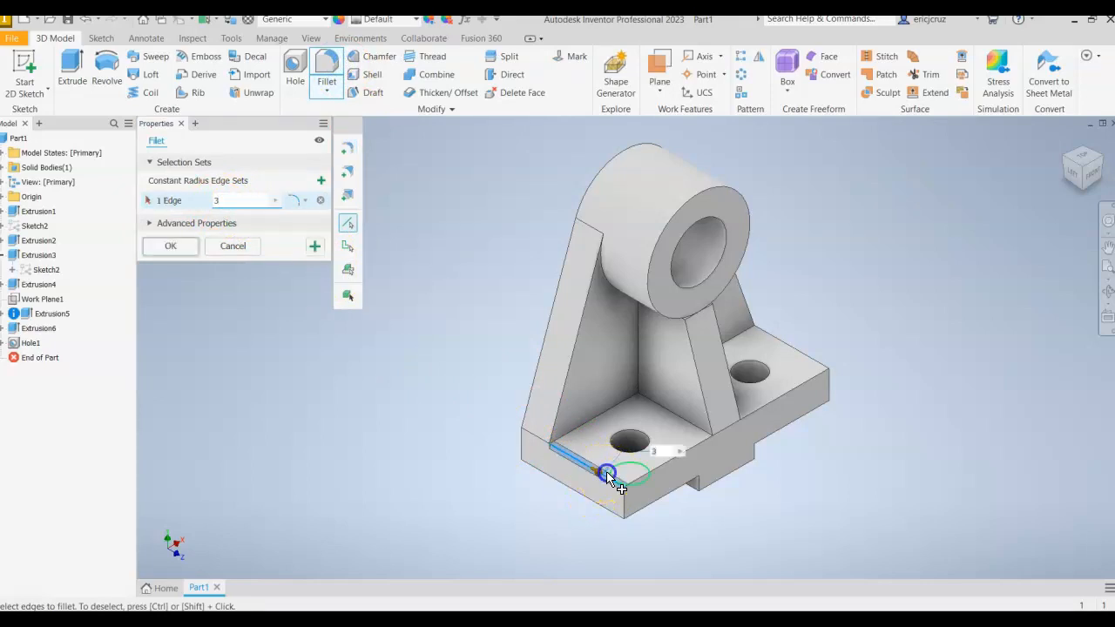
pyautogui.click(519, 444)
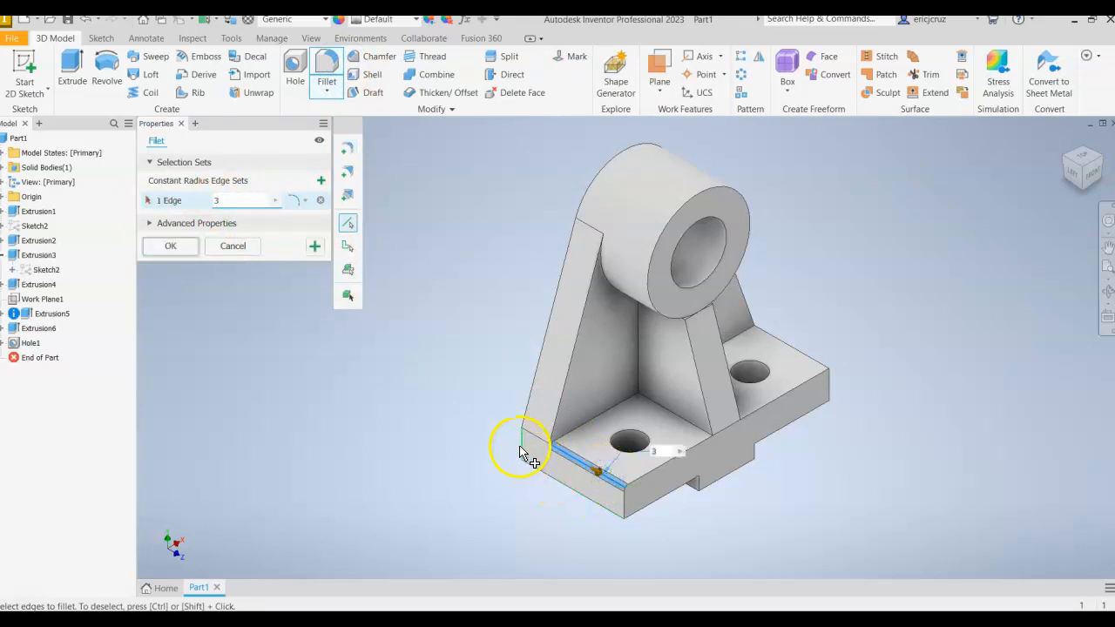
pyautogui.click(621, 505)
pyautogui.click(643, 473)
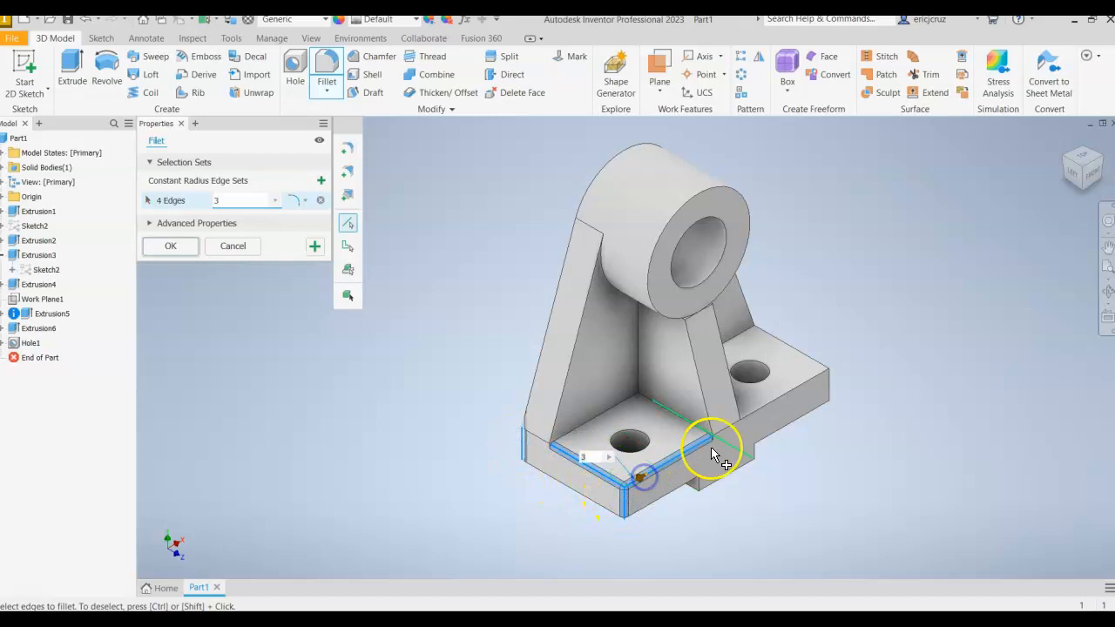
pyautogui.click(763, 413)
pyautogui.click(828, 389)
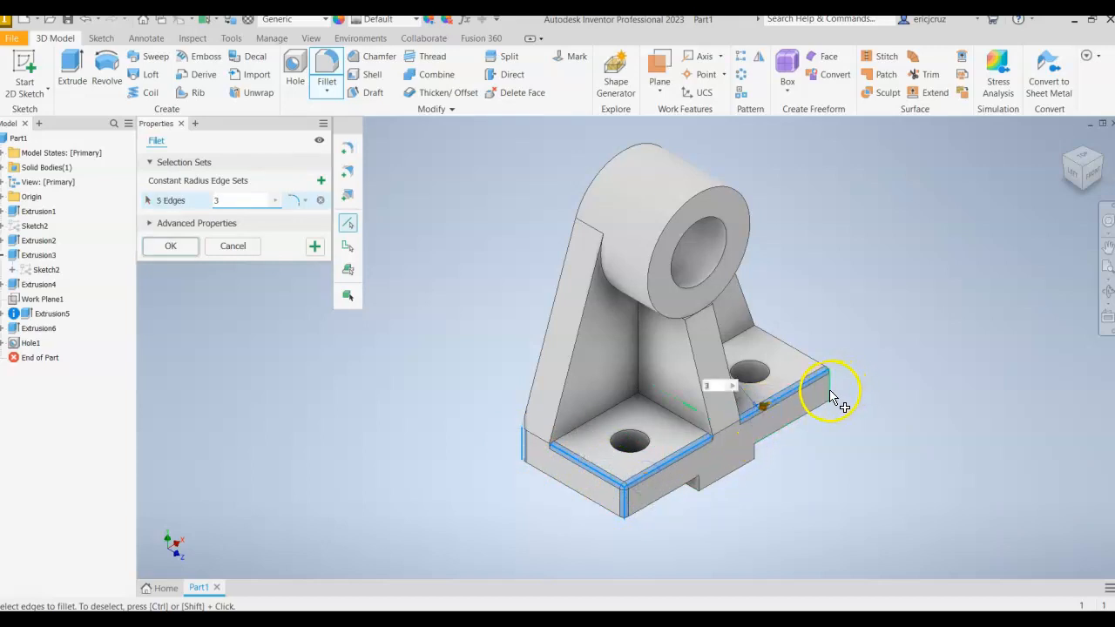
pyautogui.click(1104, 155)
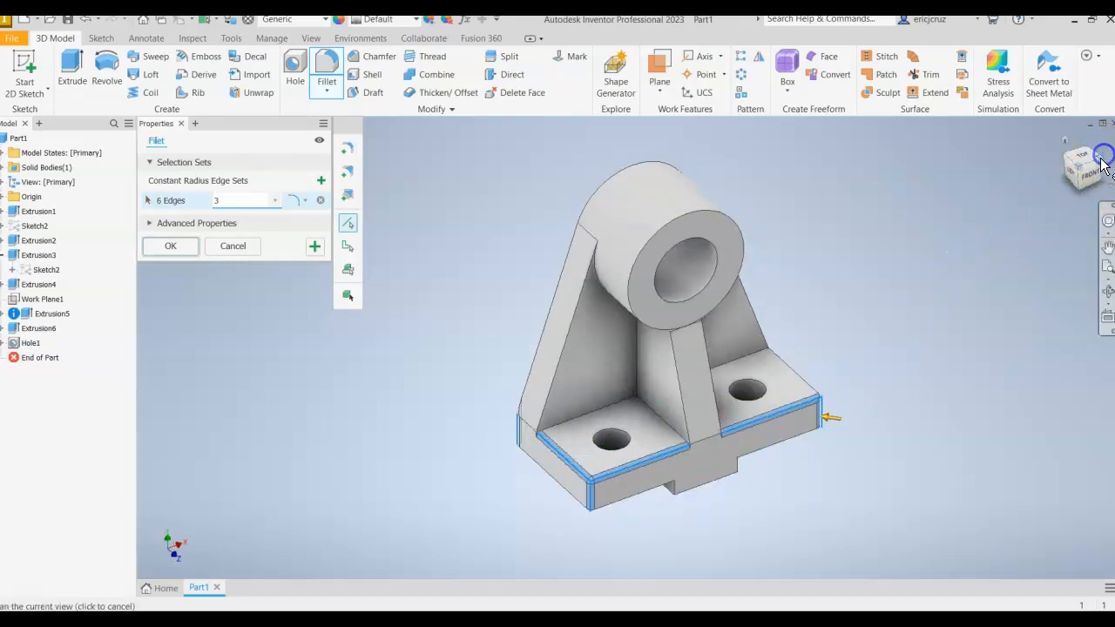
pyautogui.scroll(5, 719, 457)
pyautogui.click(699, 441)
pyautogui.click(801, 410)
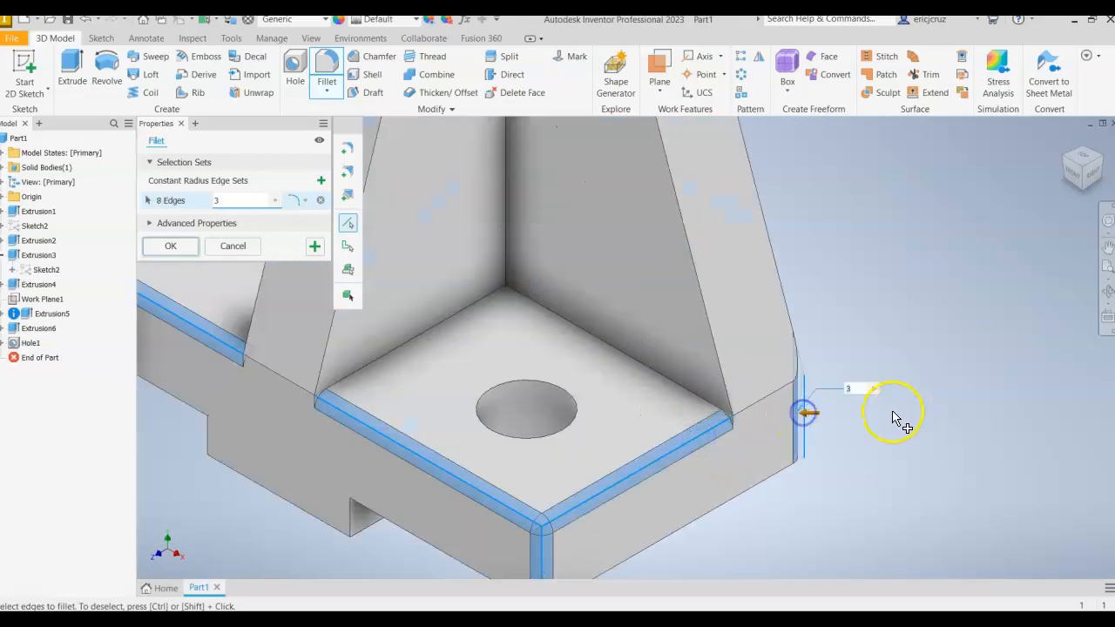
pyautogui.scroll(-5, 895, 427)
pyautogui.scroll(3, 894, 436)
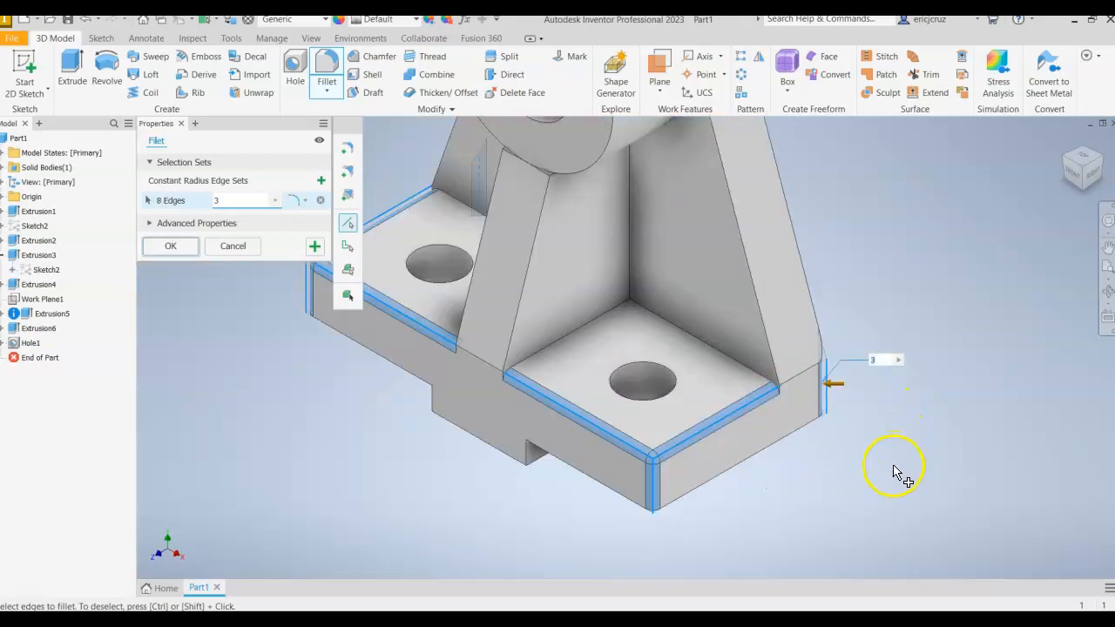
# Step: Add the rib's two sloped edges and the inner joints of the right-hand pocket to the 3 mm fillet selection
pyautogui.click(529, 276)
pyautogui.click(495, 181)
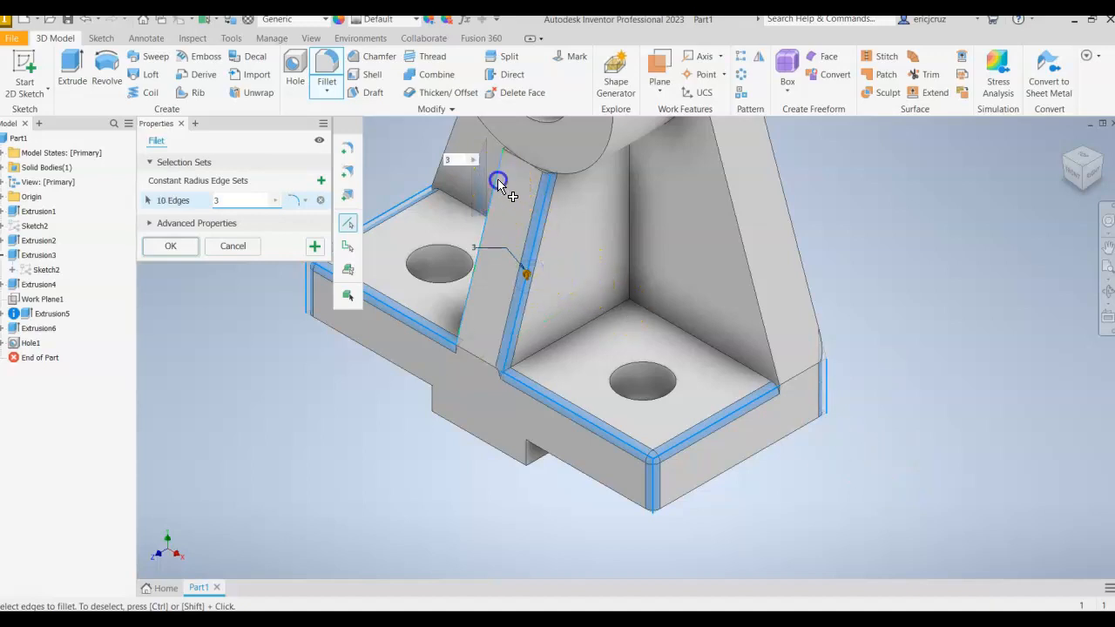
pyautogui.click(673, 330)
pyautogui.click(628, 237)
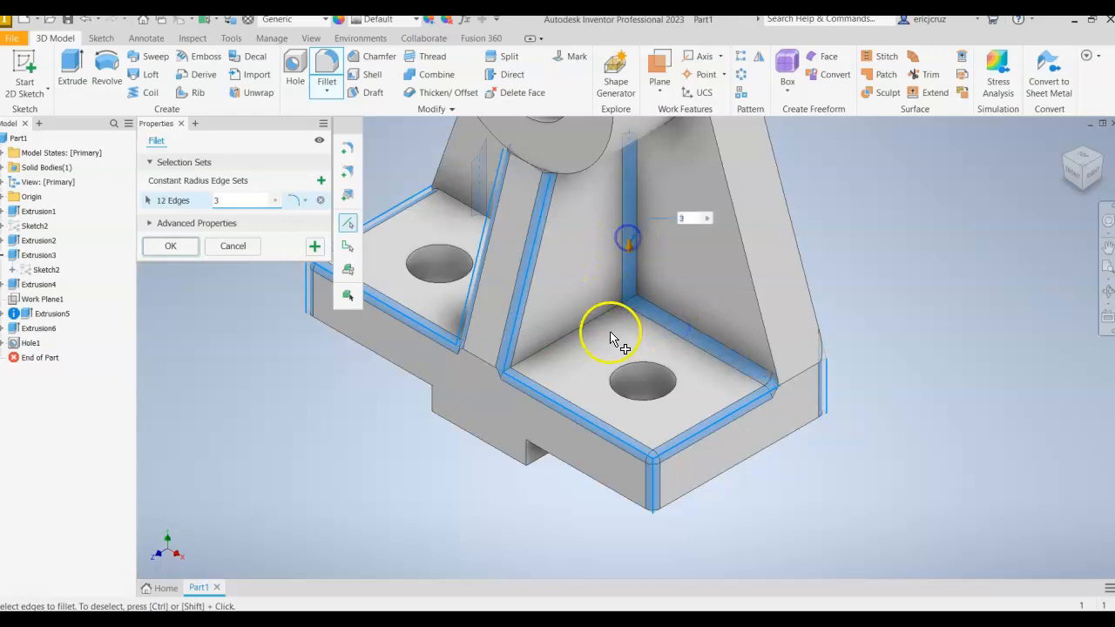
pyautogui.click(592, 321)
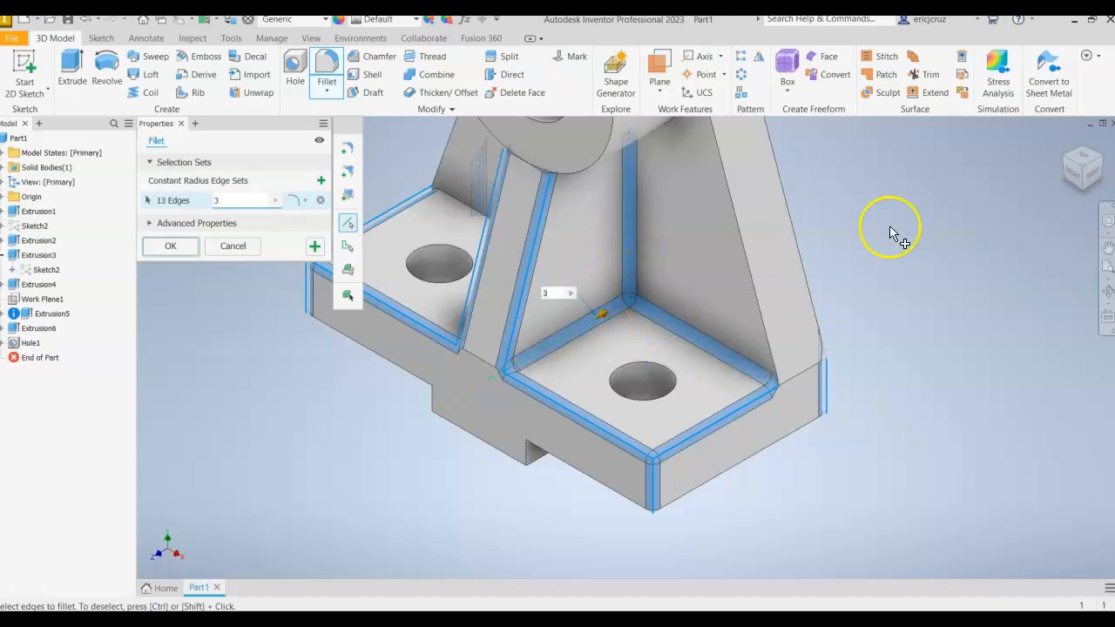
# Step: Add the left-hand pocket's inner joints, the cylinder joint and the plate's left sloped edge to the 3 mm fillet selection
pyautogui.click(1069, 151)
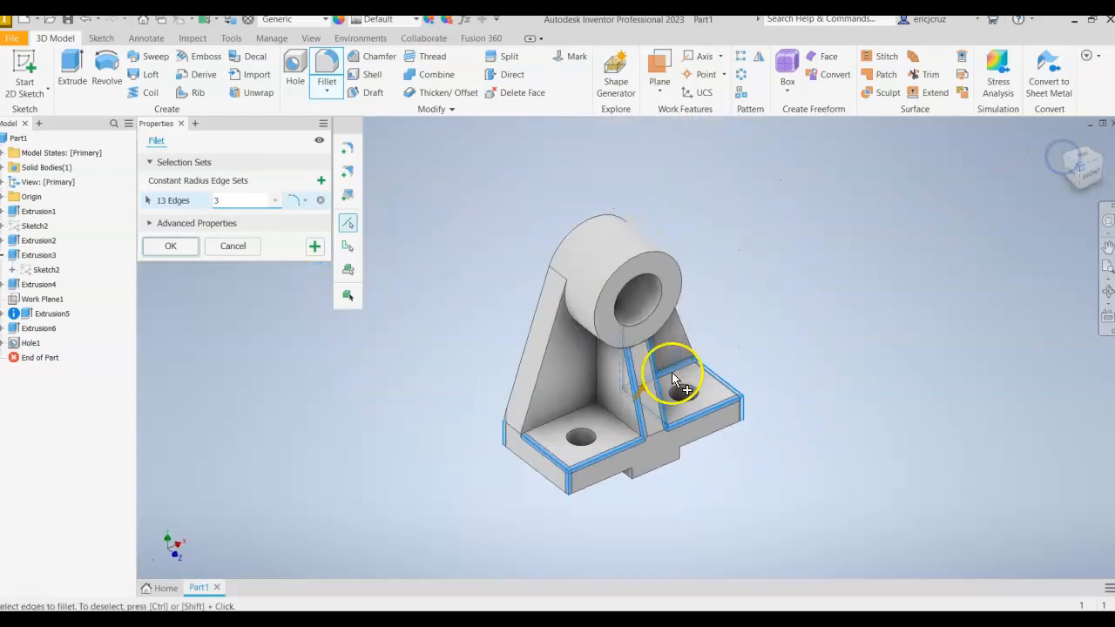
pyautogui.scroll(2, 671, 372)
pyautogui.click(582, 463)
pyautogui.click(540, 408)
pyautogui.click(496, 475)
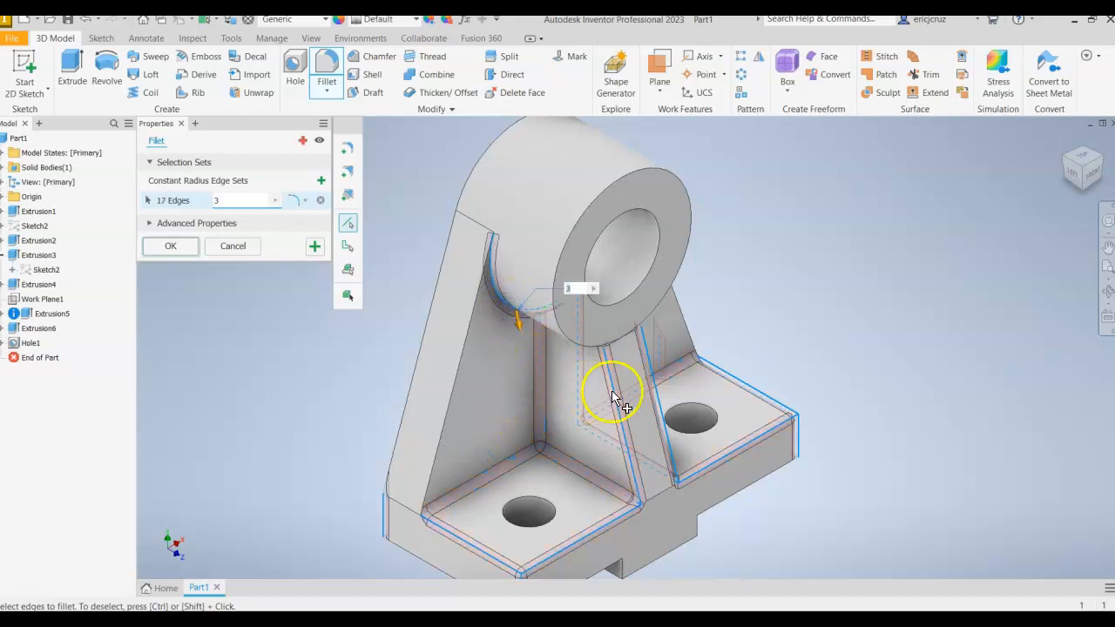
pyautogui.click(465, 326)
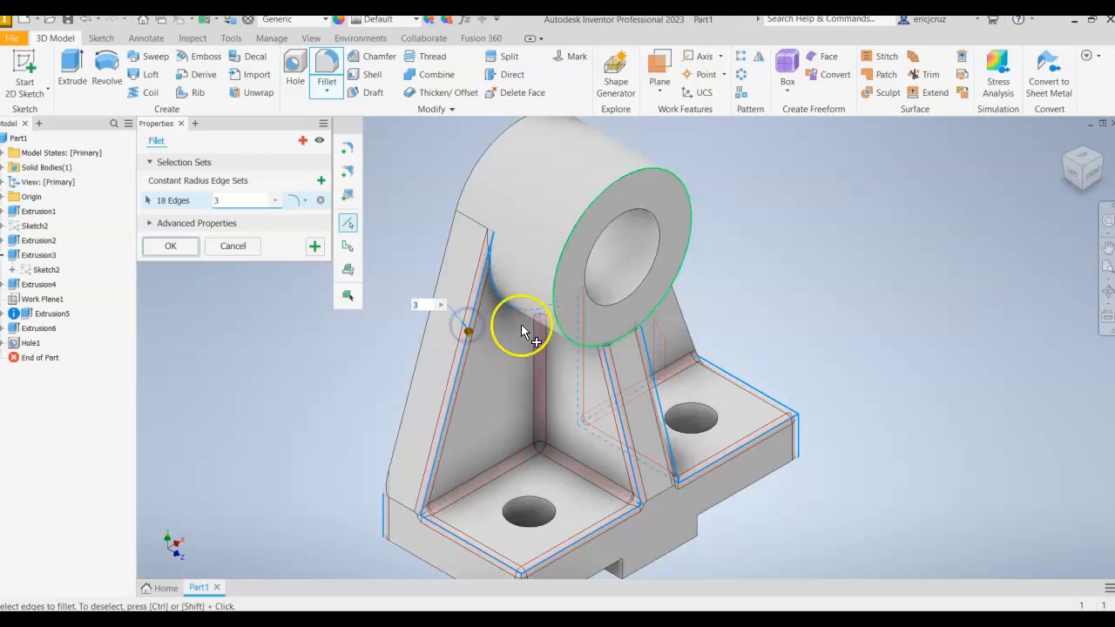
# Step: Try to apply the 3 mm fillet with the plate's remaining edges included, and abandon the fillet
pyautogui.keyDown('shift'); pyautogui.moveTo(779, 293); pyautogui.dragTo(722, 273, button='middle'); pyautogui.keyUp('shift')
pyautogui.click(715, 265)
pyautogui.keyDown('shift'); pyautogui.moveTo(859, 323); pyautogui.dragTo(747, 319, button='middle'); pyautogui.keyUp('shift')
pyautogui.click(594, 224)
pyautogui.keyDown('shift'); pyautogui.moveTo(897, 349); pyautogui.dragTo(800, 389, button='middle'); pyautogui.keyUp('shift')
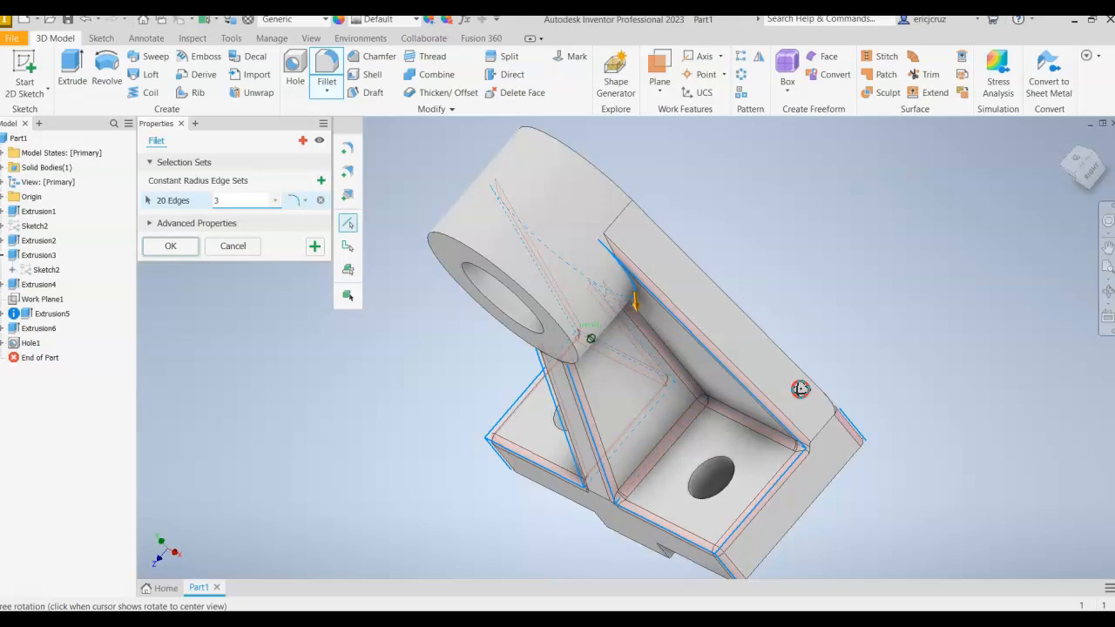
pyautogui.click(770, 455)
pyautogui.keyDown('shift'); pyautogui.moveTo(770, 456); pyautogui.dragTo(906, 443, button='middle'); pyautogui.keyUp('shift')
pyautogui.click(185, 252)
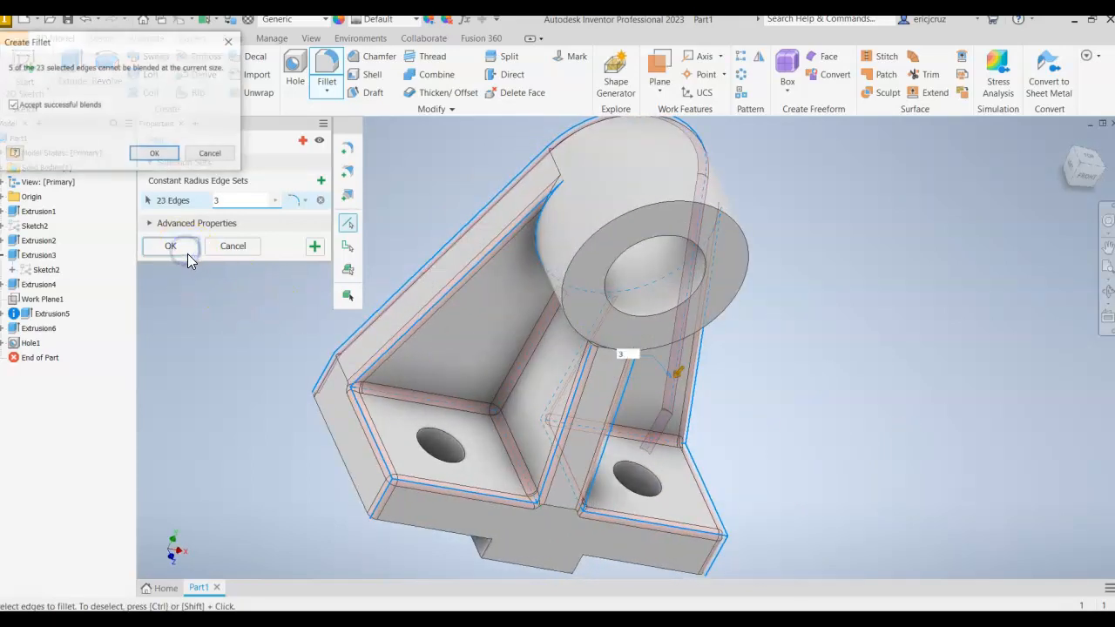
pyautogui.click(216, 155)
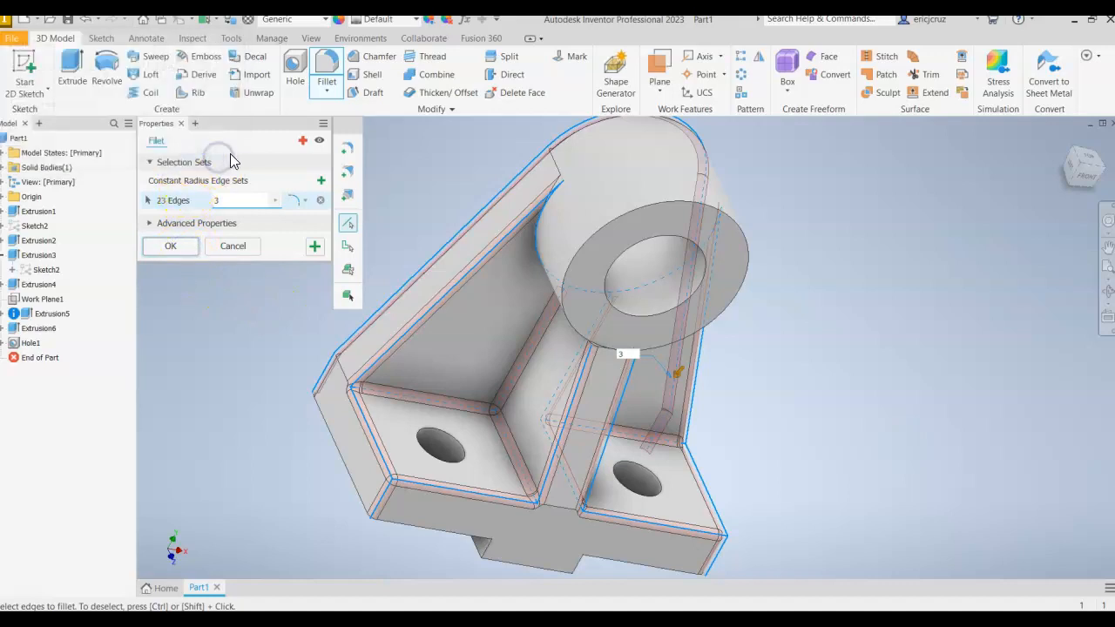
pyautogui.click(237, 246)
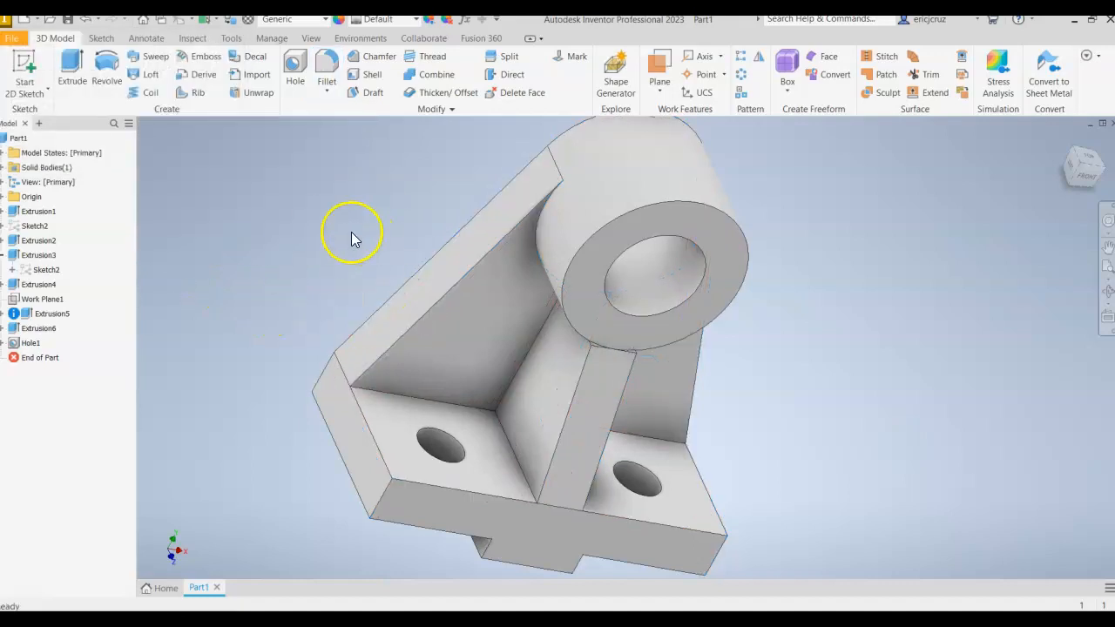
# Step: Fillet the base block's four vertical corner edges with a 3 mm radius
pyautogui.click(327, 77)
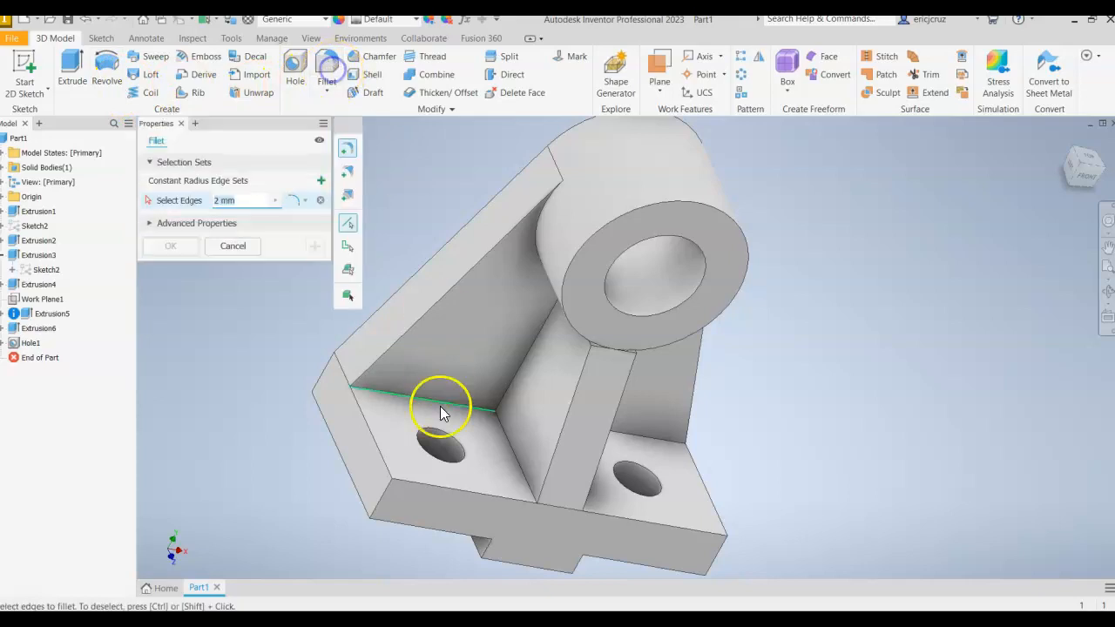
pyautogui.click(320, 374)
pyautogui.click(384, 499)
pyautogui.click(719, 549)
pyautogui.keyDown('shift'); pyautogui.moveTo(720, 549); pyautogui.dragTo(710, 473, button='middle'); pyautogui.keyUp('shift')
pyautogui.click(824, 413)
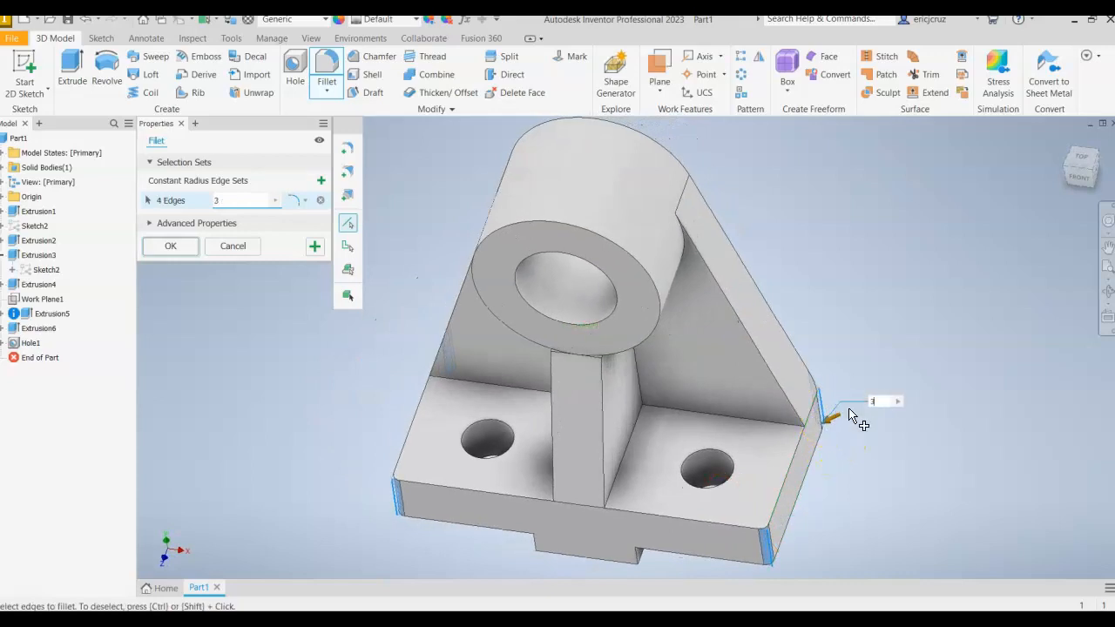
pyautogui.click(179, 247)
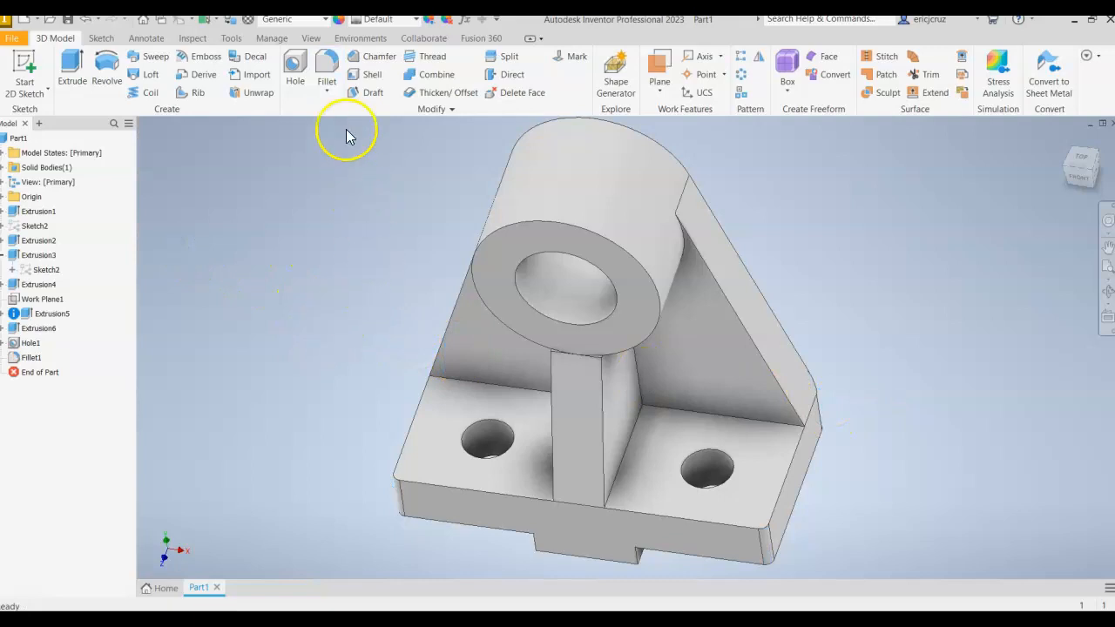
# Step: Fillet the base block's outer top edges along the front and both ends with a 3 mm radius
pyautogui.click(326, 70)
pyautogui.click(410, 440)
pyautogui.click(696, 520)
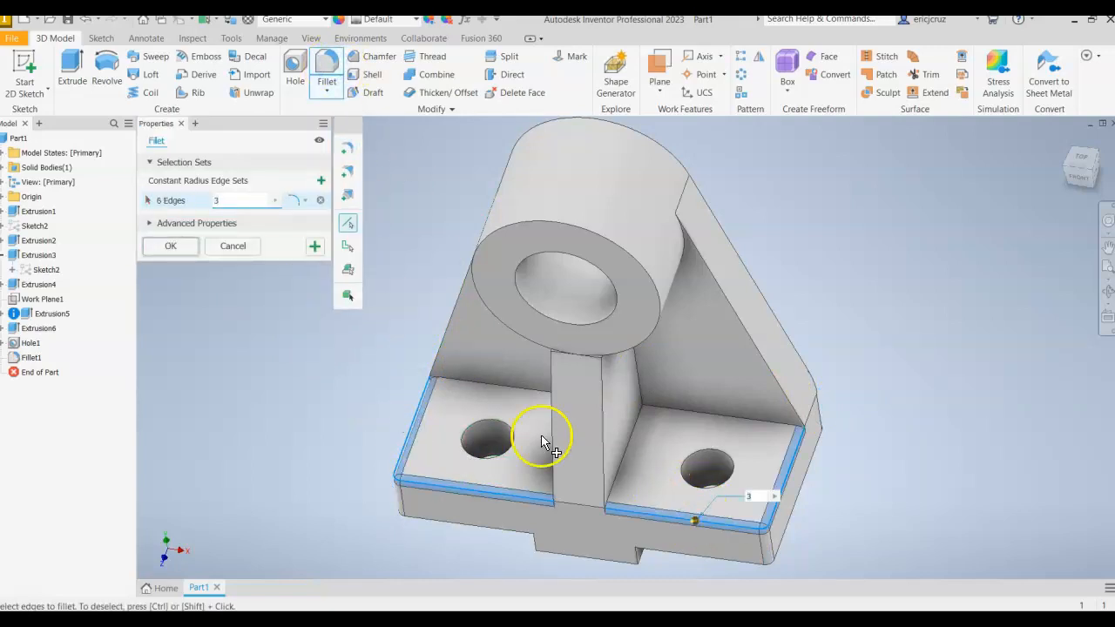
pyautogui.click(170, 246)
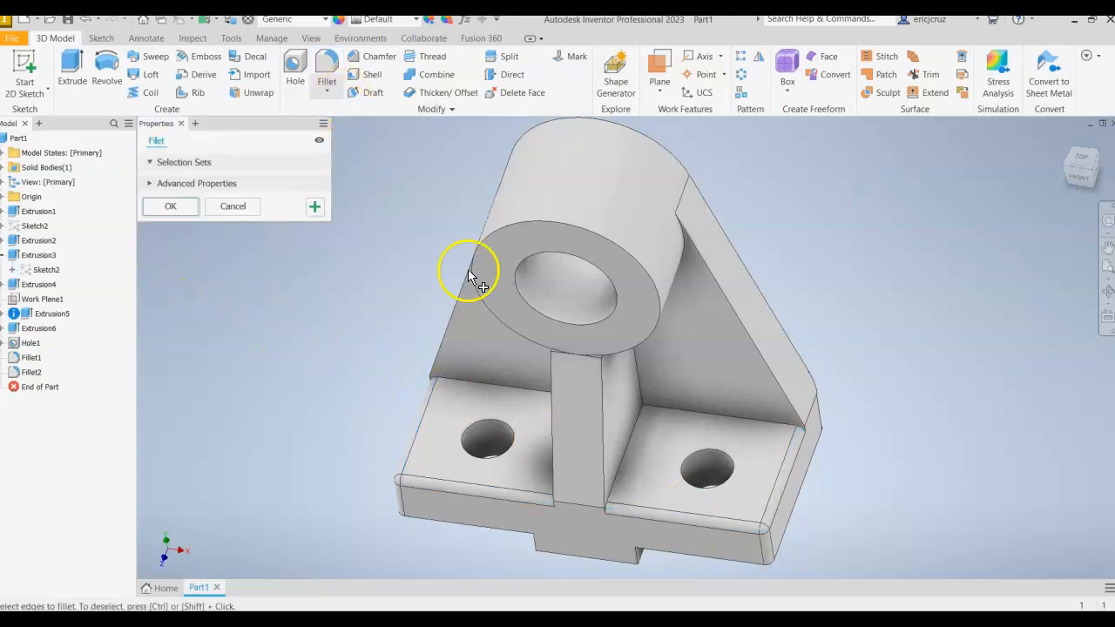
# Step: Fillet the inner joints between the base block, tapered plate and rib on both sides with a 3 mm radius
pyautogui.click(505, 385)
pyautogui.click(704, 411)
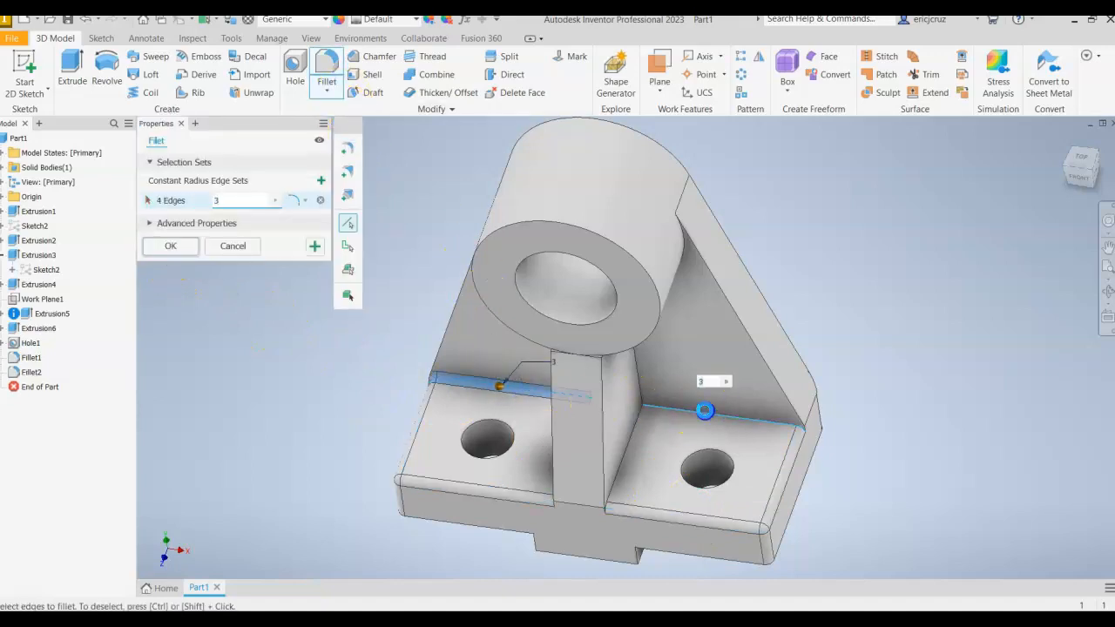
pyautogui.click(644, 381)
pyautogui.click(633, 438)
pyautogui.keyDown('shift'); pyautogui.moveTo(589, 470); pyautogui.dragTo(645, 468, button='middle'); pyautogui.keyUp('shift')
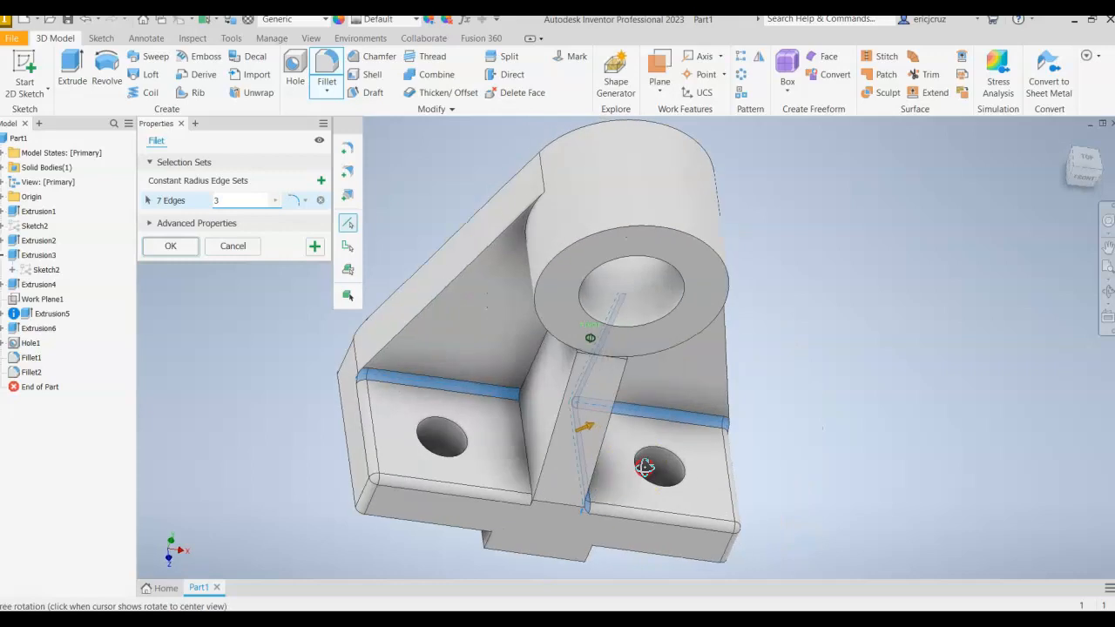
pyautogui.click(530, 362)
pyautogui.click(522, 458)
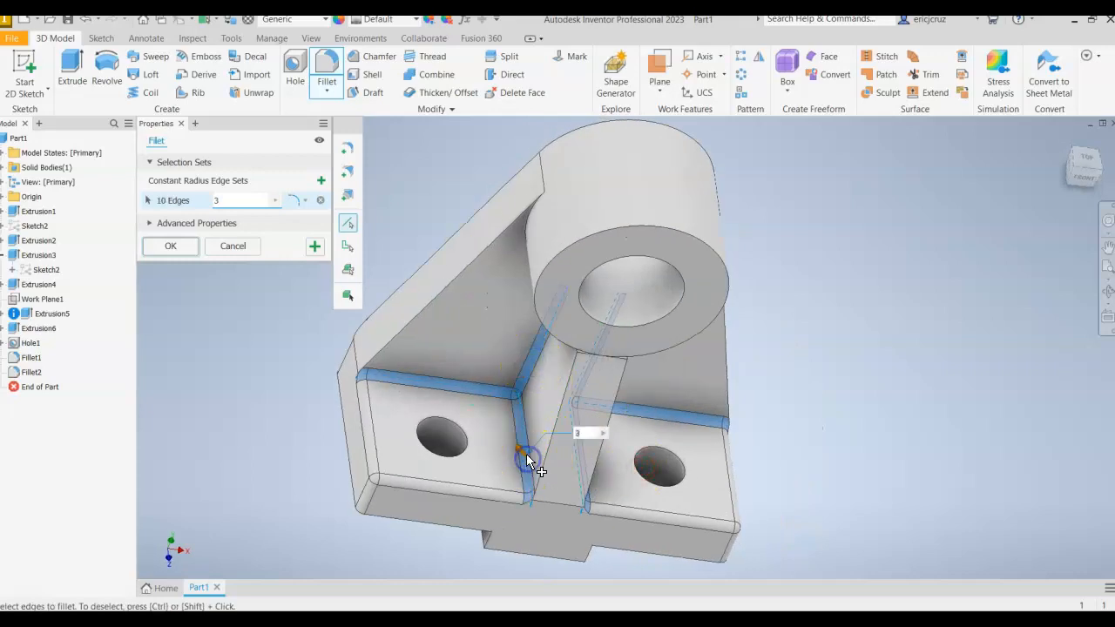
pyautogui.click(158, 248)
# Step: Fillet the sloped front edges of the rib and the tapered plate on both sides with a 3 mm radius
pyautogui.press('f')
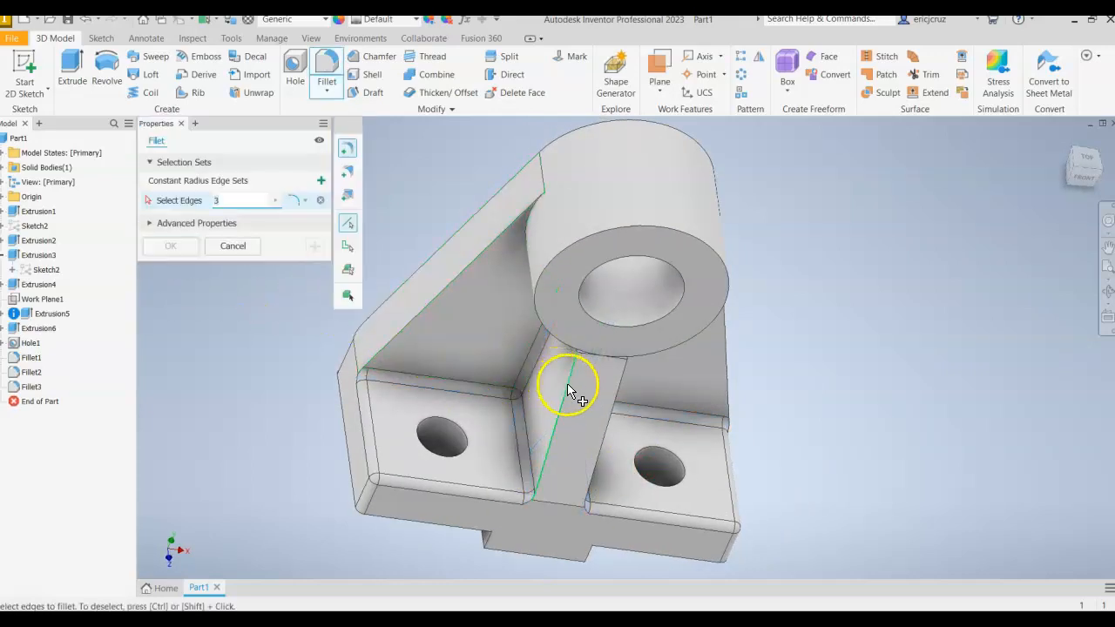
pyautogui.click(567, 384)
pyautogui.click(615, 395)
pyautogui.keyDown('shift'); pyautogui.moveTo(812, 453); pyautogui.dragTo(747, 442, button='middle'); pyautogui.keyUp('shift')
pyautogui.click(767, 389)
pyautogui.click(461, 332)
pyautogui.keyDown('shift'); pyautogui.moveTo(686, 422); pyautogui.dragTo(782, 406, button='middle'); pyautogui.keyUp('shift')
pyautogui.click(499, 267)
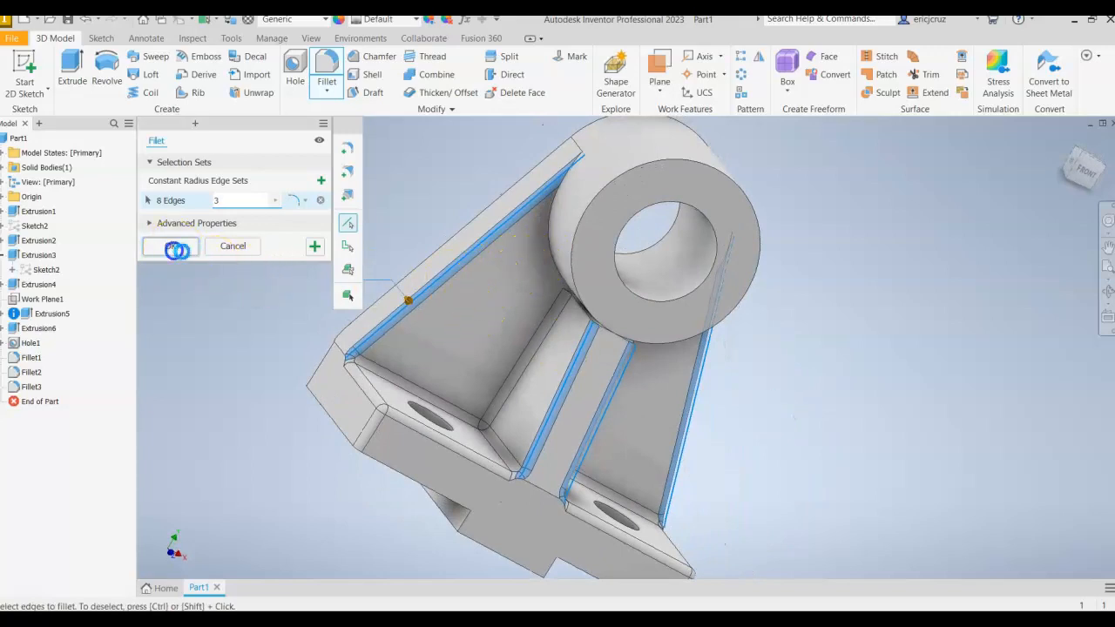
pyautogui.click(172, 247)
pyautogui.press('Return')
pyautogui.click(555, 268)
pyautogui.keyDown('shift'); pyautogui.moveTo(774, 415); pyautogui.dragTo(683, 332, button='middle'); pyautogui.keyUp('shift')
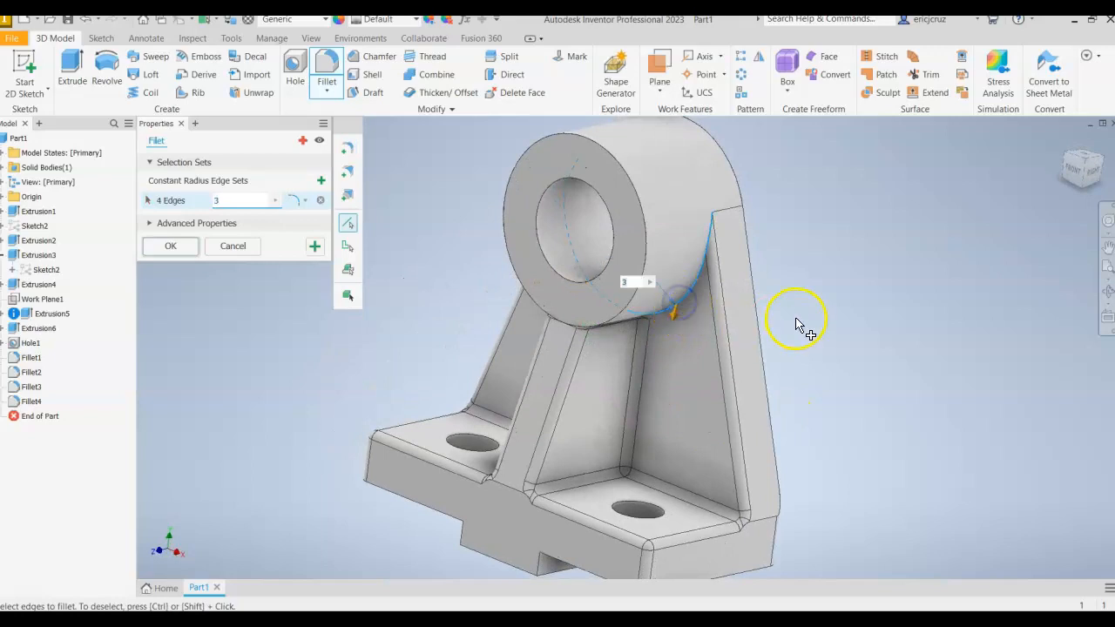
pyautogui.keyDown('shift'); pyautogui.moveTo(796, 323); pyautogui.dragTo(791, 305, button='middle'); pyautogui.keyUp('shift')
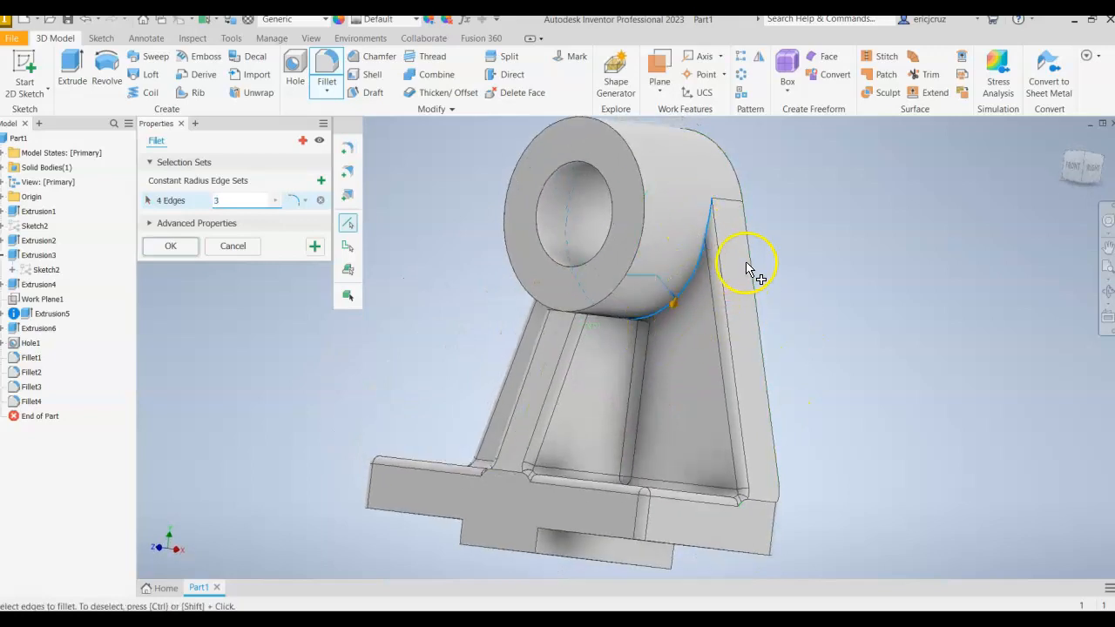
pyautogui.scroll(2, 742, 269)
pyautogui.scroll(-5, 730, 271)
pyautogui.scroll(5, 490, 402)
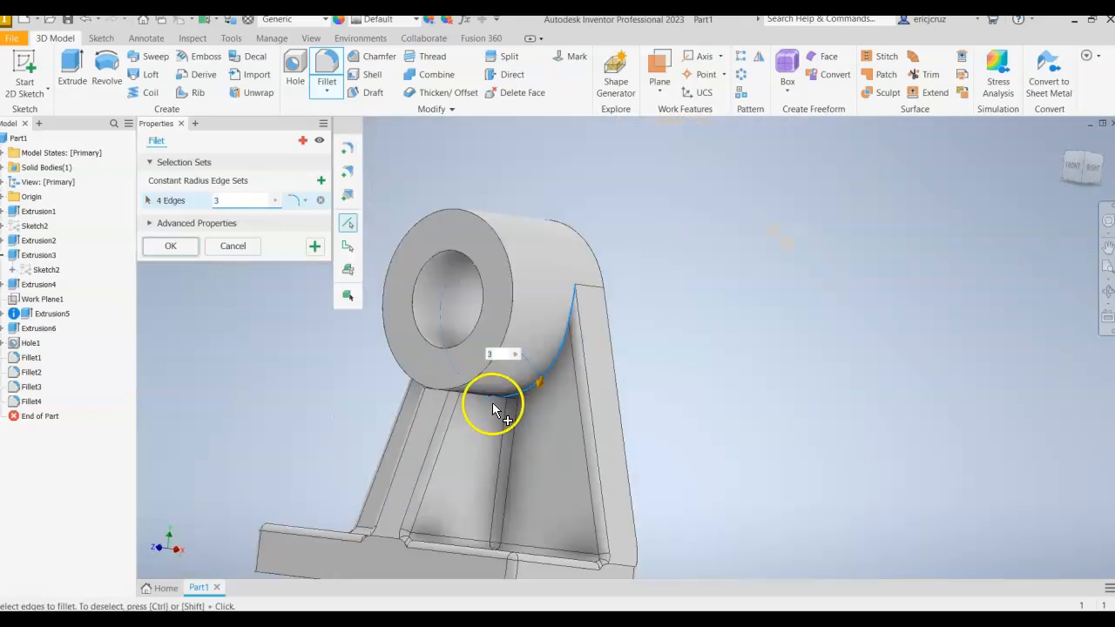
pyautogui.keyDown('shift'); pyautogui.moveTo(485, 399); pyautogui.dragTo(588, 434, button='middle'); pyautogui.keyUp('shift')
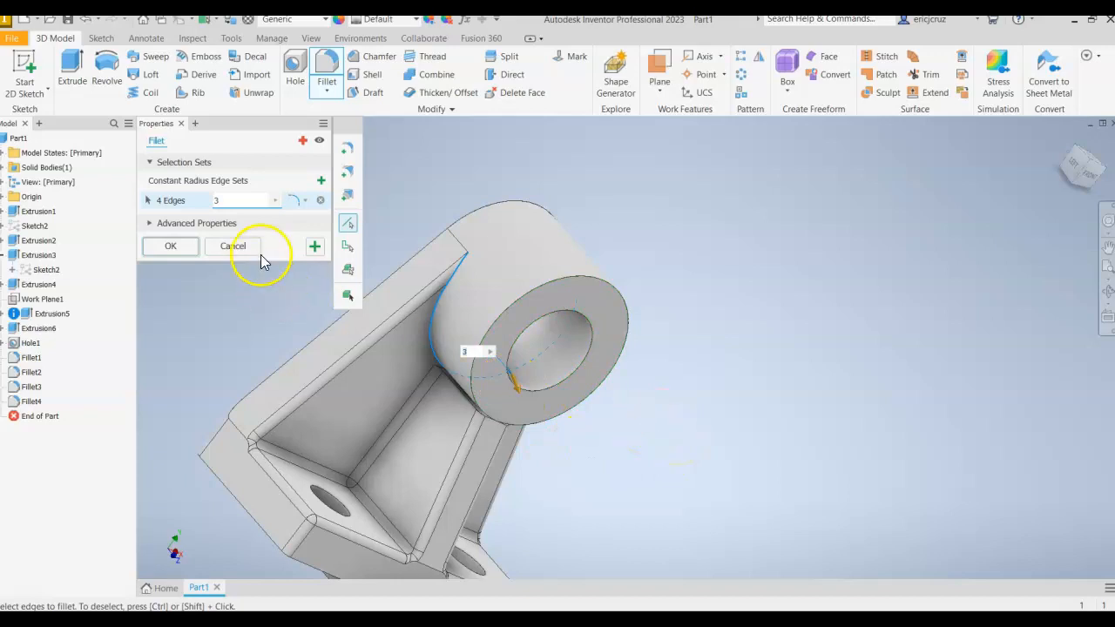
pyautogui.click(237, 251)
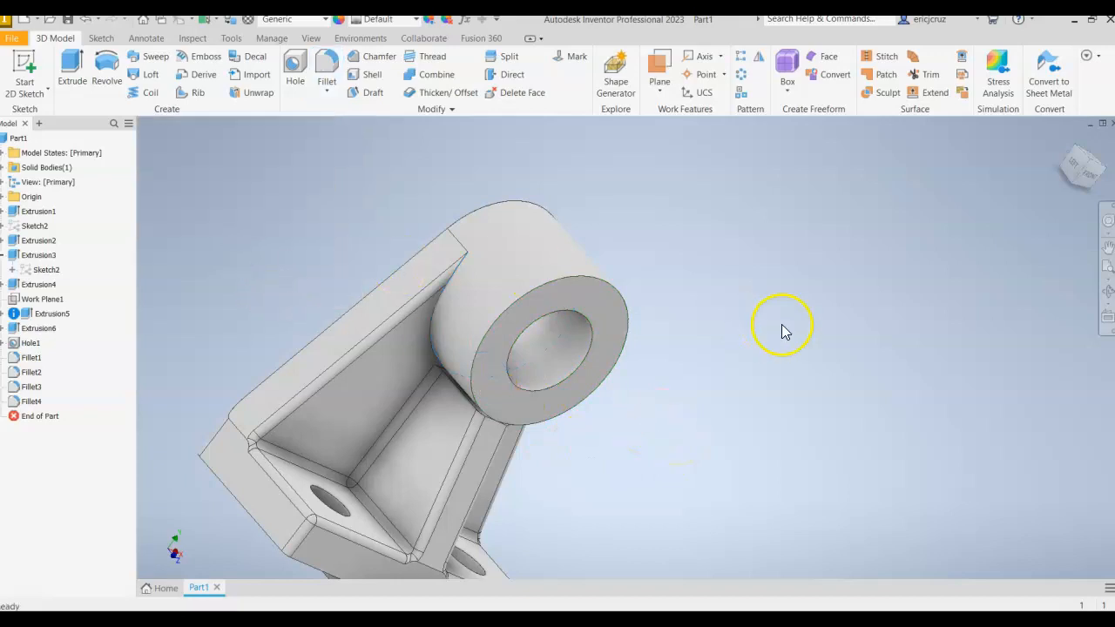
# Step: Examine the joint between the top of the rib and the underside of the cylinder up close
pyautogui.keyDown('shift'); pyautogui.moveTo(744, 390); pyautogui.dragTo(484, 373, button='middle'); pyautogui.keyUp('shift')
pyautogui.scroll(10, 484, 373)
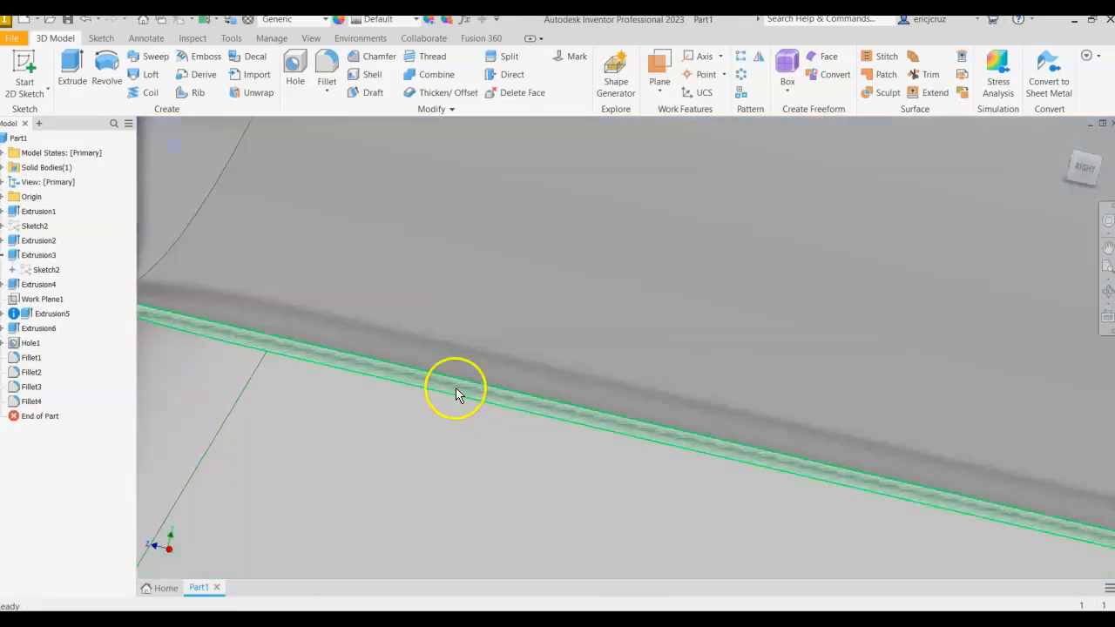
pyautogui.scroll(-5, 454, 397)
pyautogui.keyDown('shift'); pyautogui.moveTo(455, 399); pyautogui.dragTo(525, 401, button='middle'); pyautogui.keyUp('shift')
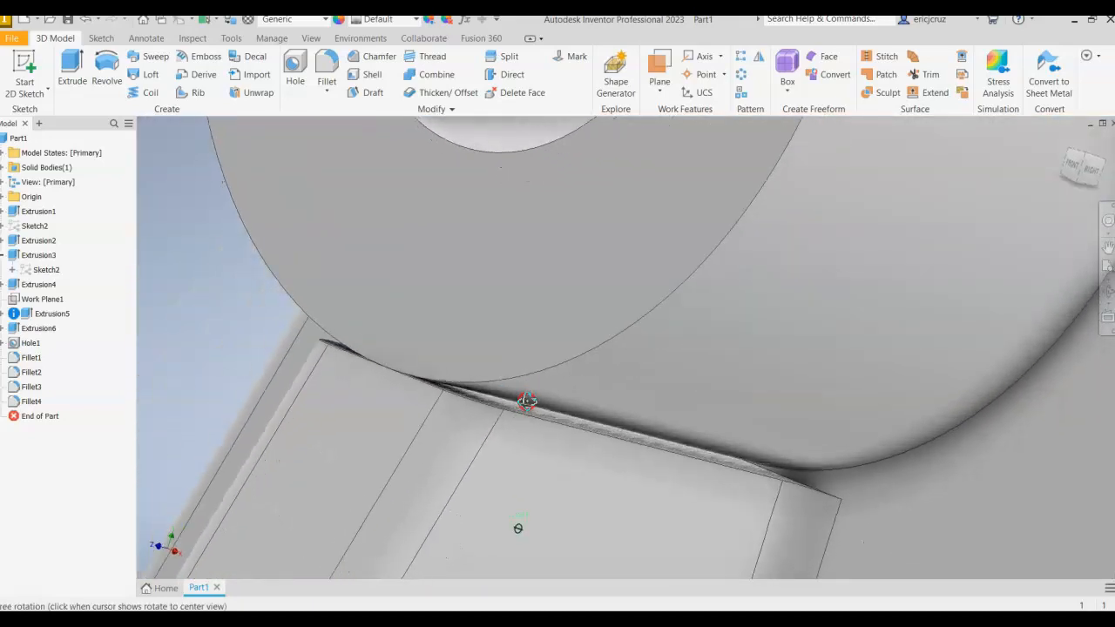
pyautogui.click(327, 76)
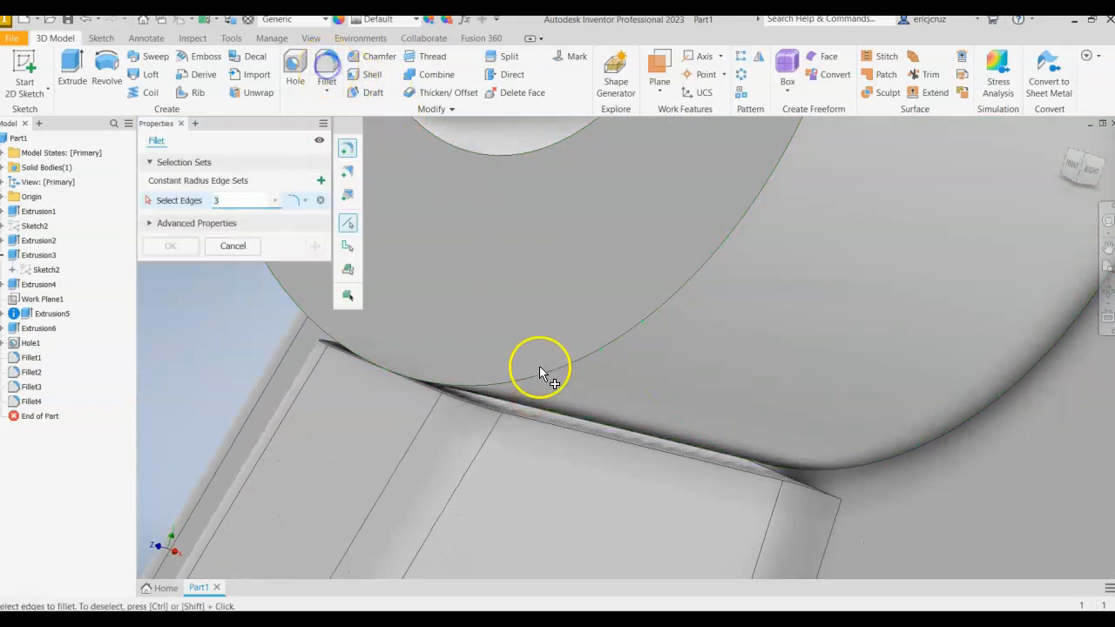
pyautogui.click(520, 421)
pyautogui.click(253, 250)
pyautogui.scroll(-5, 612, 423)
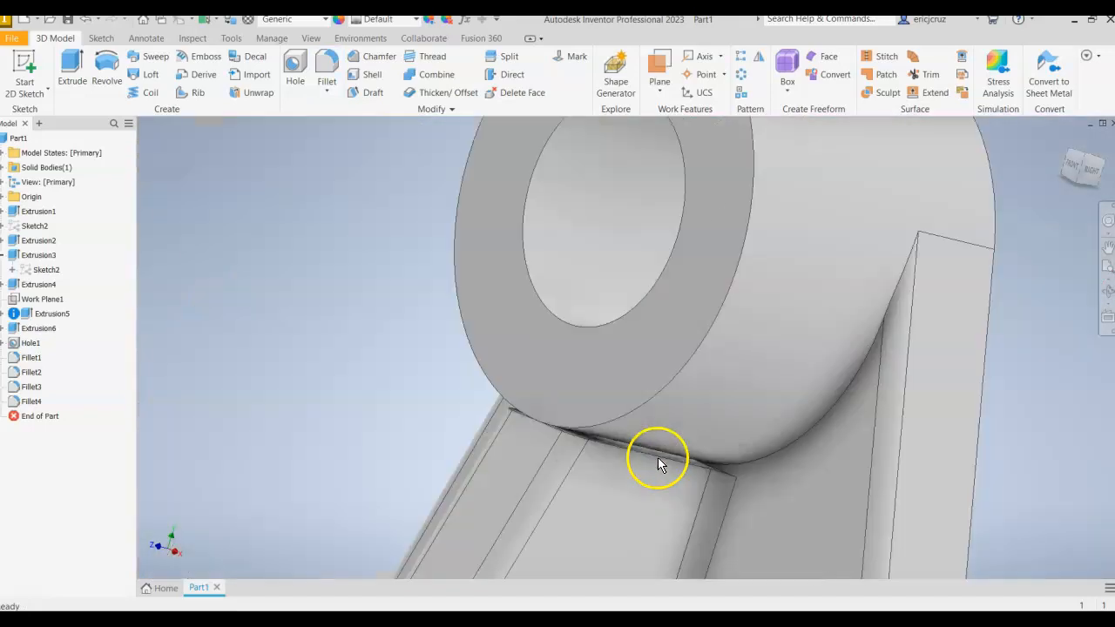
pyautogui.scroll(2, 658, 458)
pyautogui.scroll(-3, 591, 393)
pyautogui.scroll(6, 591, 399)
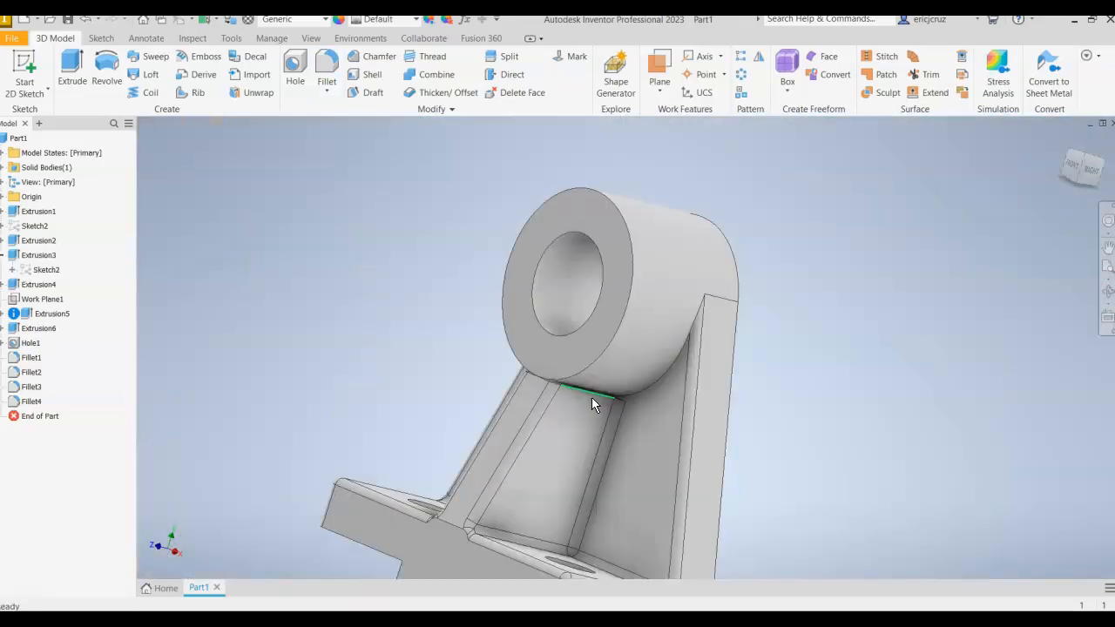
# Step: Fillet the edge chain around the tapered plate's outer sides, including its joints with the base ends, with a 3 mm radius
pyautogui.keyDown('shift'); pyautogui.moveTo(883, 374); pyautogui.dragTo(814, 293, button='middle'); pyautogui.keyUp('shift')
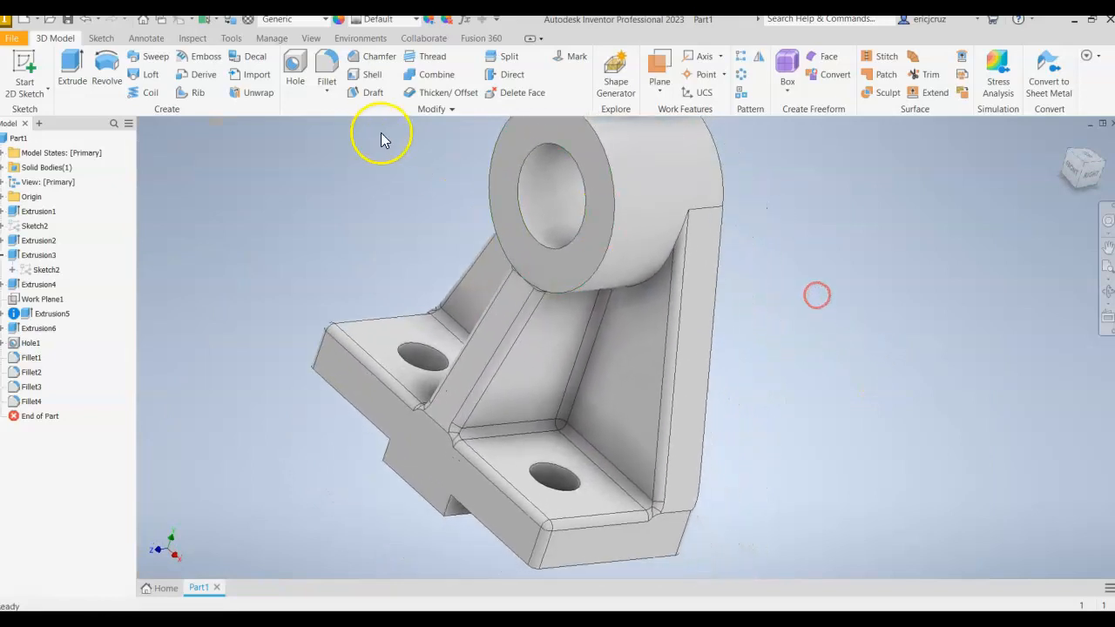
pyautogui.click(326, 70)
pyautogui.click(682, 516)
pyautogui.keyDown('shift'); pyautogui.moveTo(722, 518); pyautogui.dragTo(868, 451, button='middle'); pyautogui.keyUp('shift')
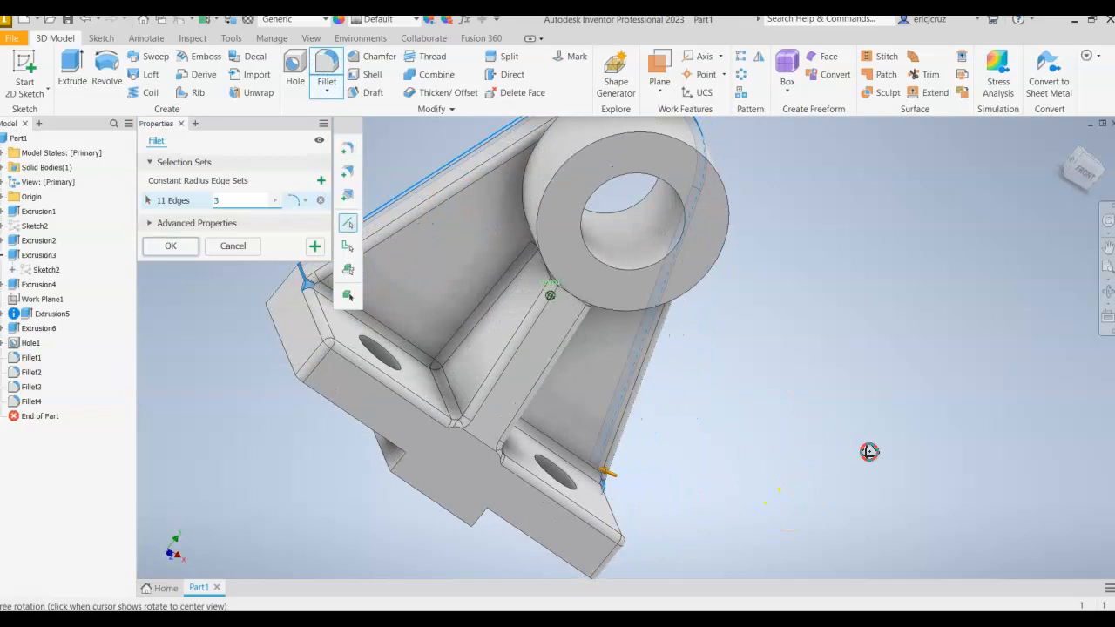
pyautogui.click(170, 245)
# Step: Open the rib extrusion's sketch, Sketch3, for editing
pyautogui.keyDown('shift'); pyautogui.moveTo(804, 415); pyautogui.dragTo(703, 415, button='middle'); pyautogui.keyUp('shift')
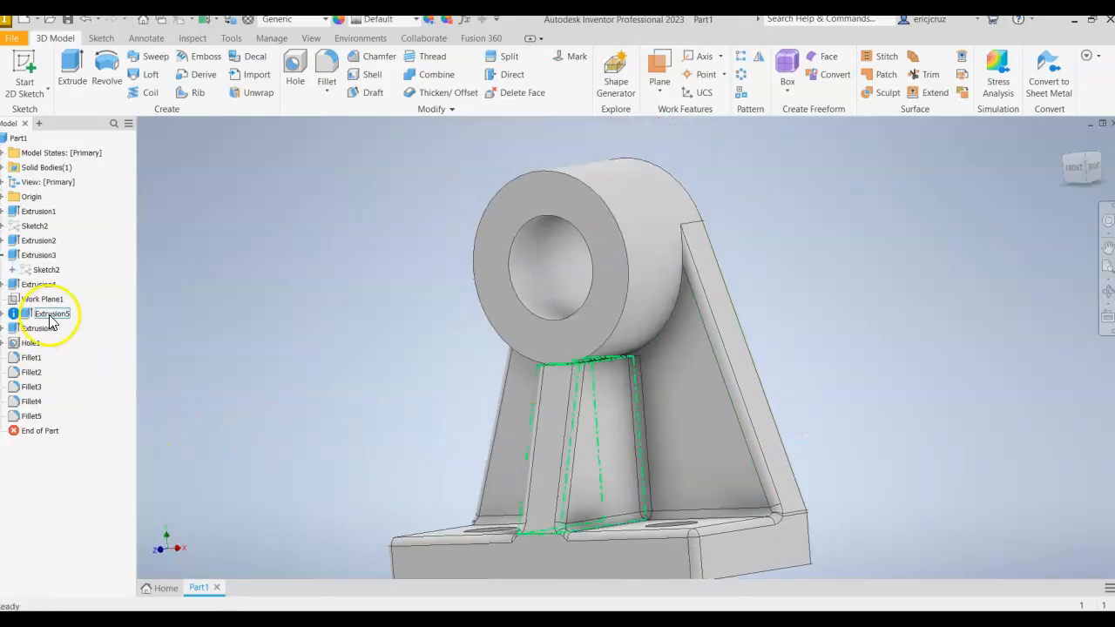
pyautogui.click(7, 314)
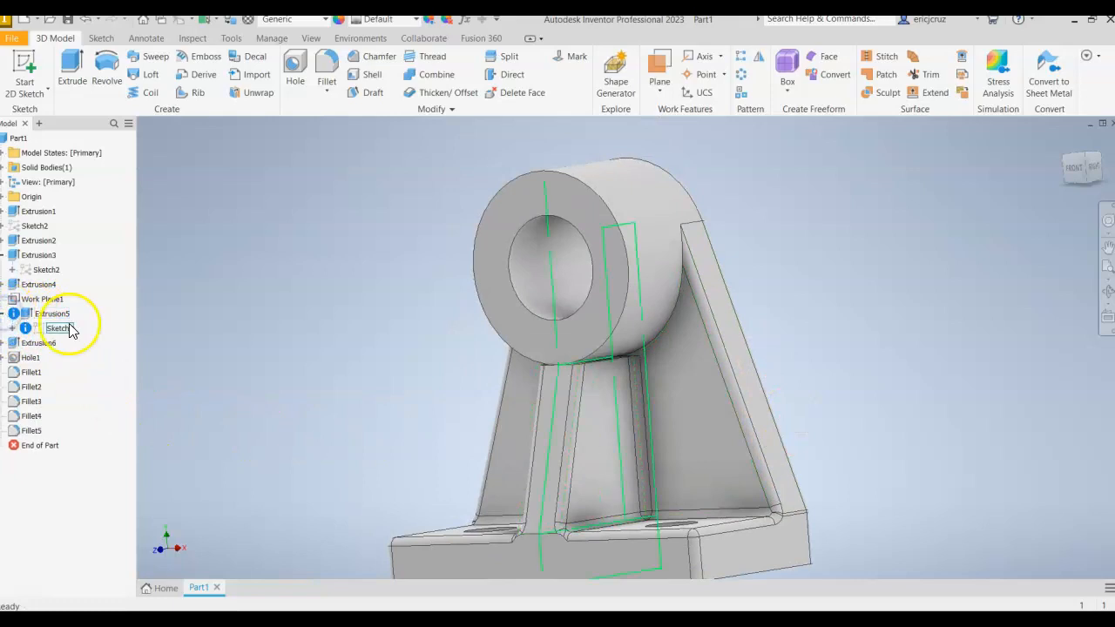
pyautogui.click(63, 328)
pyautogui.click(12, 329)
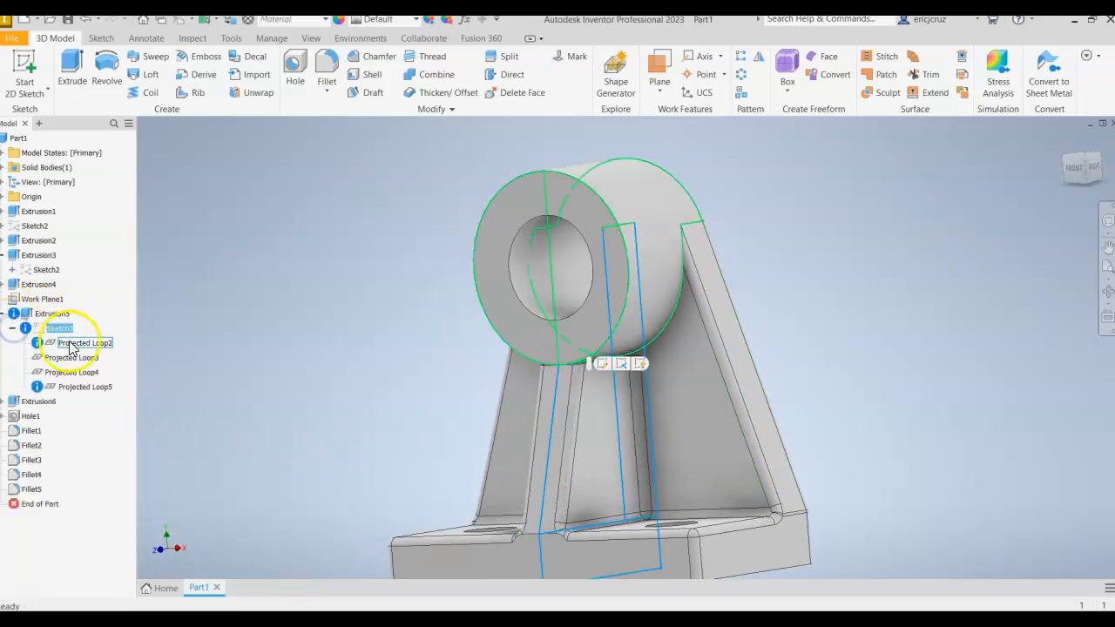
pyautogui.click(63, 328)
pyautogui.rightClick(63, 329)
pyautogui.click(88, 357)
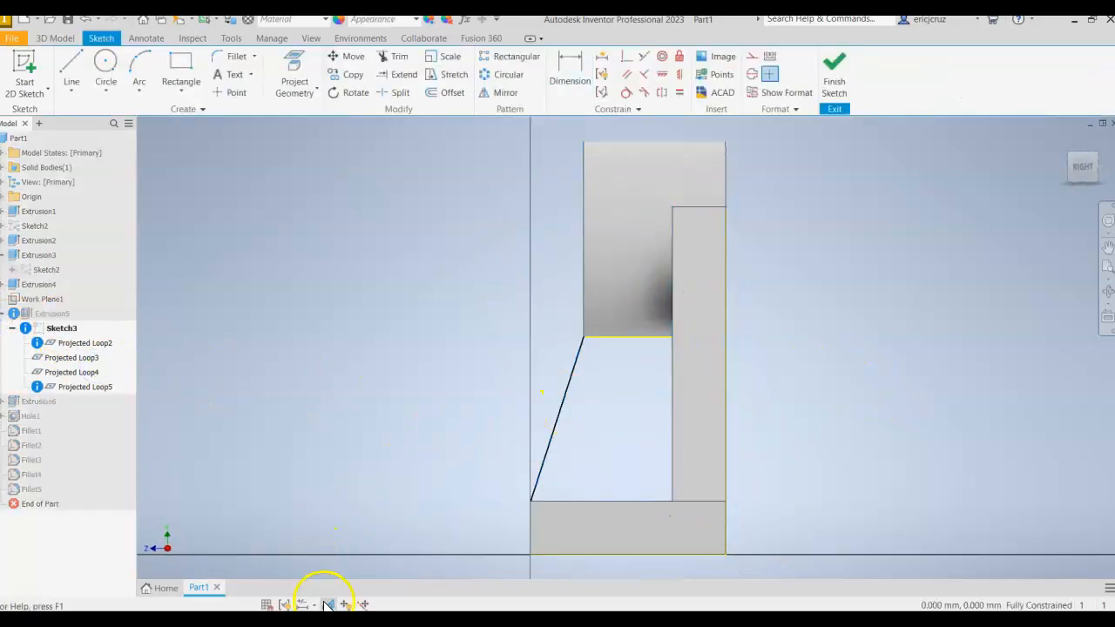
# Step: Slice the model at the sketch plane and draw a rectangle about 7 mm high on the rib profile's top edge, reaching the tapered plate
pyautogui.click(327, 605)
pyautogui.scroll(3, 745, 250)
pyautogui.moveTo(723, 303); pyautogui.dragTo(749, 209, button='middle')
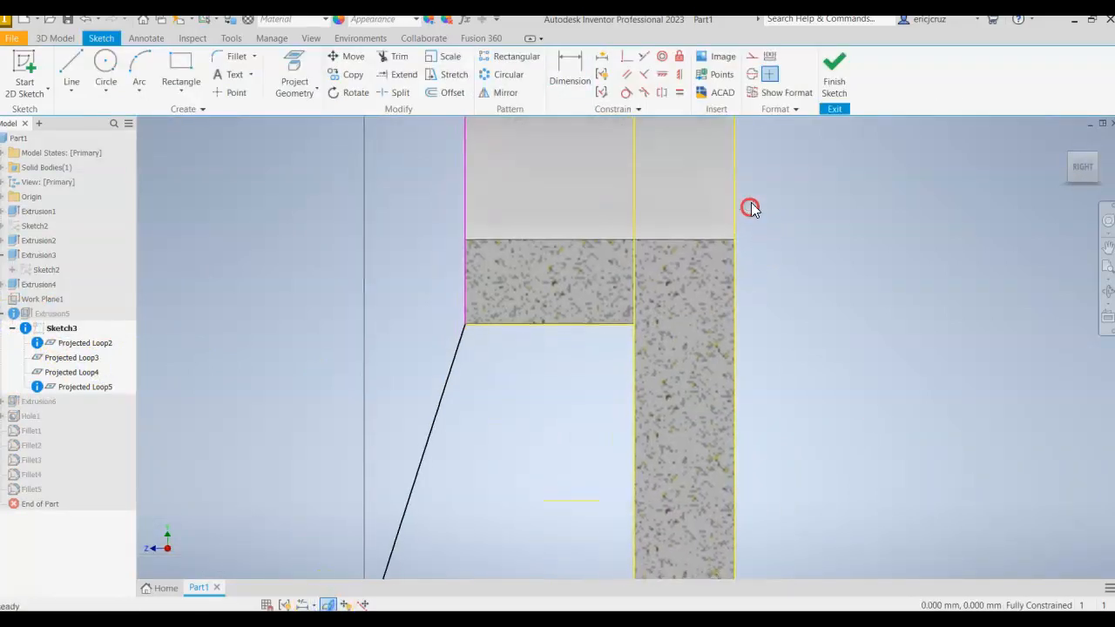
pyautogui.scroll(3, 463, 298)
pyautogui.moveTo(418, 274); pyautogui.dragTo(393, 277, button='middle')
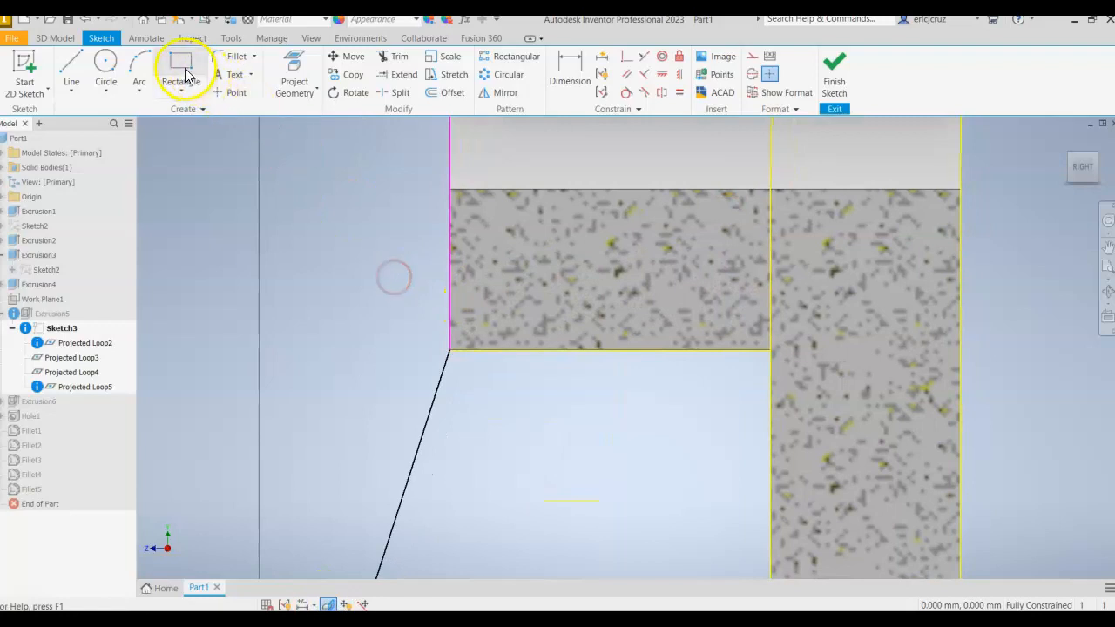
pyautogui.click(454, 351)
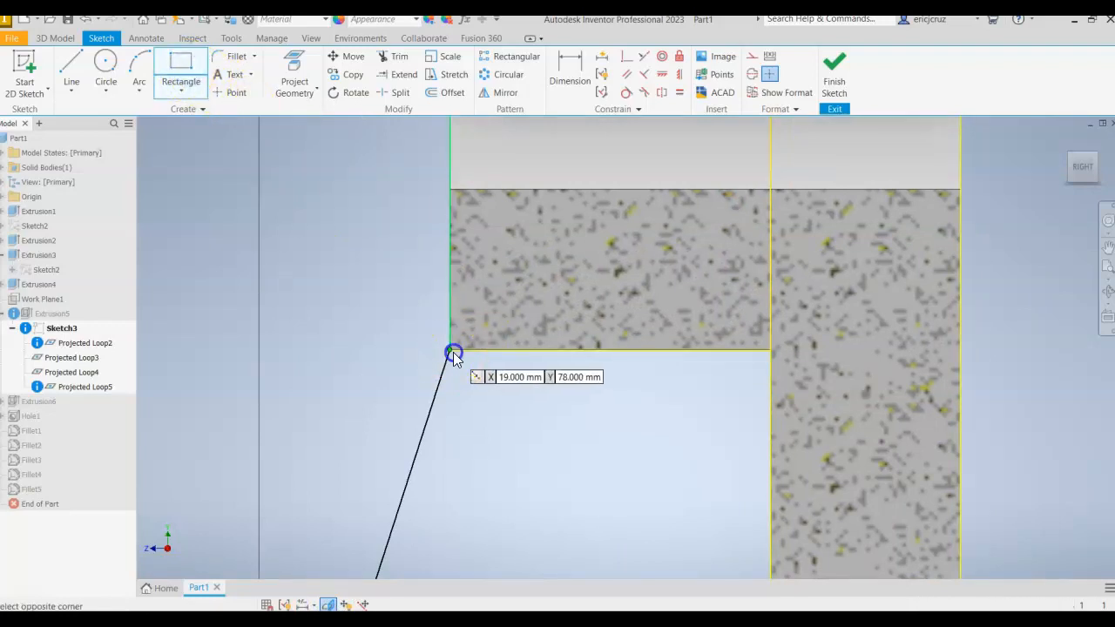
pyautogui.click(771, 280)
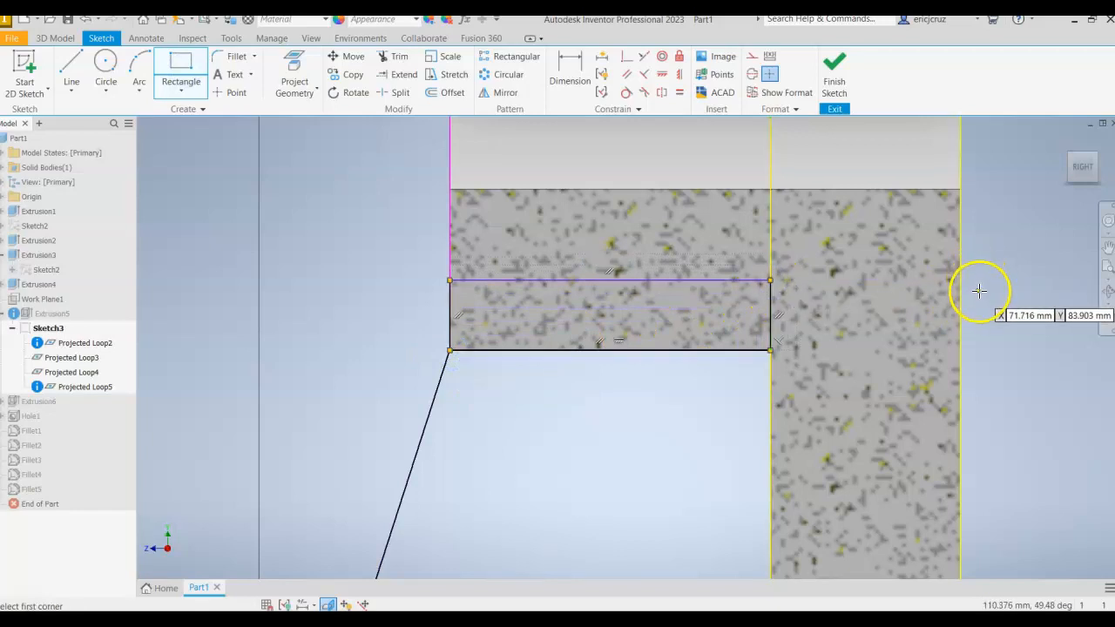
# Step: Dimension the rectangle's height to 3 mm, finish the sketch and accept the result
pyautogui.click(570, 69)
pyautogui.click(540, 351)
pyautogui.click(549, 294)
pyautogui.click(387, 307)
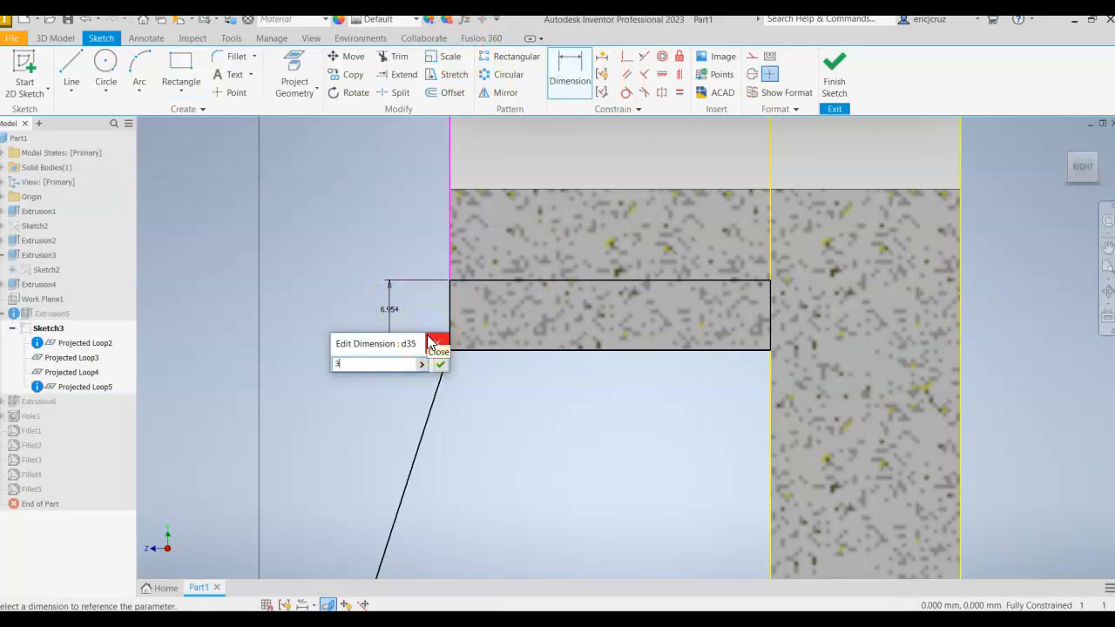
pyautogui.write('3')
pyautogui.press('Return')
pyautogui.moveTo(416, 330)
pyautogui.keyDown('shift'); pyautogui.mouseDown(button='middle')
pyautogui.moveTo(525, 347)
pyautogui.moveTo(570, 324)
pyautogui.moveTo(574, 334)
pyautogui.moveTo(403, 331)
pyautogui.mouseUp(button='middle'); pyautogui.keyUp('shift')
pyautogui.click(833, 68)
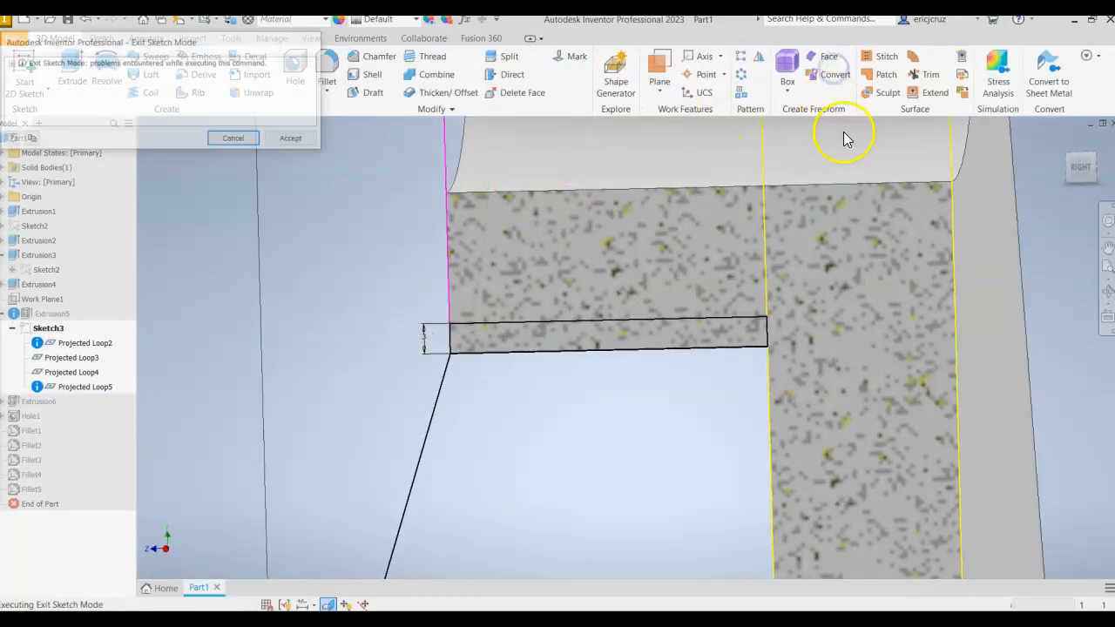
pyautogui.click(293, 140)
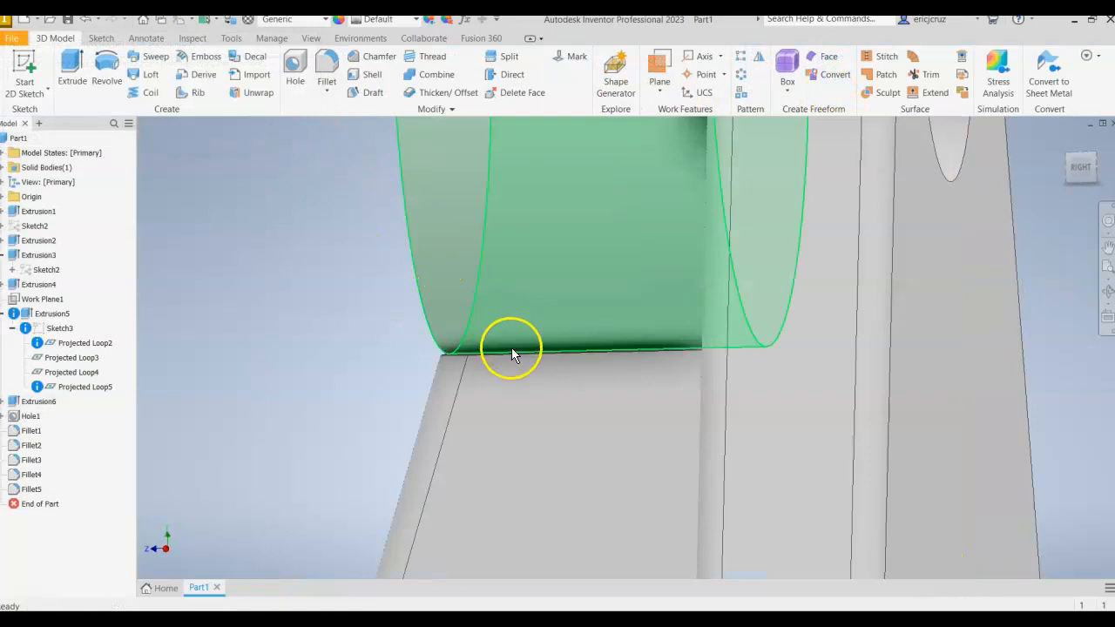
# Step: Edit the rib extrusion to add the new rectangle as a second profile and accept the change
pyautogui.rightClick(46, 318)
pyautogui.click(88, 373)
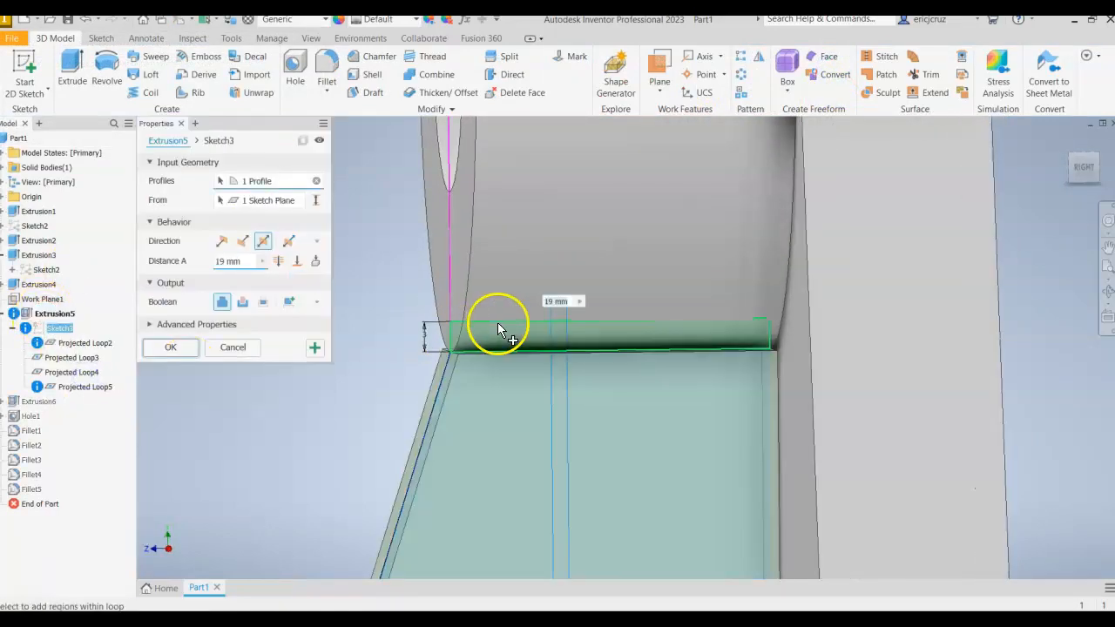
pyautogui.click(497, 333)
pyautogui.keyDown('shift'); pyautogui.moveTo(320, 381); pyautogui.dragTo(345, 373, button='middle'); pyautogui.keyUp('shift')
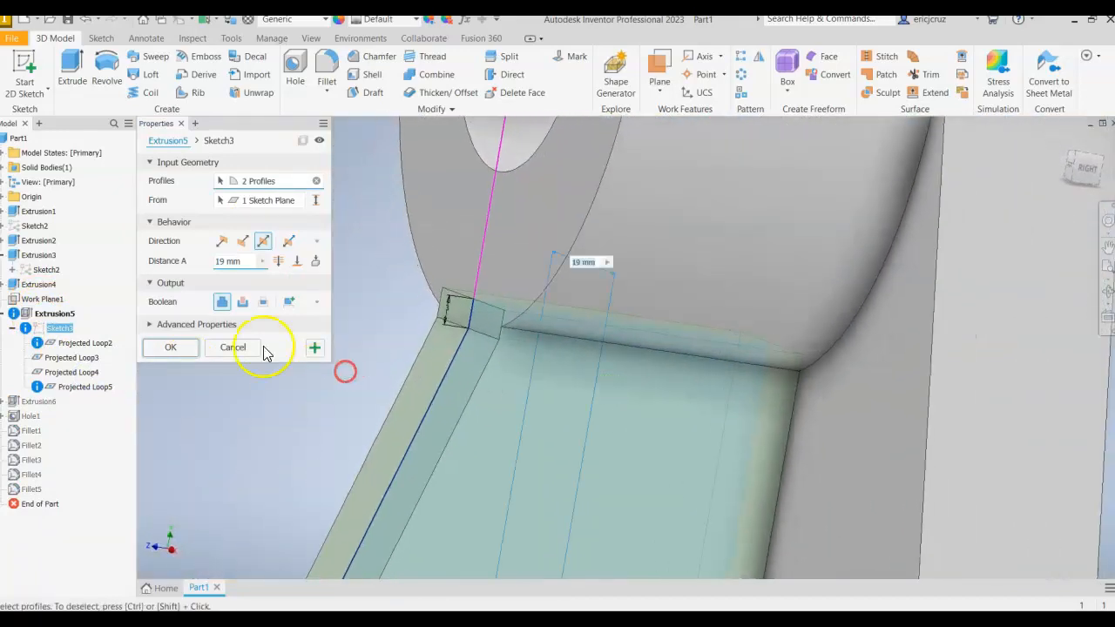
pyautogui.click(191, 349)
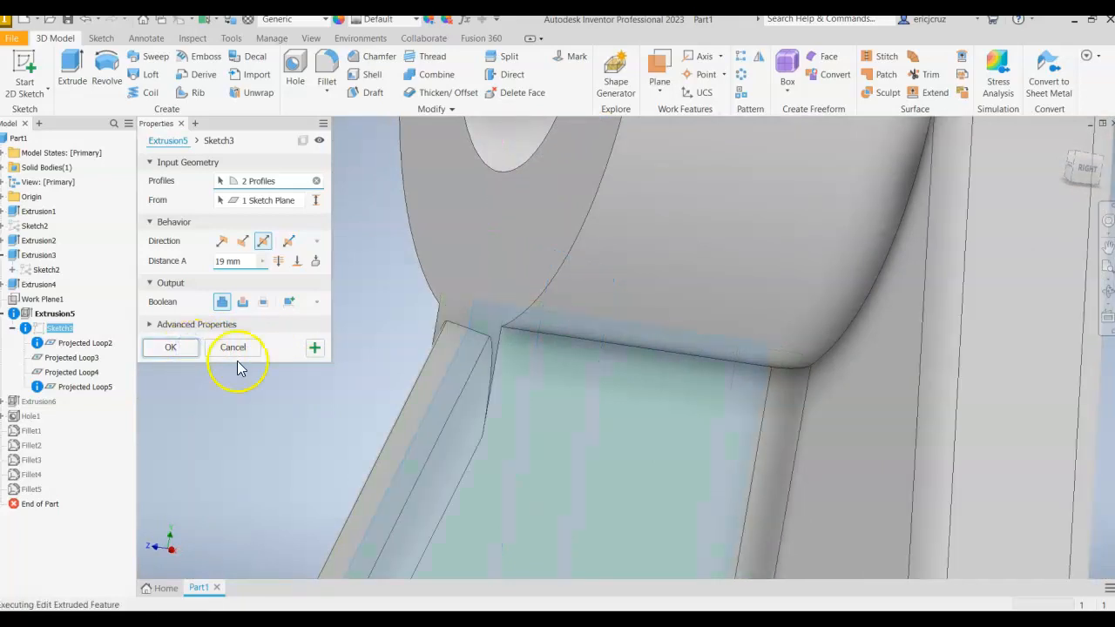
pyautogui.click(293, 140)
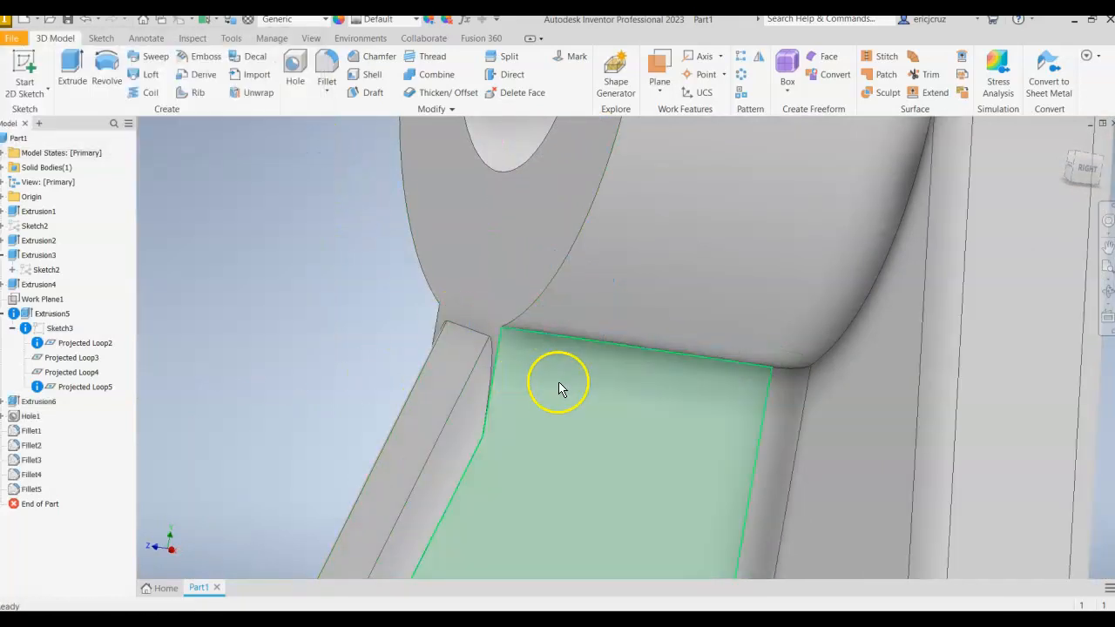
# Step: Delete Fillet4, the fillet on the sloped front edges of the rib and tapered plate
pyautogui.scroll(-5, 560, 386)
pyautogui.scroll(-3, 584, 390)
pyautogui.keyDown('shift'); pyautogui.moveTo(584, 391); pyautogui.dragTo(645, 407); pyautogui.keyUp('shift')
pyautogui.scroll(5, 621, 406)
pyautogui.keyDown('shift'); pyautogui.moveTo(617, 406); pyautogui.dragTo(477, 372, button='middle'); pyautogui.keyUp('shift')
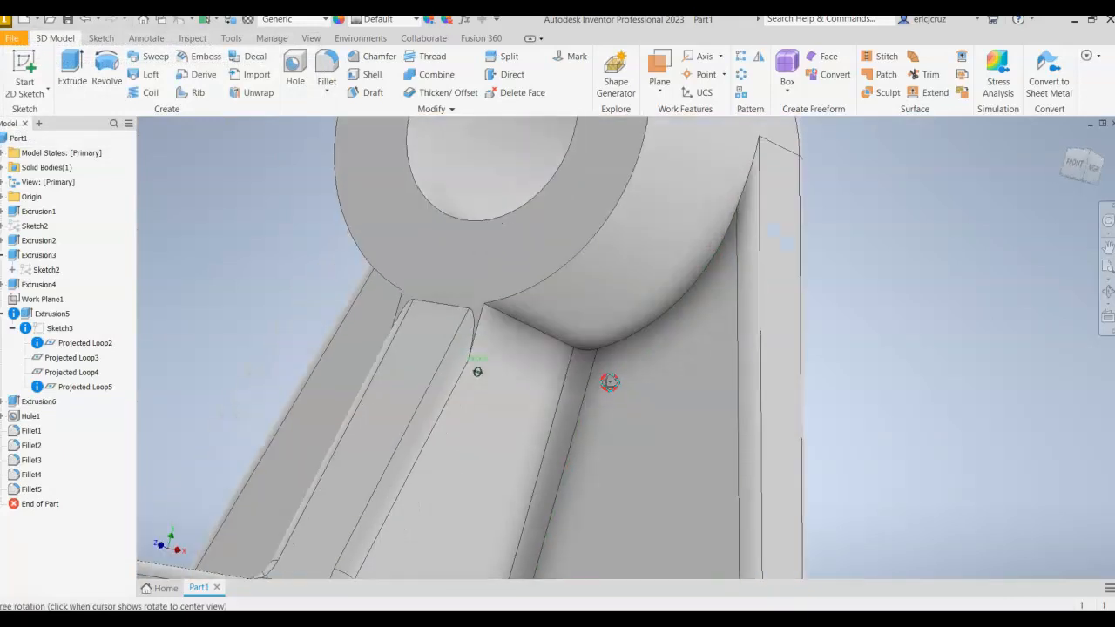
pyautogui.moveTo(610, 382)
pyautogui.keyDown('shift'); pyautogui.mouseDown(button='middle')
pyautogui.moveTo(786, 401)
pyautogui.moveTo(699, 416)
pyautogui.moveTo(744, 391)
pyautogui.moveTo(773, 309)
pyautogui.mouseUp(button='middle'); pyautogui.keyUp('shift')
pyautogui.scroll(3, 773, 306)
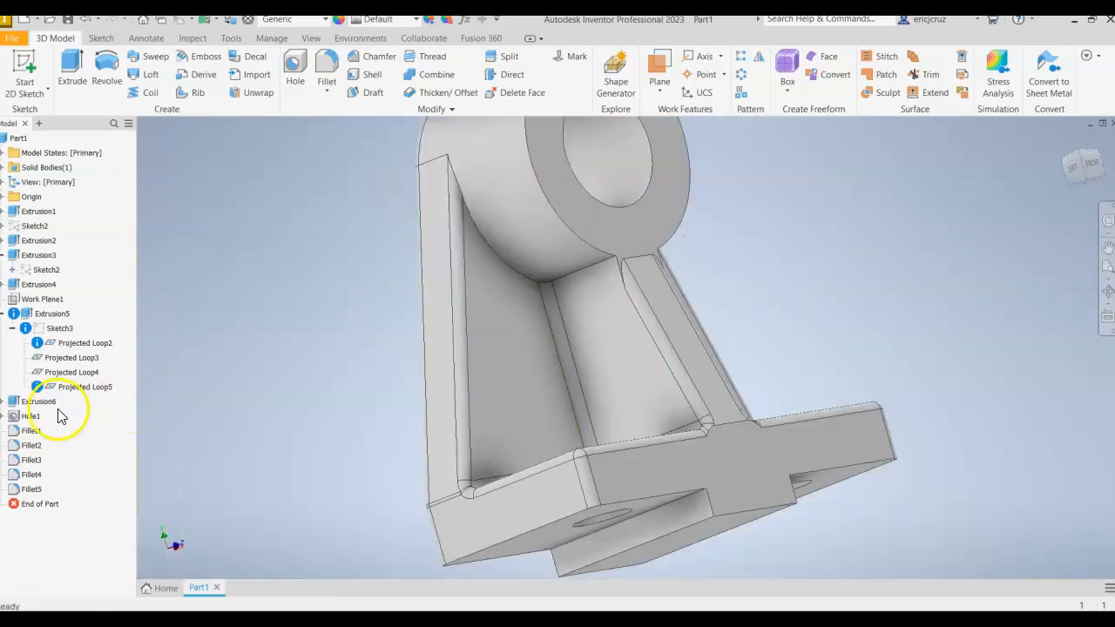
pyautogui.click(35, 475)
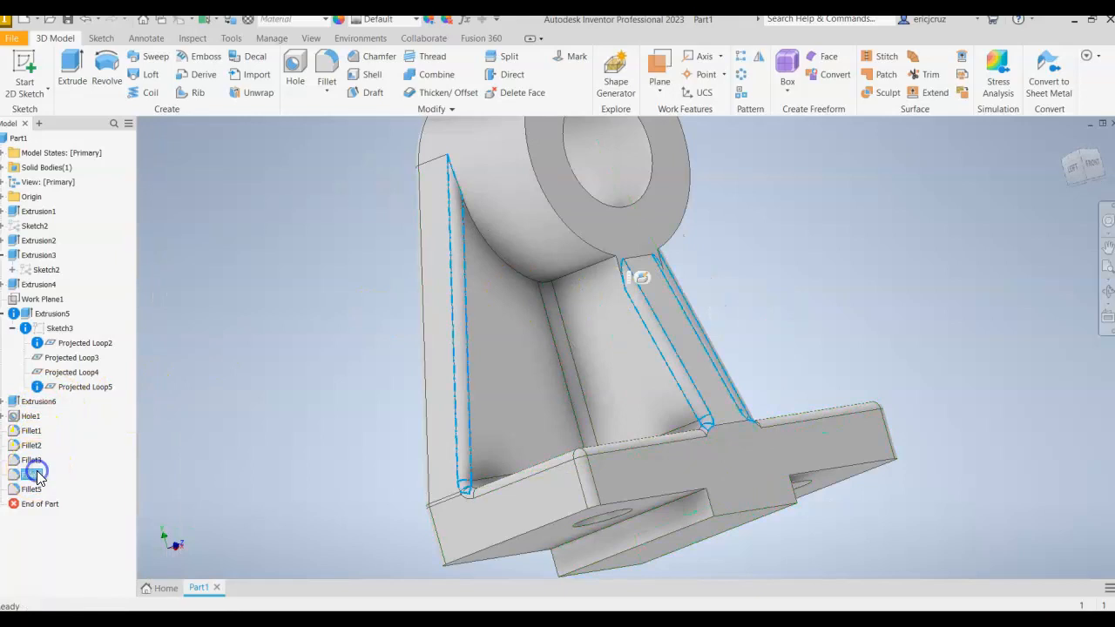
pyautogui.rightClick(34, 475)
pyautogui.click(90, 449)
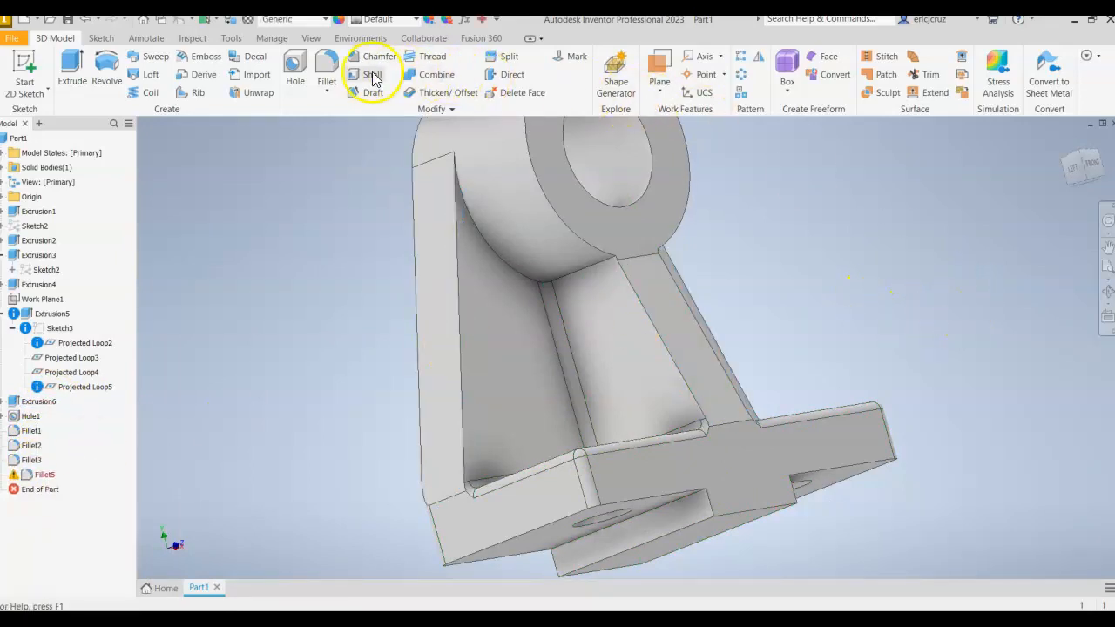
# Step: Start a 3 mm fillet on one sloped front edge of the rib and the cylinder's joints with the rib and tapered plate on both sides
pyautogui.click(336, 74)
pyautogui.click(646, 314)
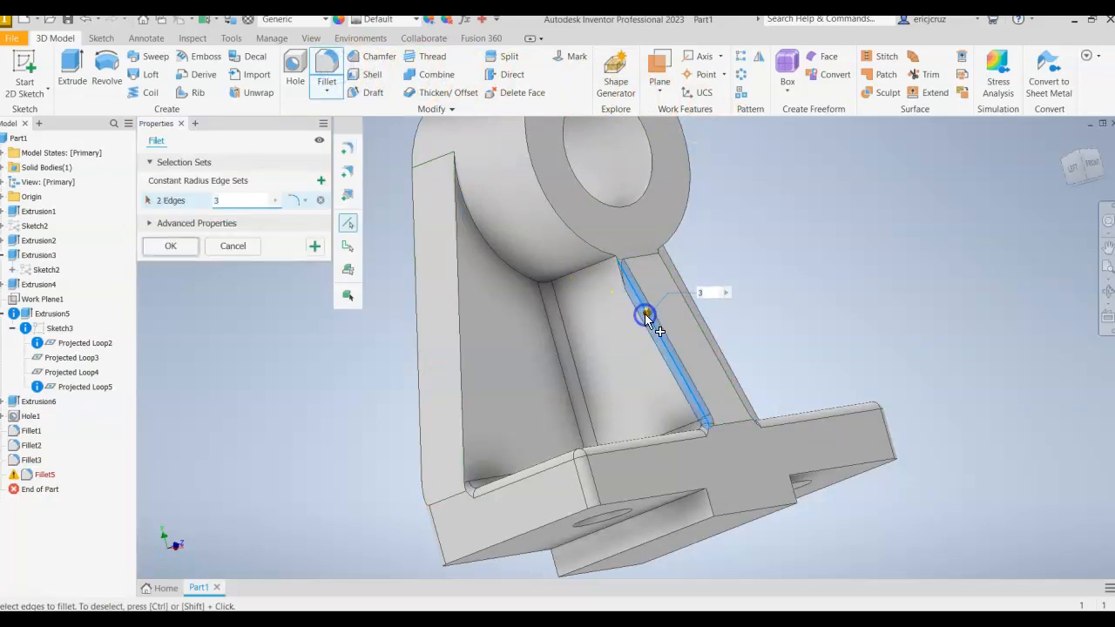
pyautogui.click(598, 269)
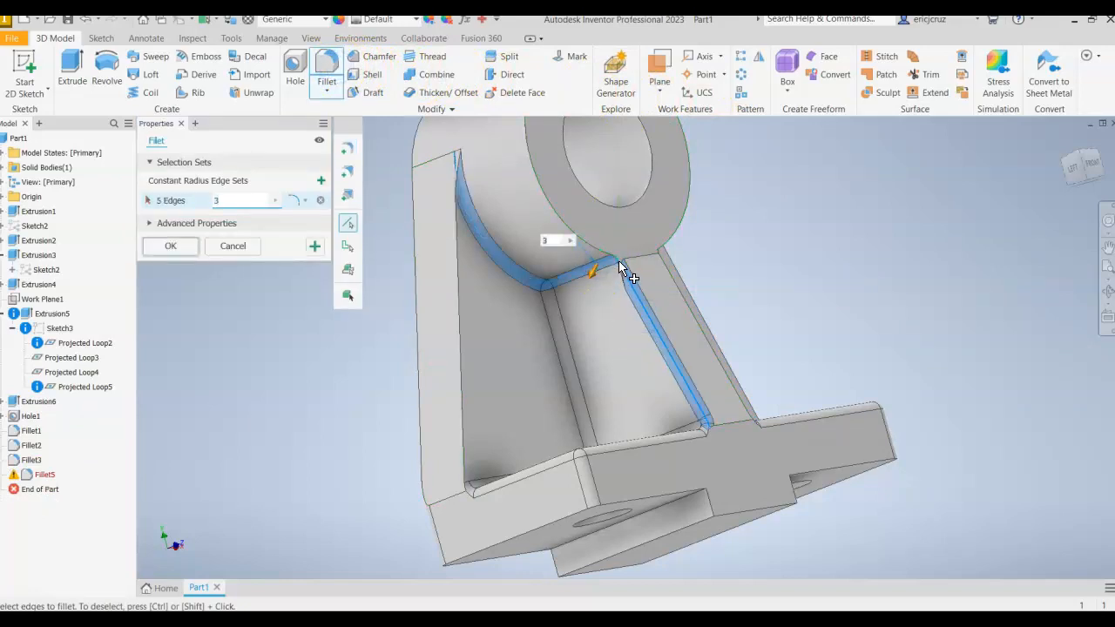
pyautogui.keyDown('shift'); pyautogui.moveTo(755, 266); pyautogui.dragTo(639, 272, button='middle'); pyautogui.keyUp('shift')
pyautogui.click(680, 254)
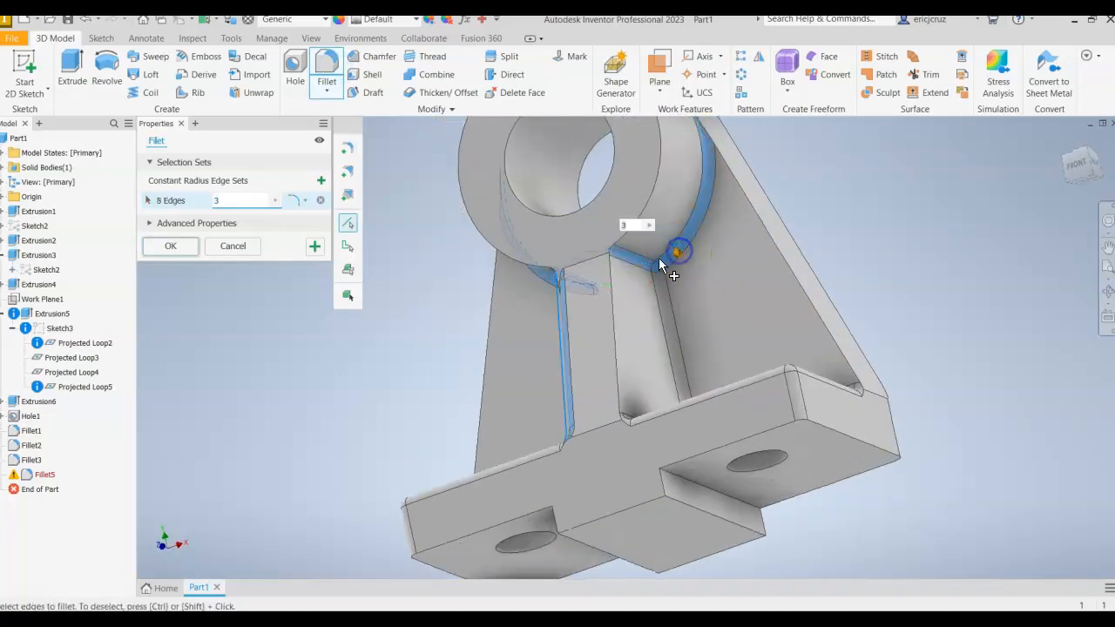
# Step: Add the rib's other sloped front edge and the tapered plate's two outer sloped edges to the 3 mm fillet and accept it
pyautogui.click(616, 293)
pyautogui.scroll(1, 610, 258)
pyautogui.scroll(-4, 613, 248)
pyautogui.scroll(8, 612, 249)
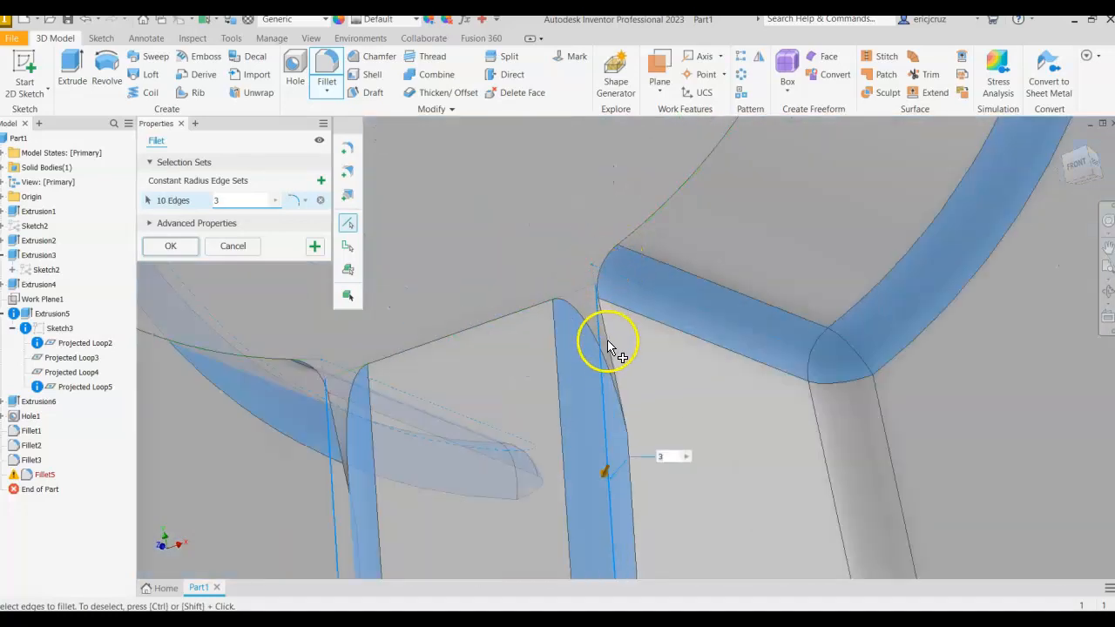
pyautogui.scroll(-8, 643, 371)
pyautogui.keyDown('shift'); pyautogui.moveTo(646, 372); pyautogui.dragTo(709, 392, button='middle'); pyautogui.keyUp('shift')
pyautogui.click(734, 390)
pyautogui.keyDown('shift'); pyautogui.moveTo(787, 413); pyautogui.dragTo(948, 428, button='middle'); pyautogui.keyUp('shift')
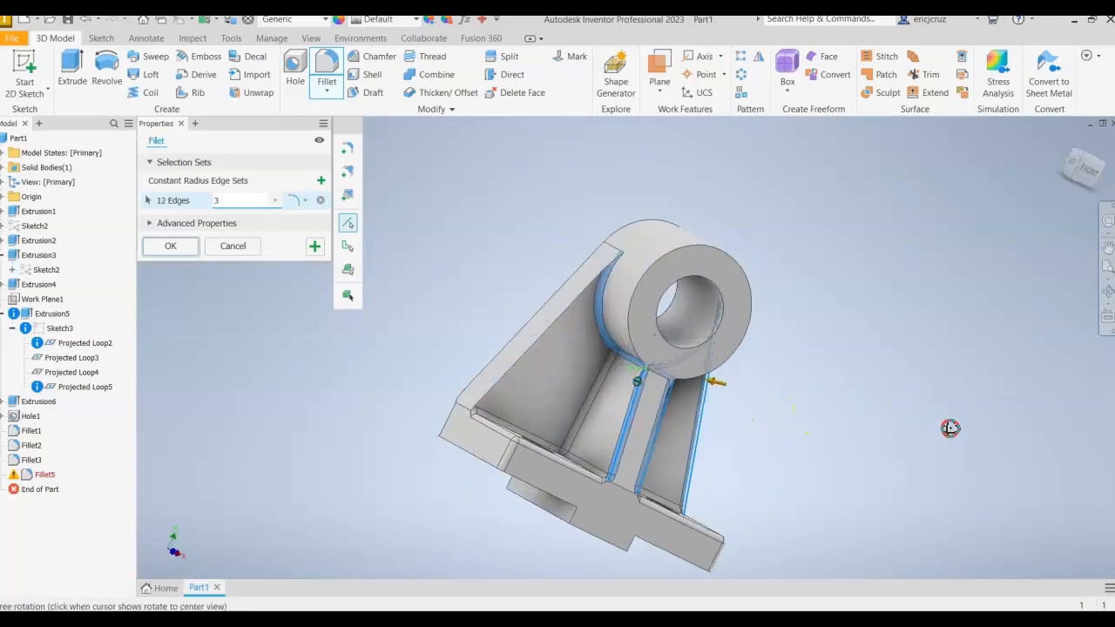
pyautogui.click(545, 331)
pyautogui.click(175, 246)
# Step: Examine the fillets where the rib meets the cylinder, open the rib extrusion's Sketch3 for editing and slice the graphics at the sketch plane
pyautogui.keyDown('shift'); pyautogui.moveTo(637, 381); pyautogui.dragTo(606, 342, button='middle'); pyautogui.keyUp('shift')
pyautogui.scroll(5, 645, 380)
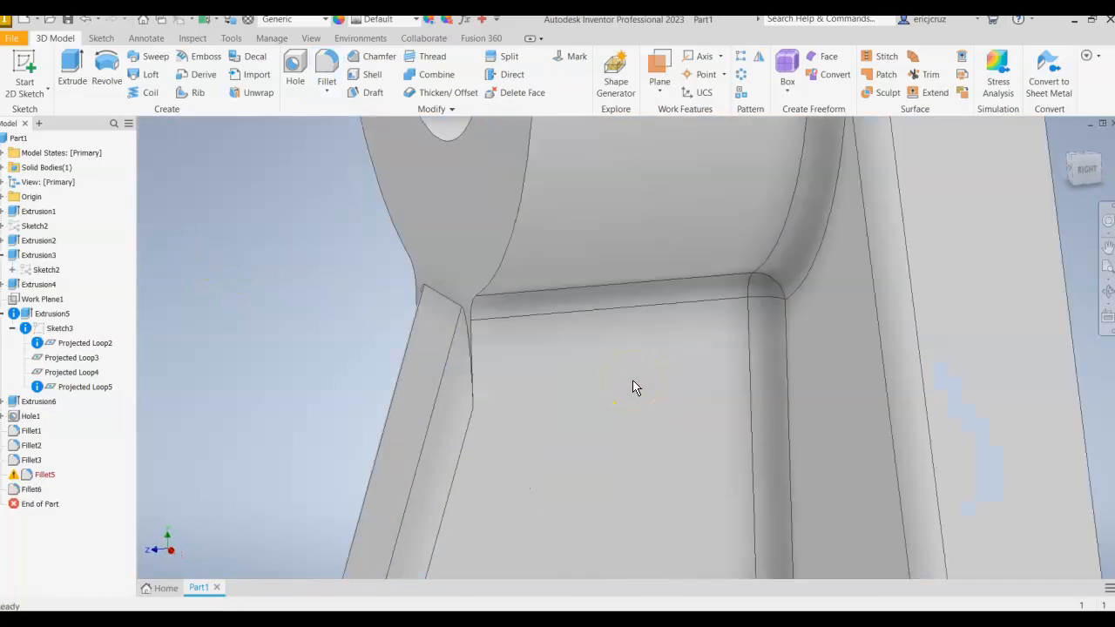
pyautogui.keyDown('shift'); pyautogui.moveTo(631, 427); pyautogui.dragTo(810, 436, button='middle'); pyautogui.keyUp('shift')
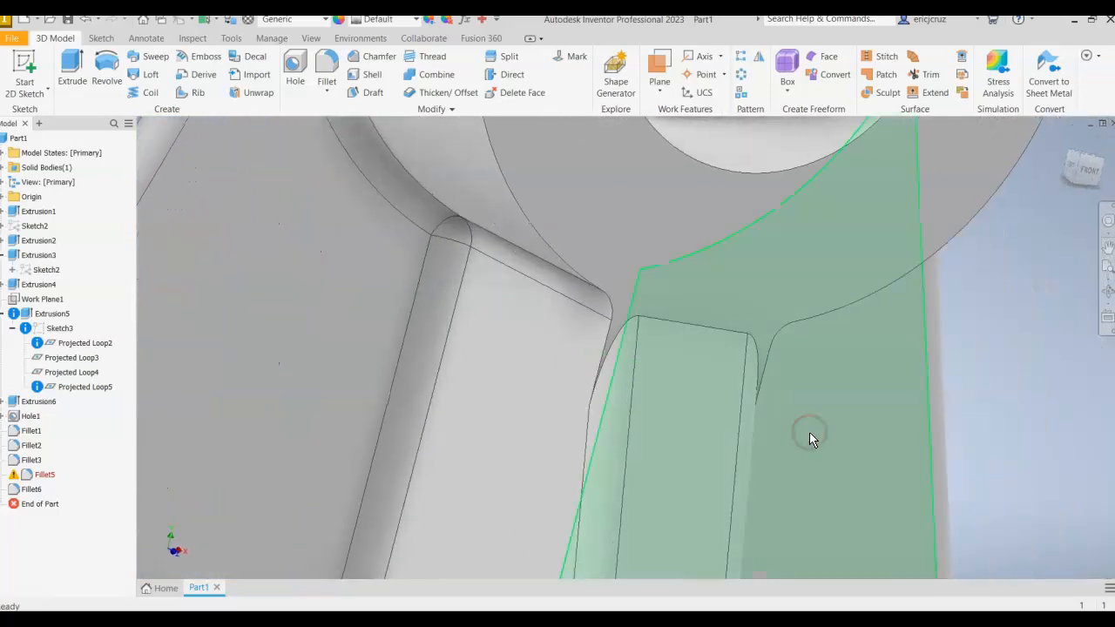
pyautogui.scroll(-3, 810, 433)
pyautogui.click(933, 424)
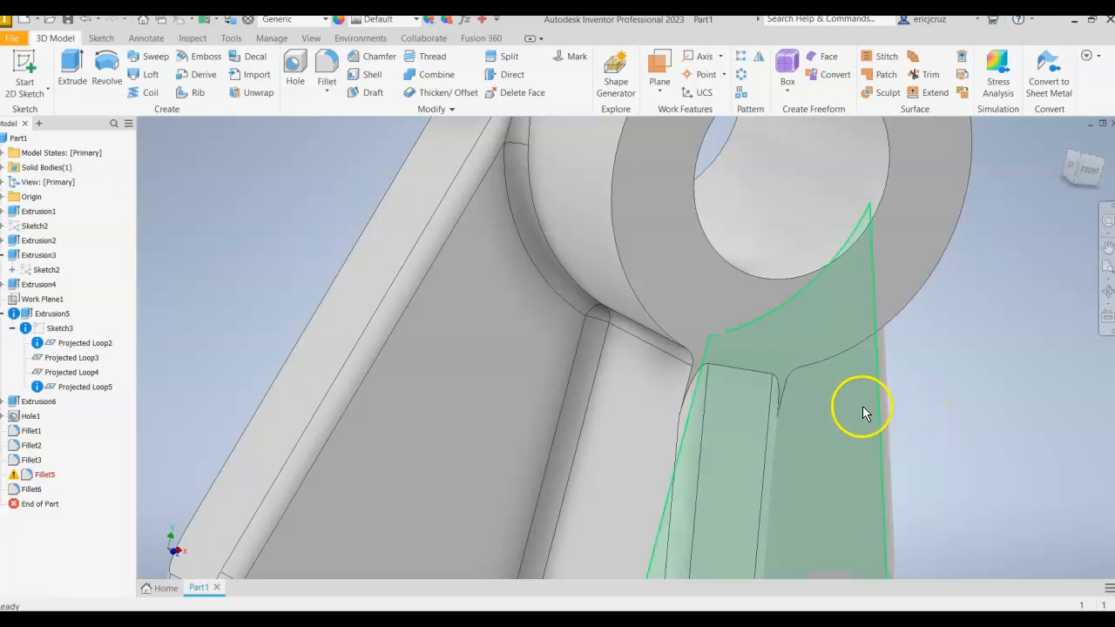
pyautogui.click(84, 343)
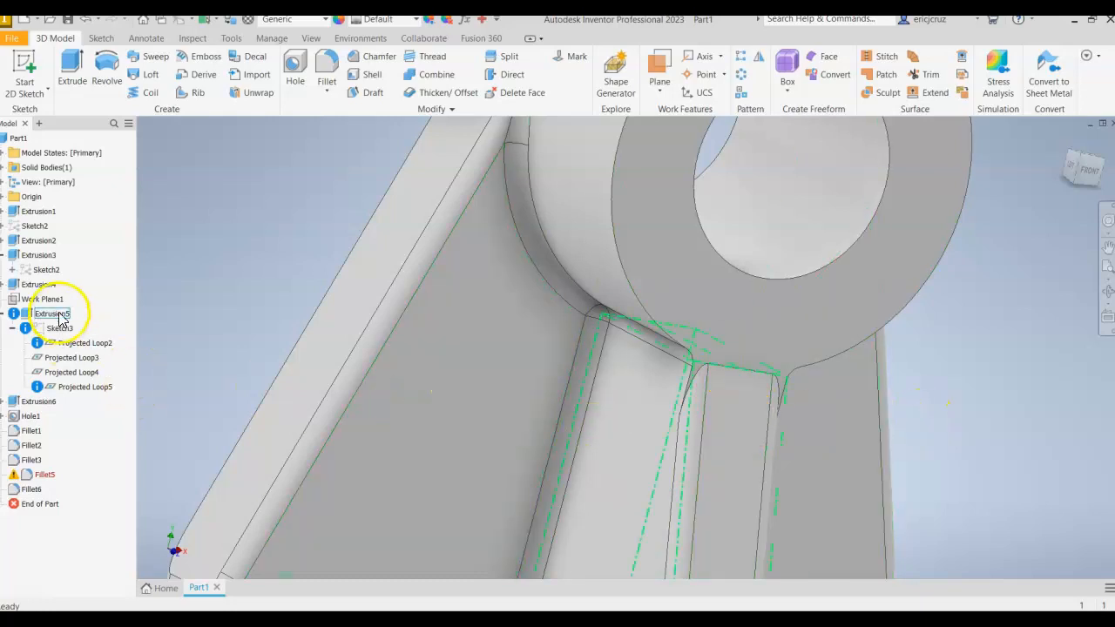
pyautogui.click(60, 329)
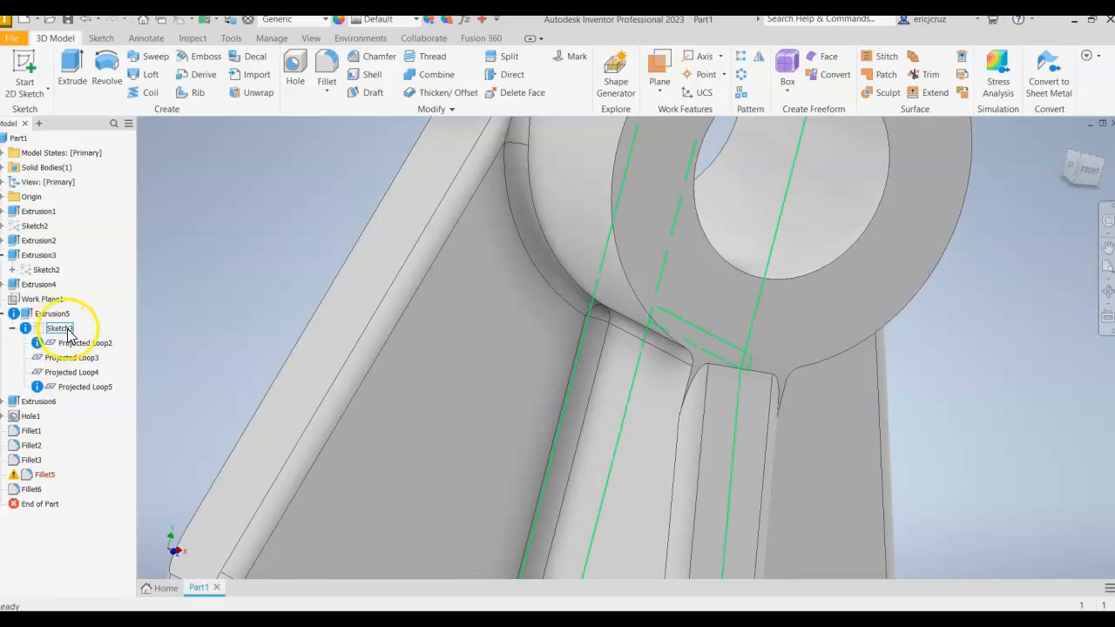
pyautogui.rightClick(68, 332)
pyautogui.click(98, 370)
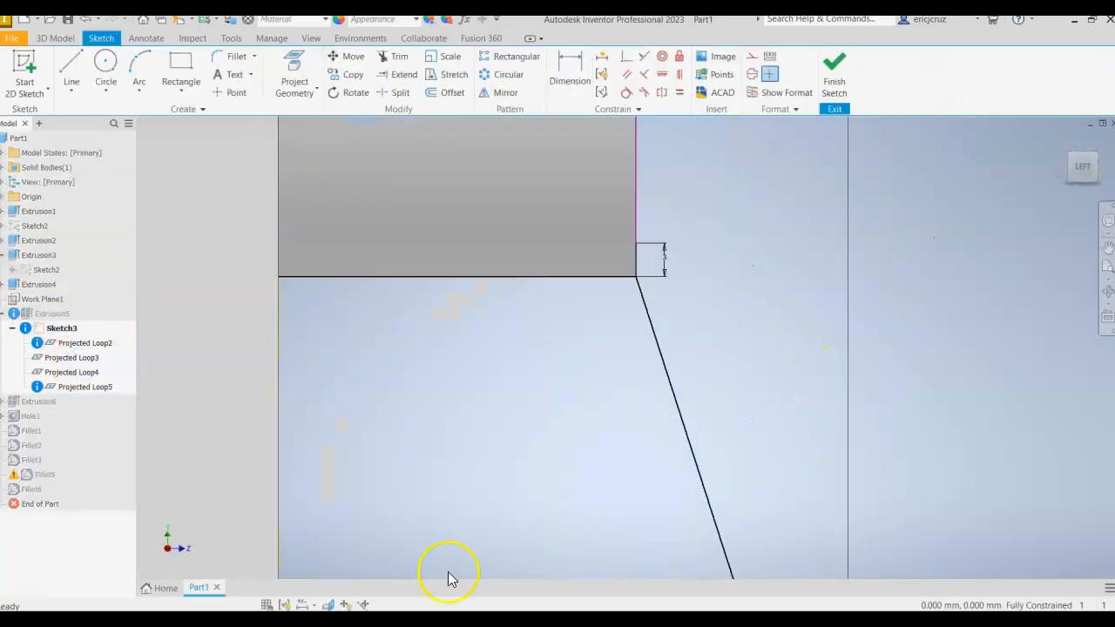
pyautogui.click(332, 606)
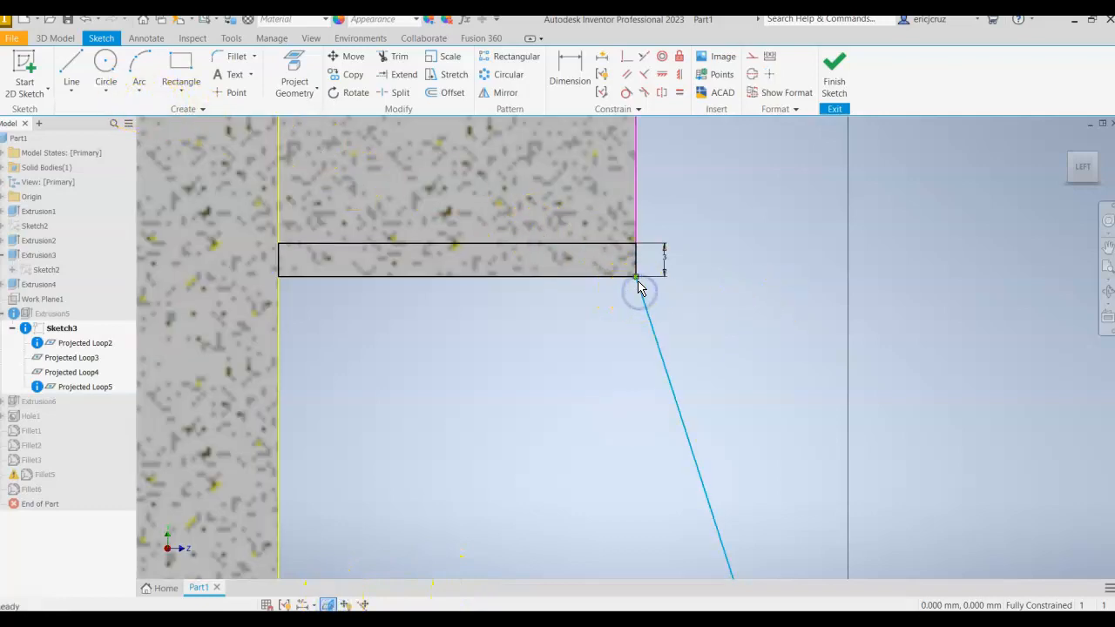
pyautogui.click(601, 277)
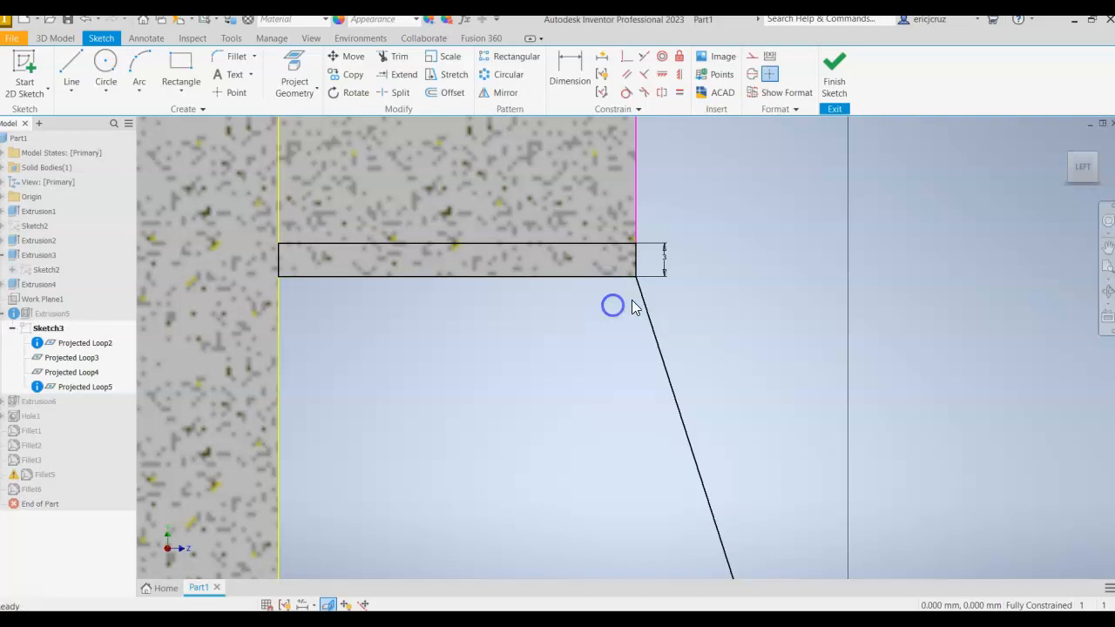
# Step: Draw a line from the rib profile's lower corner, parallel to its sloped edge, up to the rectangle's lower edge; finish the sketch and accept
pyautogui.moveTo(747, 340); pyautogui.dragTo(547, 237, button='middle')
pyautogui.scroll(-3, 692, 312)
pyautogui.click(71, 70)
pyautogui.scroll(-5, 575, 361)
pyautogui.scroll(4, 597, 445)
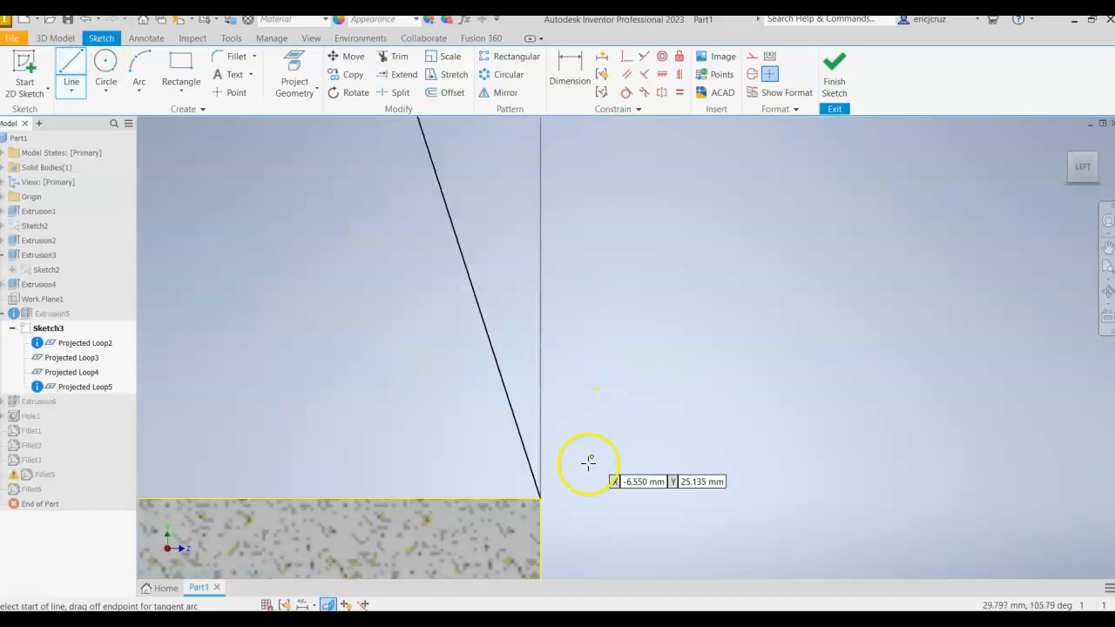
pyautogui.click(540, 497)
pyautogui.moveTo(598, 331); pyautogui.dragTo(704, 490, button='middle')
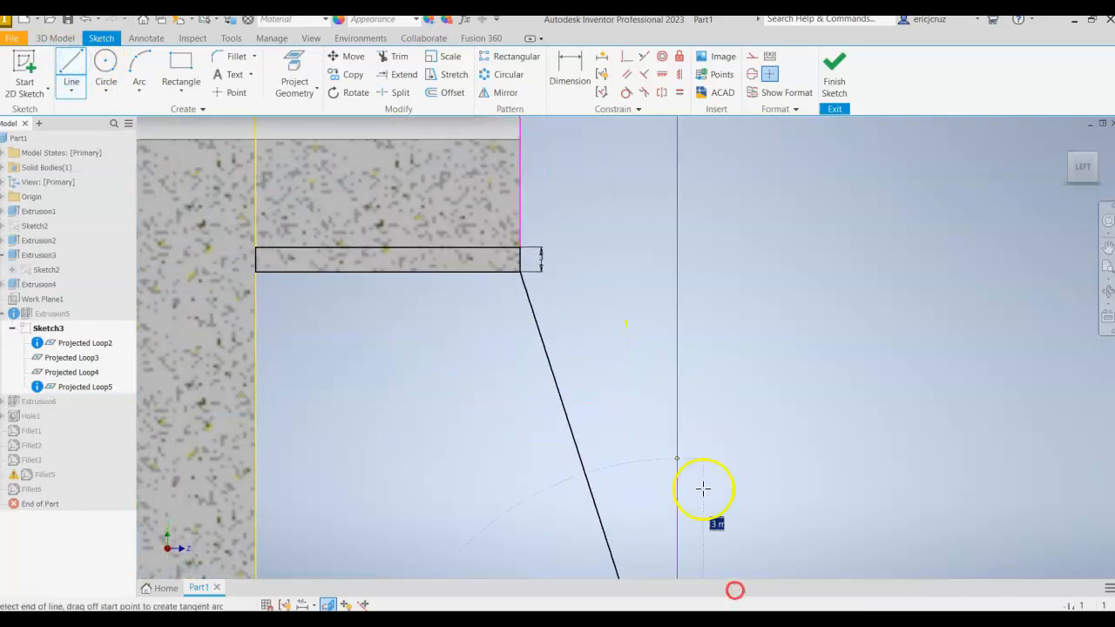
pyautogui.scroll(3, 530, 259)
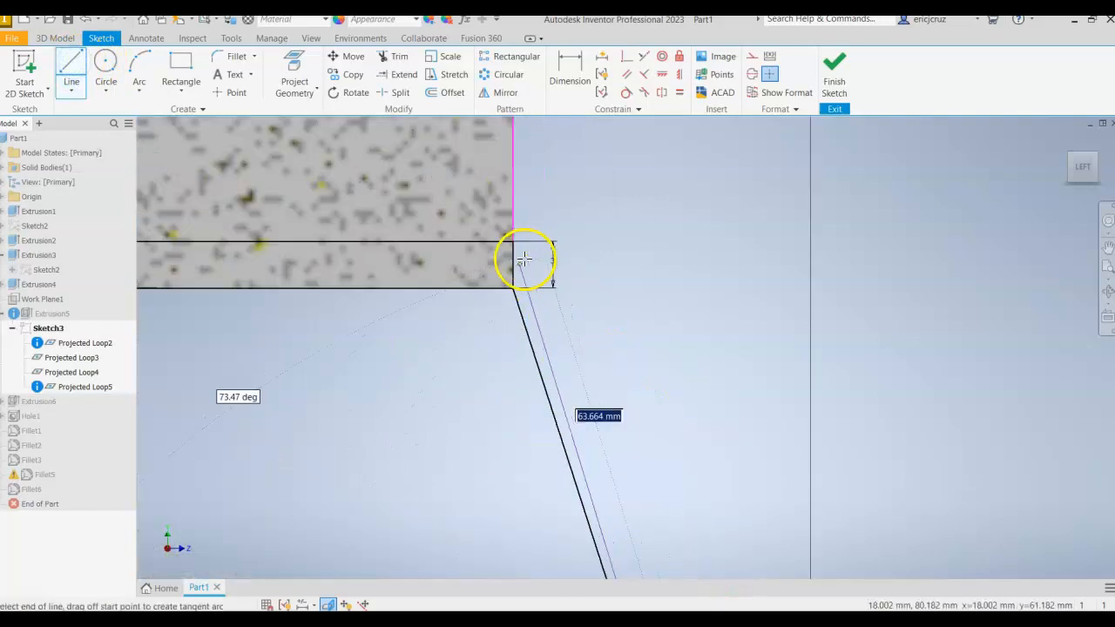
pyautogui.scroll(-3, 500, 294)
pyautogui.scroll(3, 503, 291)
pyautogui.doubleClick(488, 286)
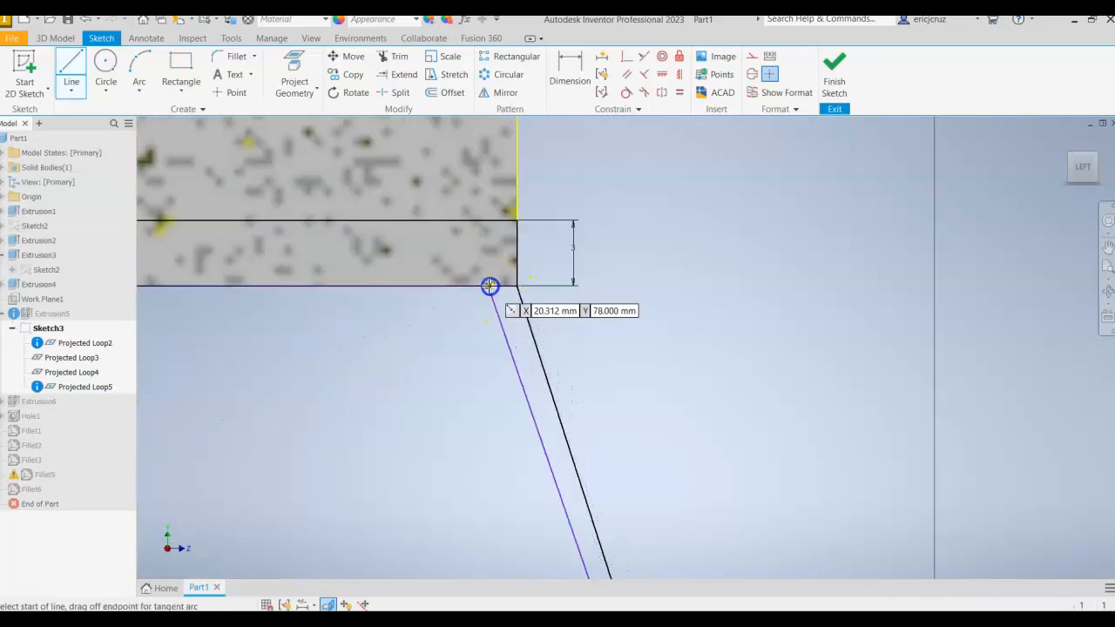
pyautogui.click(823, 76)
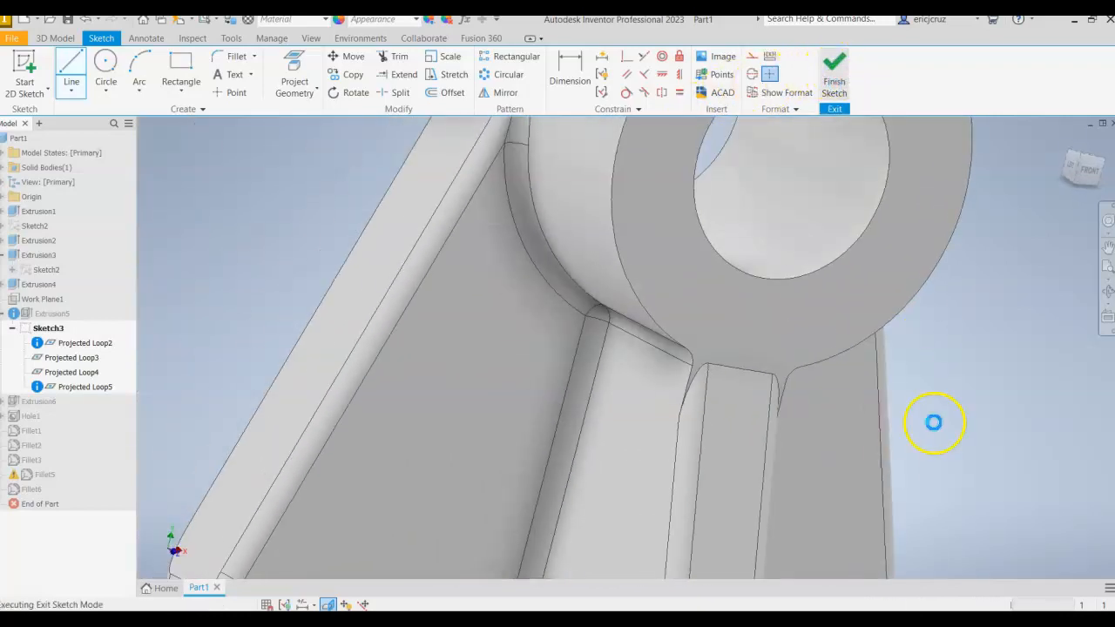
pyautogui.click(293, 139)
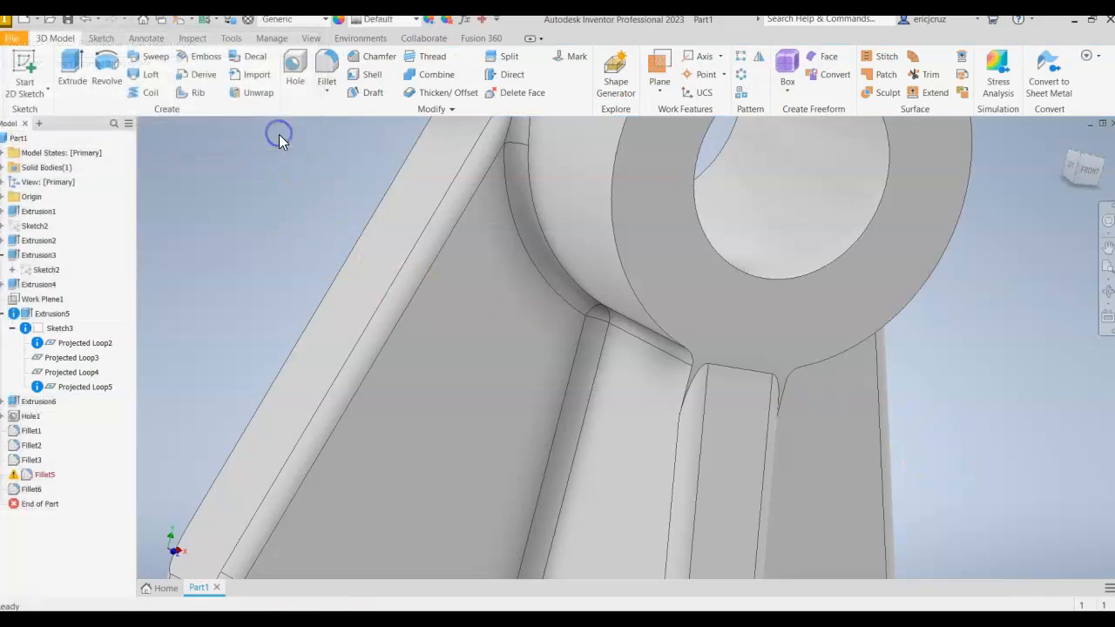
pyautogui.rightClick(68, 315)
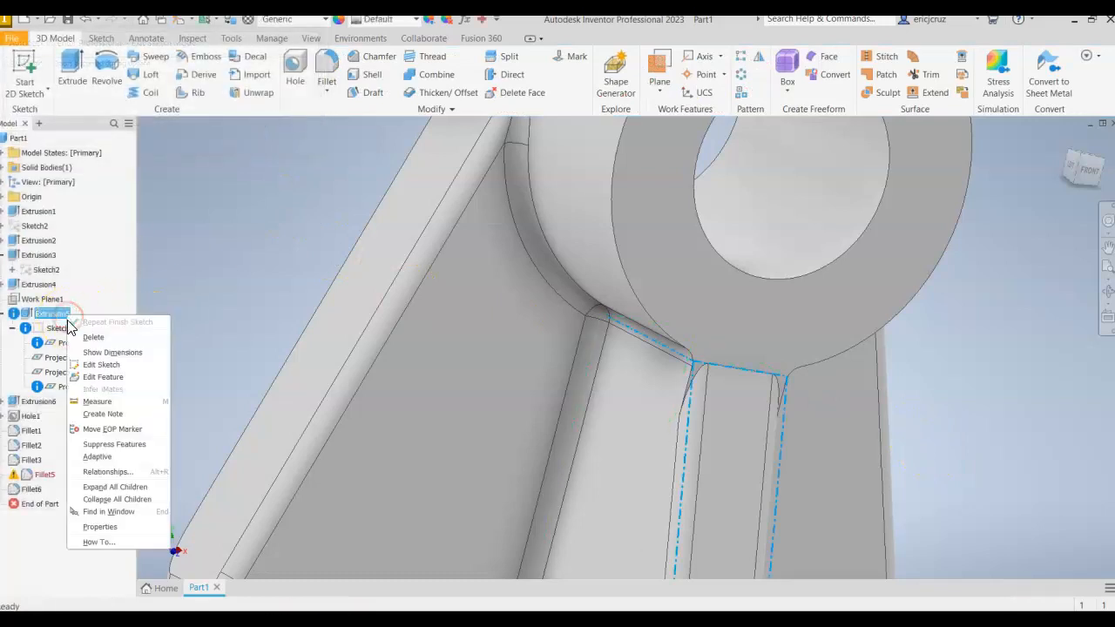
pyautogui.click(102, 378)
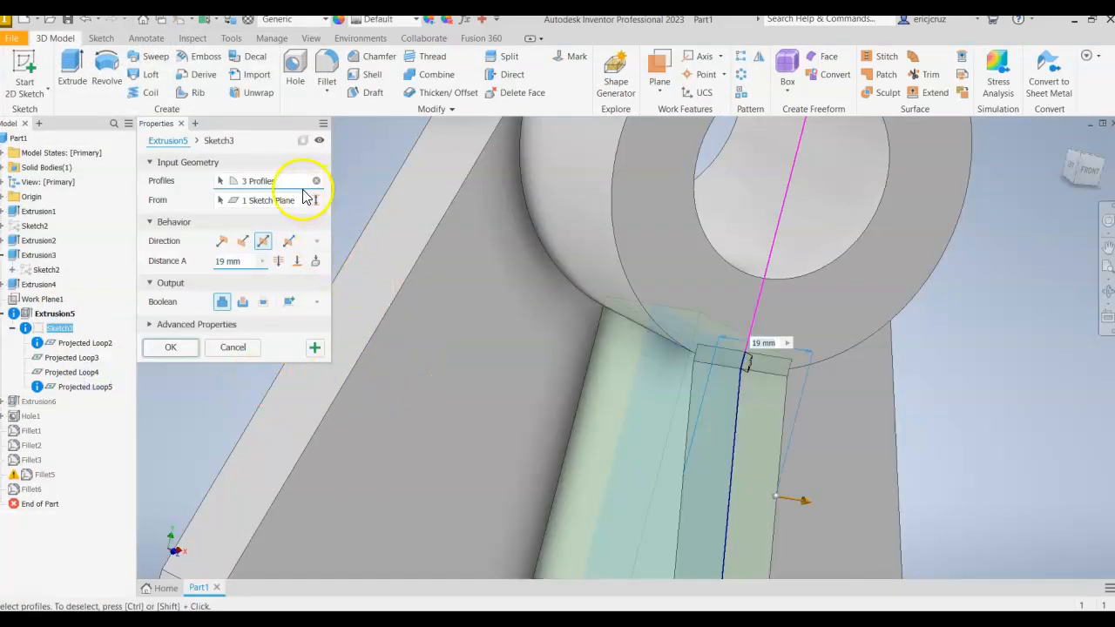
pyautogui.click(317, 181)
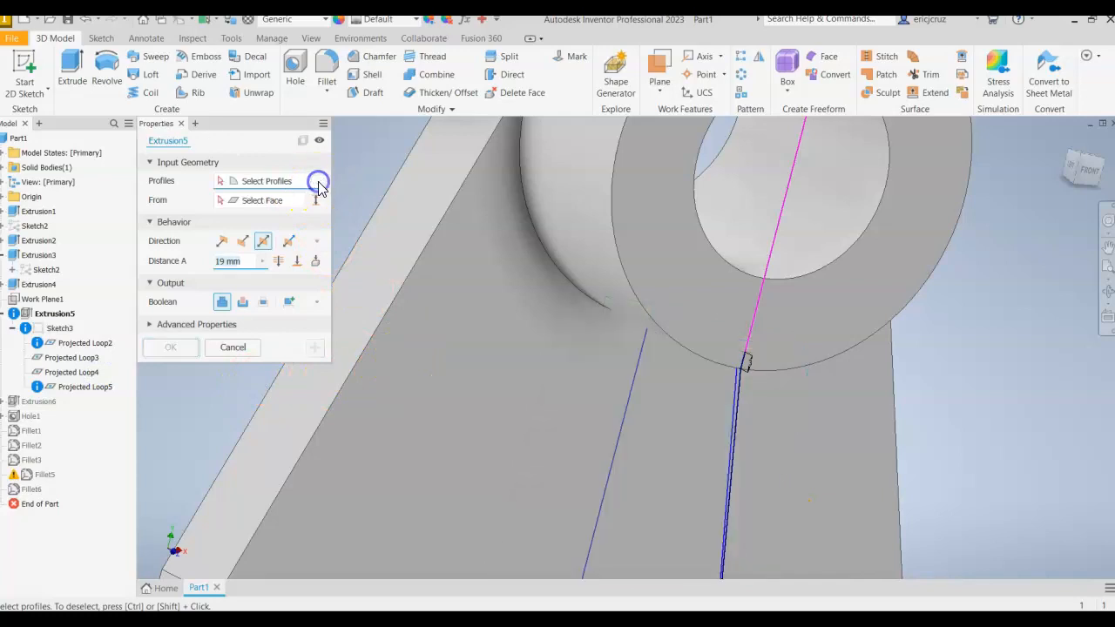
pyautogui.click(695, 393)
pyautogui.click(718, 353)
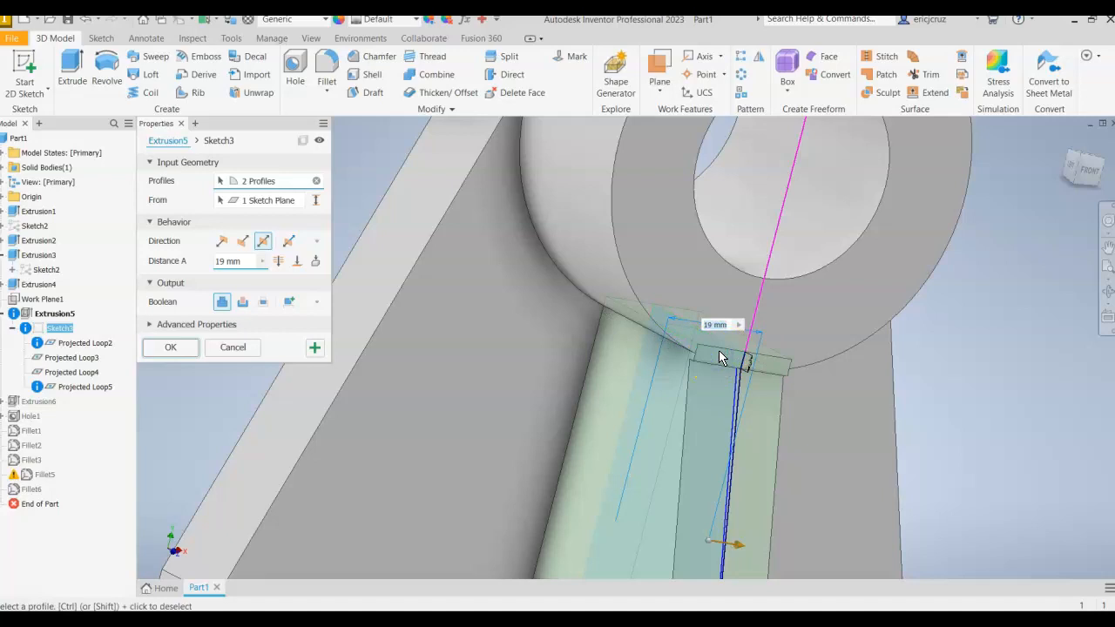
pyautogui.click(218, 348)
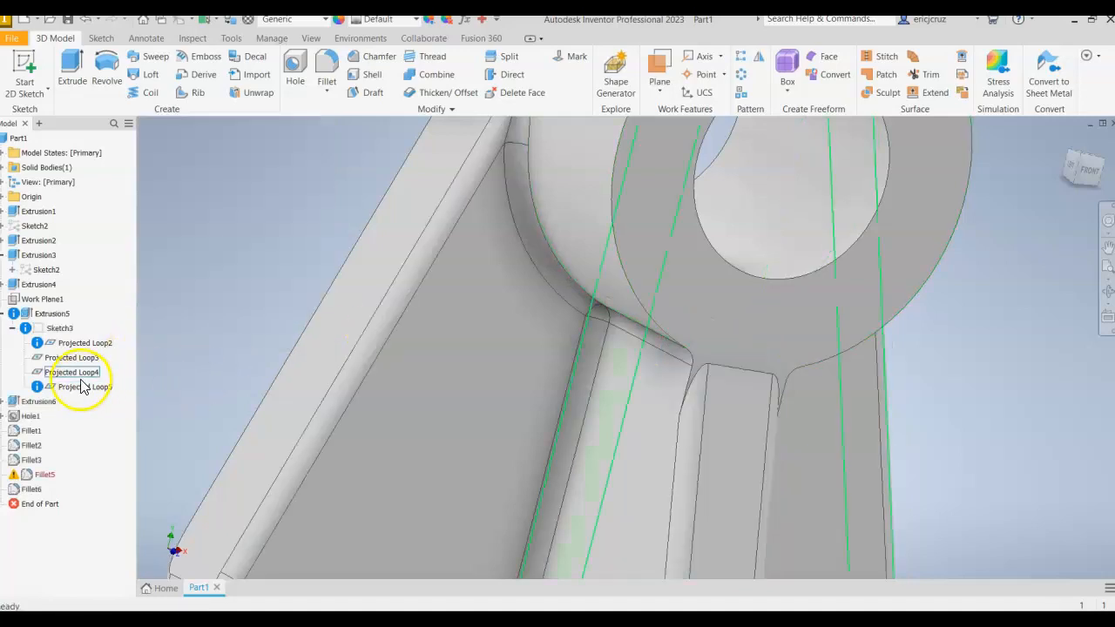
# Step: Edit Sketch3 to add a vertical line across the 3 mm rectangle from the inner sloped line's upper end, finish the sketch and accept
pyautogui.rightClick(68, 331)
pyautogui.click(101, 363)
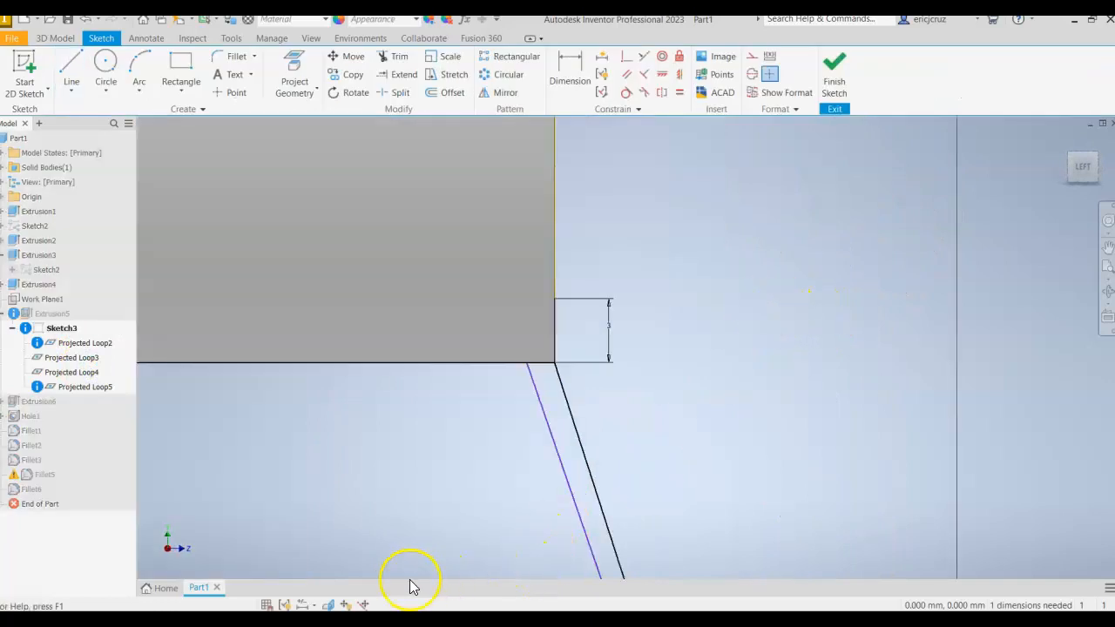
pyautogui.click(71, 68)
pyautogui.click(526, 362)
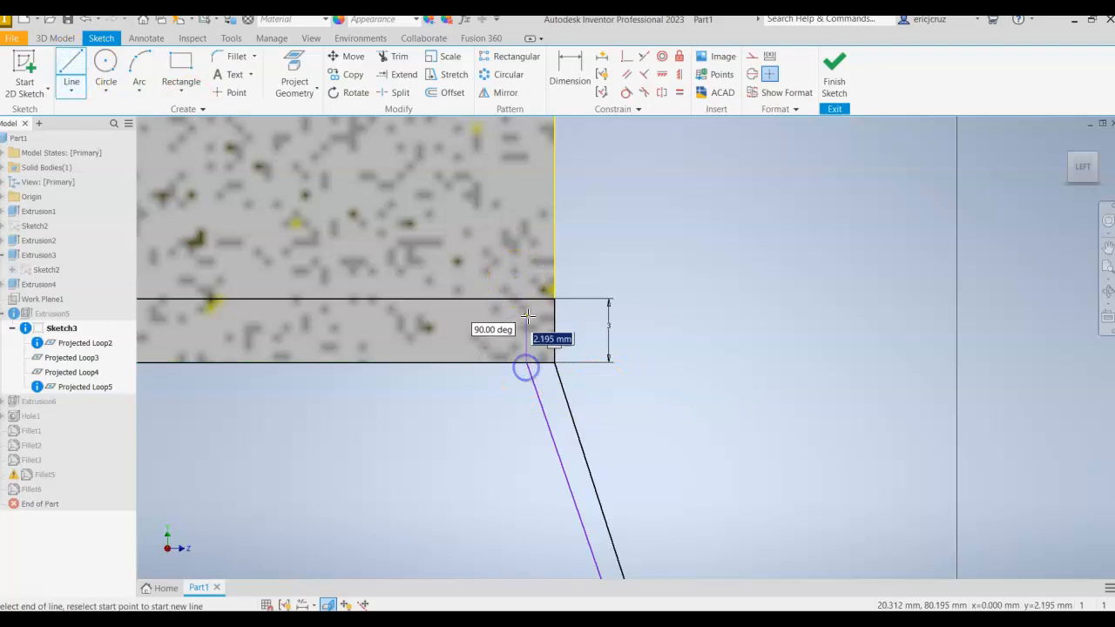
pyautogui.click(526, 299)
pyautogui.click(834, 76)
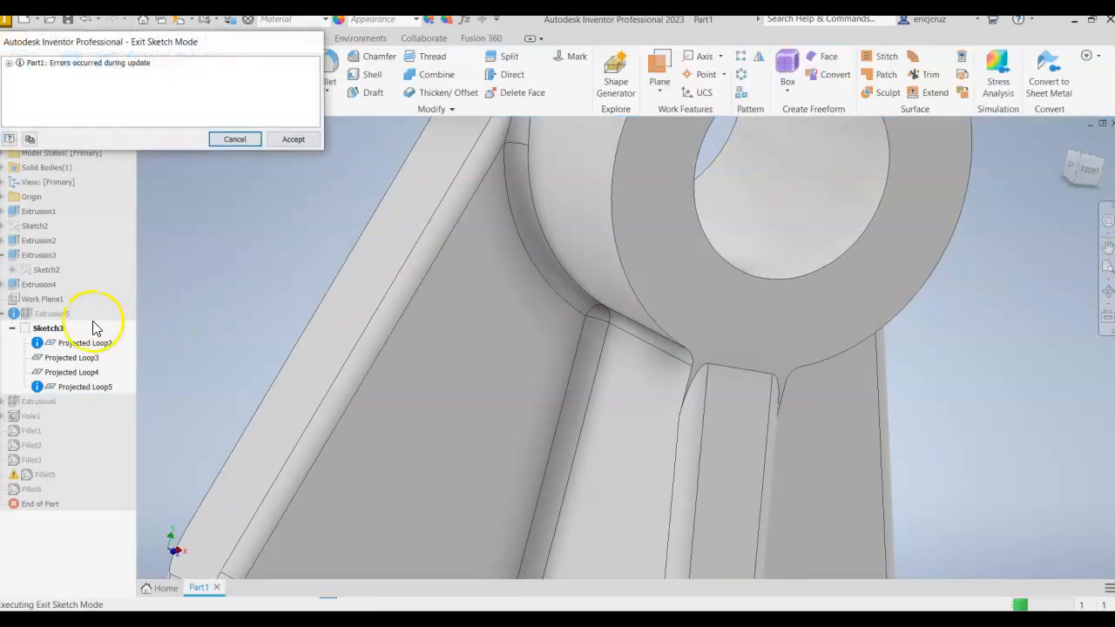
pyautogui.click(294, 139)
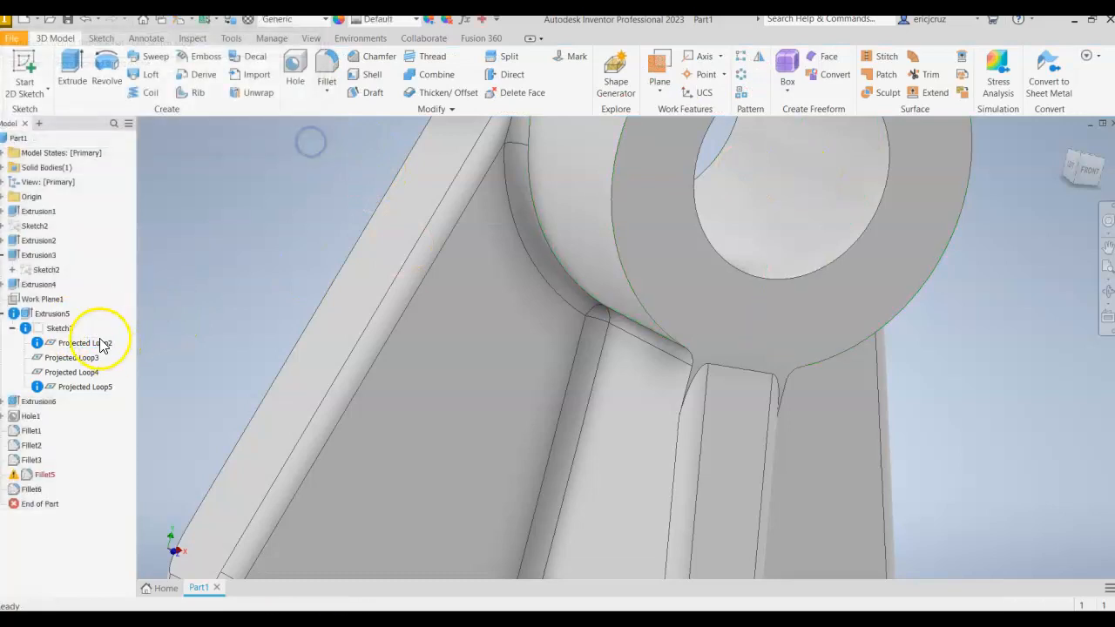
# Step: Edit the rib extrusion to use only the profile inside the inner sloped line and the rectangle portion above it, and accept the change
pyautogui.rightClick(44, 315)
pyautogui.click(73, 375)
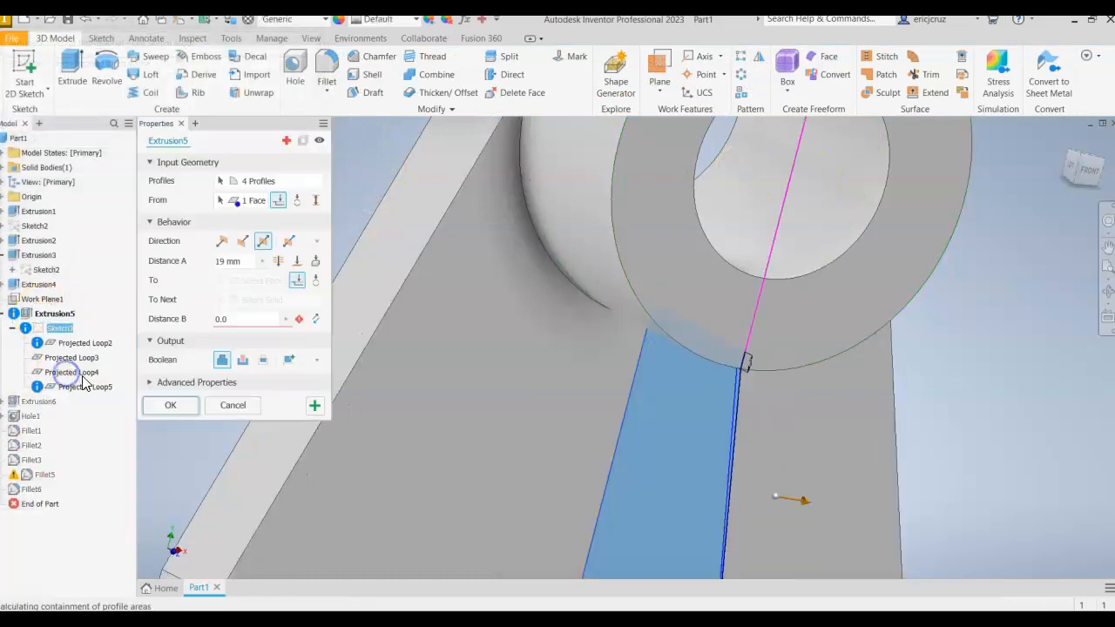
pyautogui.click(316, 182)
pyautogui.click(678, 407)
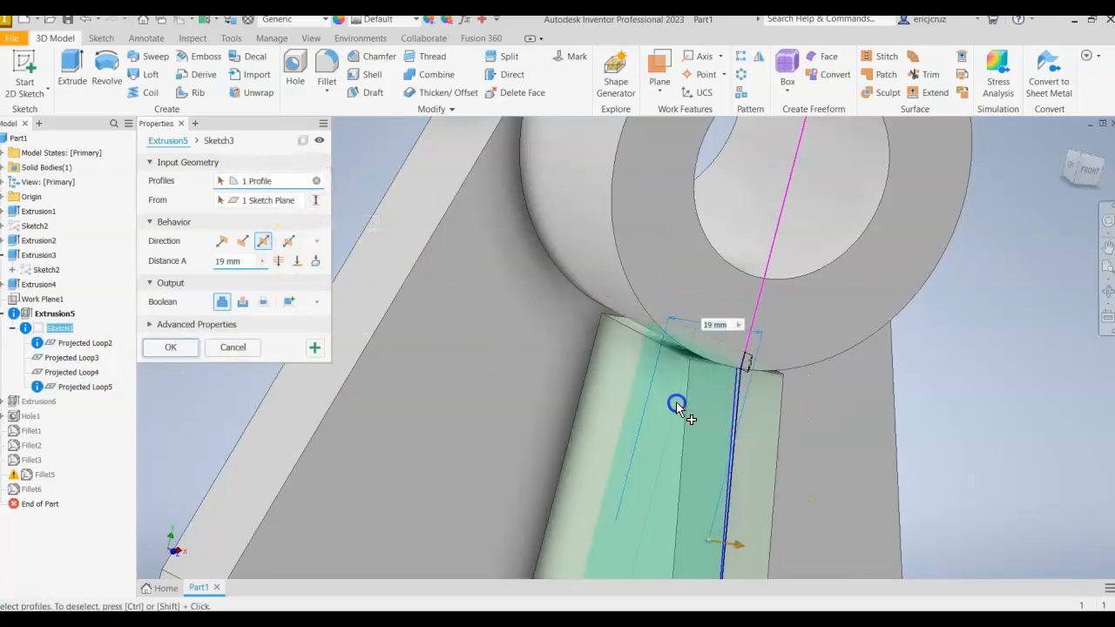
pyautogui.click(706, 345)
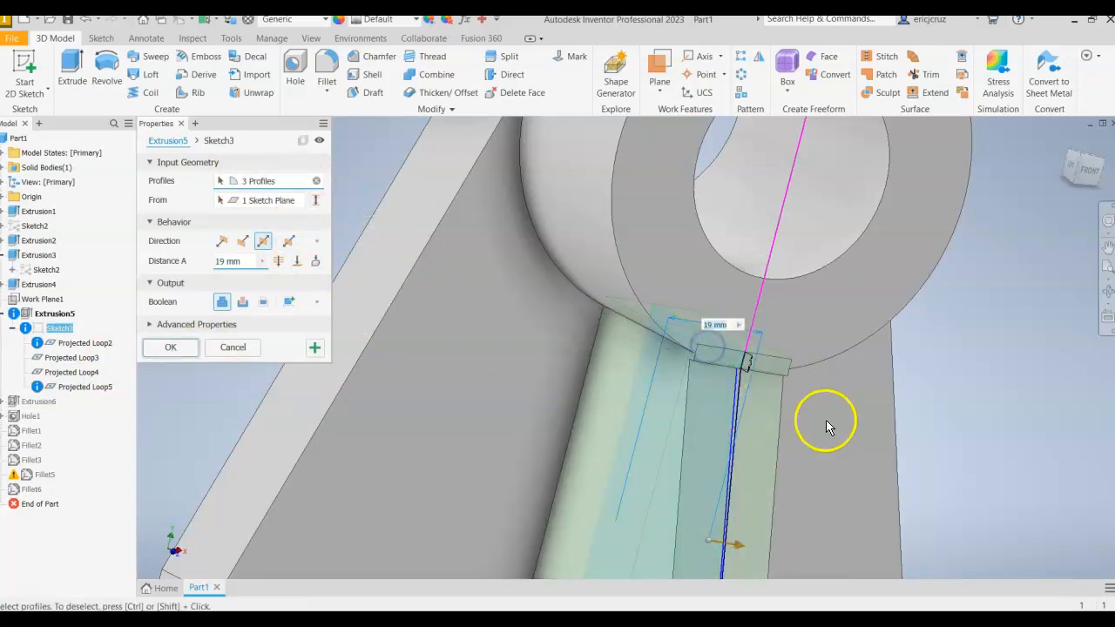
pyautogui.scroll(-5, 720, 310)
pyautogui.scroll(5, 718, 319)
pyautogui.keyDown('shift'); pyautogui.moveTo(684, 349); pyautogui.dragTo(797, 373, button='middle'); pyautogui.keyUp('shift')
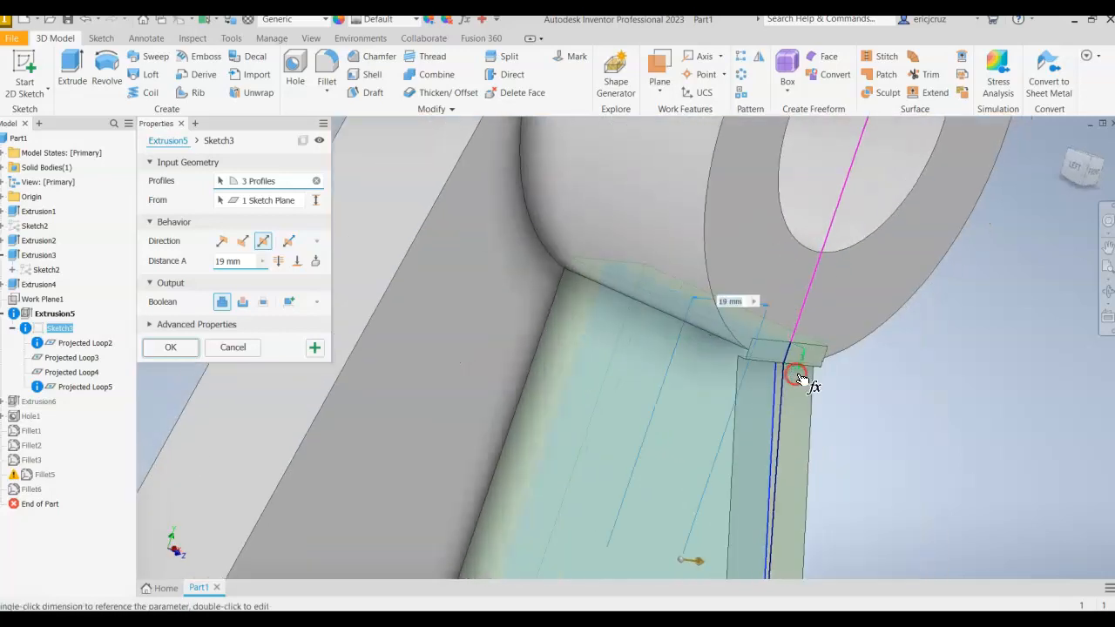
pyautogui.click(316, 181)
pyautogui.click(717, 325)
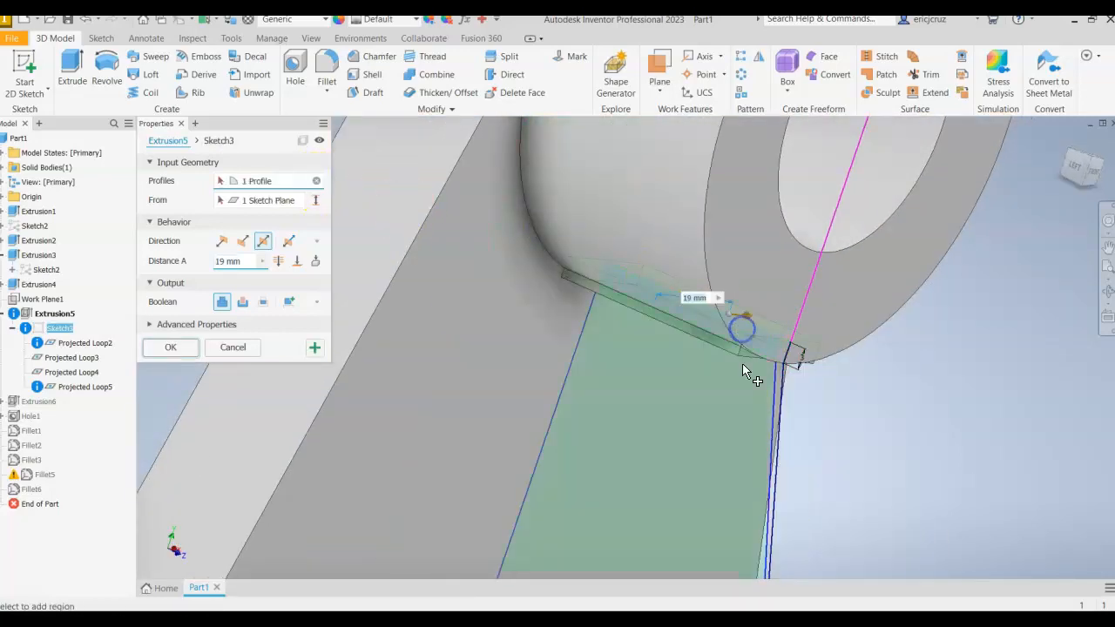
pyautogui.keyDown('shift'); pyautogui.moveTo(736, 393); pyautogui.dragTo(713, 358, button='middle'); pyautogui.keyUp('shift')
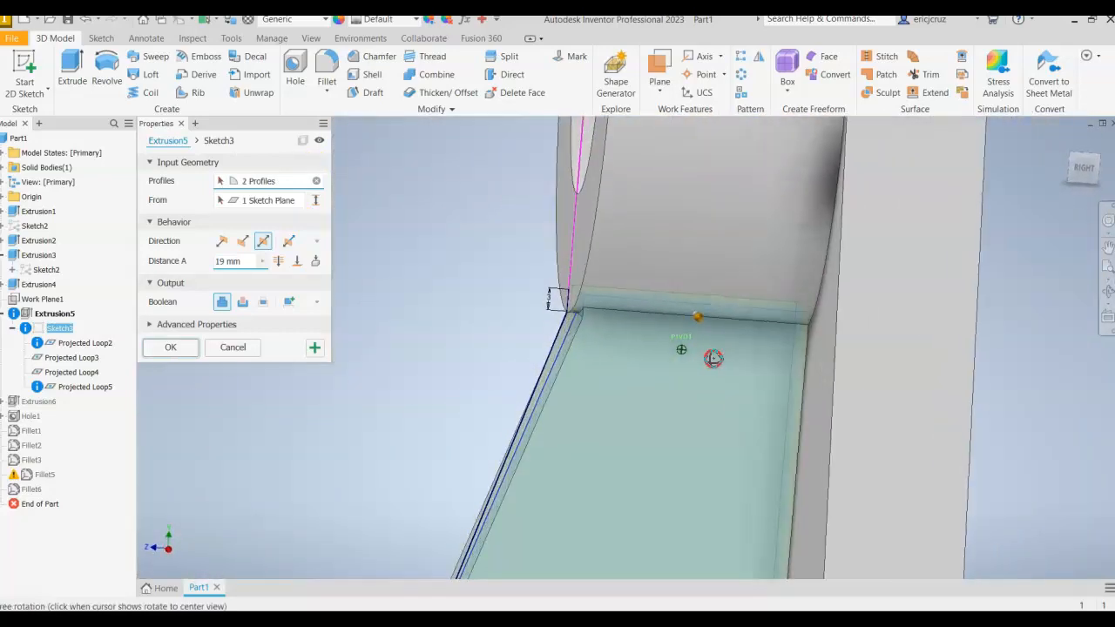
pyautogui.click(171, 347)
pyautogui.keyDown('shift'); pyautogui.moveTo(557, 383); pyautogui.dragTo(817, 398, button='middle'); pyautogui.keyUp('shift')
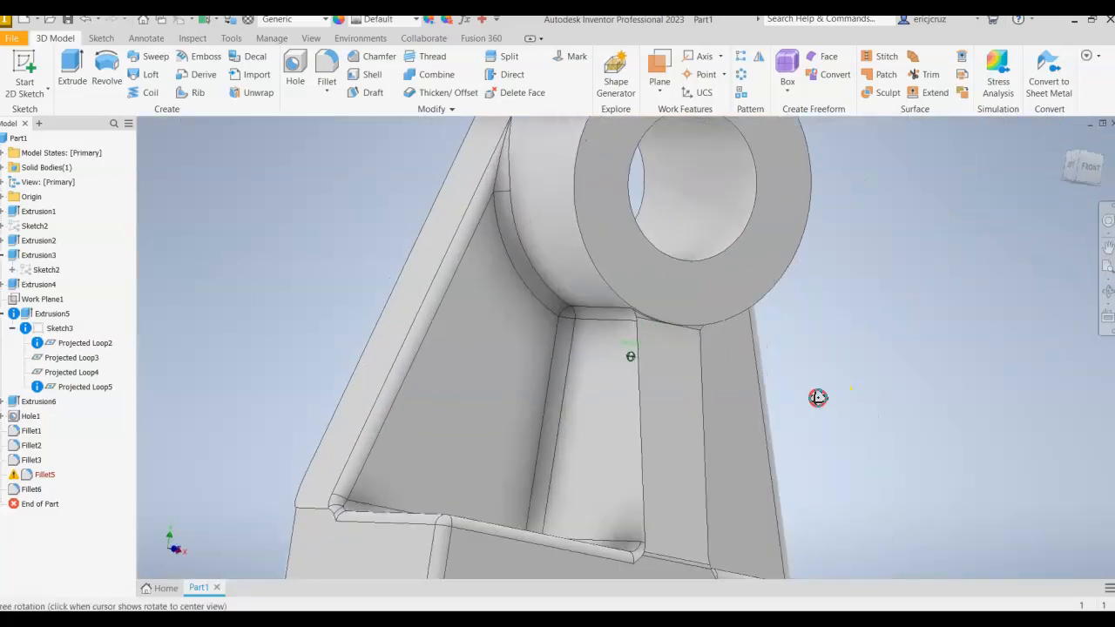
pyautogui.click(328, 71)
pyautogui.click(640, 371)
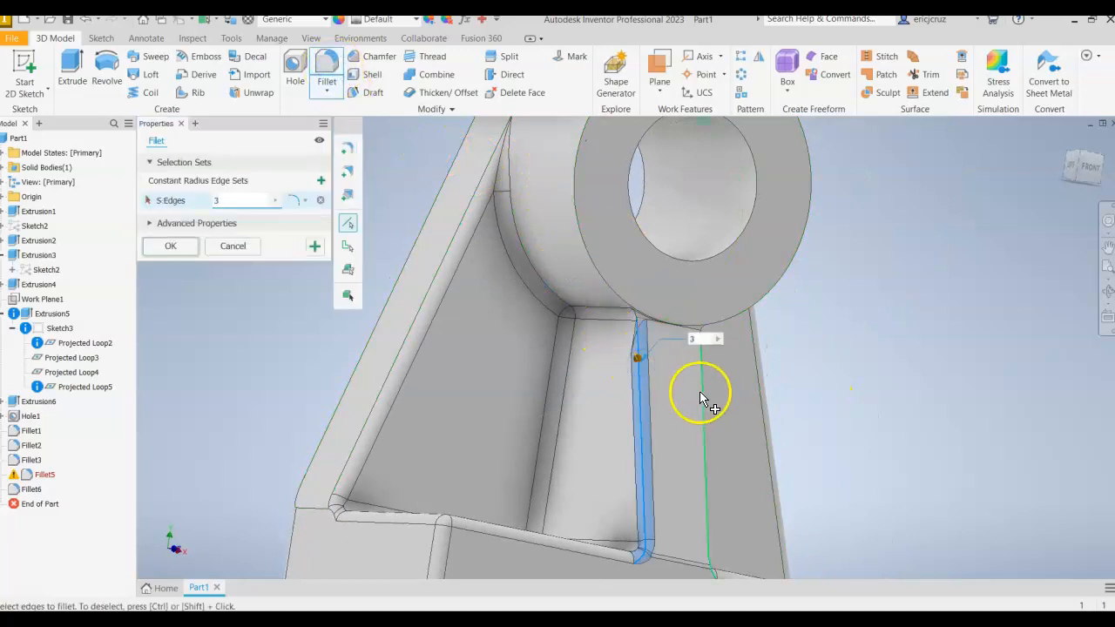
pyautogui.click(702, 397)
pyautogui.click(637, 318)
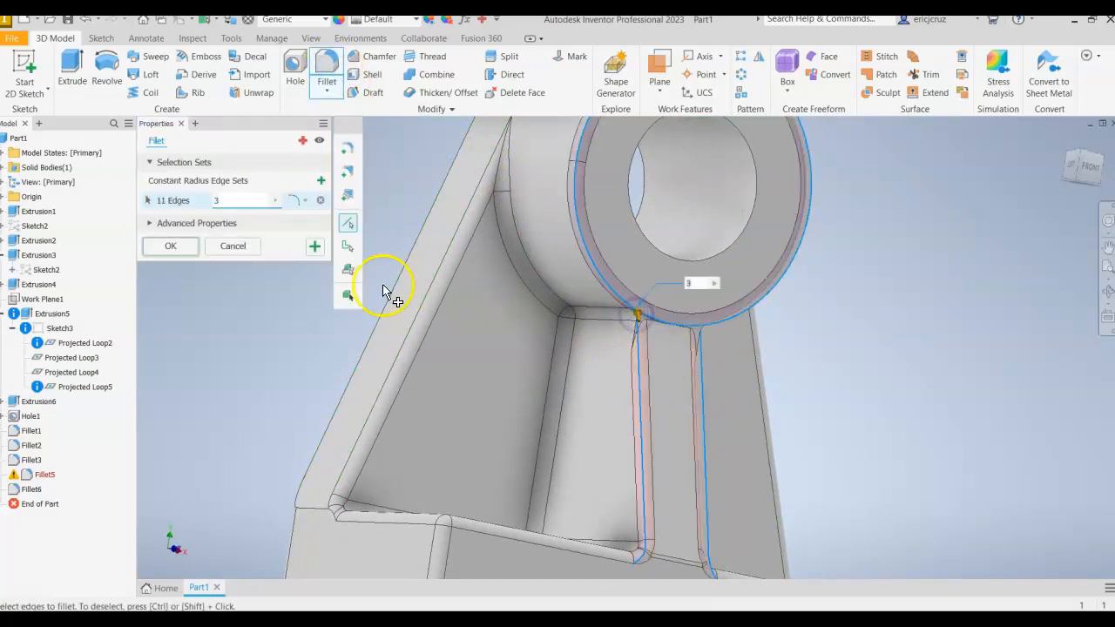
pyautogui.click(232, 246)
pyautogui.scroll(-3, 531, 314)
pyautogui.scroll(6, 634, 343)
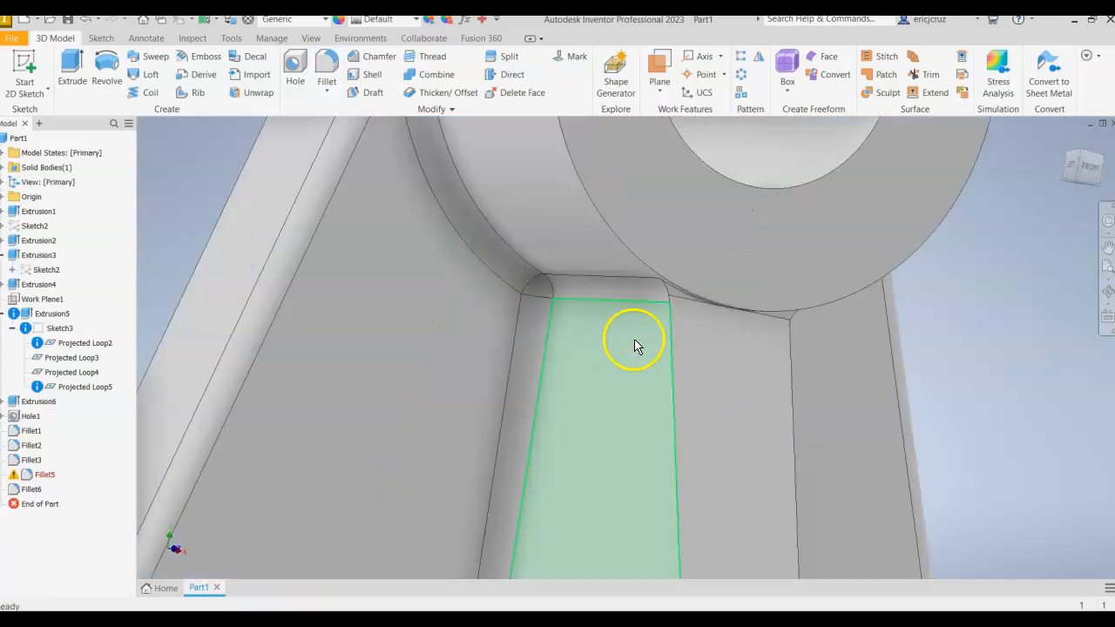
pyautogui.click(327, 74)
pyautogui.scroll(4, 704, 294)
pyautogui.click(626, 292)
pyautogui.click(580, 283)
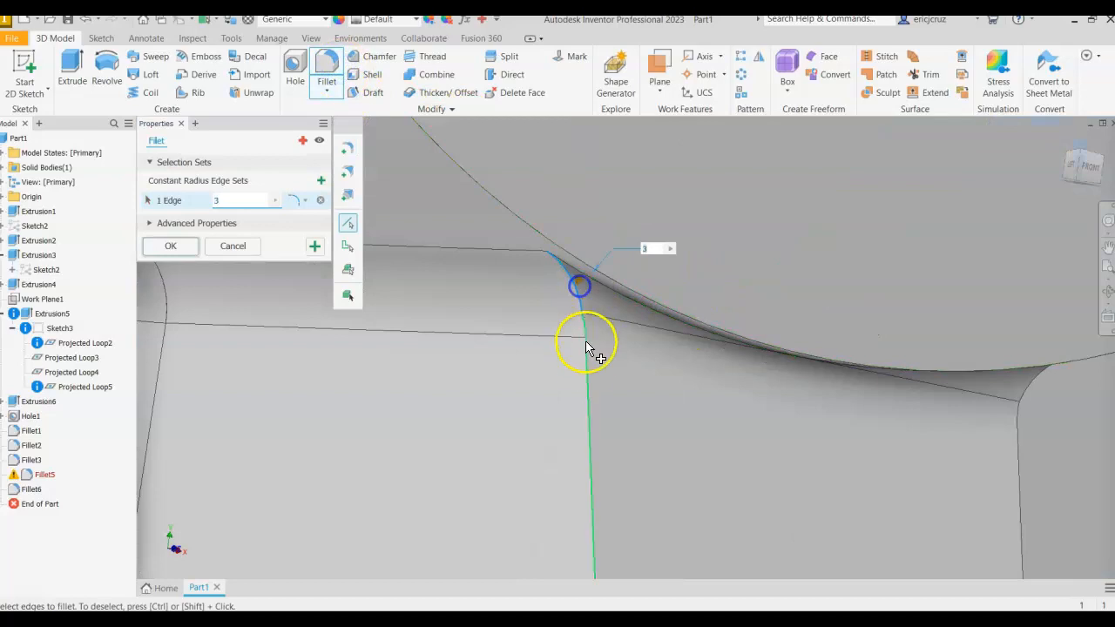
pyautogui.click(587, 359)
pyautogui.scroll(-3, 660, 407)
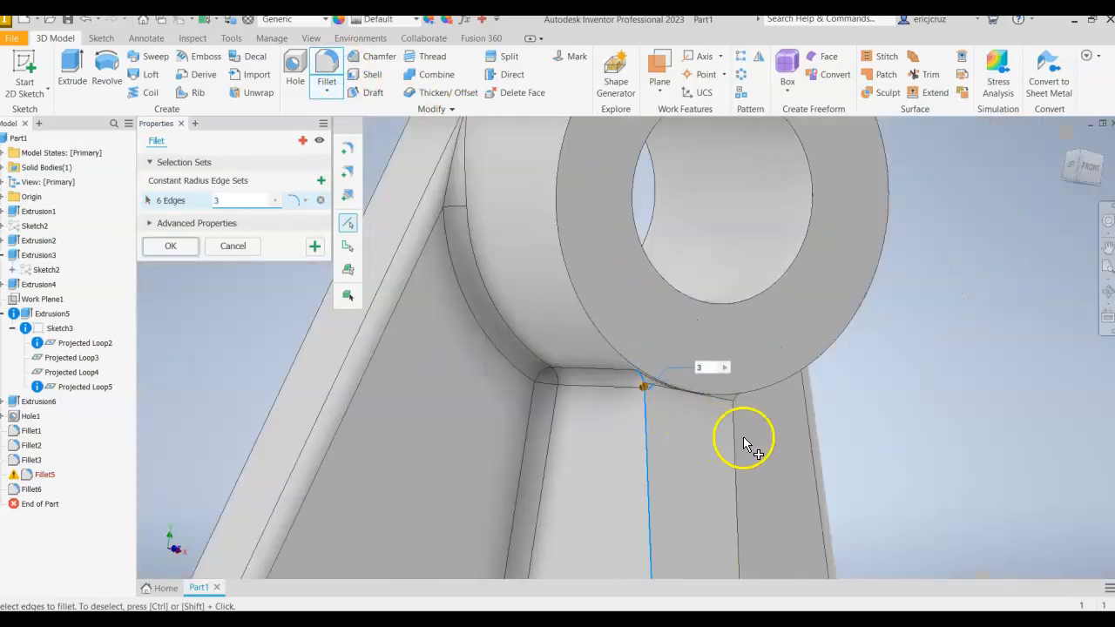
pyautogui.click(739, 439)
pyautogui.keyDown('shift'); pyautogui.moveTo(741, 436); pyautogui.dragTo(629, 425, button='middle'); pyautogui.keyUp('shift')
pyautogui.click(631, 375)
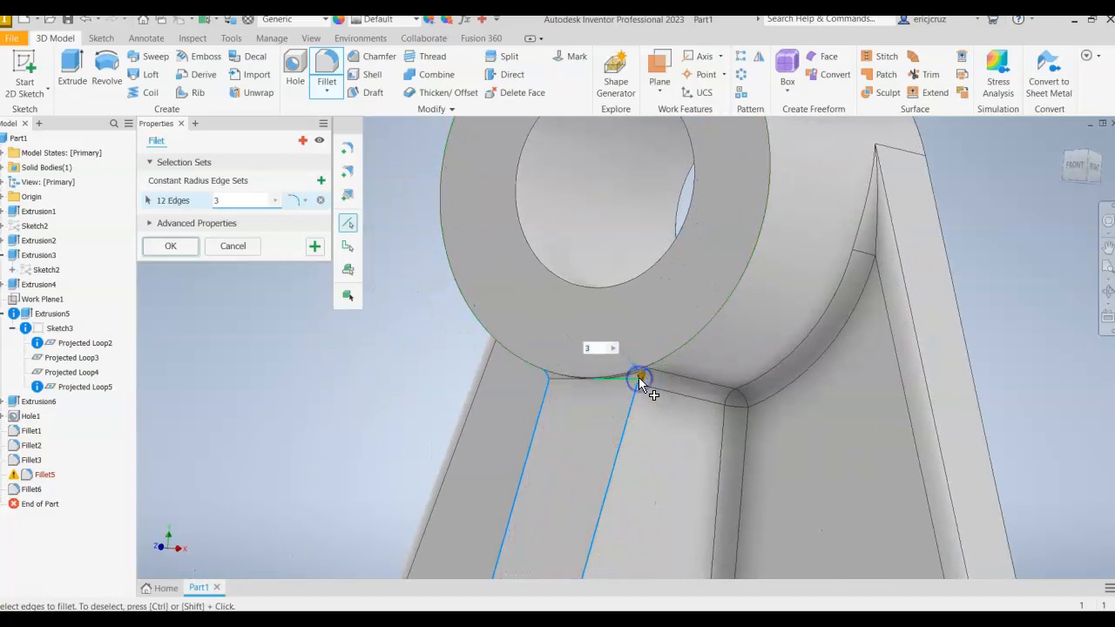
pyautogui.keyDown('shift'); pyautogui.moveTo(723, 440); pyautogui.dragTo(810, 346, button='middle'); pyautogui.keyUp('shift')
pyautogui.click(239, 251)
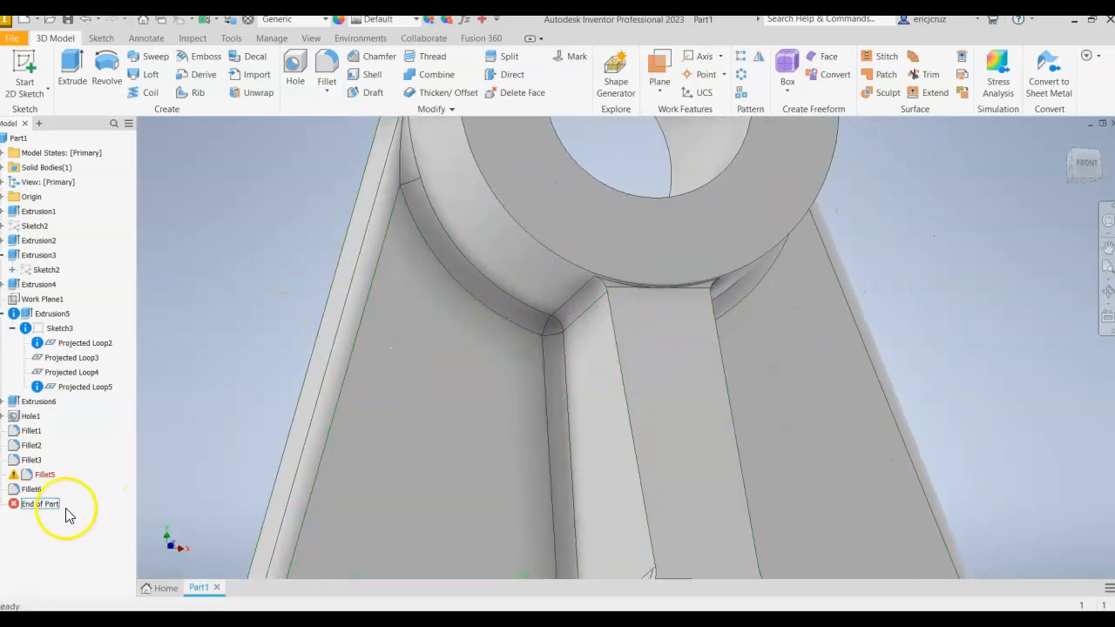
# Step: Delete Fillet5 and Fillet6 from the part
pyautogui.rightClick(45, 475)
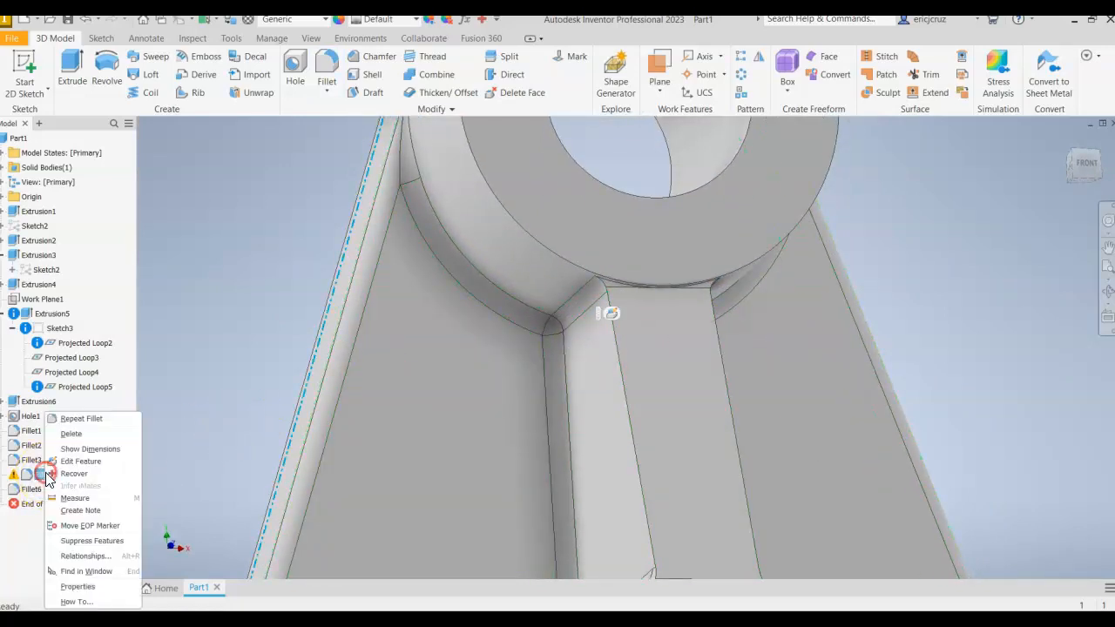
pyautogui.click(78, 447)
pyautogui.click(52, 474)
pyautogui.rightClick(54, 473)
pyautogui.click(59, 460)
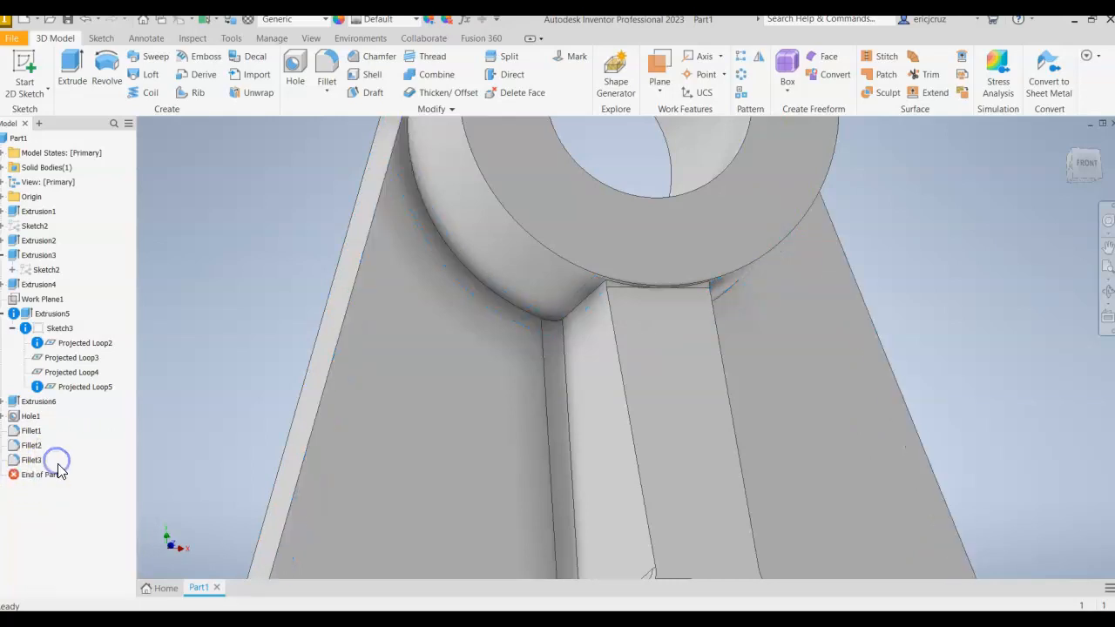
pyautogui.click(316, 65)
pyautogui.click(611, 316)
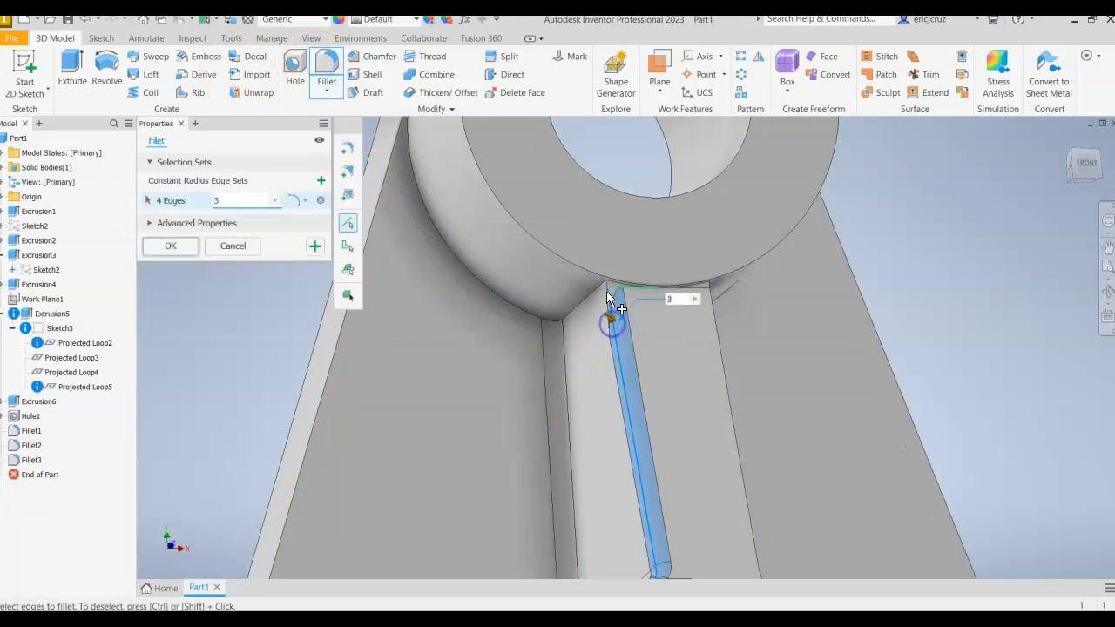
pyautogui.click(234, 247)
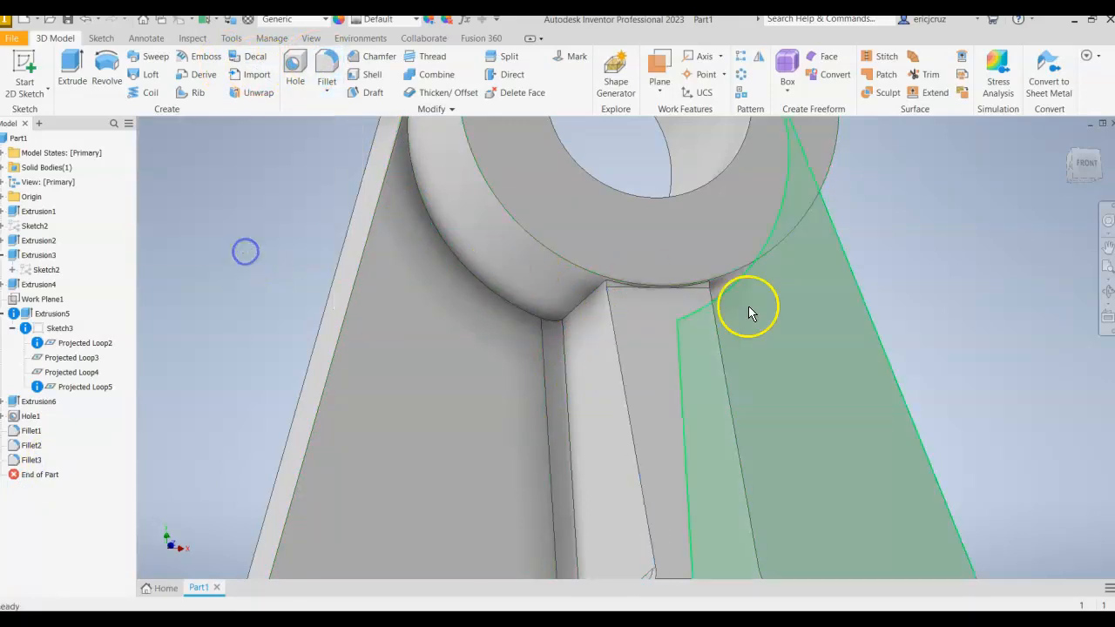
pyautogui.keyDown('shift'); pyautogui.moveTo(801, 323); pyautogui.dragTo(894, 324, button='middle'); pyautogui.keyUp('shift')
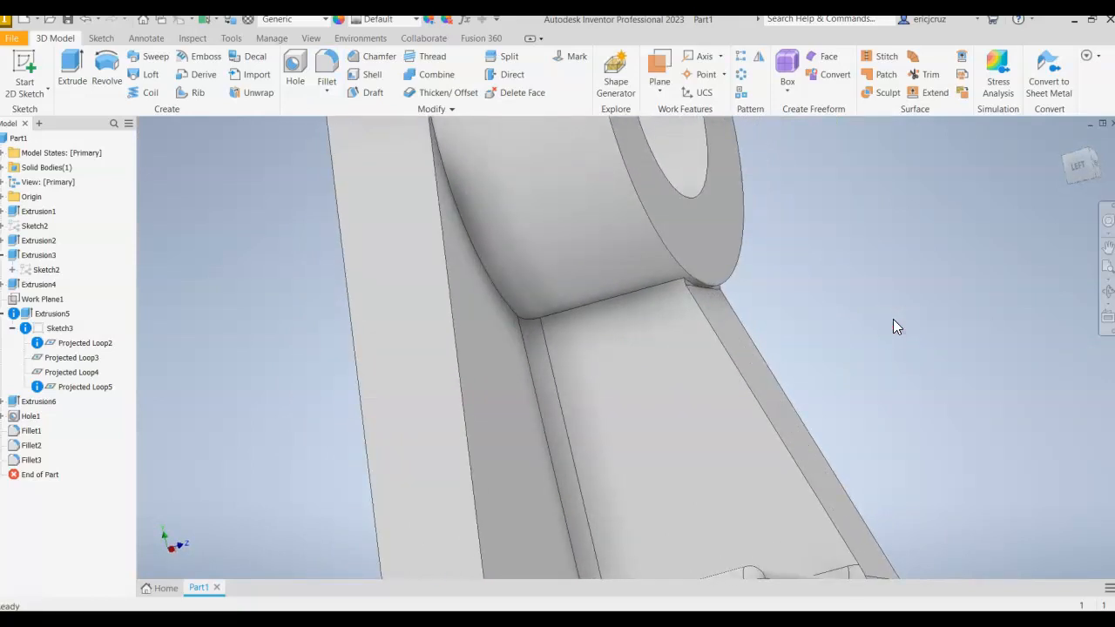
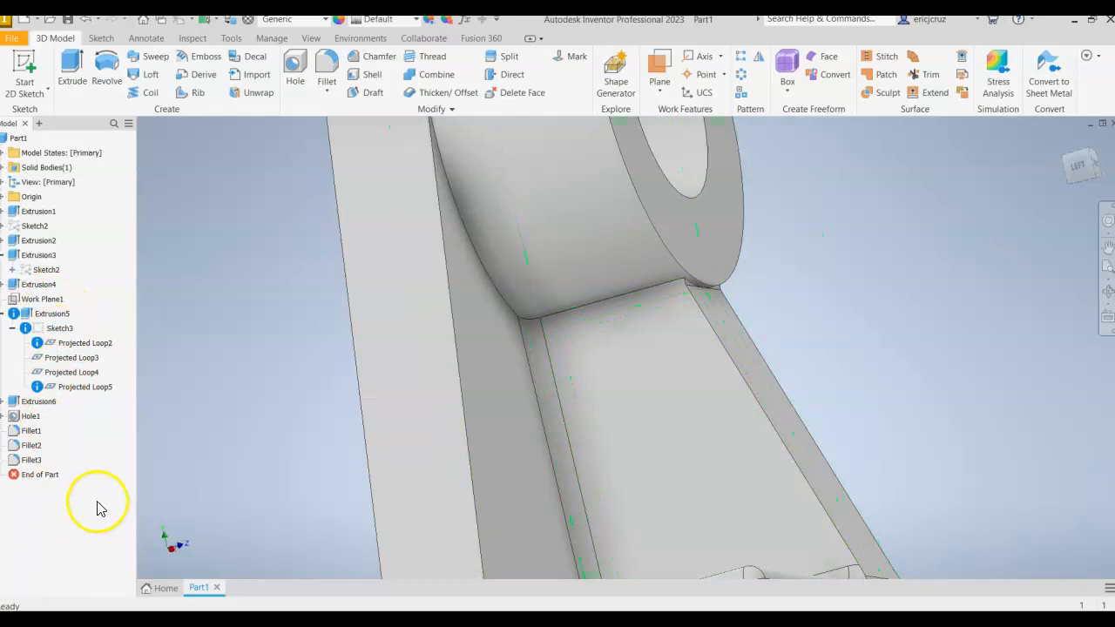
# Step: Edit Sketch3 with the graphics sliced, extend the inner sloped line to the 3 mm rectangle's upper edge, finish the sketch and accept
pyautogui.rightClick(65, 326)
pyautogui.click(79, 360)
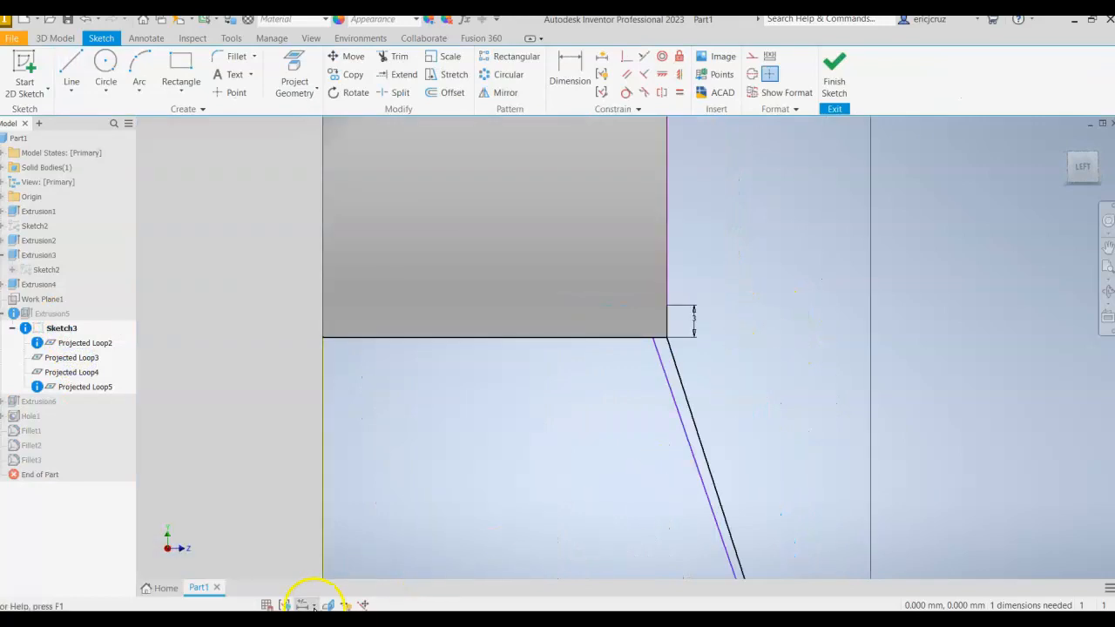
pyautogui.click(327, 604)
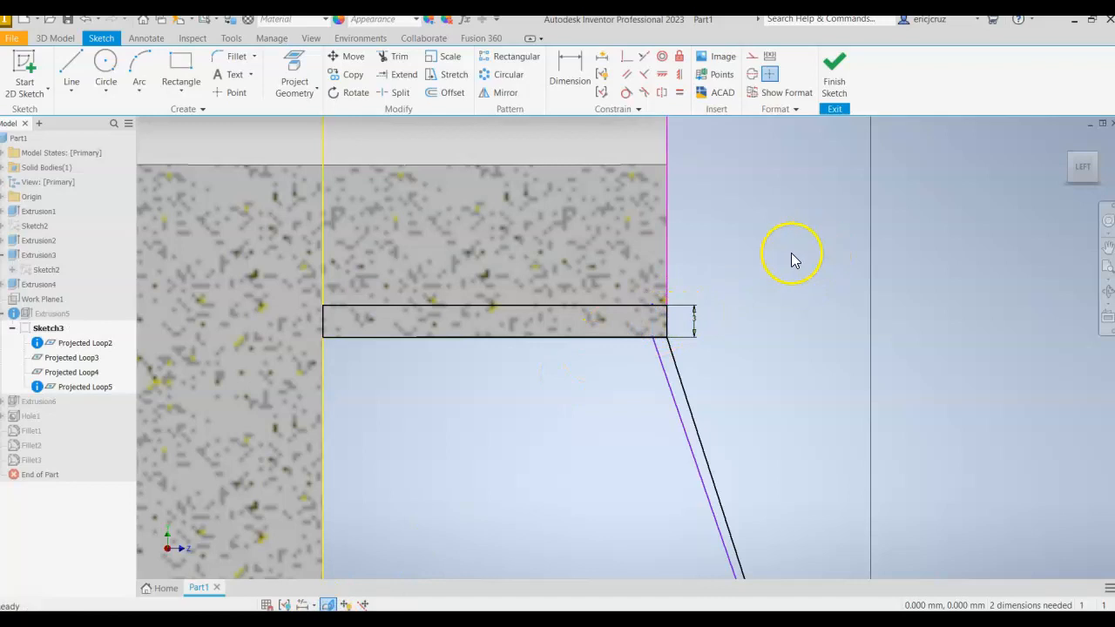
pyautogui.click(408, 75)
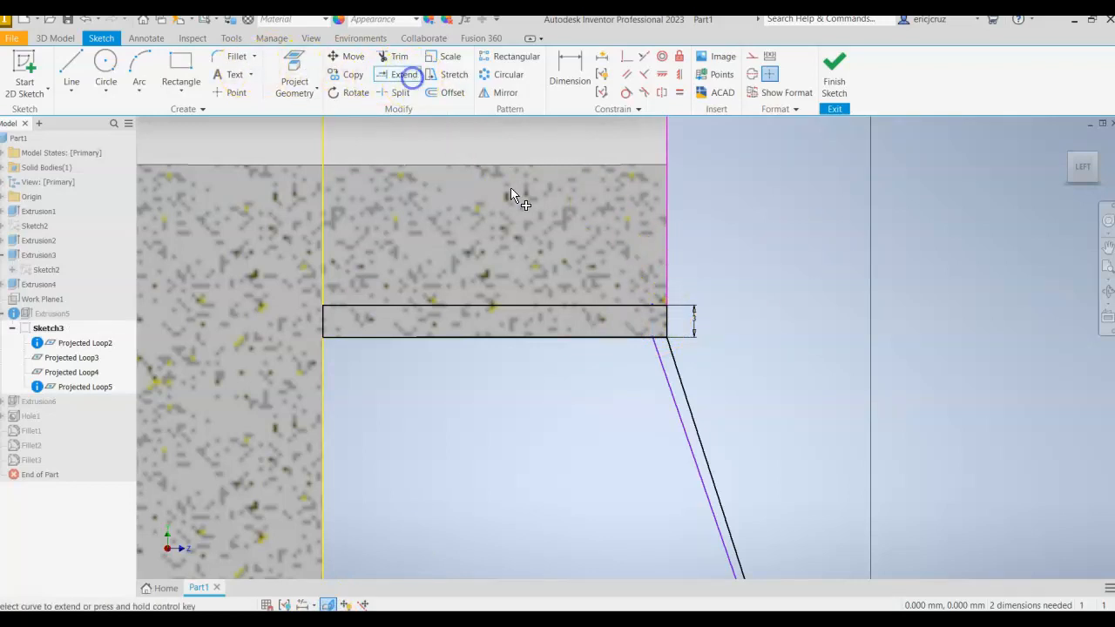
pyautogui.click(662, 366)
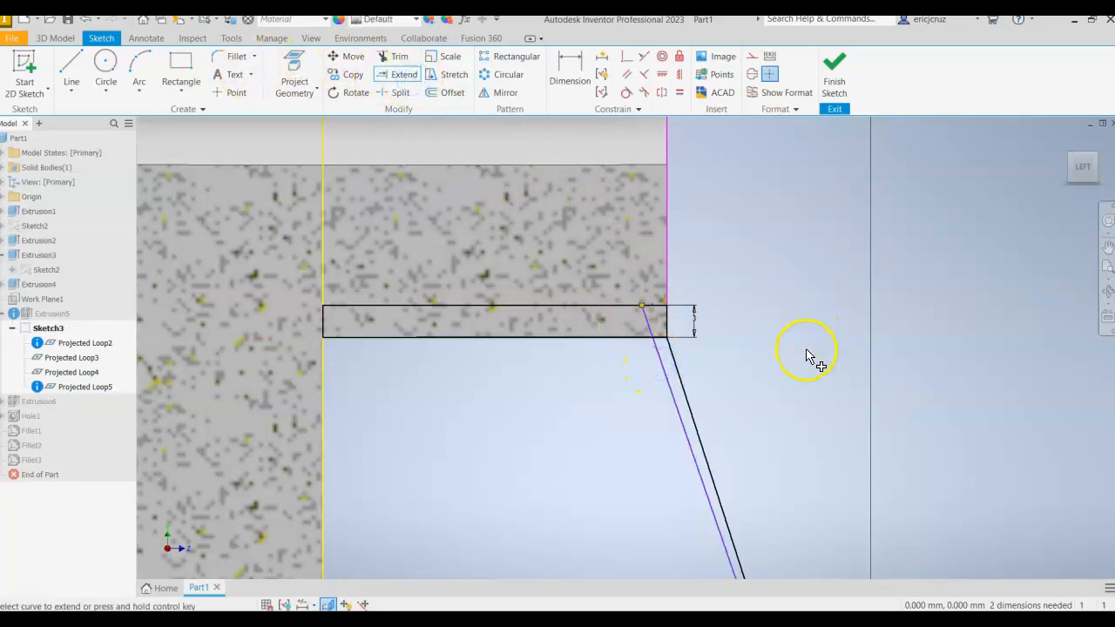
pyautogui.click(834, 69)
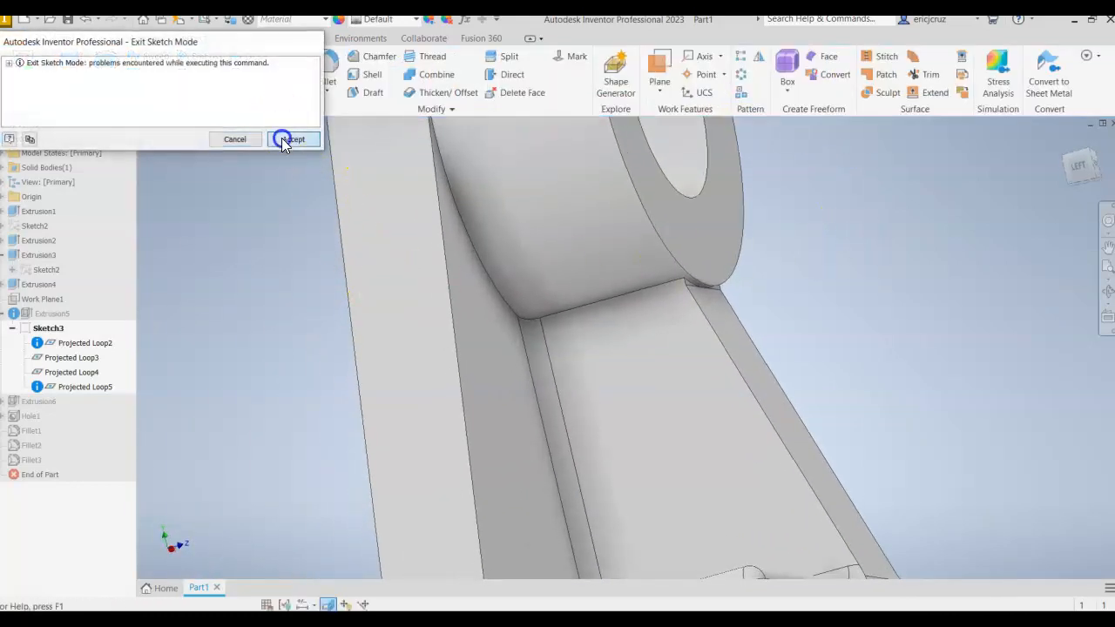
pyautogui.click(284, 139)
# Step: Redefine the rib extrusion's profiles as the area inside the extended sloped line plus the adjoining rectangle portion, and accept the change
pyautogui.rightClick(65, 315)
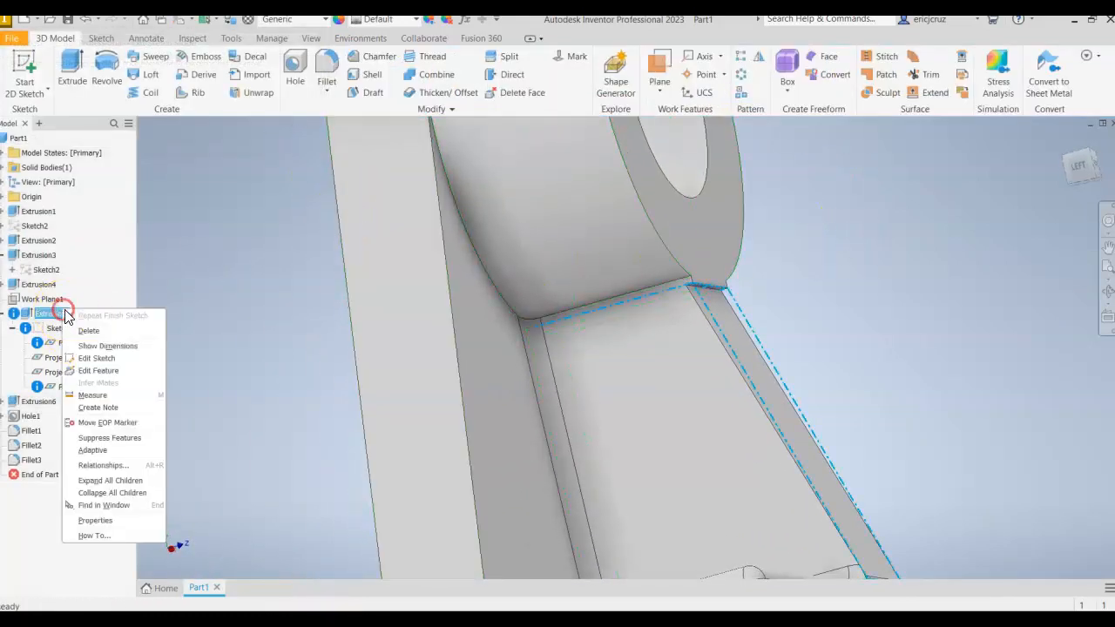
pyautogui.click(100, 369)
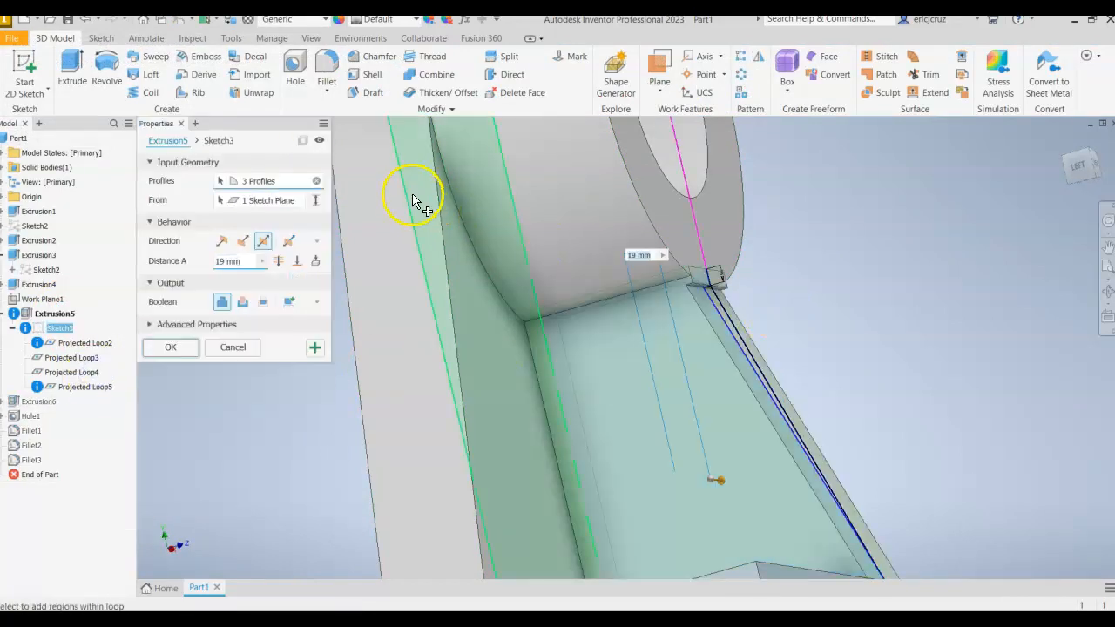
pyautogui.click(316, 181)
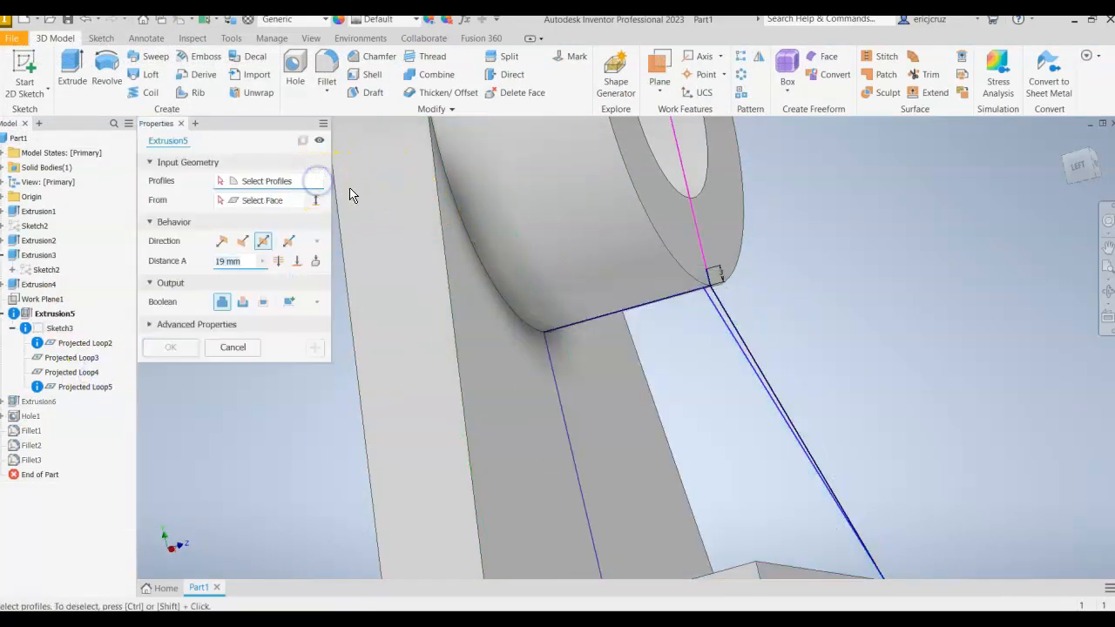
pyautogui.click(667, 389)
pyautogui.click(658, 293)
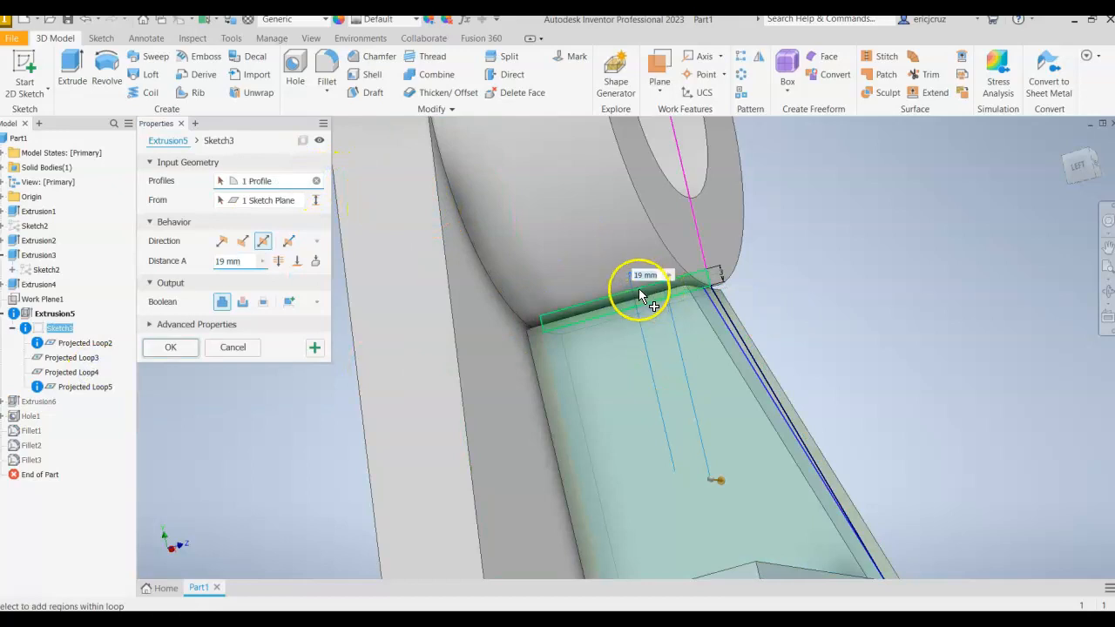
pyautogui.scroll(-4, 675, 293)
pyautogui.click(739, 267)
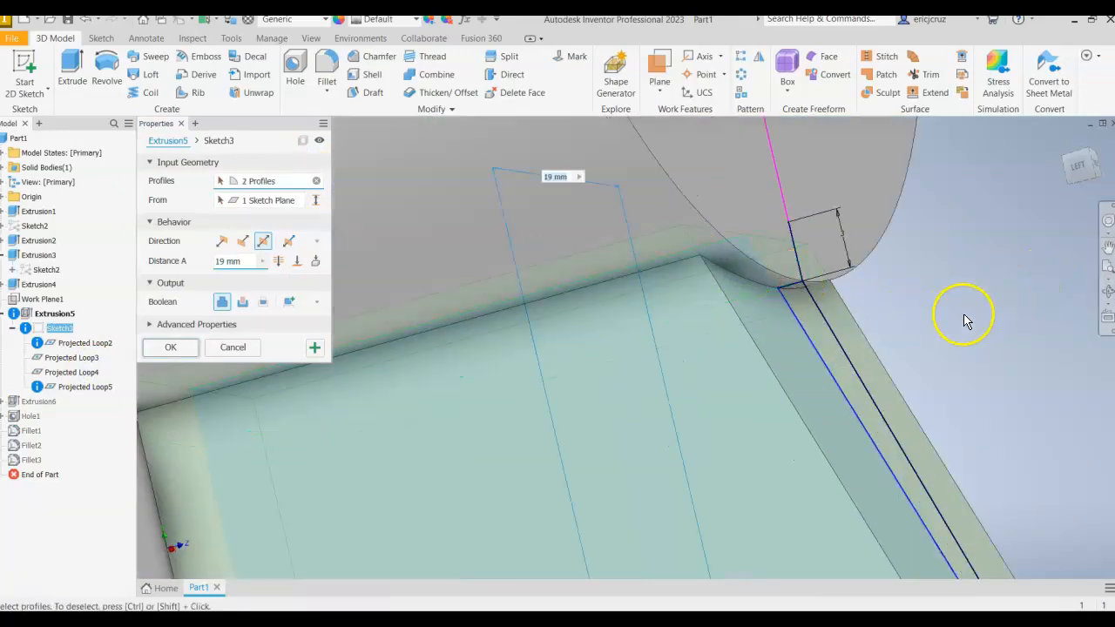
pyautogui.click(197, 354)
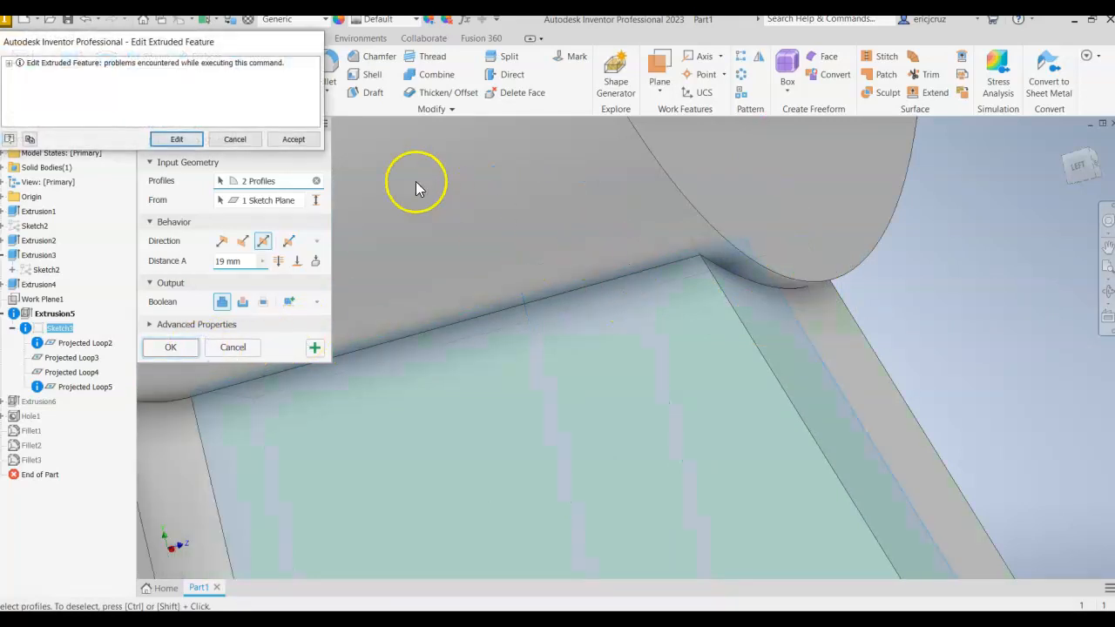
pyautogui.click(293, 141)
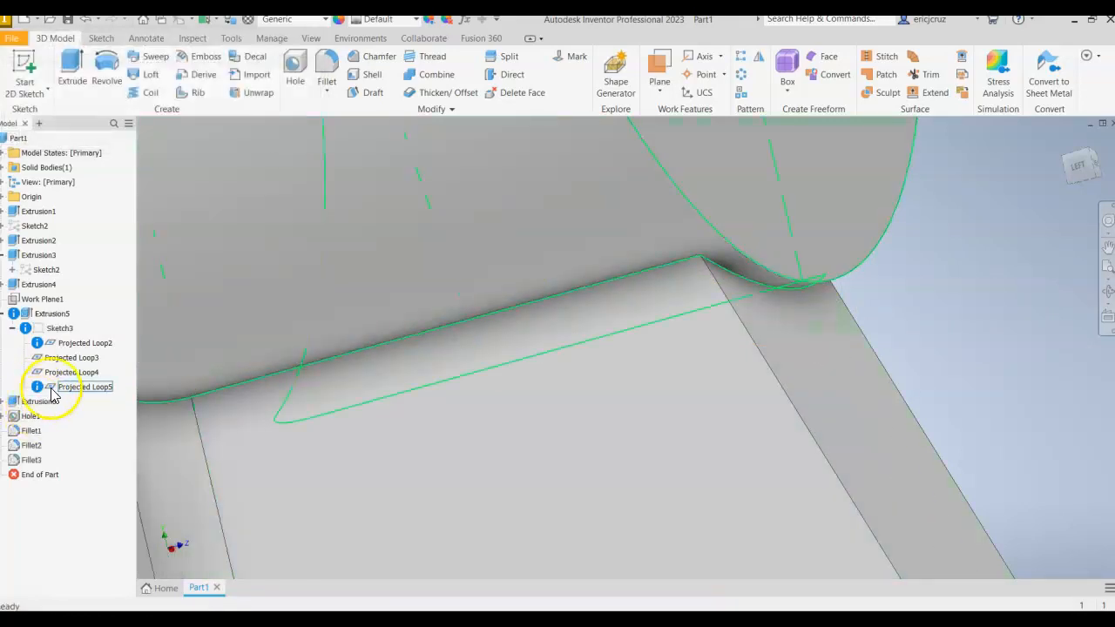
# Step: Reopen the rib extrusion, clear its profiles and reselect the rectangle portion and the area inside the inner sloped line
pyautogui.click(12, 329)
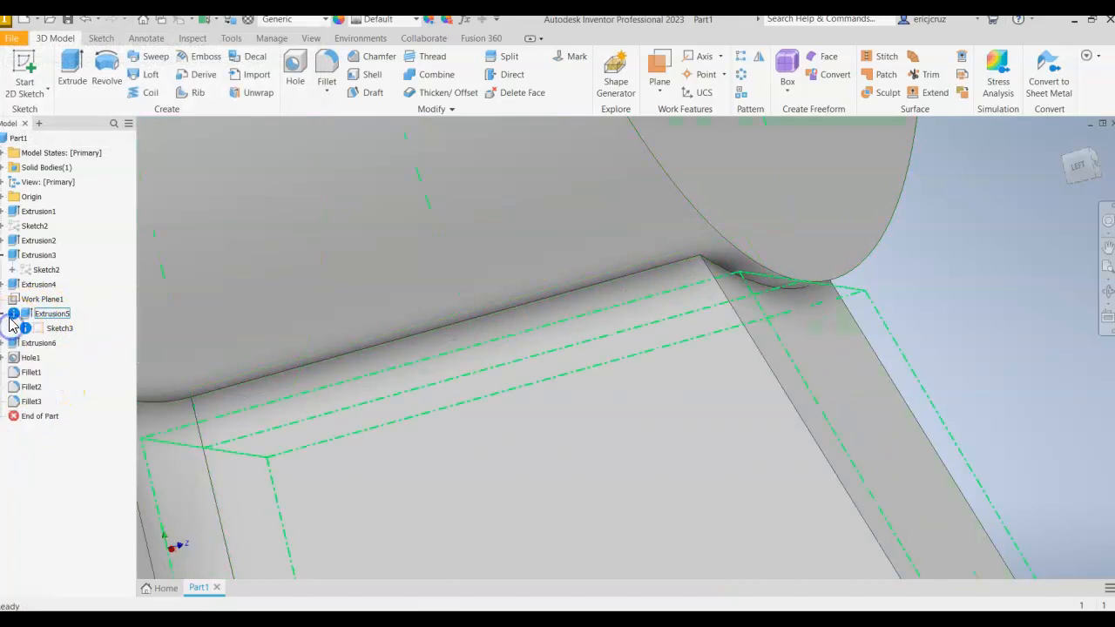
pyautogui.click(42, 322)
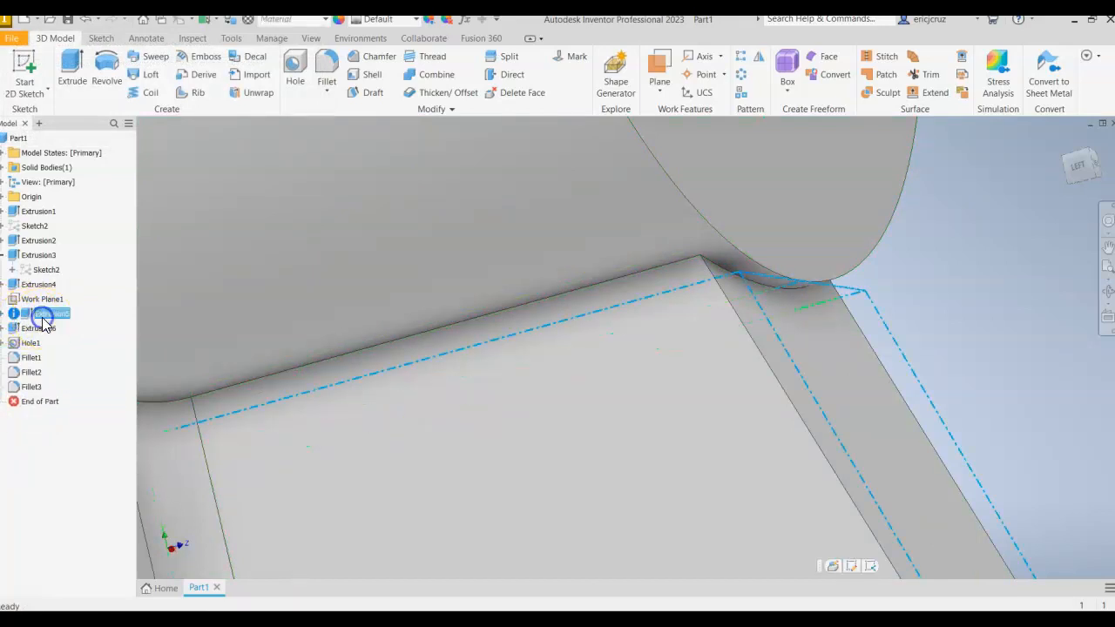
pyautogui.rightClick(42, 323)
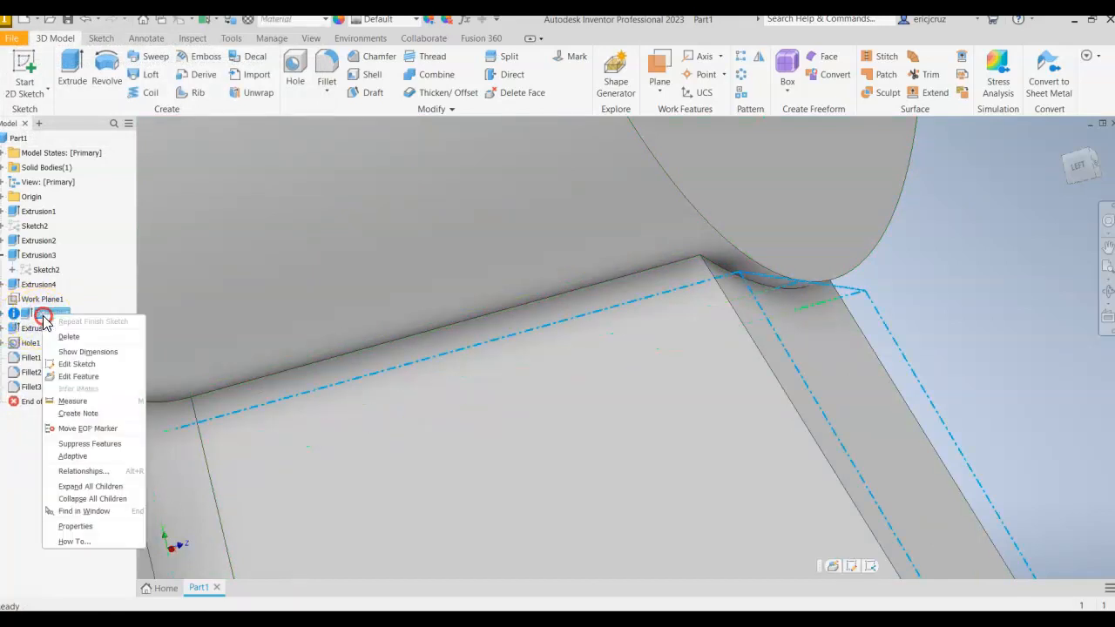
pyautogui.click(76, 375)
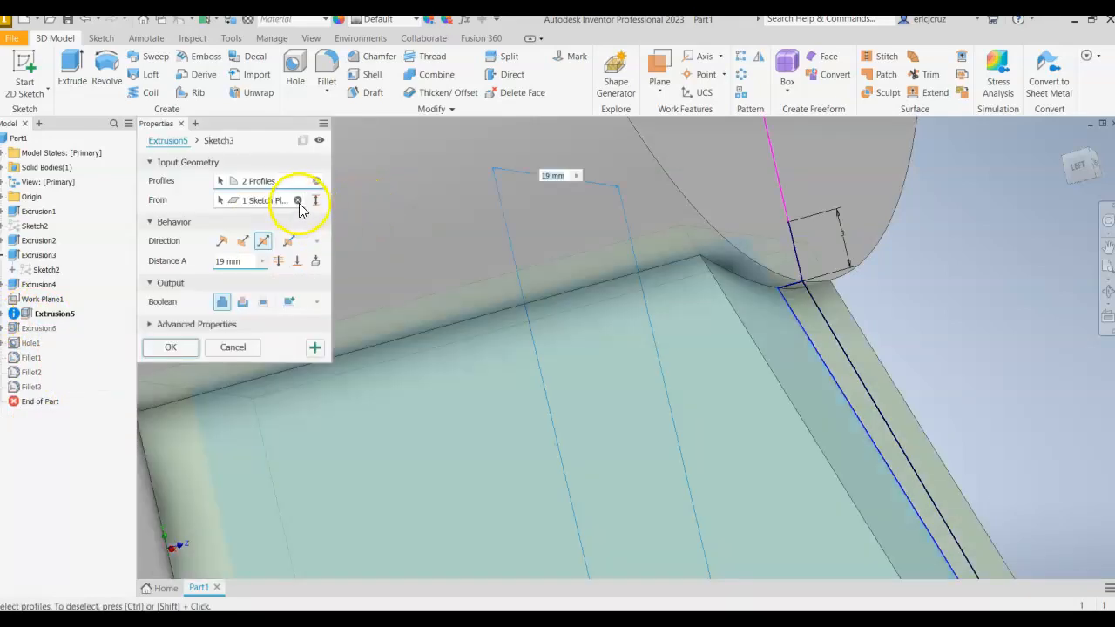
pyautogui.click(298, 201)
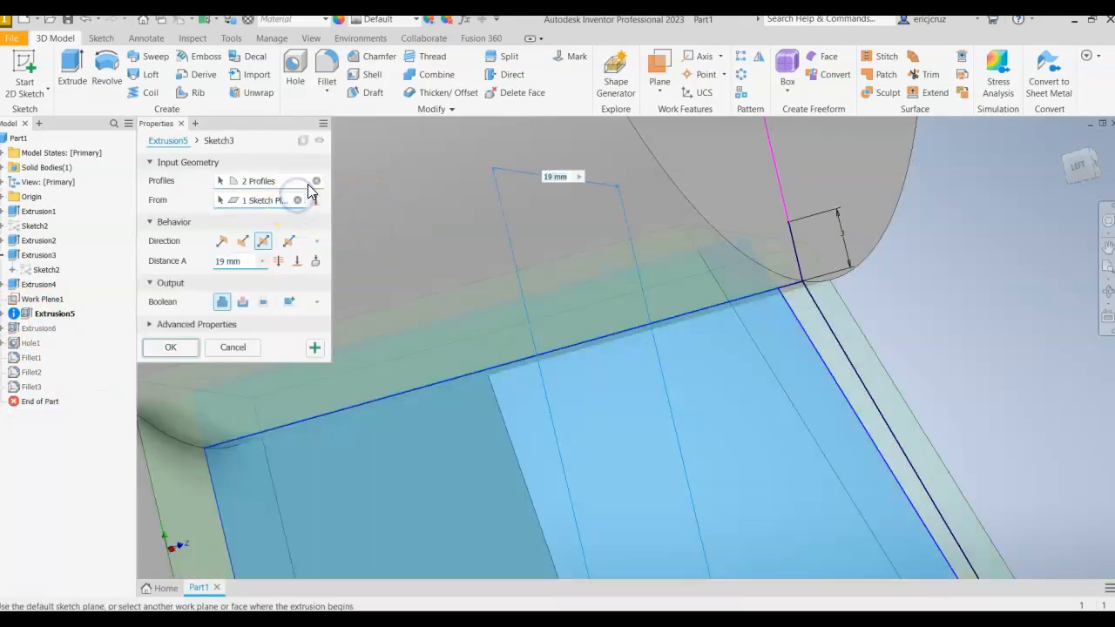
pyautogui.click(315, 180)
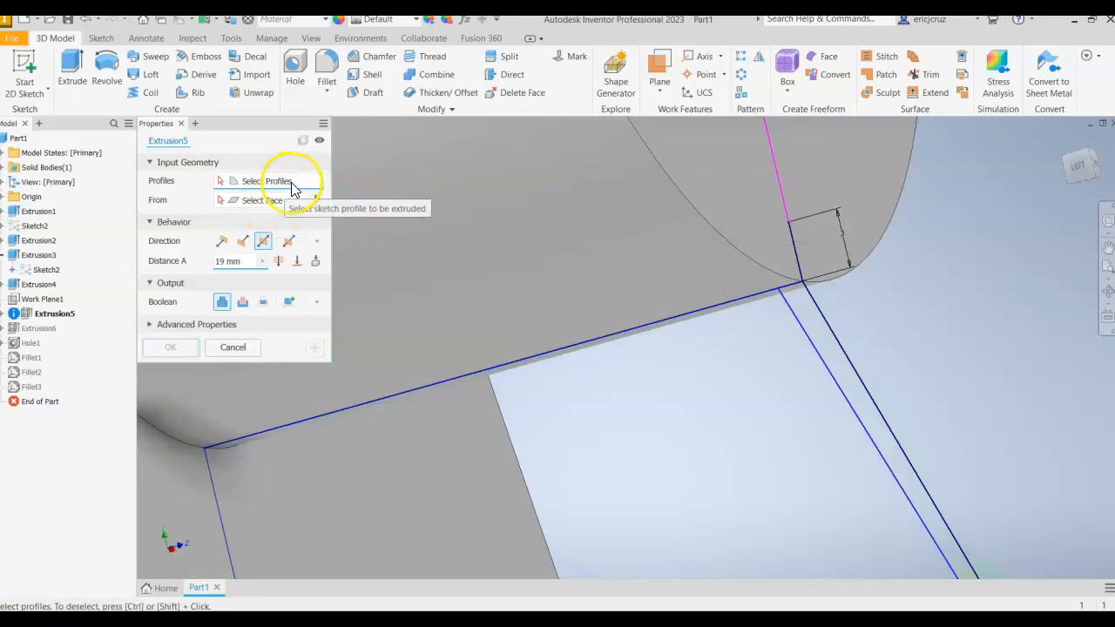
pyautogui.click(704, 278)
pyautogui.click(775, 347)
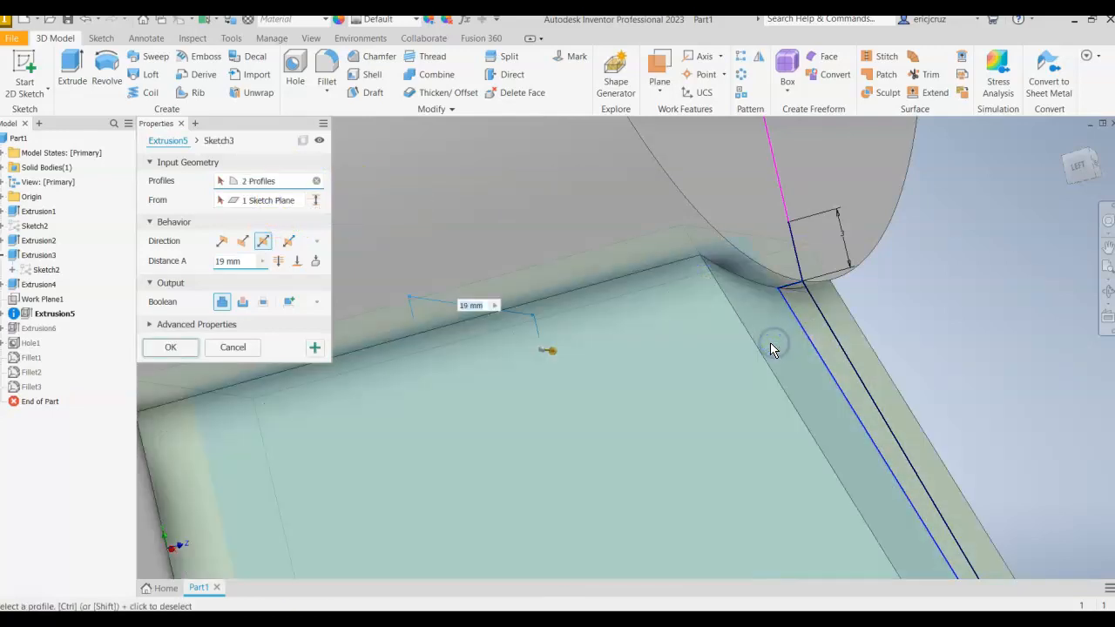
pyautogui.click(192, 349)
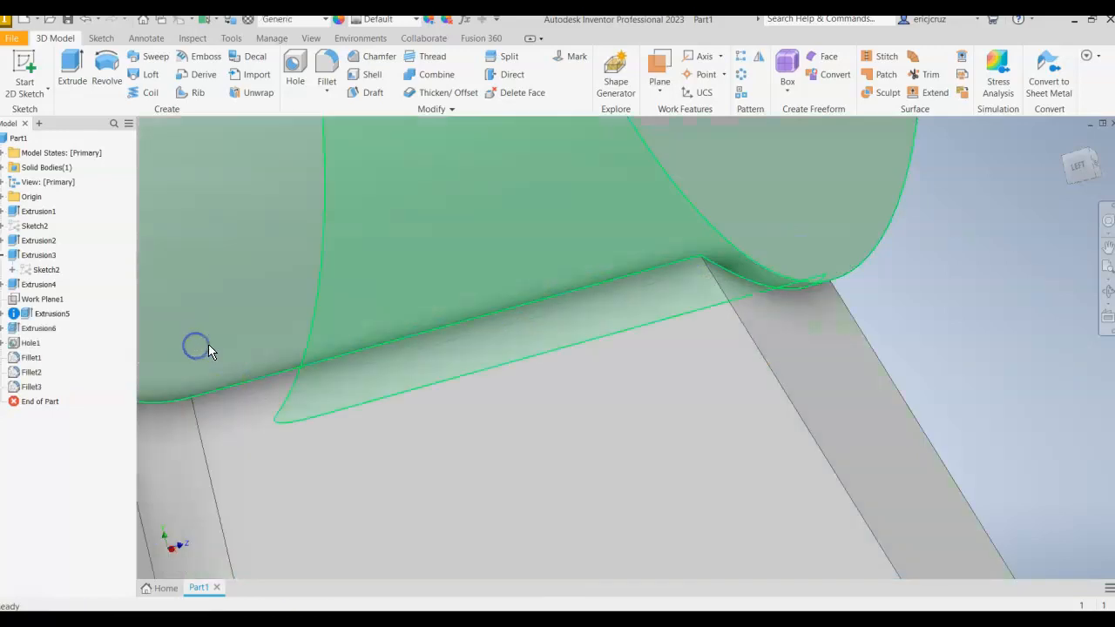
# Step: Start a 3 mm fillet on both front edges of the rib and one side of its junction with the cylinder's underside
pyautogui.scroll(-5, 922, 315)
pyautogui.scroll(8, 922, 315)
pyautogui.keyDown('shift'); pyautogui.moveTo(923, 318); pyautogui.dragTo(856, 339, button='middle'); pyautogui.keyUp('shift')
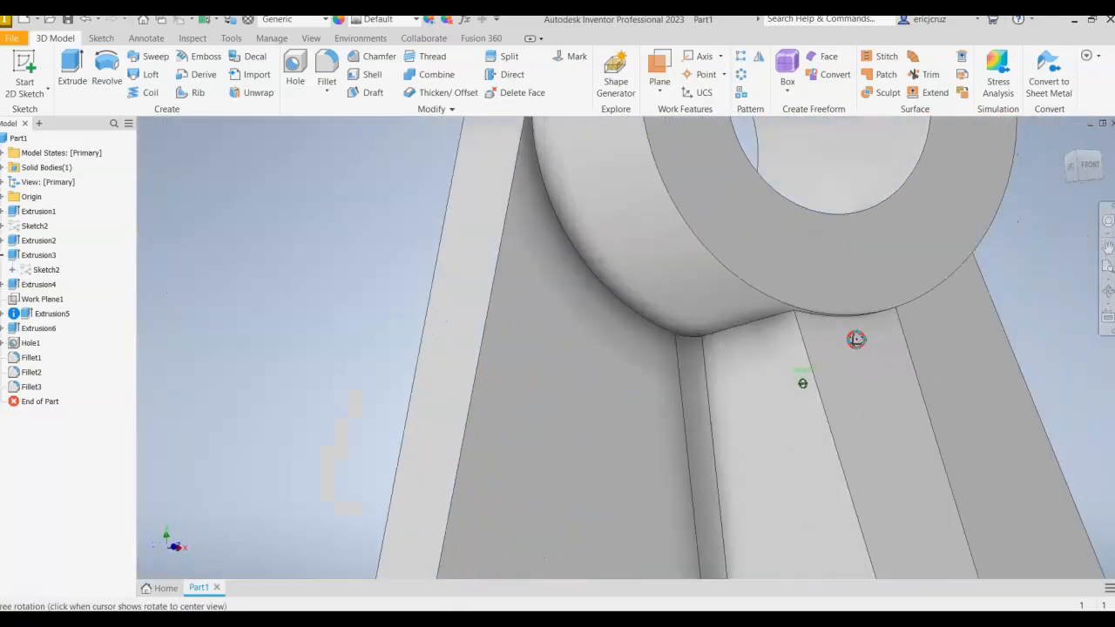
pyautogui.click(327, 87)
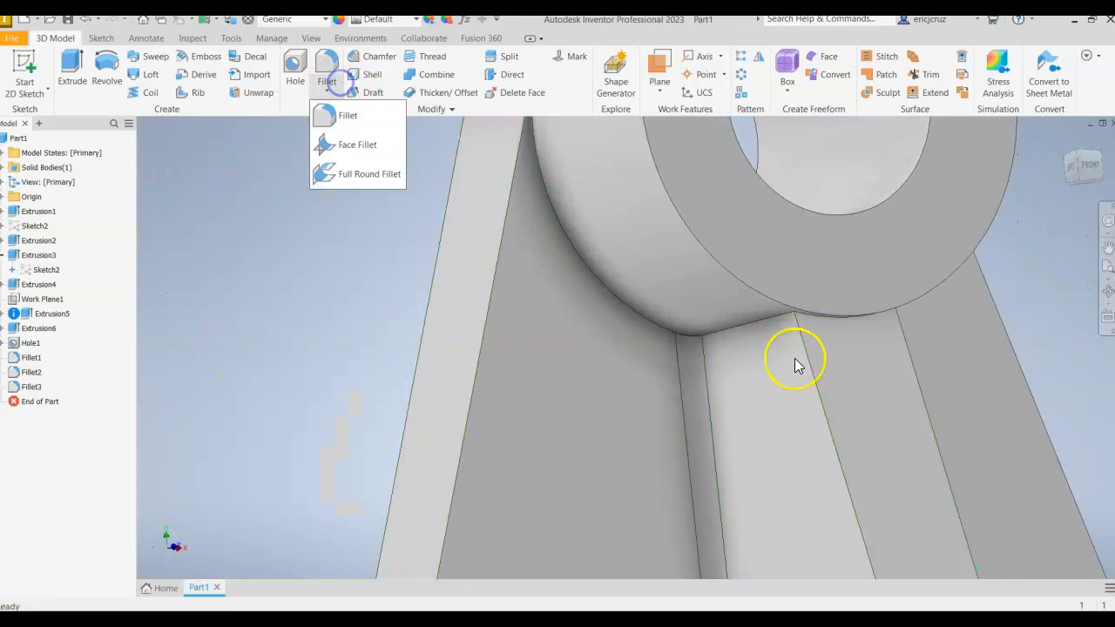
pyautogui.click(349, 116)
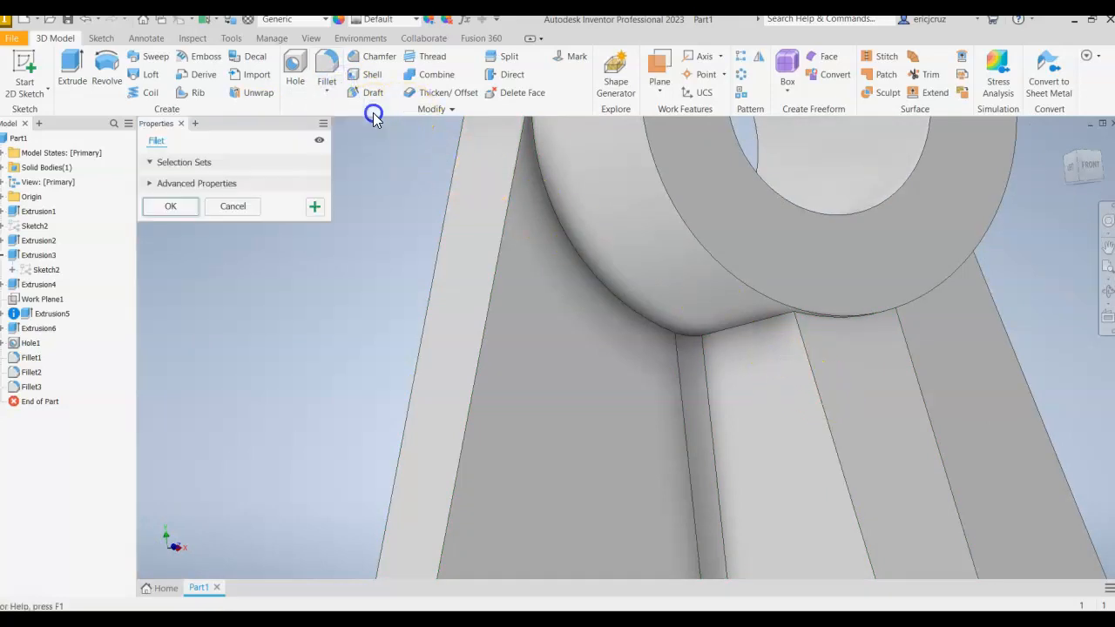
pyautogui.click(806, 350)
pyautogui.keyDown('shift'); pyautogui.moveTo(955, 446); pyautogui.dragTo(821, 428, button='middle'); pyautogui.keyUp('shift')
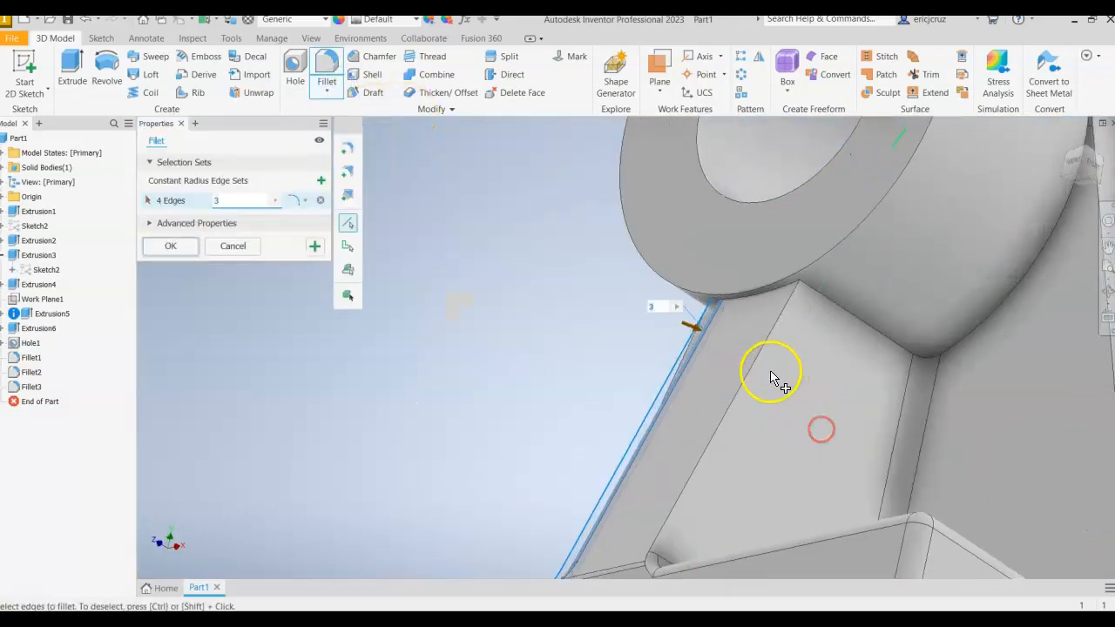
pyautogui.click(757, 369)
pyautogui.click(872, 320)
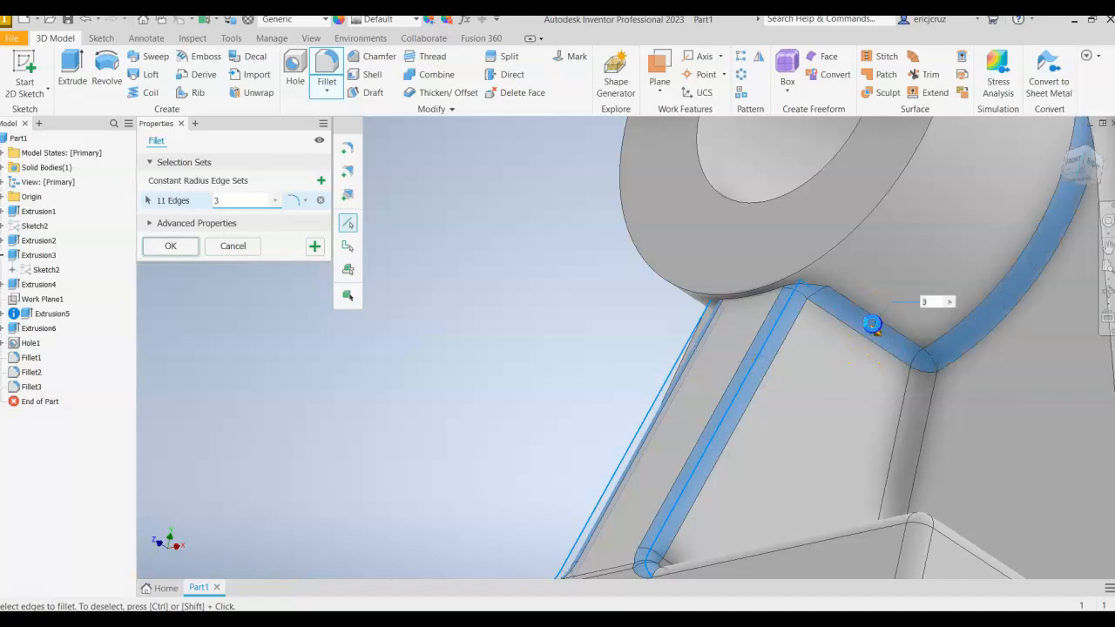
# Step: Add the rib-to-cylinder junction on the other side and both sloped front edges of the back plate, and accept the 3 mm fillet
pyautogui.keyDown('shift'); pyautogui.moveTo(846, 356); pyautogui.dragTo(993, 378, button='middle'); pyautogui.keyUp('shift')
pyautogui.click(755, 344)
pyautogui.keyDown('shift'); pyautogui.moveTo(883, 415); pyautogui.dragTo(623, 383, button='middle'); pyautogui.keyUp('shift')
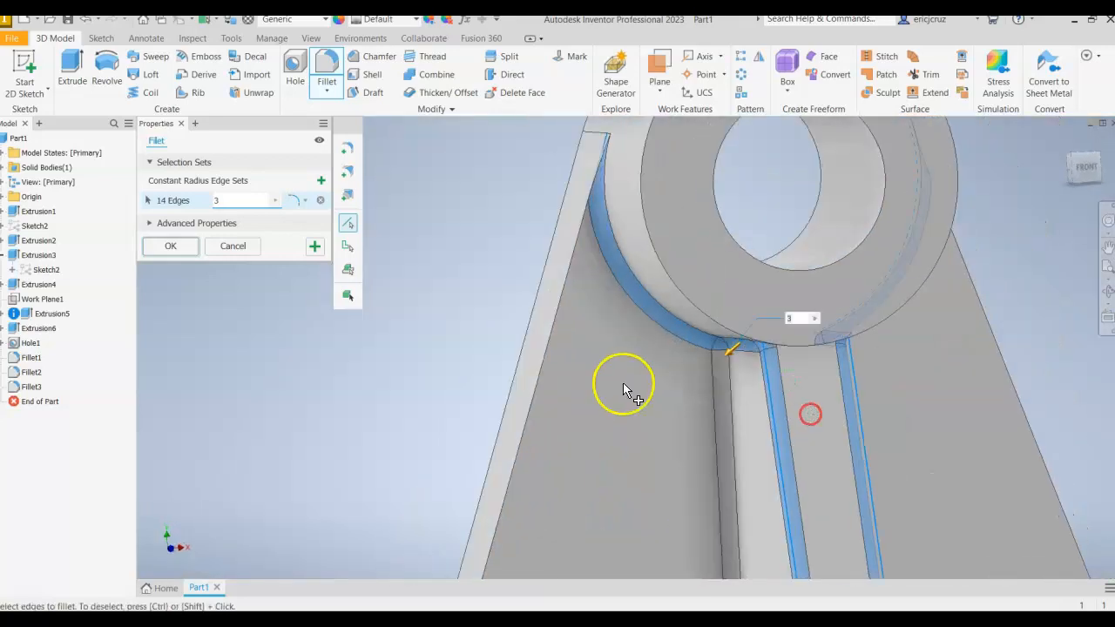
pyautogui.click(557, 325)
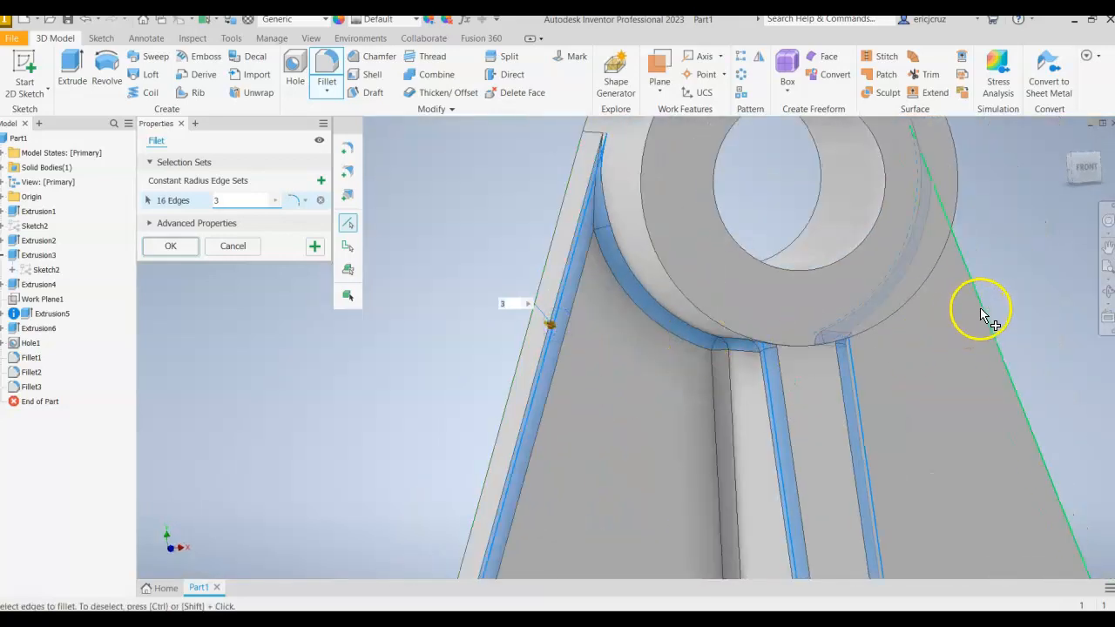
pyautogui.click(195, 251)
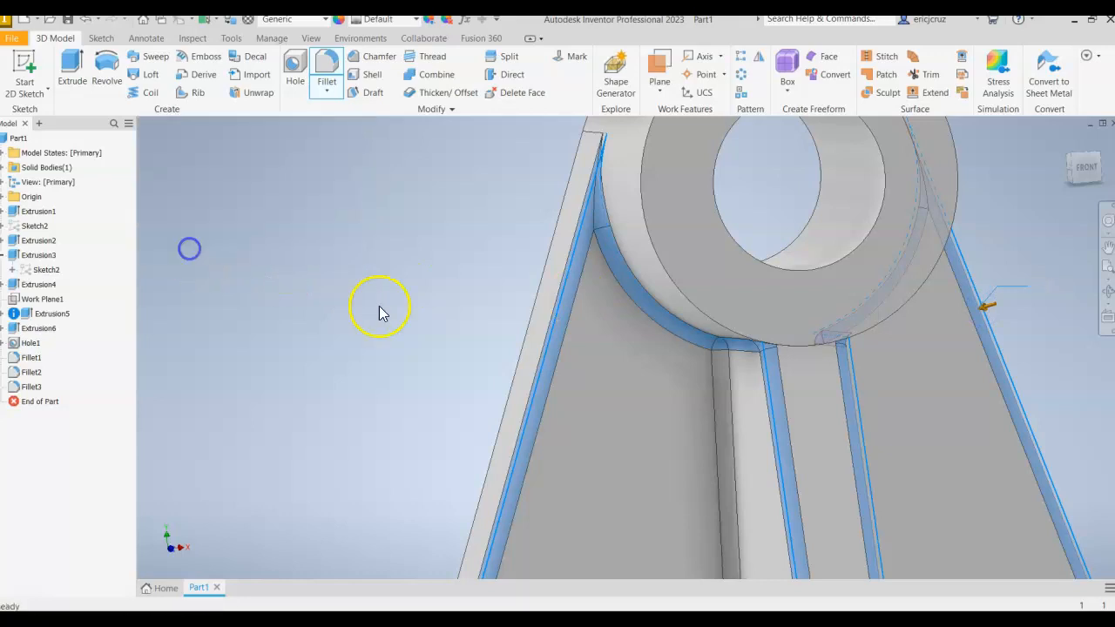
# Step: Inspect the new fillets around the rib and cylinder, restore the isometric view, and compare the part with the drawing in Word
pyautogui.scroll(-3, 376, 323)
pyautogui.keyDown('shift'); pyautogui.moveTo(764, 311); pyautogui.dragTo(595, 327, button='middle'); pyautogui.keyUp('shift')
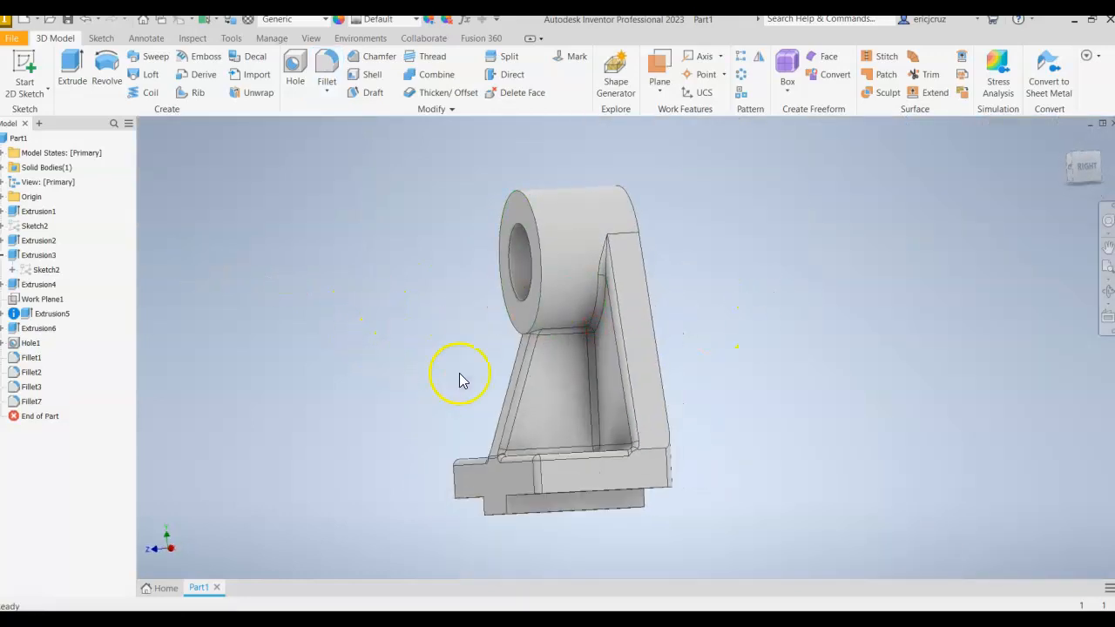
pyautogui.scroll(-3, 615, 362)
pyautogui.scroll(6, 610, 359)
pyautogui.moveTo(529, 302)
pyautogui.mouseDown(button='middle')
pyautogui.moveTo(526, 331)
pyautogui.moveTo(491, 326)
pyautogui.moveTo(747, 318)
pyautogui.mouseUp(button='middle')
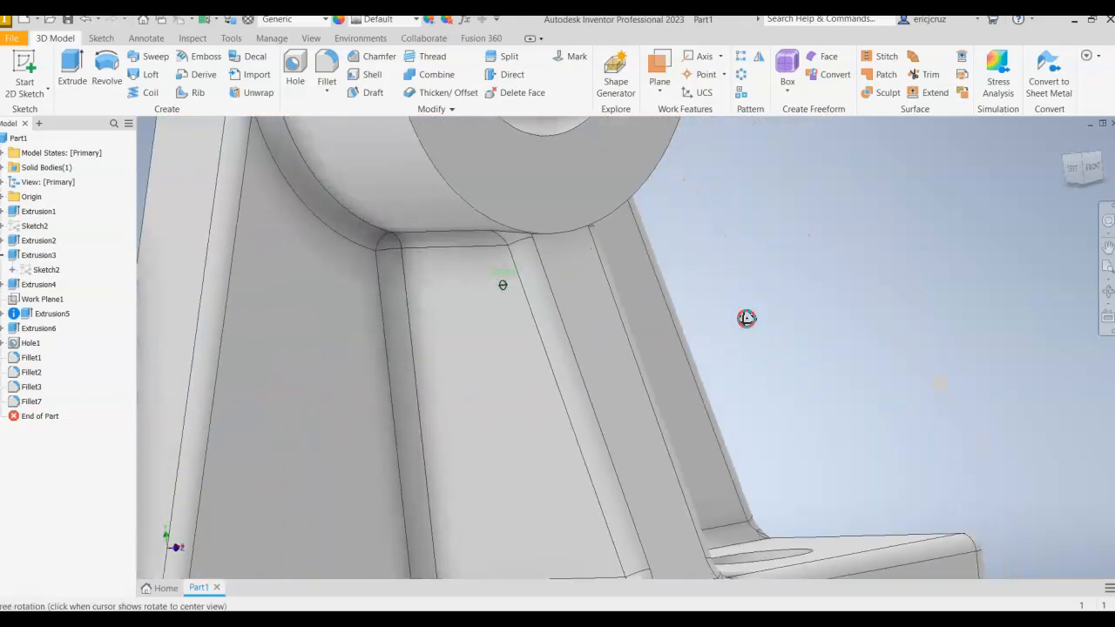
pyautogui.scroll(-3, 820, 296)
pyautogui.click(1063, 141)
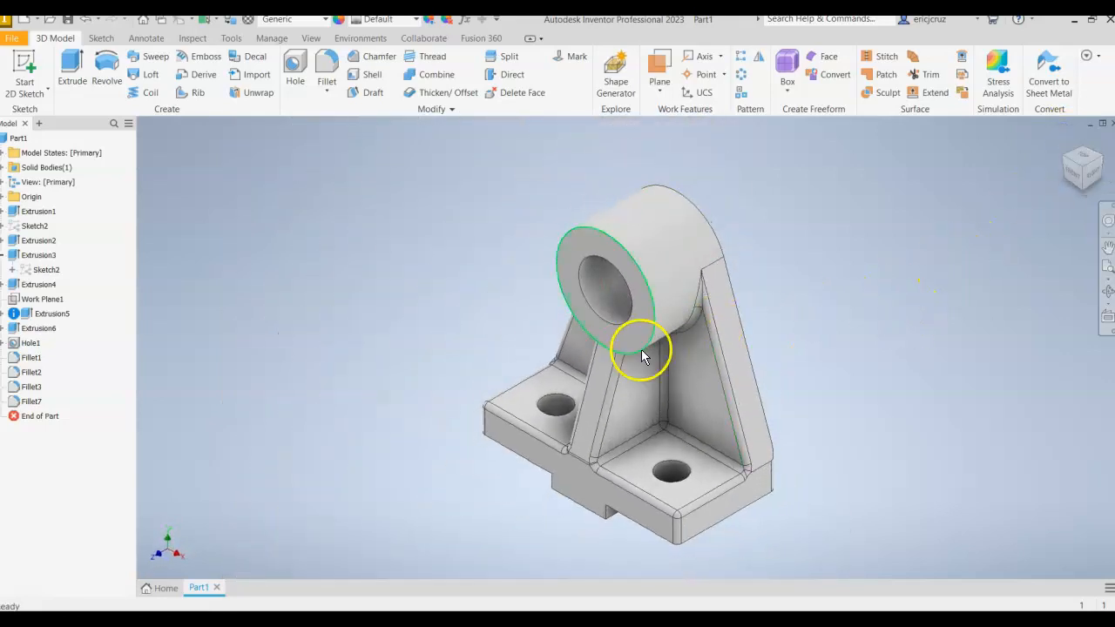
pyautogui.scroll(-4, 660, 366)
pyautogui.scroll(6, 661, 381)
pyautogui.hotkey('alt', 'Tab')
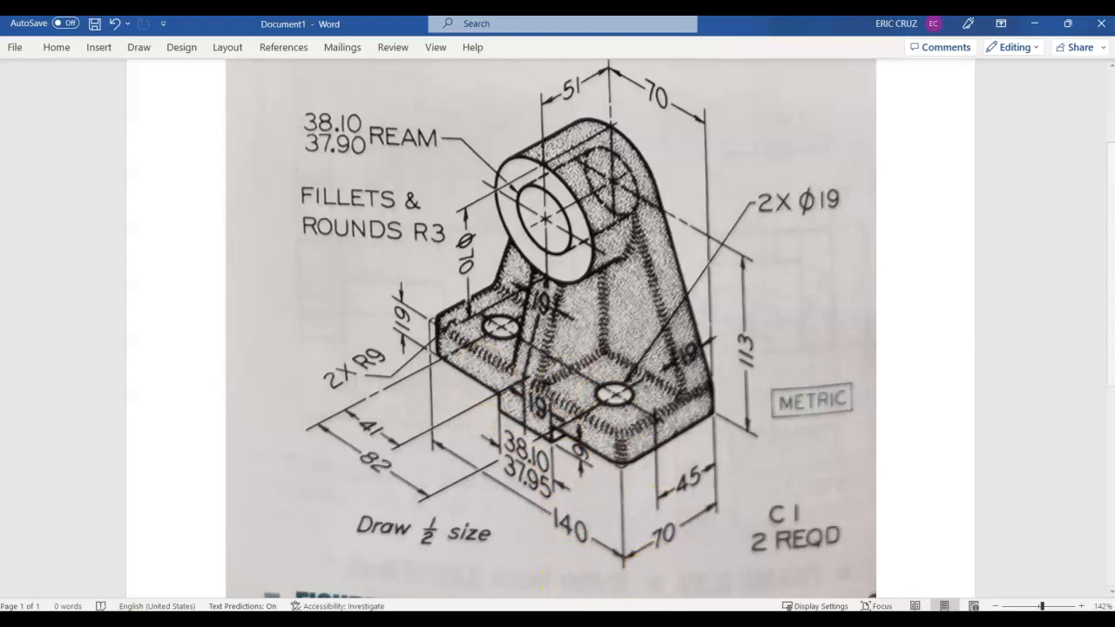
pyautogui.hotkey('alt', 'Tab')
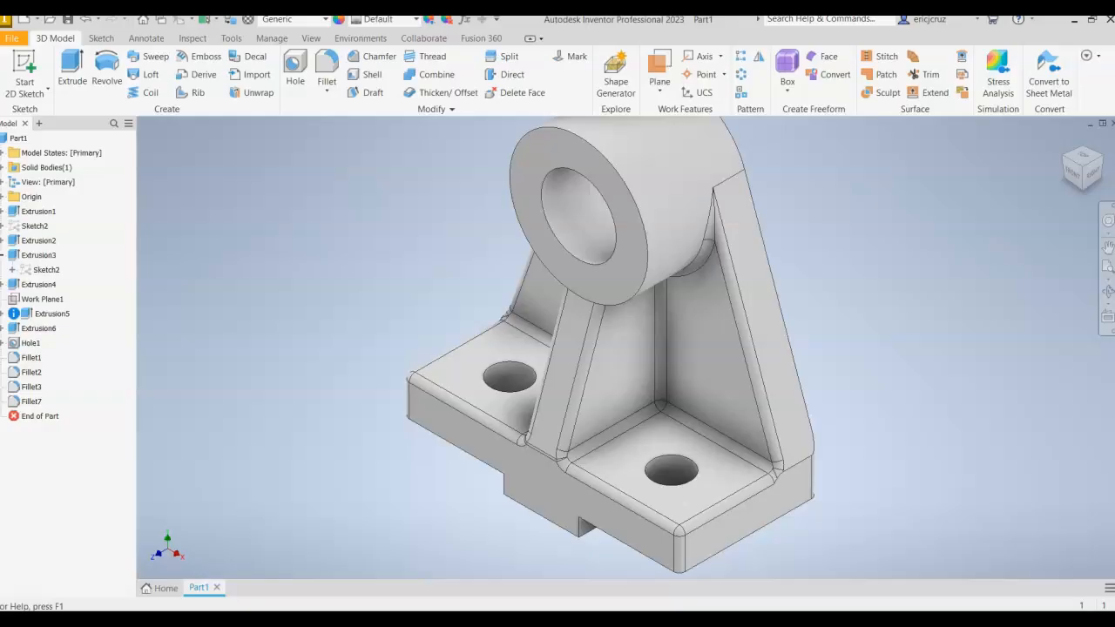
# Step: Examine up close how the fillets run between rib, cylinder and back plate on both sides, ending in the isometric view
pyautogui.keyDown('shift'); pyautogui.moveTo(870, 401); pyautogui.dragTo(886, 358, button='middle'); pyautogui.keyUp('shift')
pyautogui.scroll(4, 602, 292)
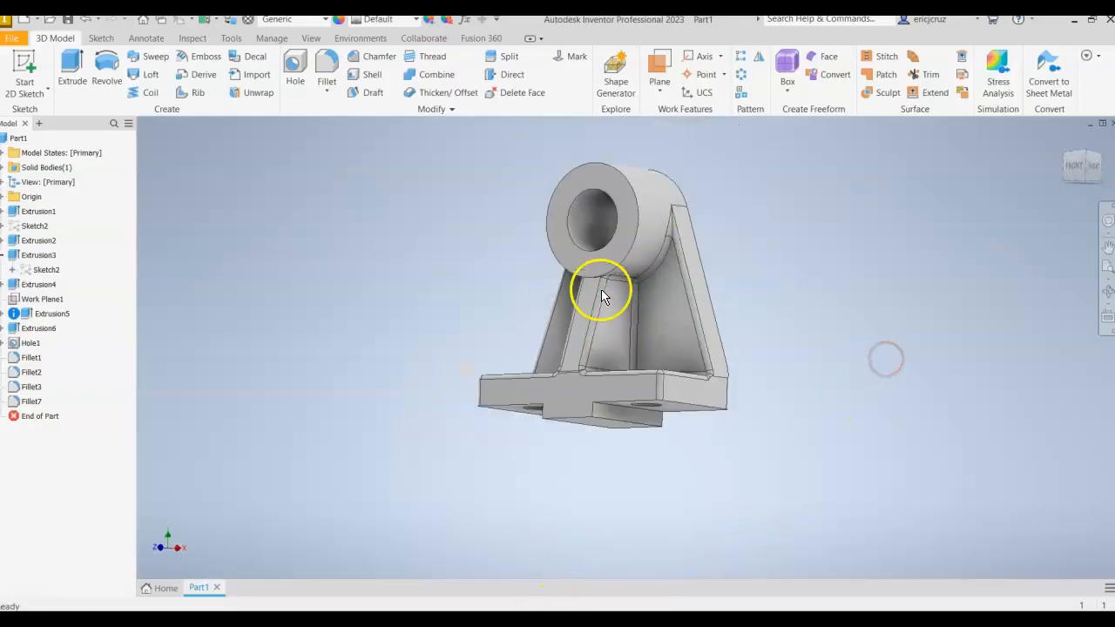
pyautogui.scroll(-7, 601, 291)
pyautogui.keyDown('shift'); pyautogui.moveTo(722, 224); pyautogui.dragTo(648, 205, button='middle'); pyautogui.keyUp('shift')
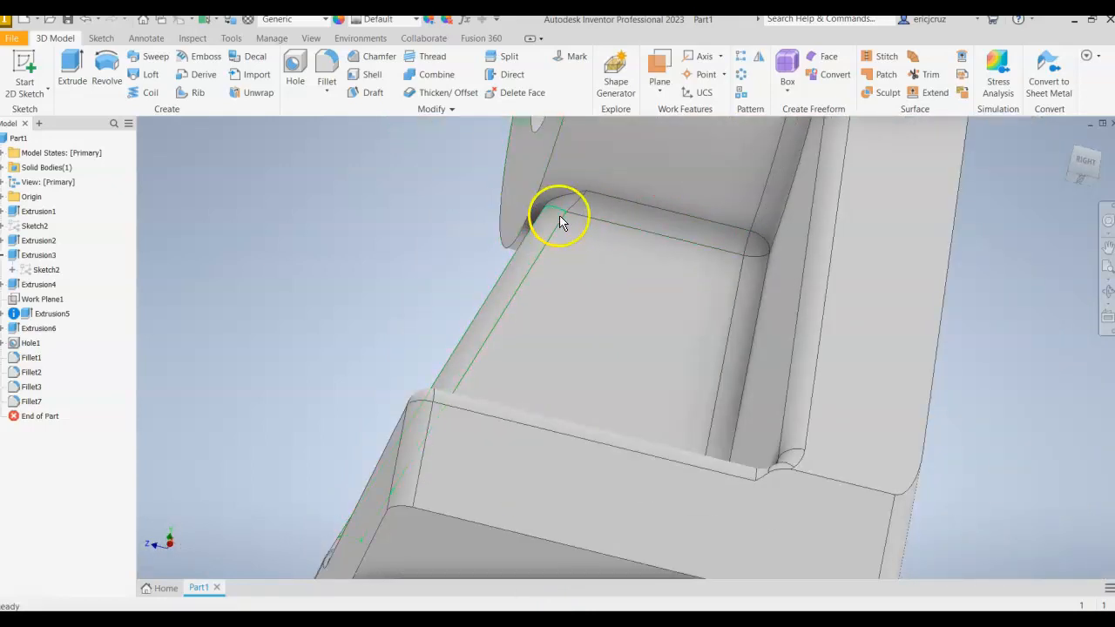
pyautogui.scroll(3, 551, 210)
pyautogui.scroll(-5, 550, 209)
pyautogui.keyDown('shift'); pyautogui.moveTo(559, 215); pyautogui.dragTo(534, 238, button='middle'); pyautogui.keyUp('shift')
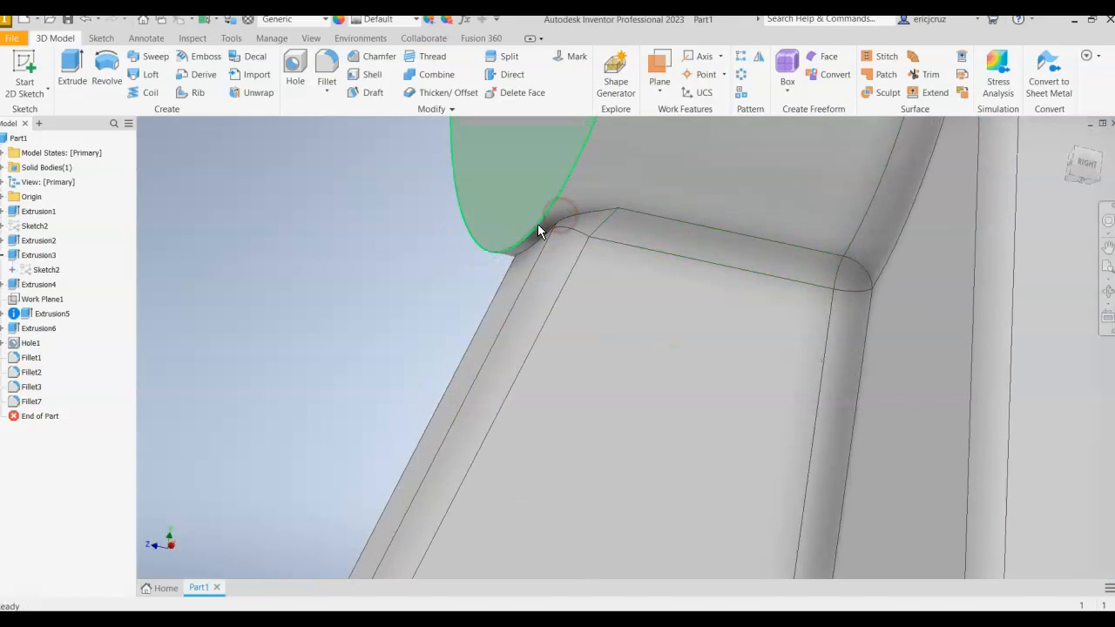
pyautogui.scroll(3, 557, 243)
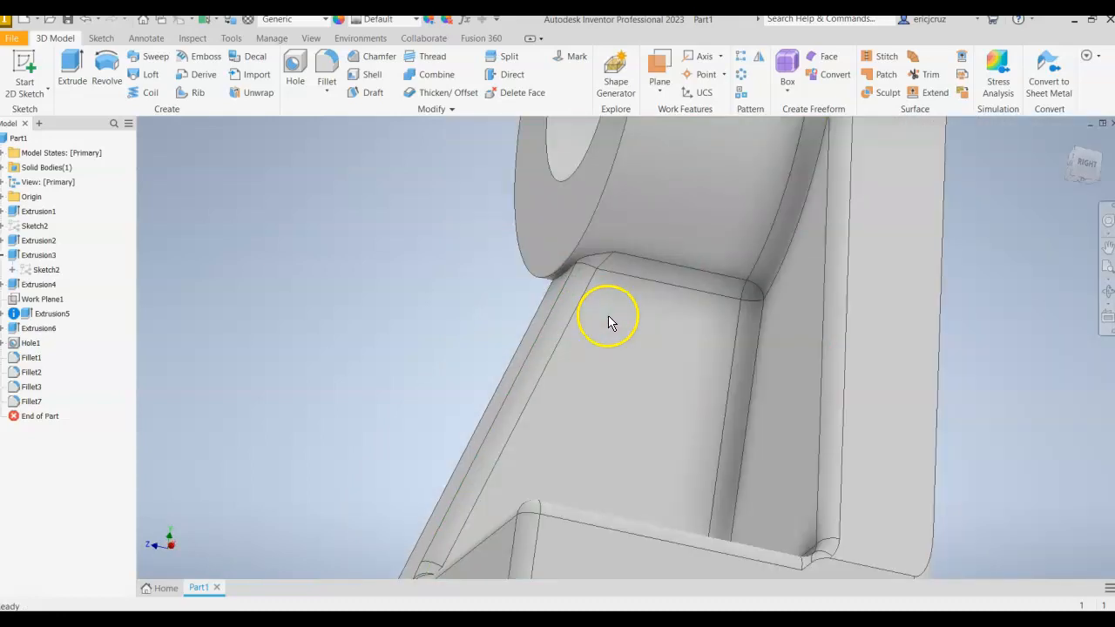
pyautogui.keyDown('shift'); pyautogui.moveTo(610, 322); pyautogui.dragTo(819, 391, button='middle'); pyautogui.keyUp('shift')
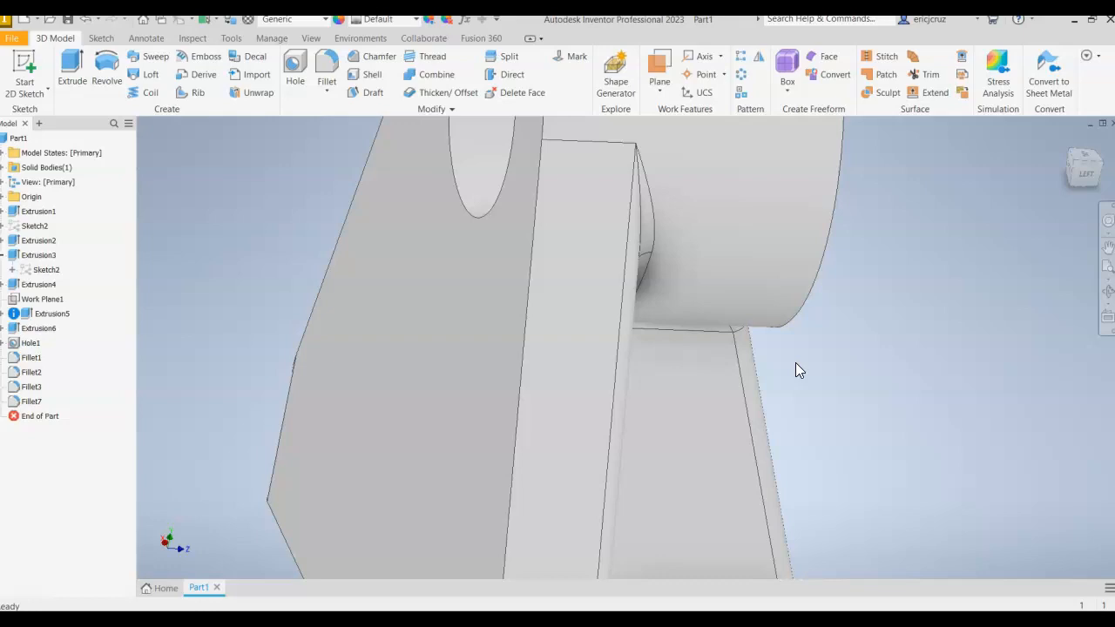
pyautogui.click(955, 302)
pyautogui.keyDown('shift'); pyautogui.moveTo(981, 337); pyautogui.dragTo(785, 297, button='middle'); pyautogui.keyUp('shift')
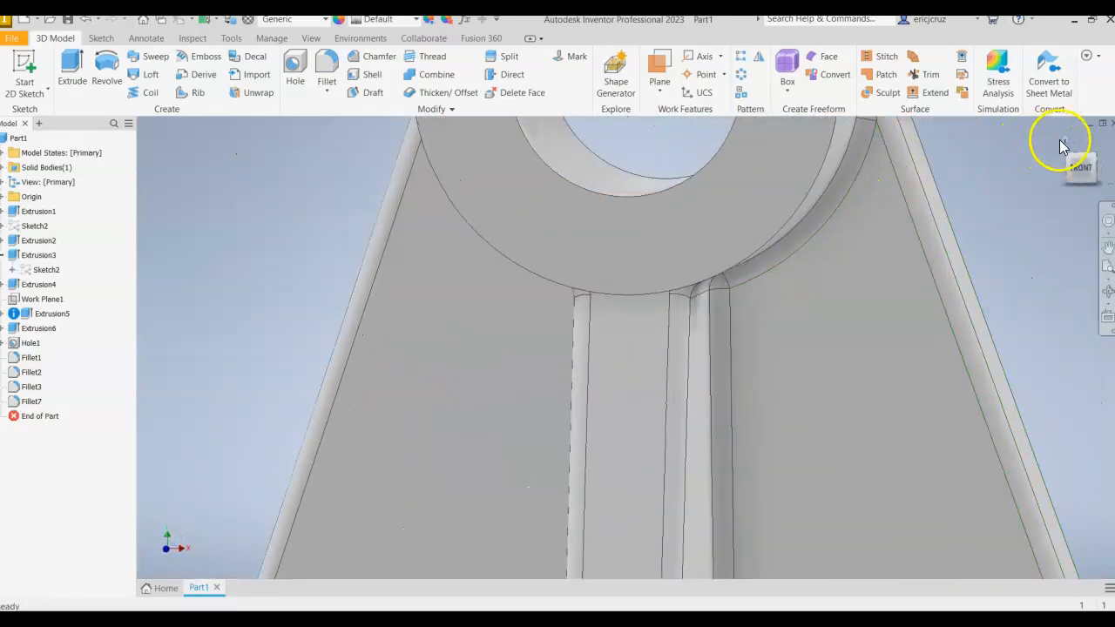
pyautogui.click(1062, 145)
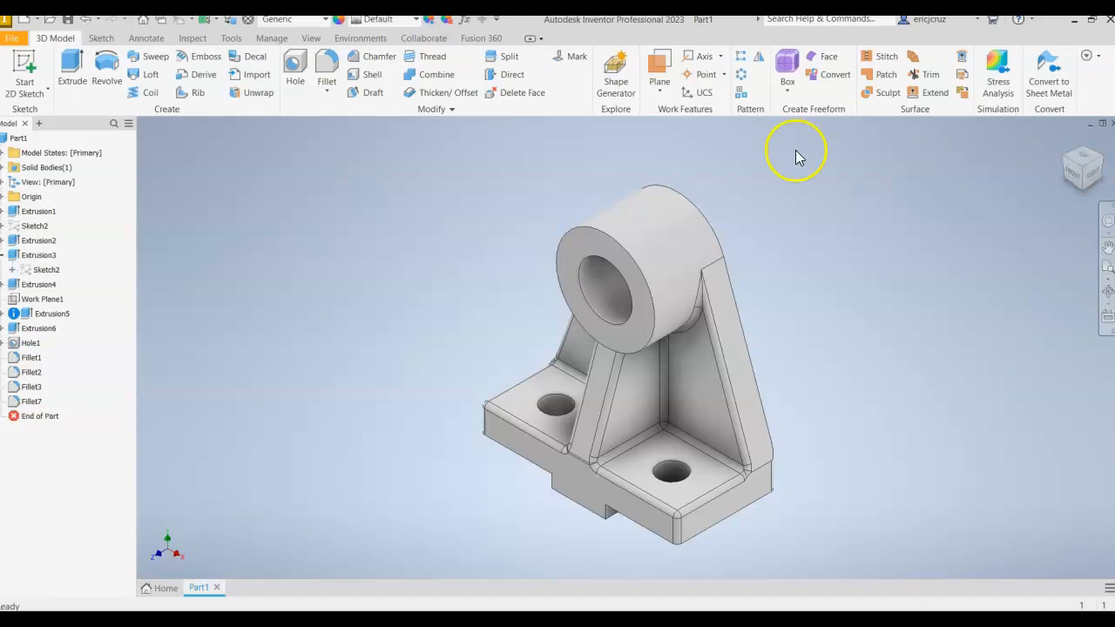
# Step: Check the finished bracket against the reference drawing in Word and return to the isometric view in Inventor
pyautogui.click(603, 620)
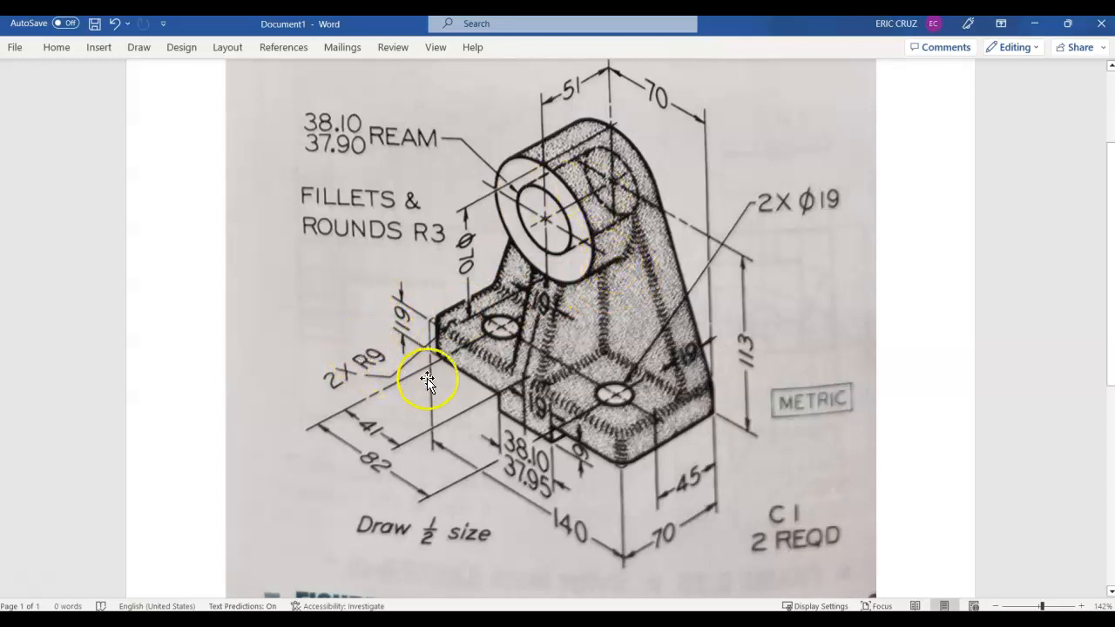
pyautogui.hotkey('alt', 'Tab')
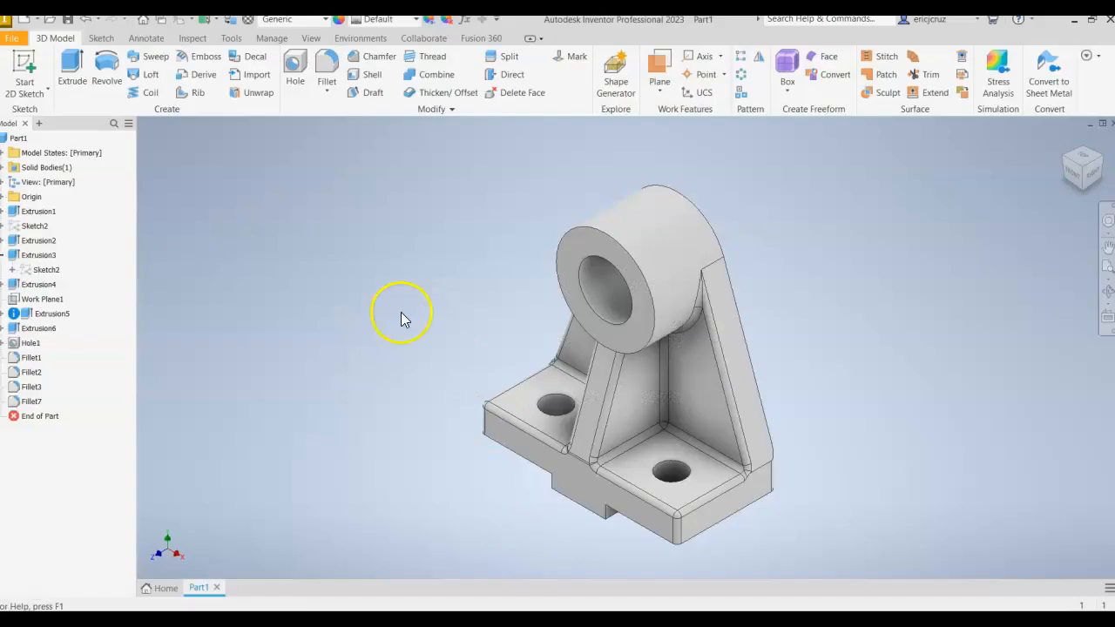
pyautogui.moveTo(427, 325)
pyautogui.keyDown('shift'); pyautogui.mouseDown(button='middle')
pyautogui.moveTo(506, 344)
pyautogui.moveTo(370, 316)
pyautogui.mouseUp(button='middle'); pyautogui.keyUp('shift')
pyautogui.press('F6')
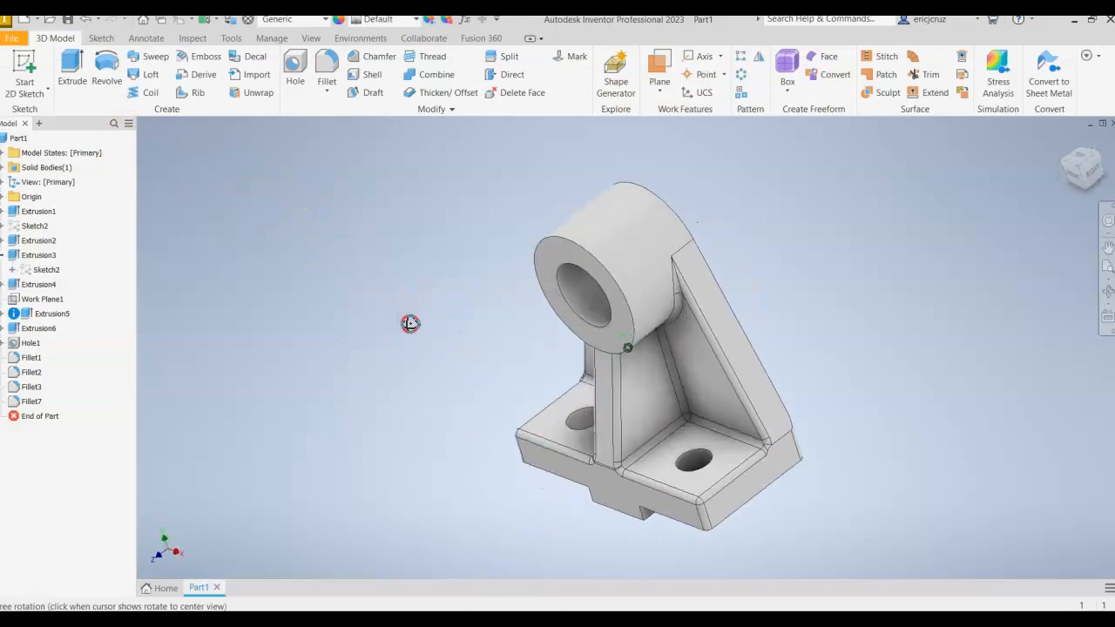
# Step: Save the part in the Documents folder under the name "counter bearing bracket" as an Inventor part
pyautogui.click(14, 39)
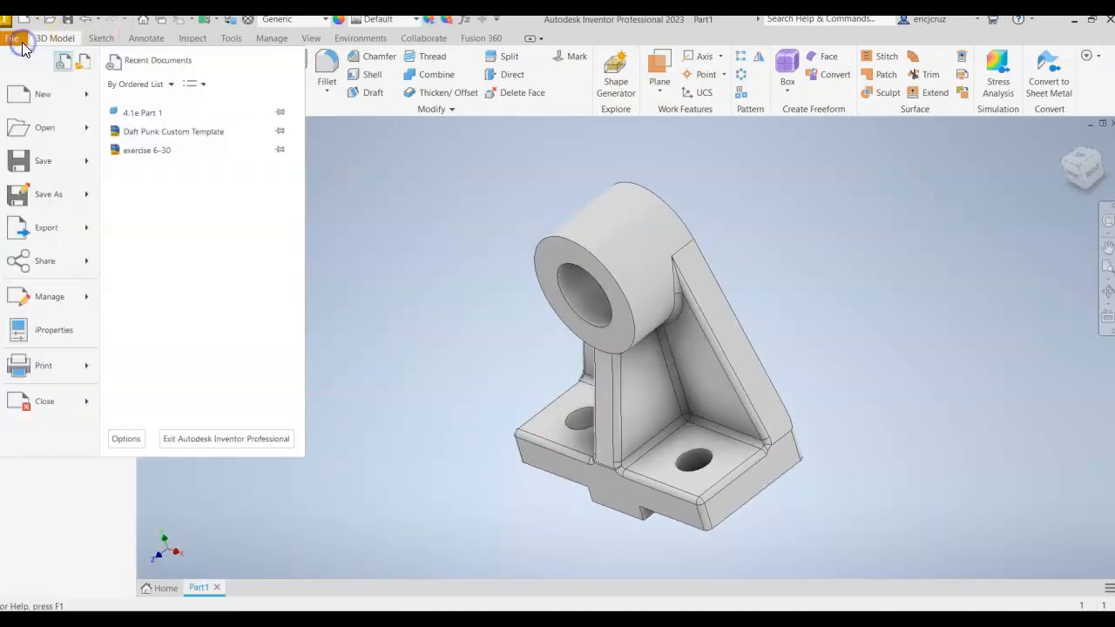
pyautogui.click(44, 194)
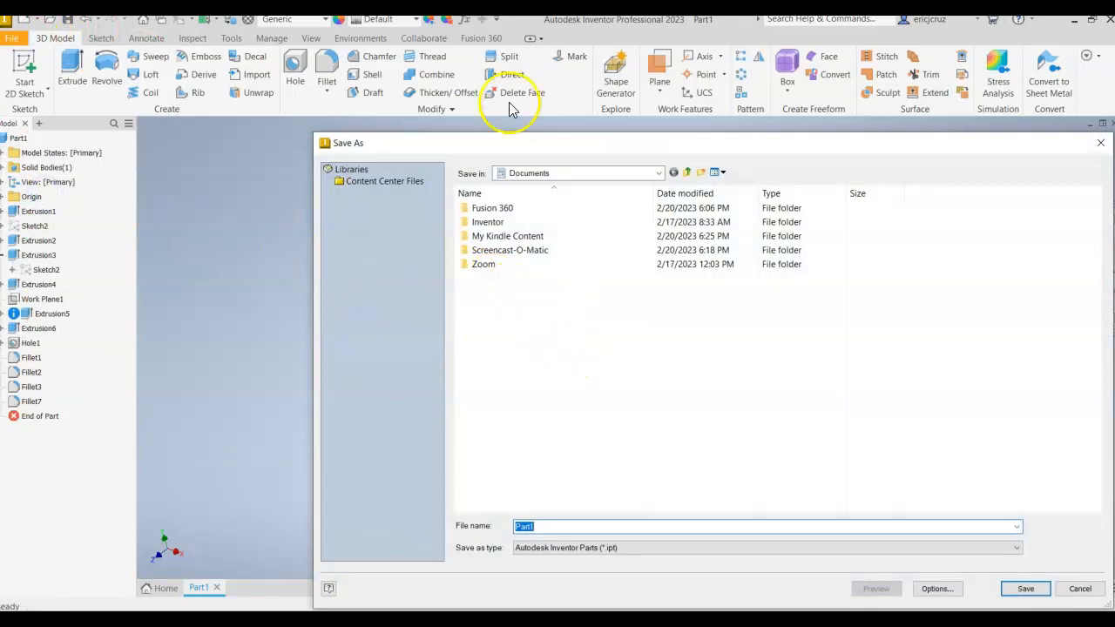
pyautogui.moveTo(509, 148); pyautogui.dragTo(329, 92)
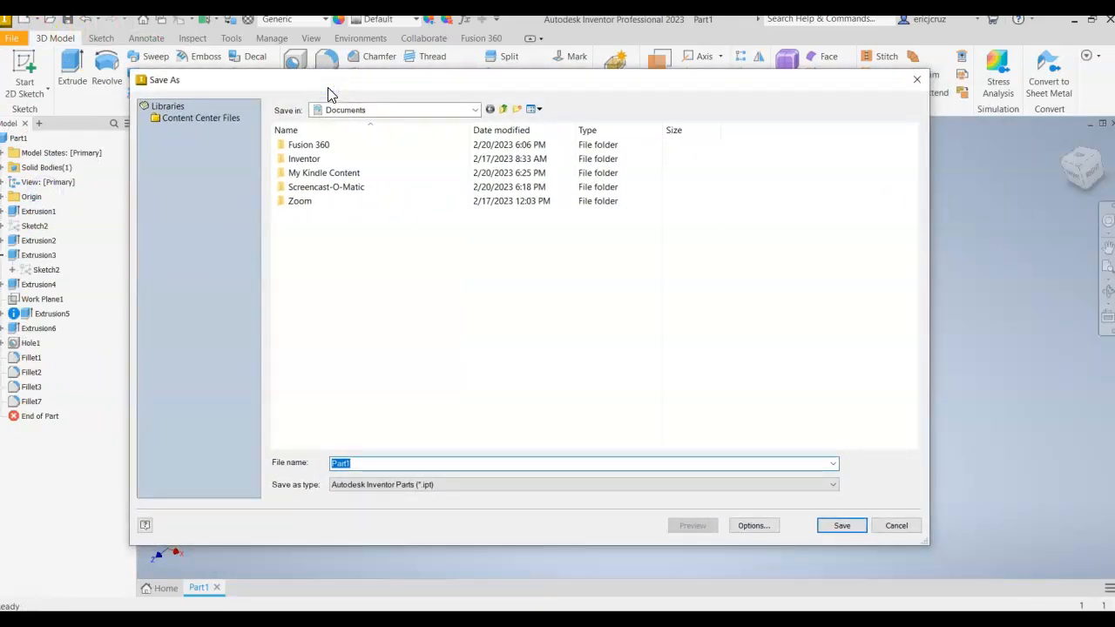
pyautogui.write('Video')
pyautogui.press('BackSpace')
pyautogui.press('BackSpace')
pyautogui.press('BackSpace')
pyautogui.press('BackSpace')
pyautogui.press('BackSpace')
pyautogui.write('counter bea')
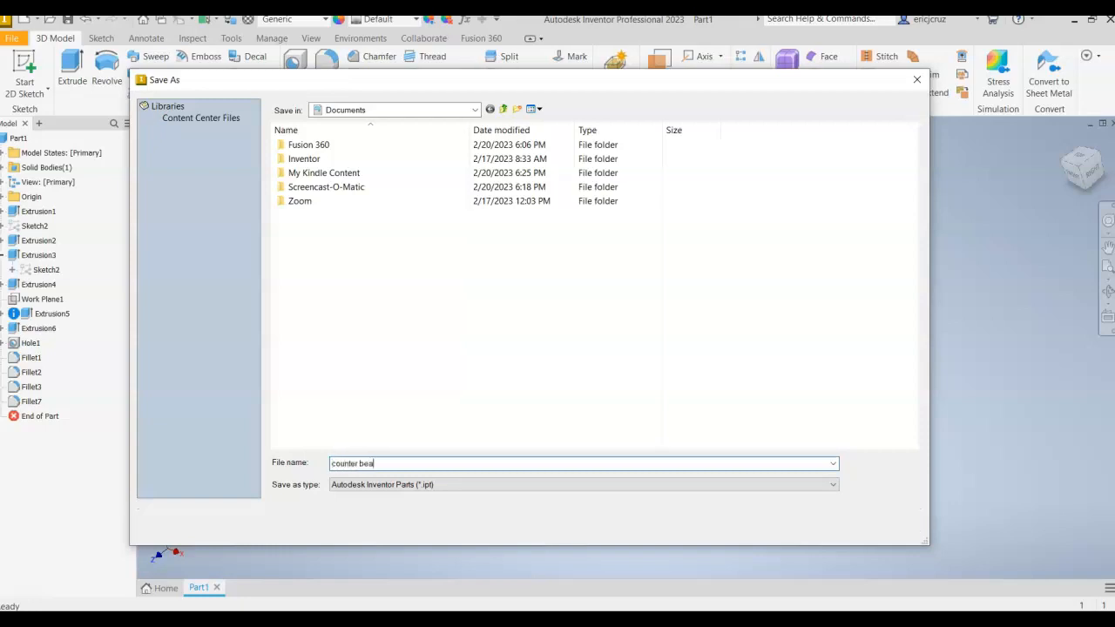
pyautogui.write('ring bracket')
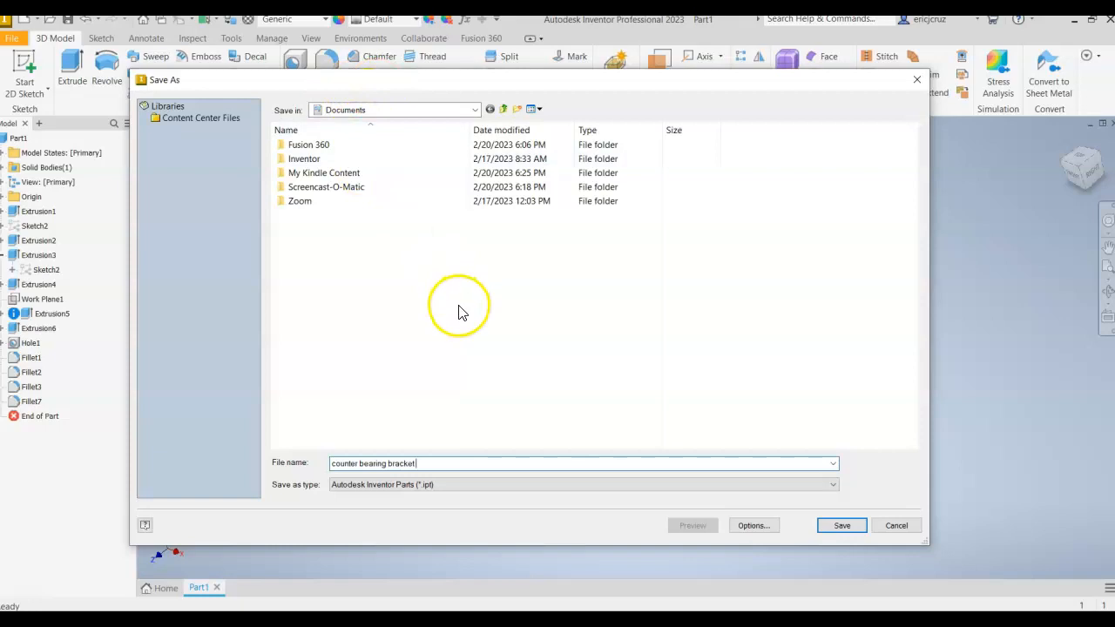
pyautogui.click(844, 525)
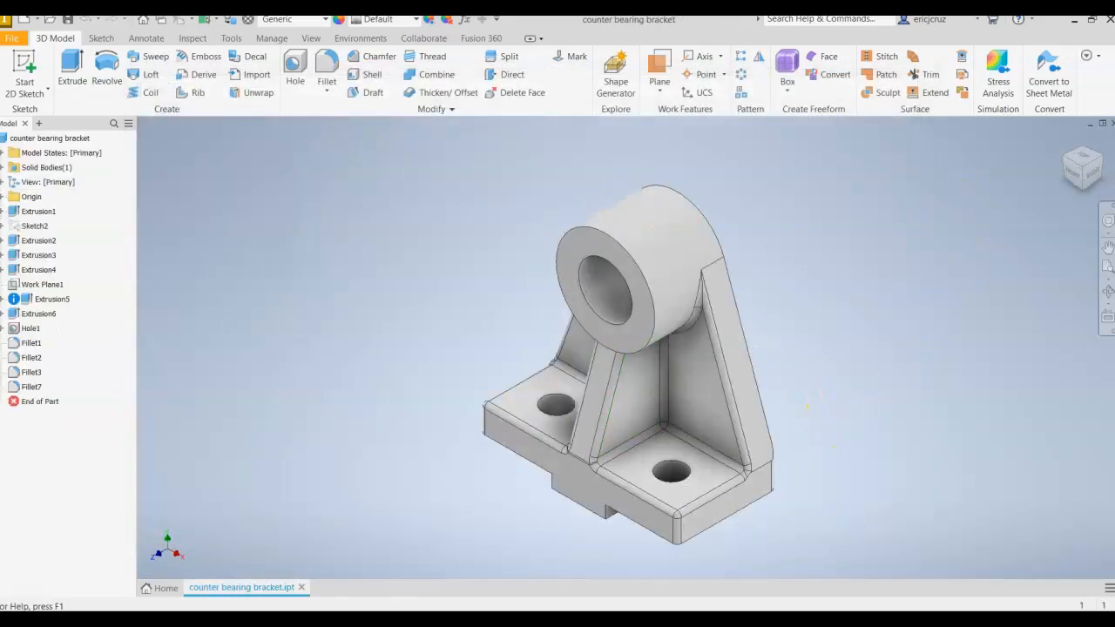
# Step: Assign Aluminum 6061 as the part's material in its physical iProperties, apply the change and close the properties
pyautogui.click(13, 39)
pyautogui.click(31, 329)
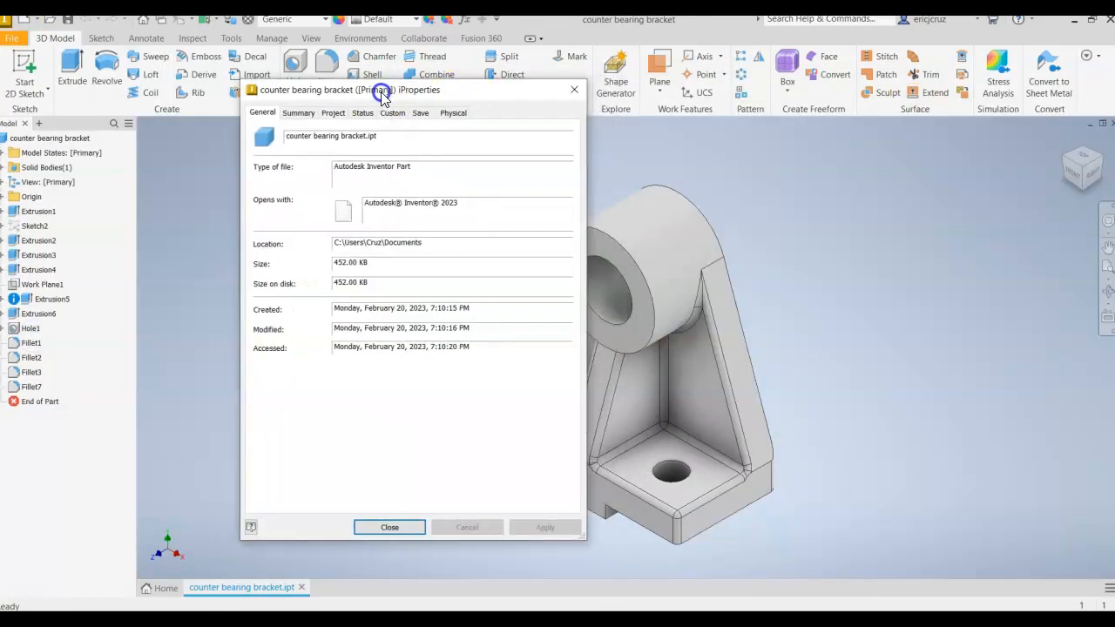
pyautogui.click(377, 98)
pyautogui.click(298, 167)
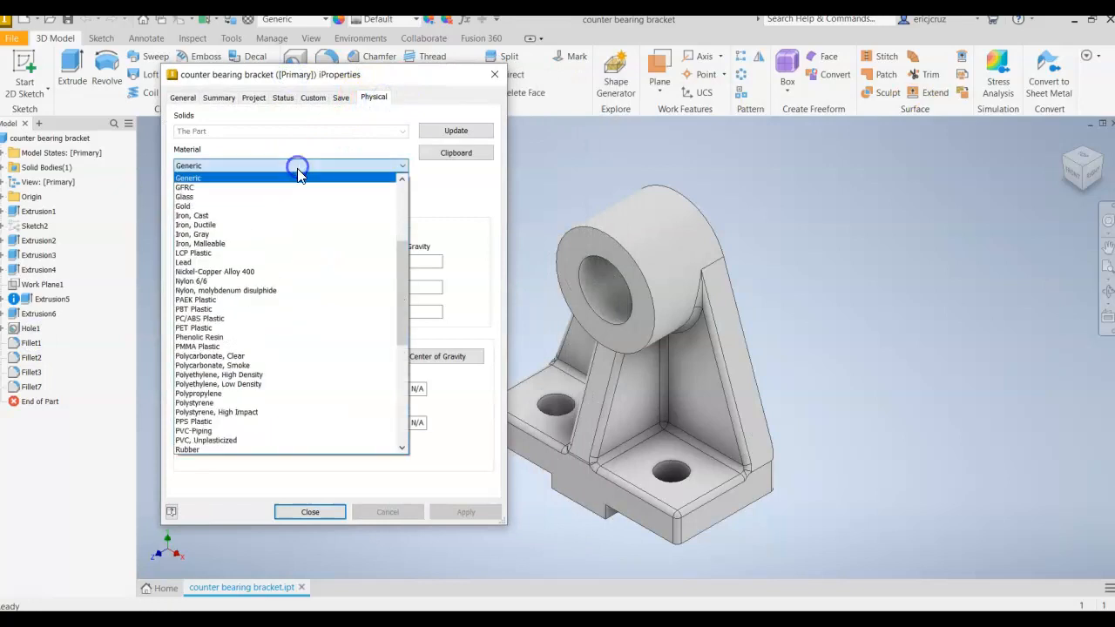
pyautogui.moveTo(404, 296); pyautogui.dragTo(405, 209)
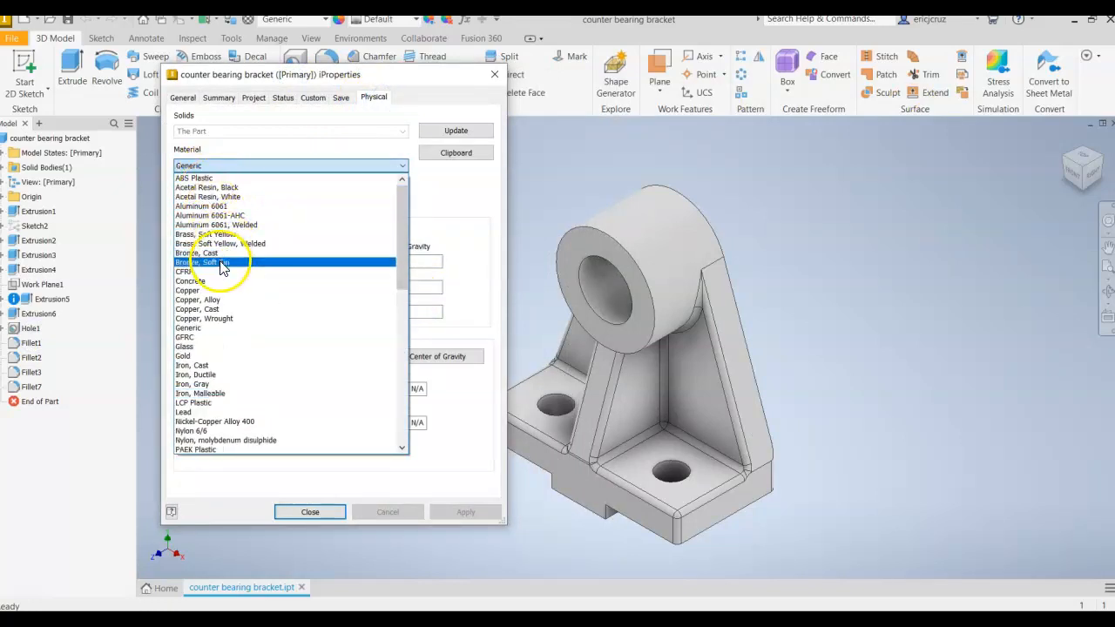
pyautogui.click(213, 205)
pyautogui.click(464, 512)
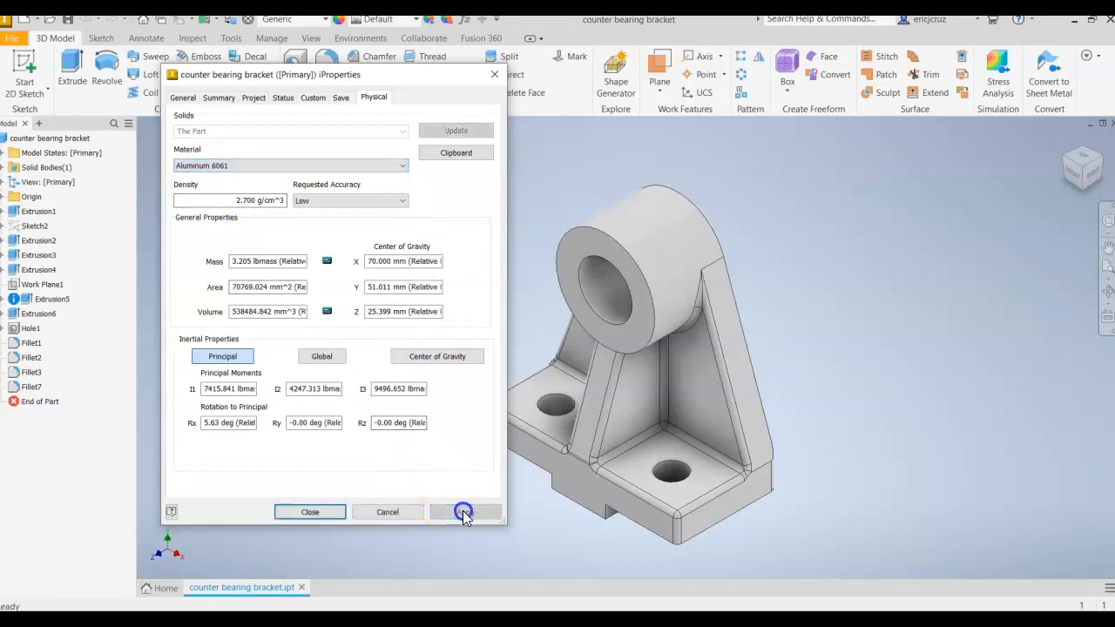
pyautogui.click(310, 513)
pyautogui.click(616, 247)
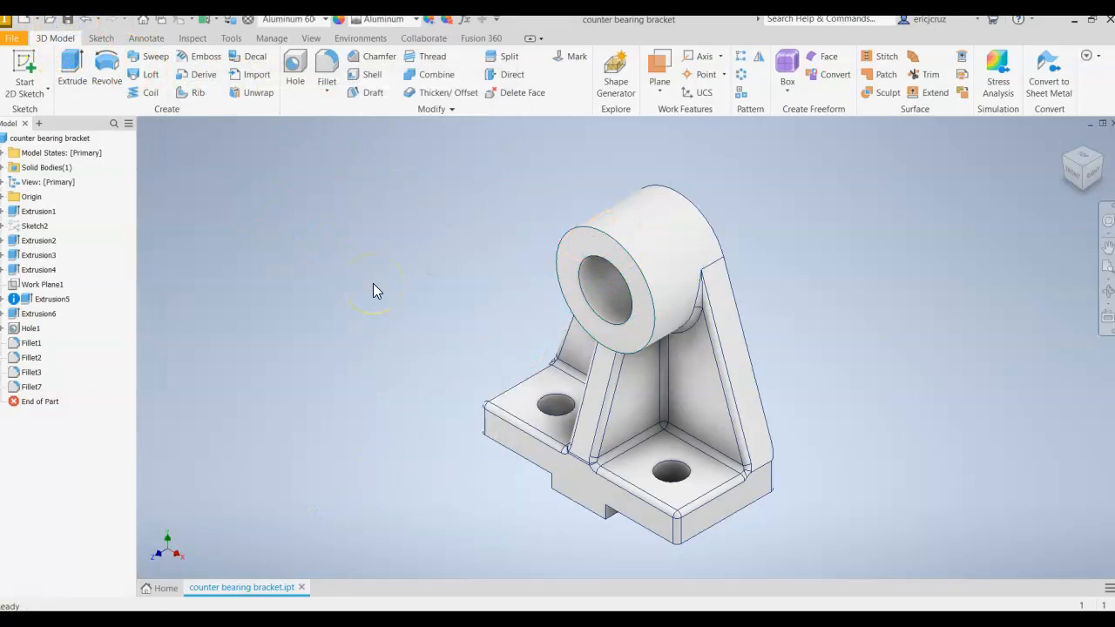
pyautogui.keyDown('shift'); pyautogui.moveTo(438, 442); pyautogui.dragTo(486, 444, button='middle'); pyautogui.keyUp('shift')
pyautogui.click(1071, 142)
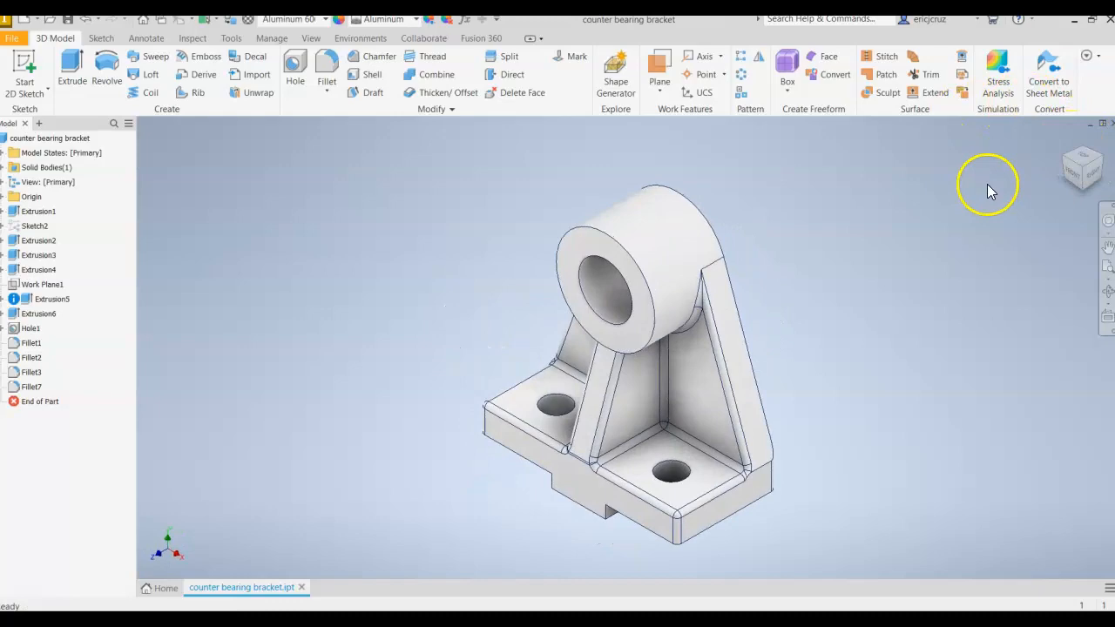